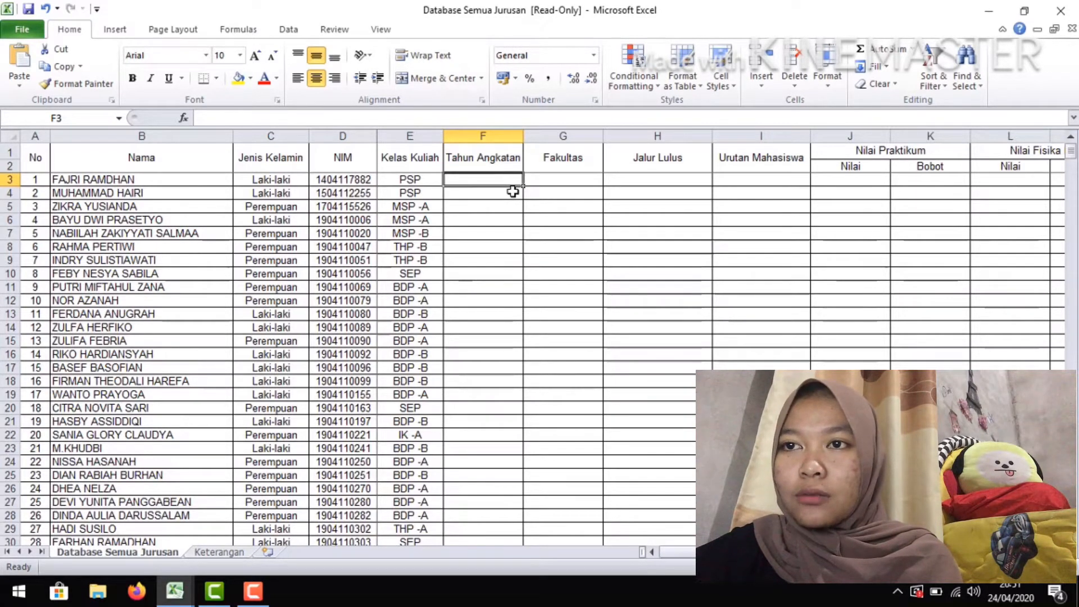
# Begin an IF formula in F3 whose logical test takes the first two characters of the NIM, LEFT(D3;2)
pyautogui.write('=I')
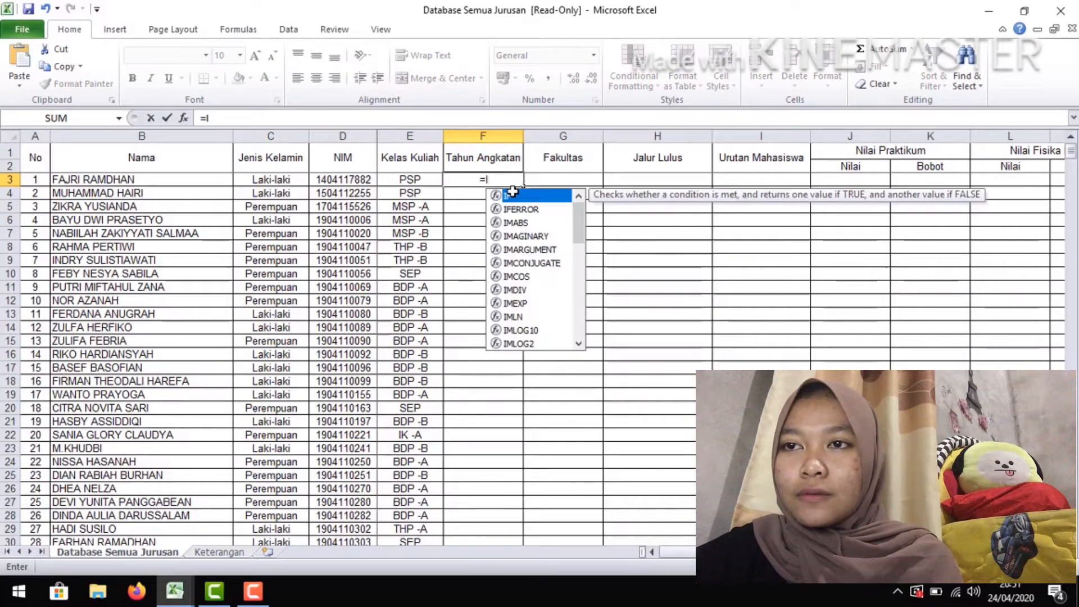
pyautogui.write('F')
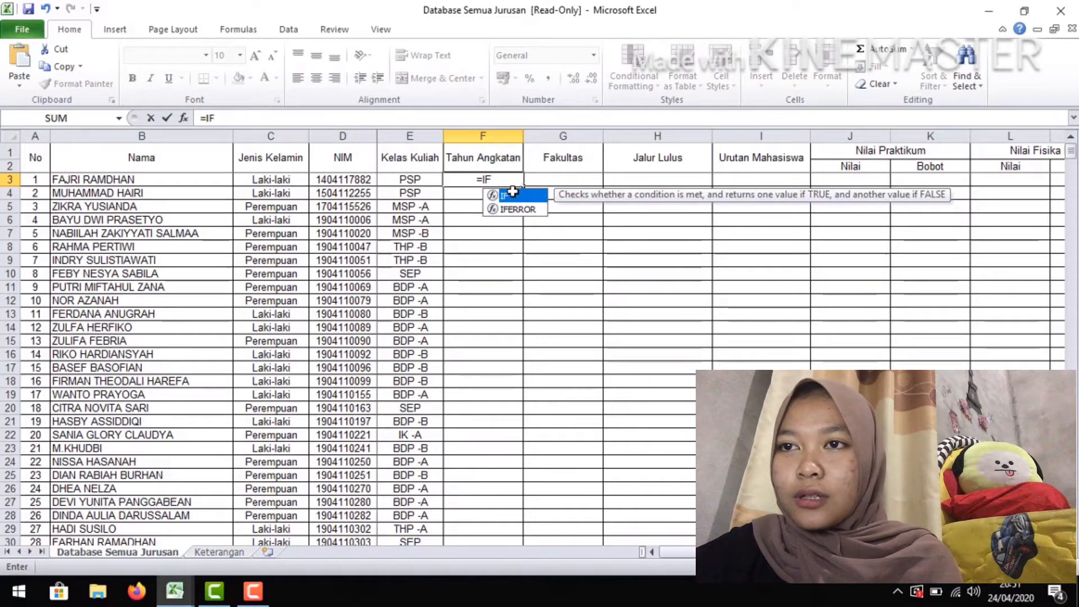
pyautogui.write('(LEFT')
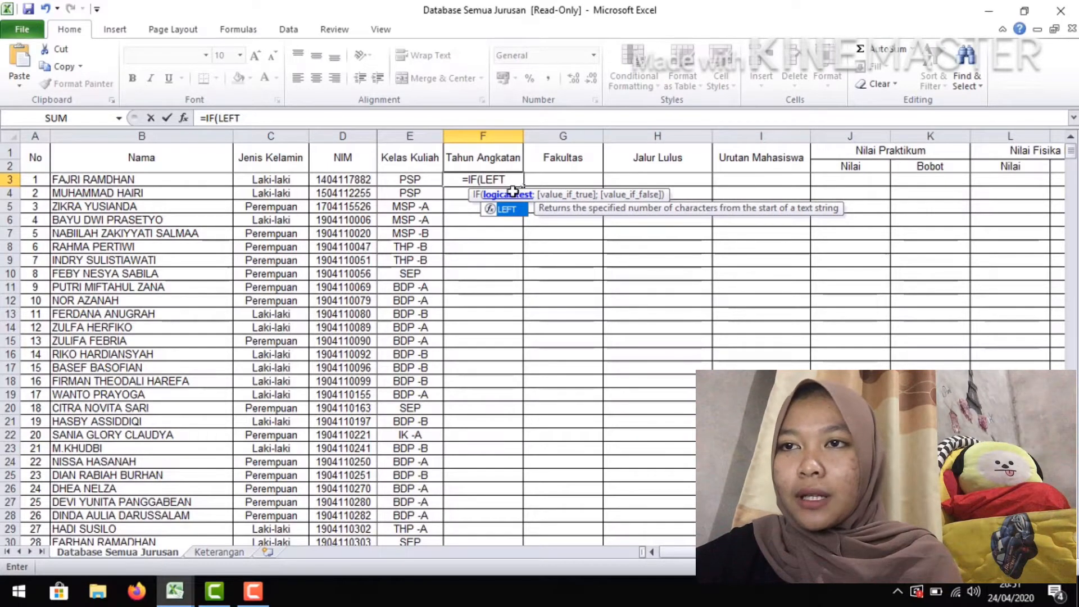
pyautogui.write('(')
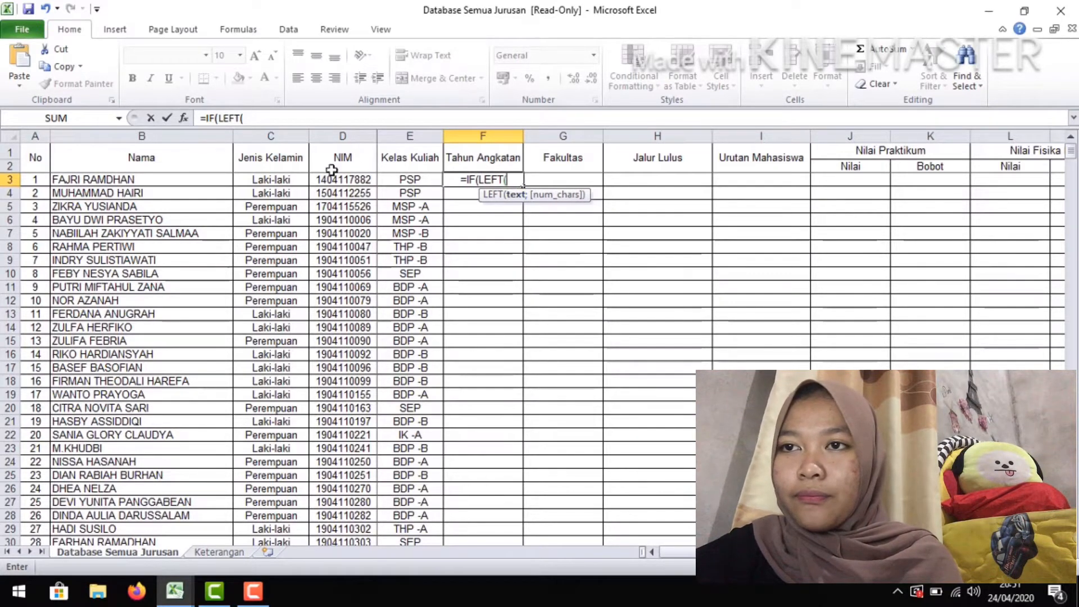
pyautogui.click(362, 180)
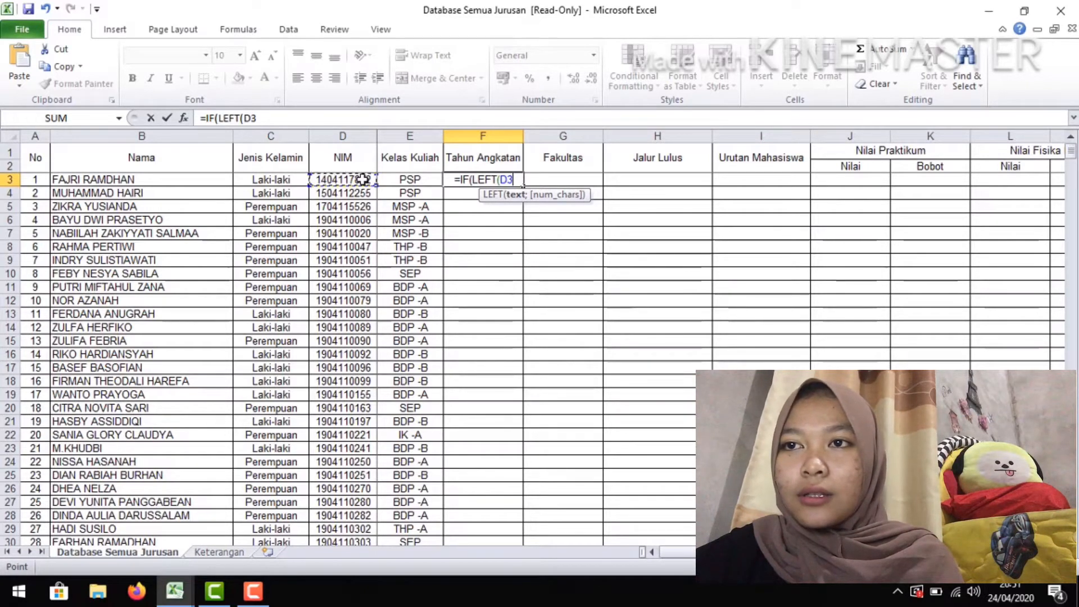
pyautogui.write(';')
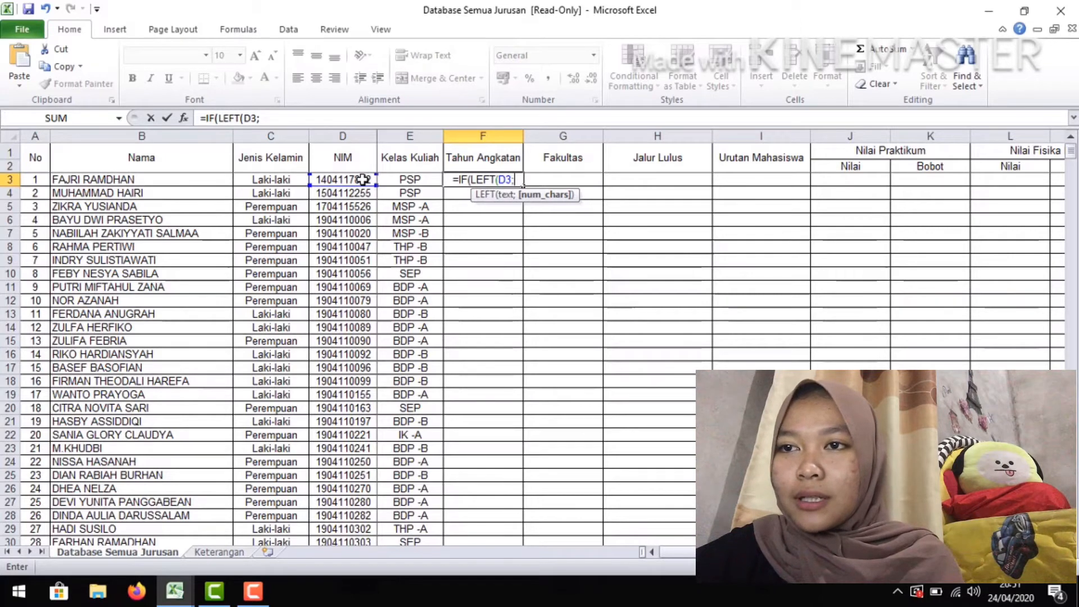
pyautogui.write('2')
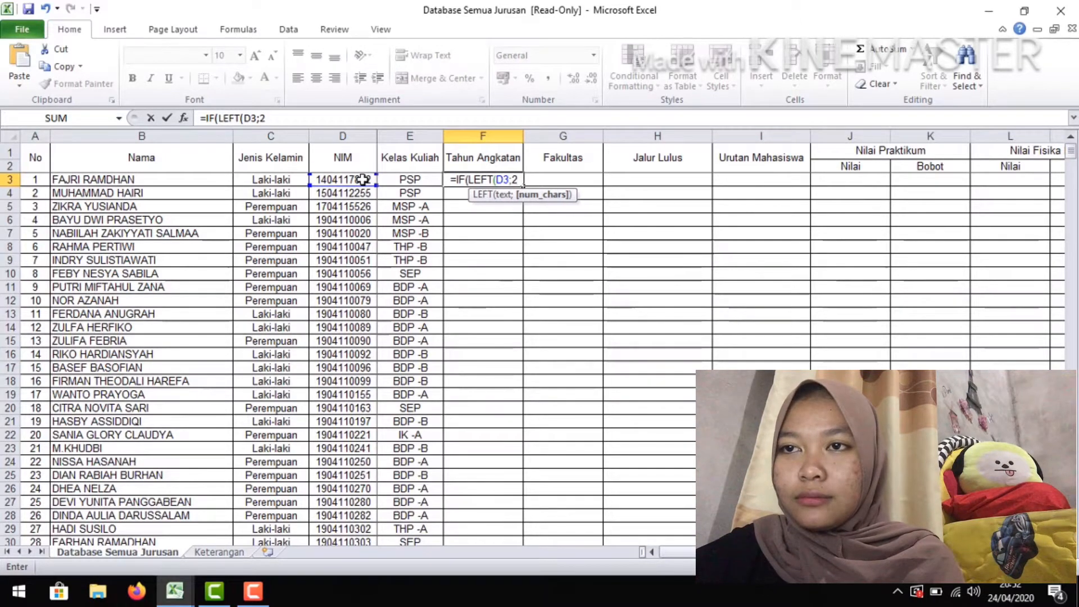
pyautogui.write(')')
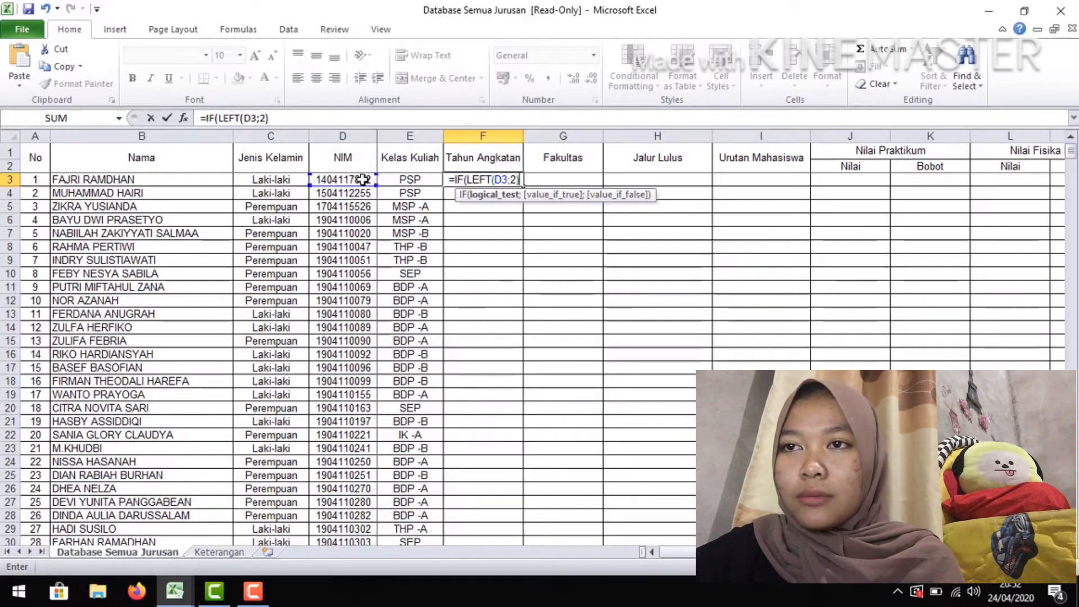
pyautogui.write('="')
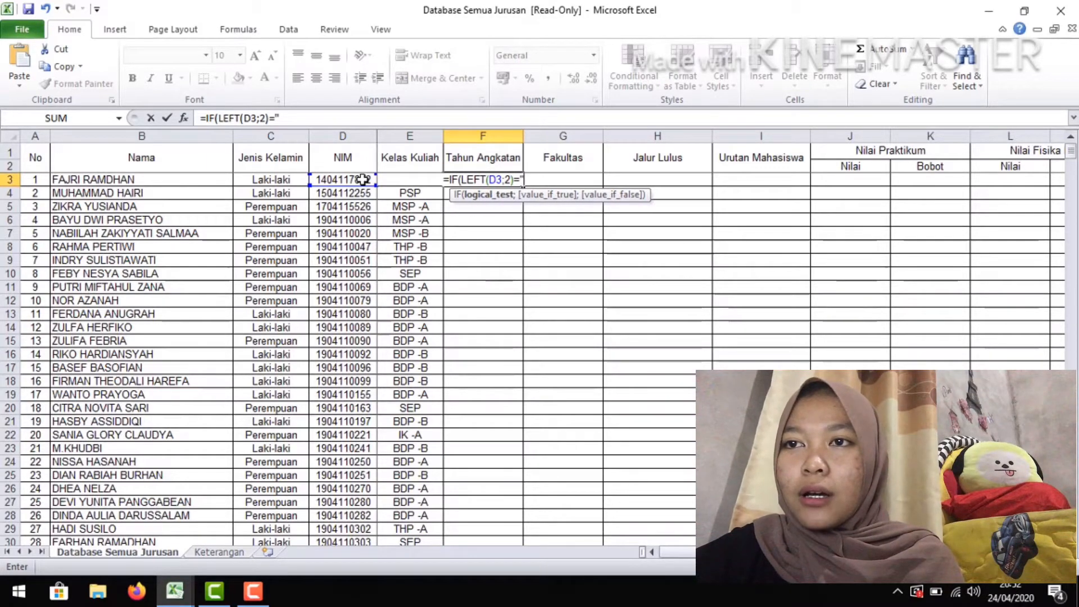
pyautogui.write('19')
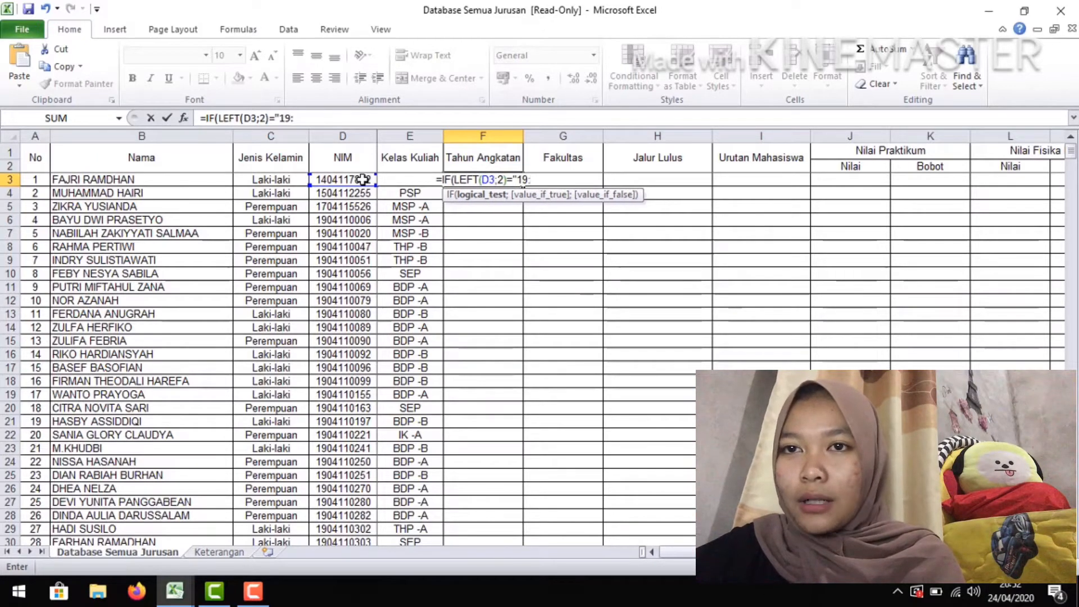
pyautogui.write('"')
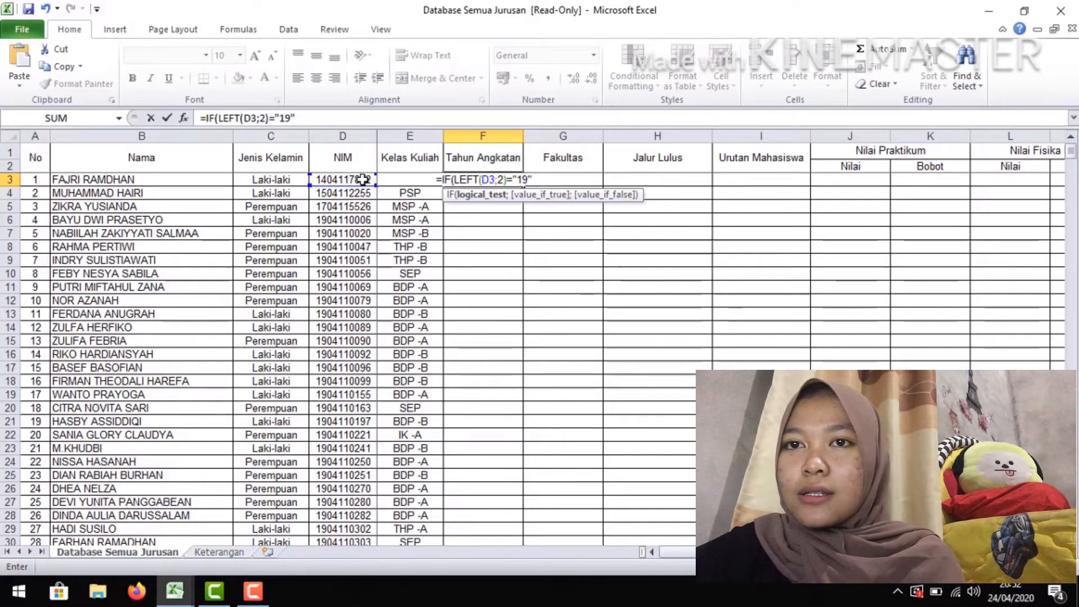
pyautogui.write(';2019')
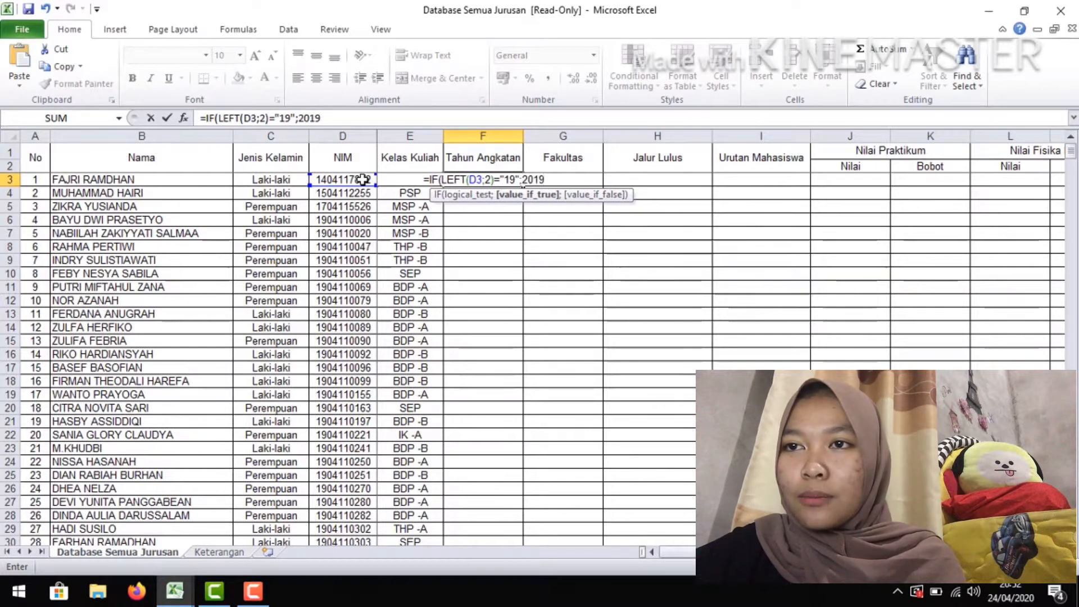
pyautogui.write(';')
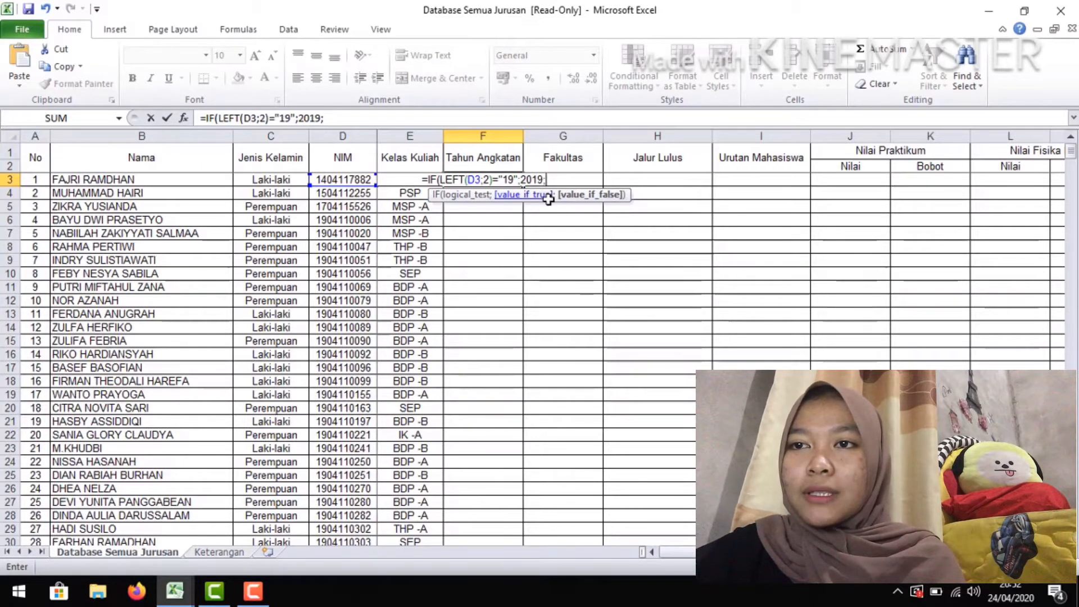
# Copy the segment IF(LEFT(D3;2)="19";2019; and paste it at the formula's end as a nested false argument
pyautogui.click(350, 119)
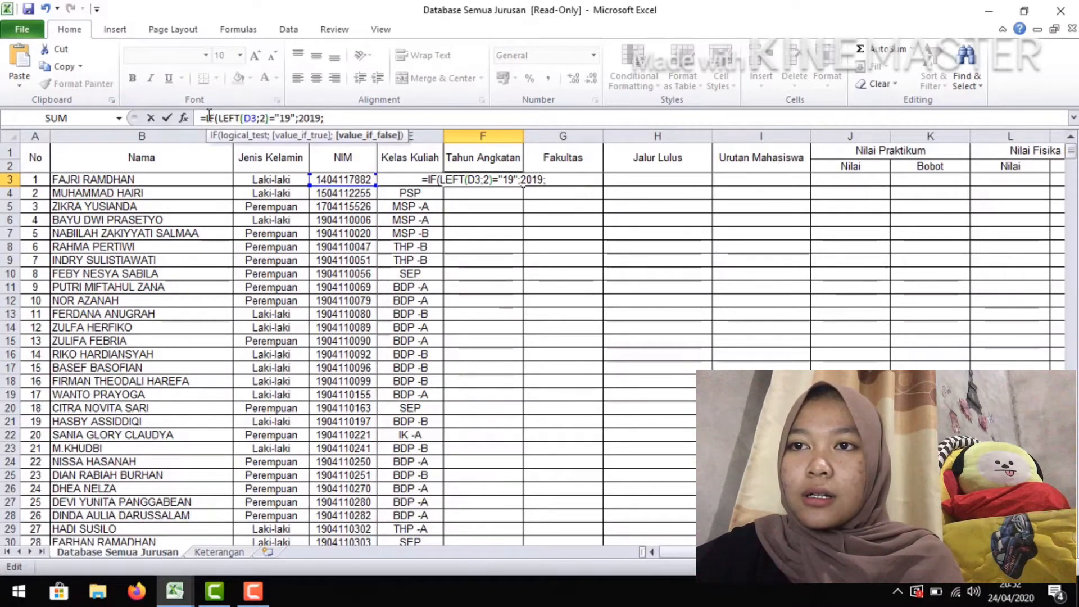
pyautogui.moveTo(207, 117); pyautogui.dragTo(326, 119)
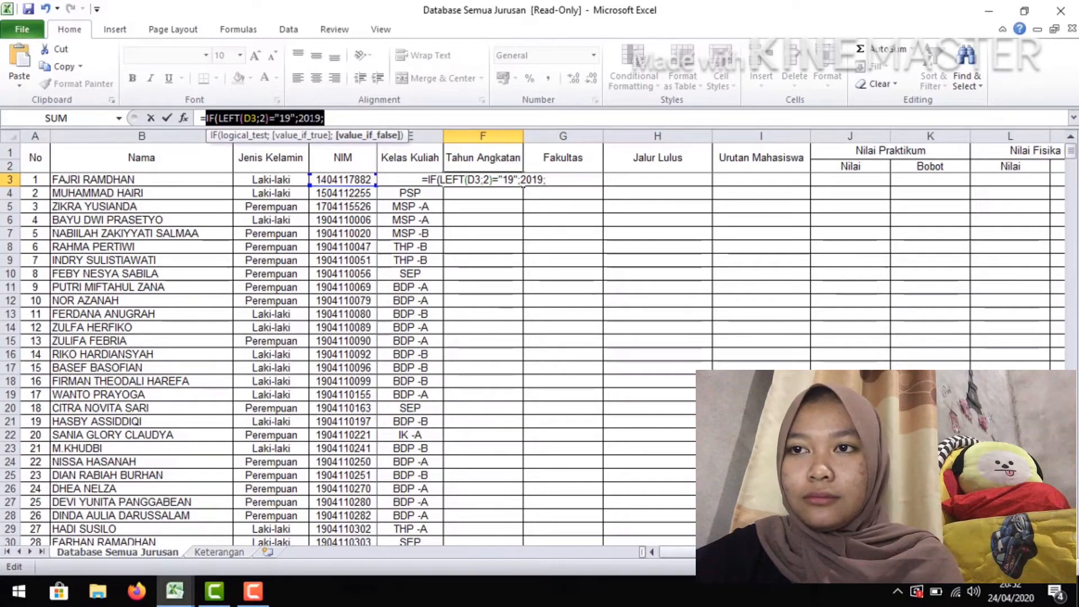
pyautogui.rightClick(313, 118)
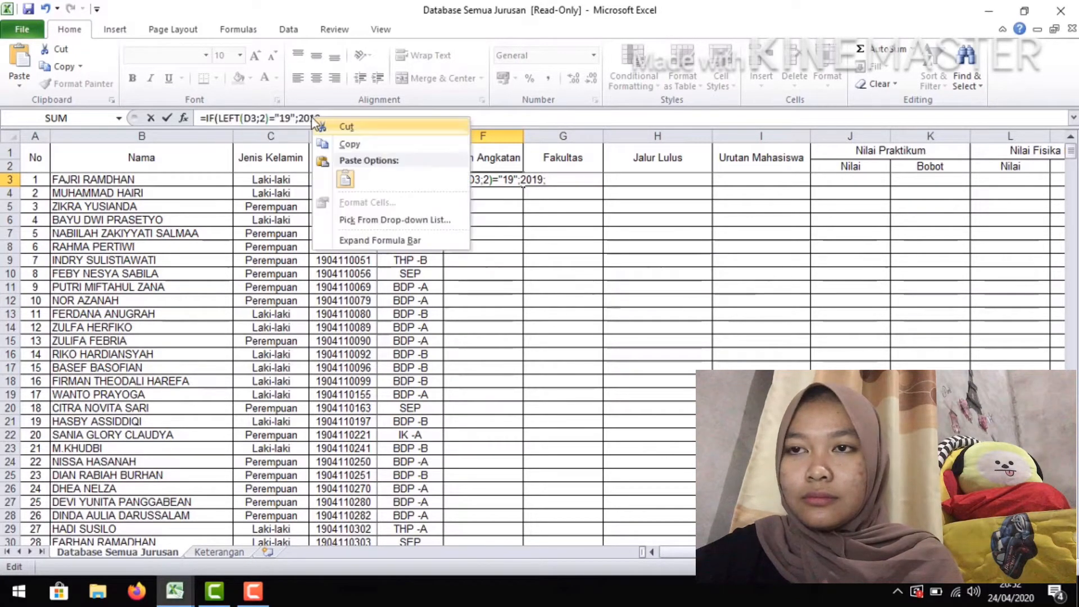
pyautogui.click(336, 143)
pyautogui.click(342, 119)
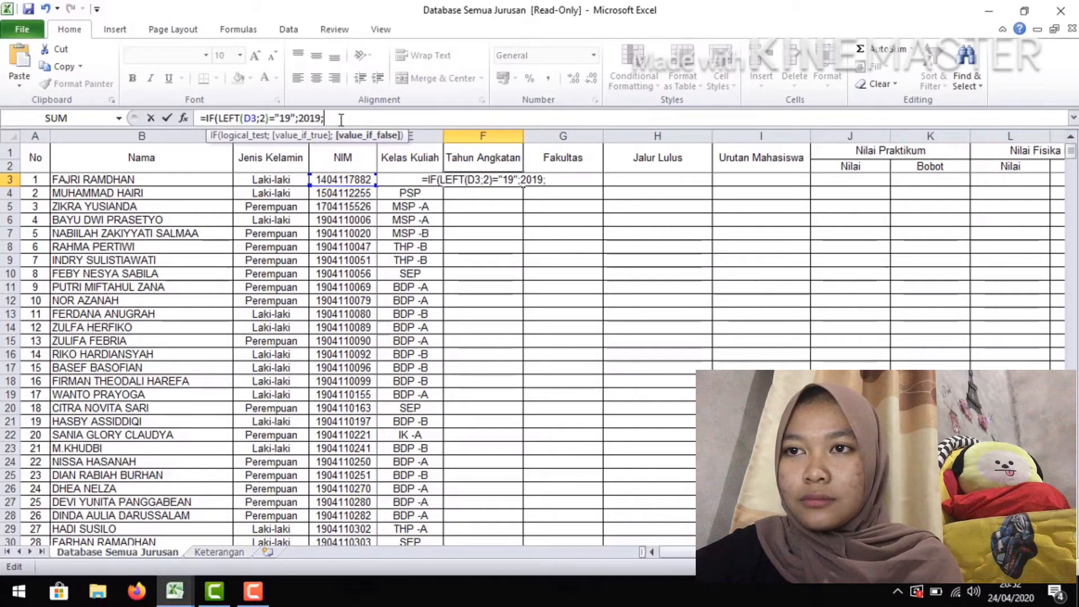
pyautogui.hotkey('ctrl', 'v')
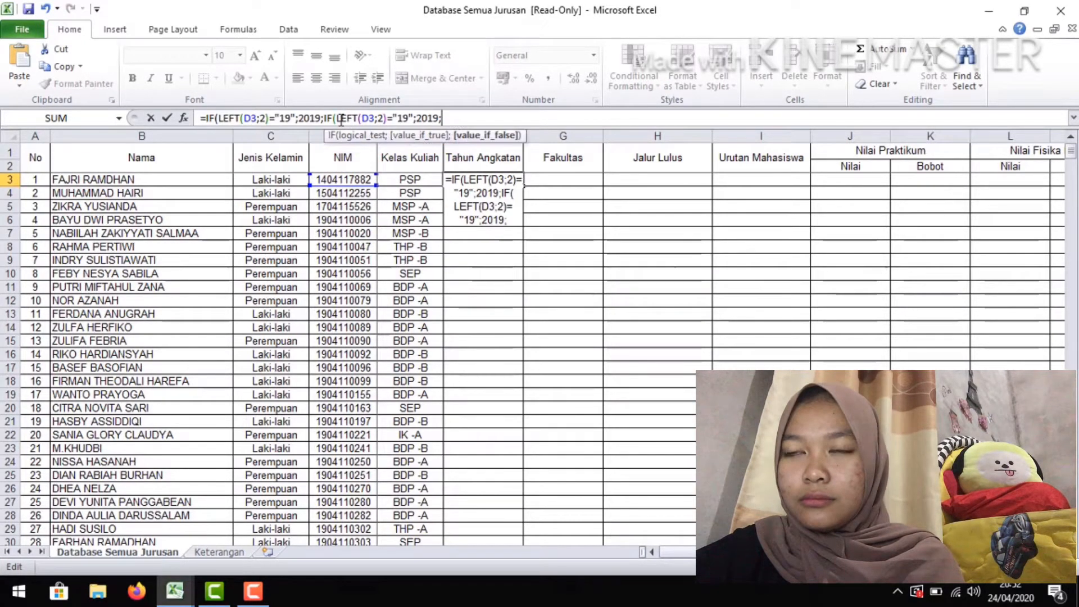
# Change the second IF segment to test for "18" and return 2018
pyautogui.press('Left')
pyautogui.press('Left')
pyautogui.press('Left')
pyautogui.press('Left')
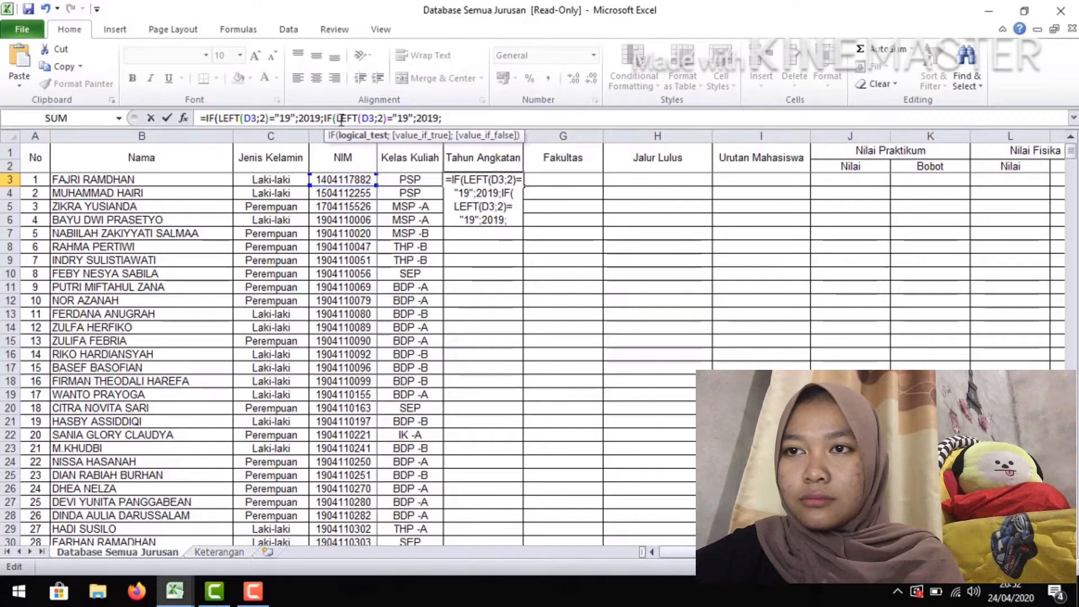
pyautogui.press('BackSpace')
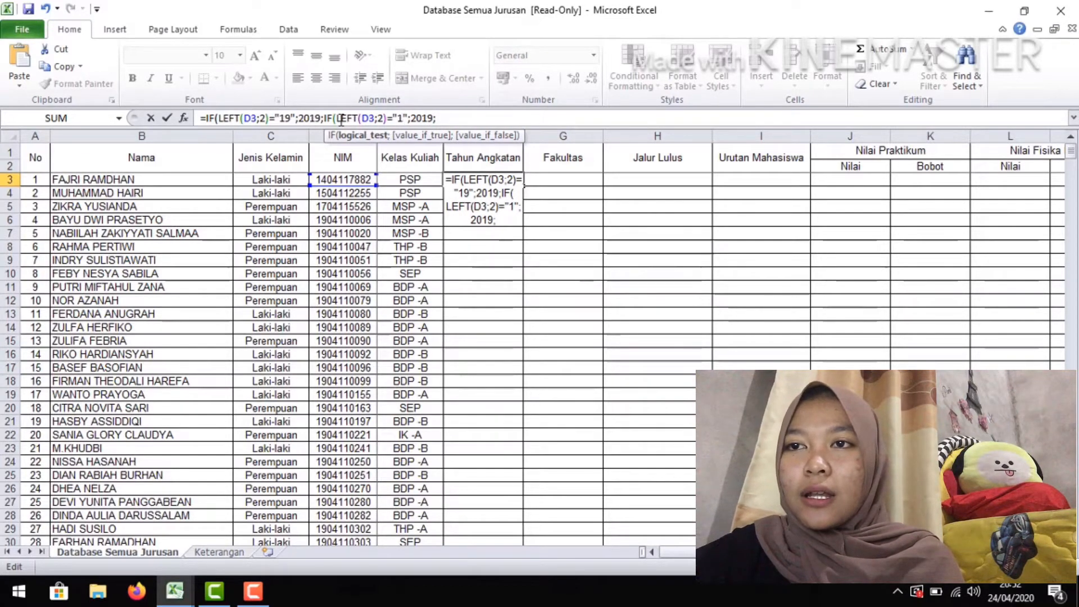
pyautogui.write('8')
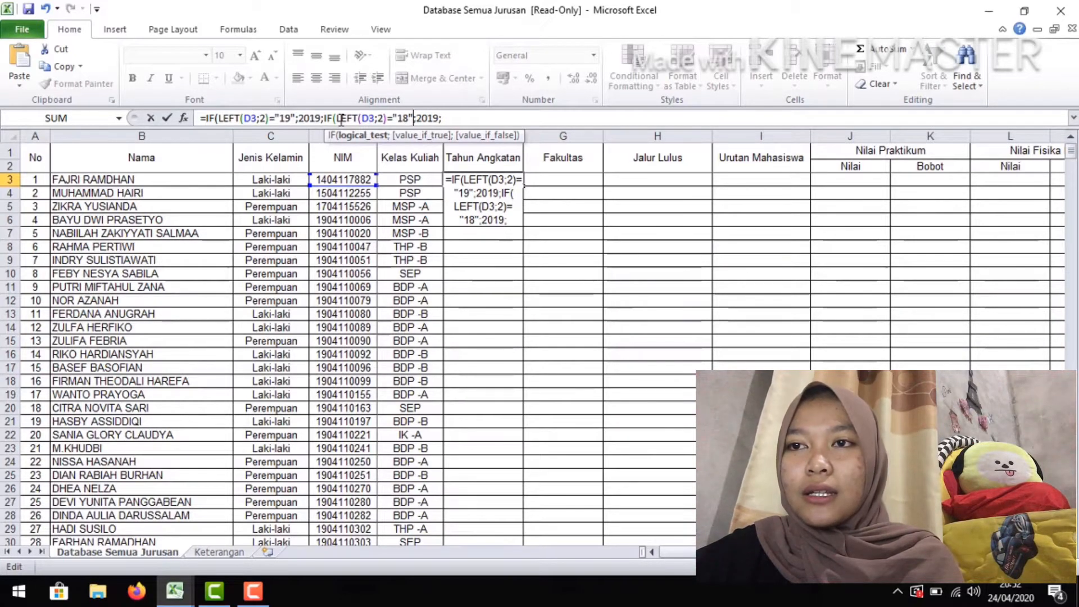
pyautogui.press('Right')
pyautogui.press('Right')
pyautogui.press('Right')
pyautogui.press('Right')
pyautogui.press('Right')
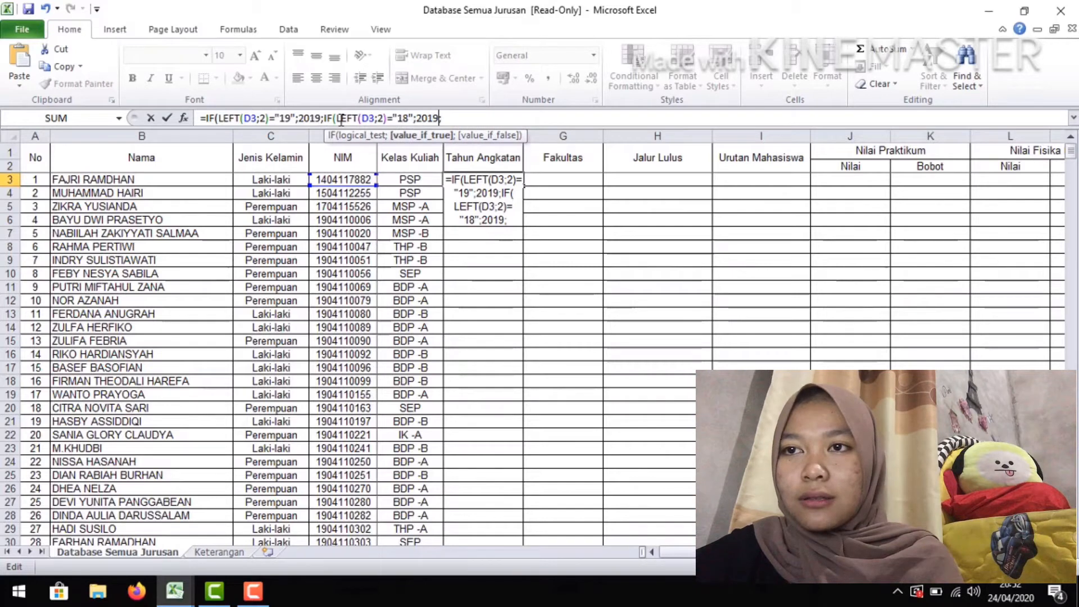
pyautogui.press('BackSpace')
pyautogui.write('8;')
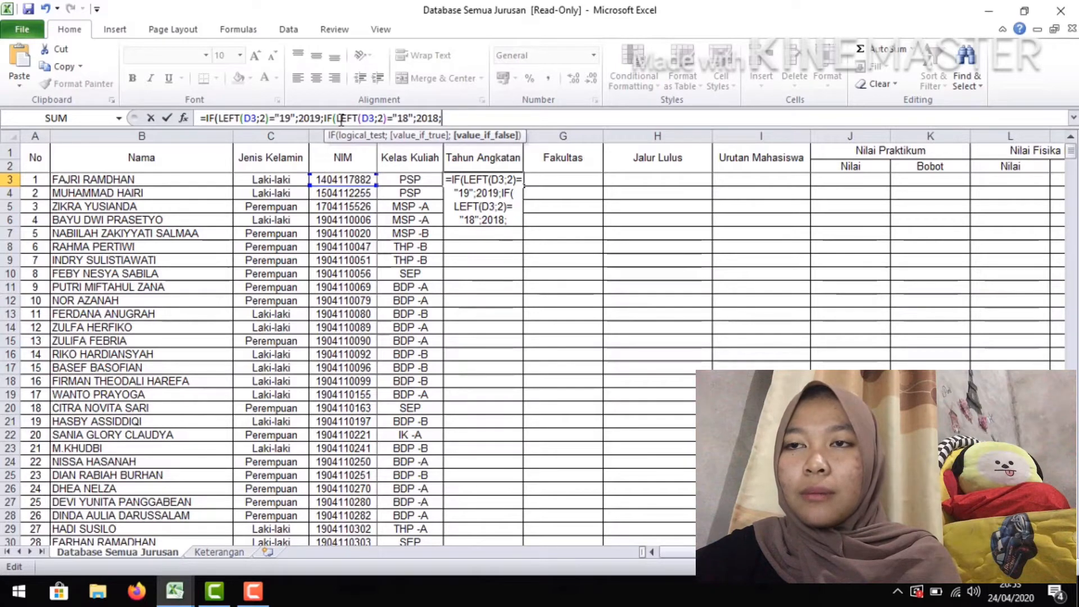
# Append a third copy of the IF segment to the F3 formula, testing for "17" and returning 2017
pyautogui.hotkey('ctrl', 'v')
pyautogui.press('Left')
pyautogui.press('Left')
pyautogui.press('Left')
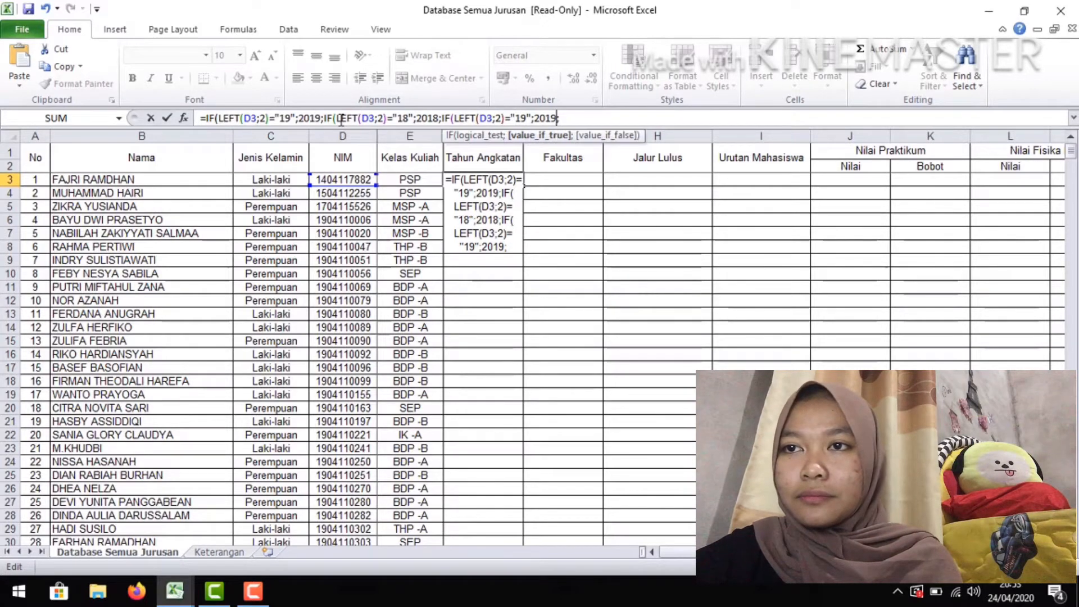
pyautogui.press('Left')
pyautogui.press('Left')
pyautogui.press('Left')
pyautogui.press('Left')
pyautogui.press('Left')
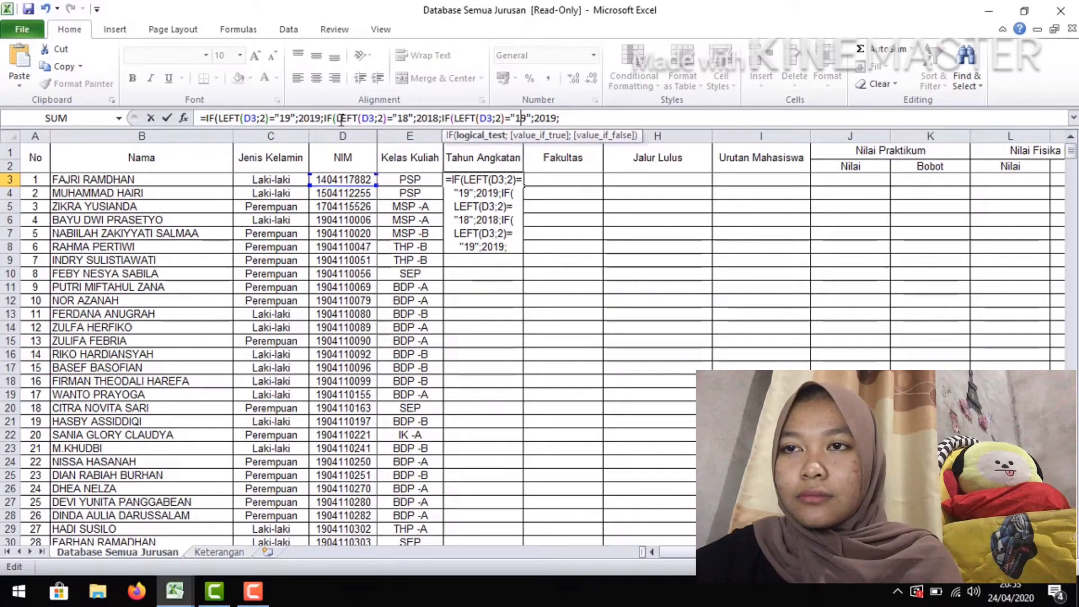
pyautogui.press('Delete')
pyautogui.write('7')
pyautogui.press('Right')
pyautogui.press('Right')
pyautogui.press('Right')
pyautogui.press('Right')
pyautogui.press('Right')
pyautogui.press('Right')
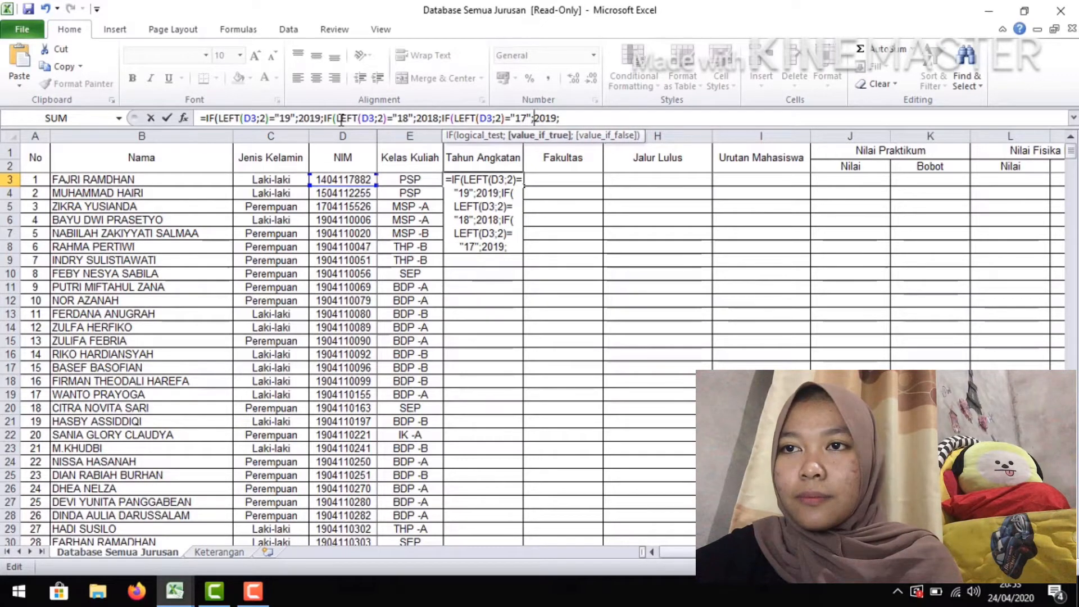
pyautogui.press('BackSpace')
pyautogui.write('7')
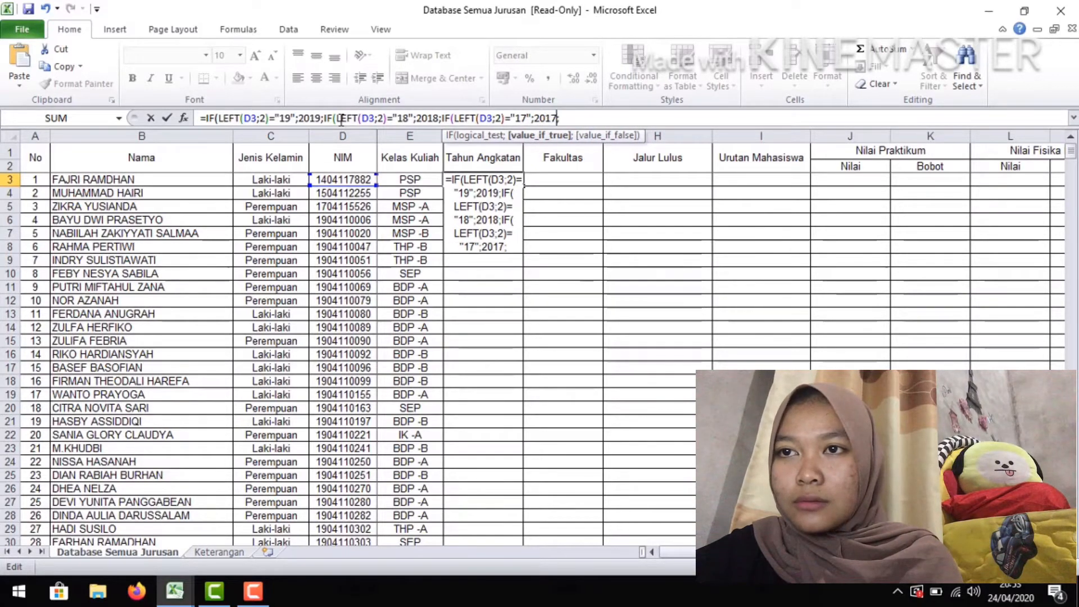
# Append a fourth nested IF segment to the F3 formula, testing for "16" and returning 2016
pyautogui.press('Right')
pyautogui.hotkey('ctrl', 'v')
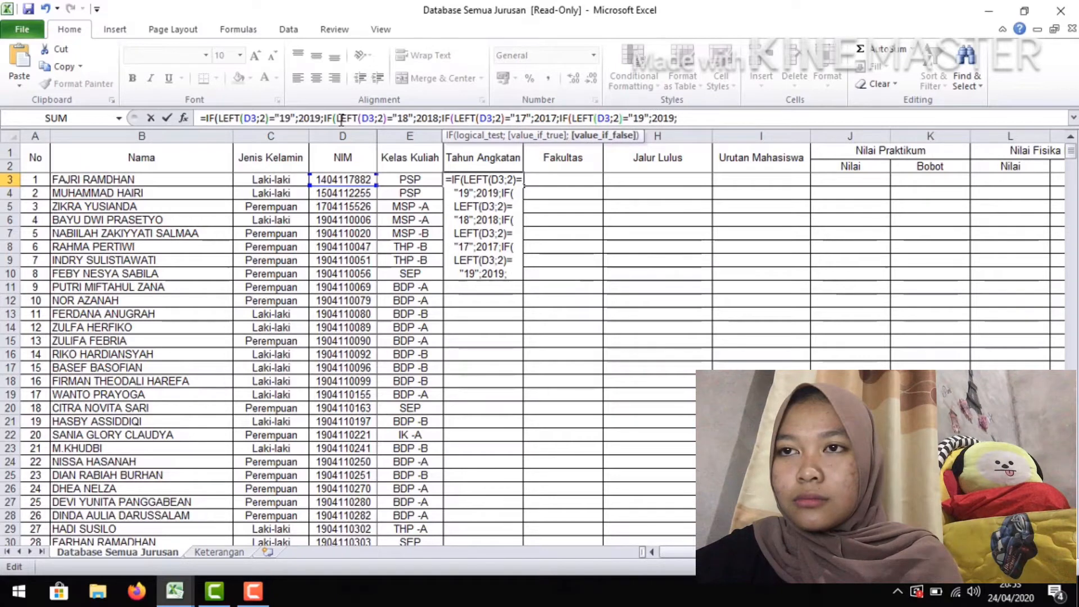
pyautogui.press('Left')
pyautogui.press('Left')
pyautogui.press('Left')
pyautogui.press('Left')
pyautogui.press('Left')
pyautogui.press('Left')
pyautogui.press('Left')
pyautogui.press('BackSpace')
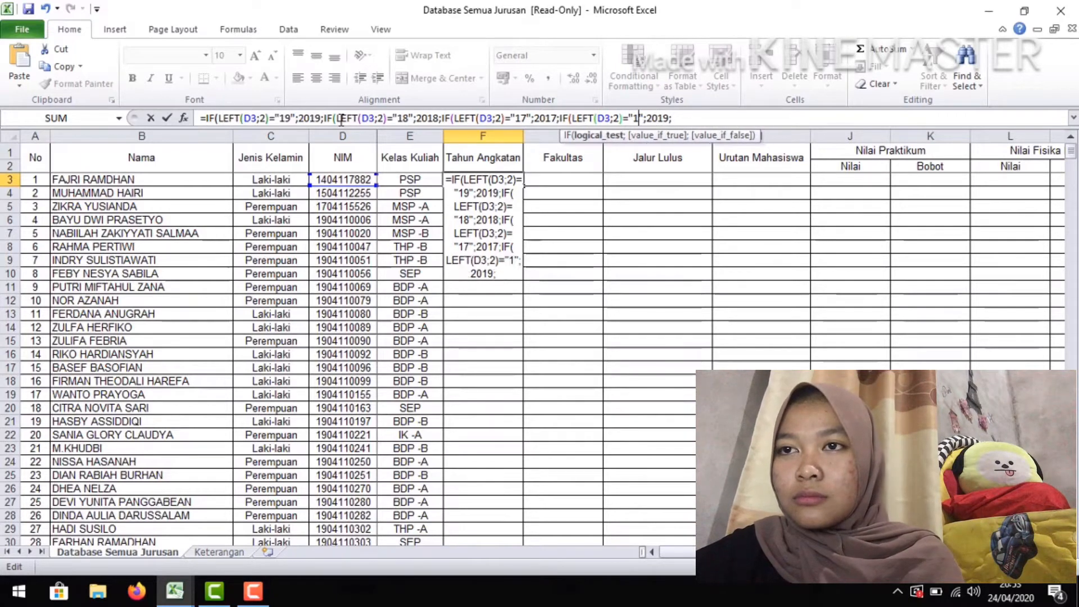
pyautogui.write('6')
pyautogui.press('Right')
pyautogui.press('Right')
pyautogui.press('Right')
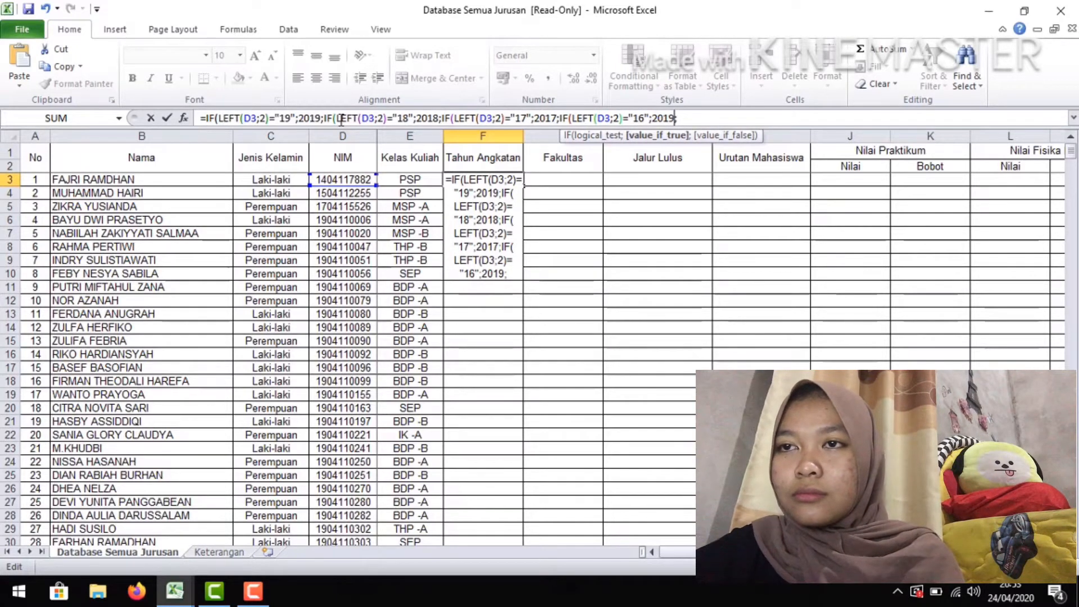
pyautogui.press('BackSpace')
pyautogui.write('6')
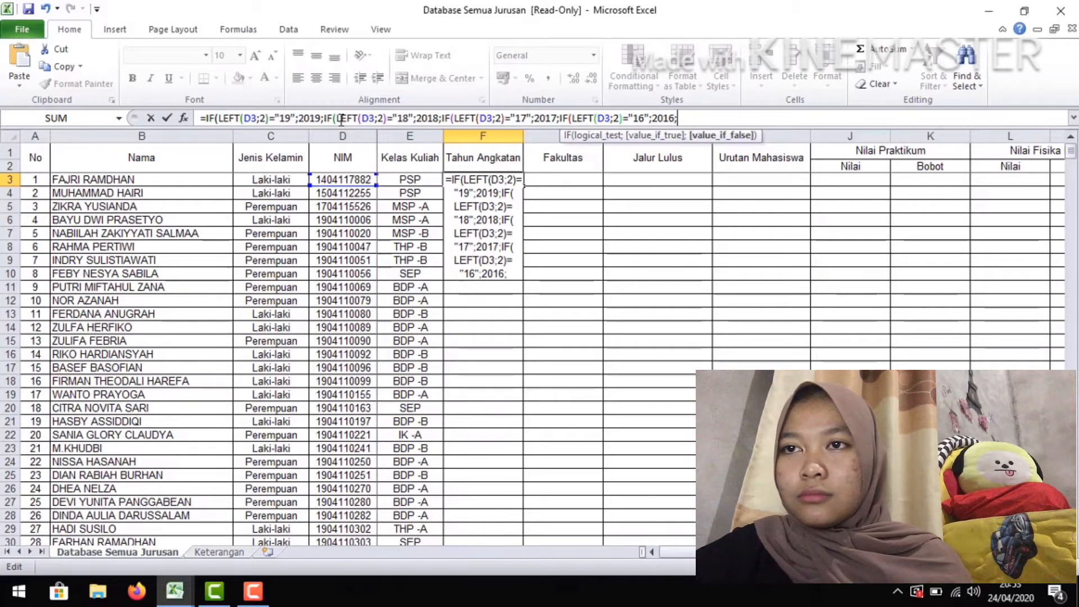
# Append a fifth nested IF segment to the F3 formula, testing for "15" and returning 2015
pyautogui.write('IF(LEFT(D3;2)="19";2019;')
pyautogui.press('Left')
pyautogui.press('Left')
pyautogui.press('Left')
pyautogui.press('Left')
pyautogui.press('Left')
pyautogui.press('Left')
pyautogui.press('Left')
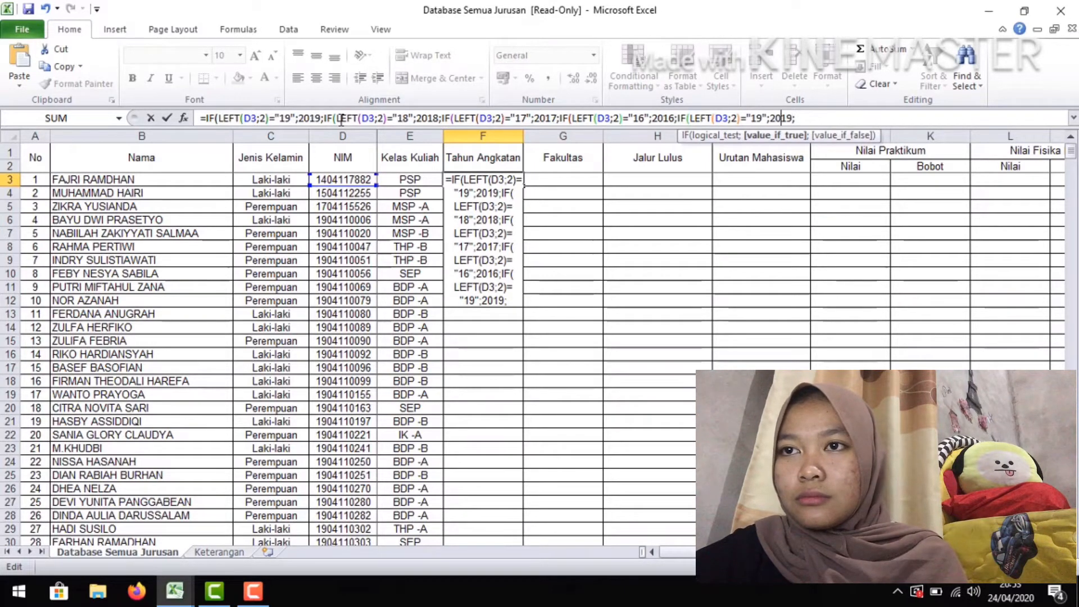
pyautogui.press('BackSpace')
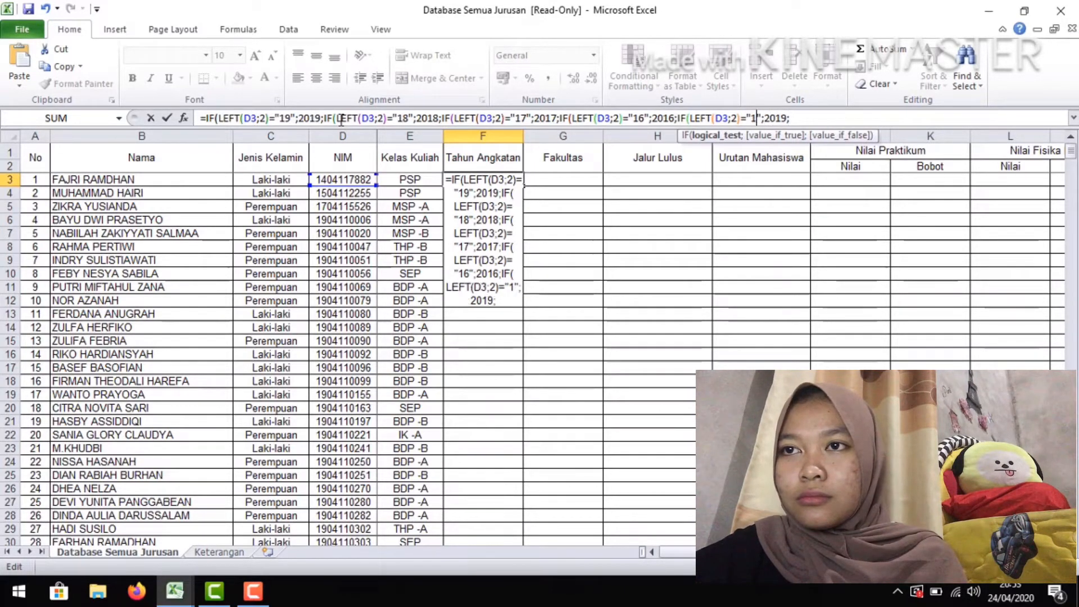
pyautogui.write('5')
pyautogui.press('Right')
pyautogui.press('Right')
pyautogui.press('Right')
pyautogui.press('Right')
pyautogui.press('Right')
pyautogui.press('Right')
pyautogui.press('Right')
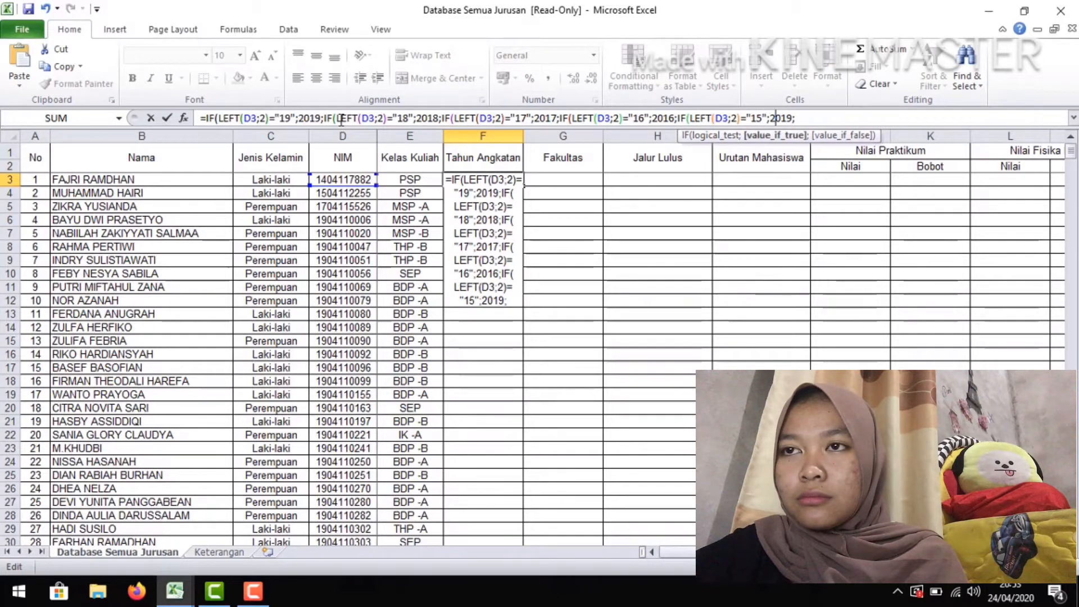
pyautogui.press('Left')
pyautogui.press('BackSpace')
pyautogui.write('5')
pyautogui.press('Right')
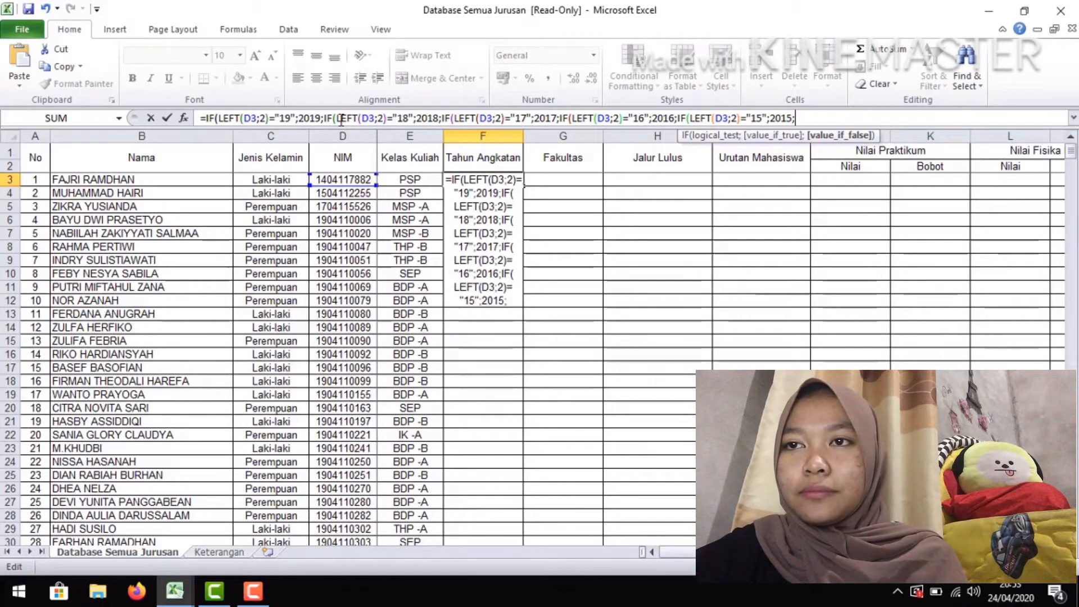
# Finish the F3 formula with 2014 as the final fallback value and five closing parentheses, and commit it
pyautogui.write('201')
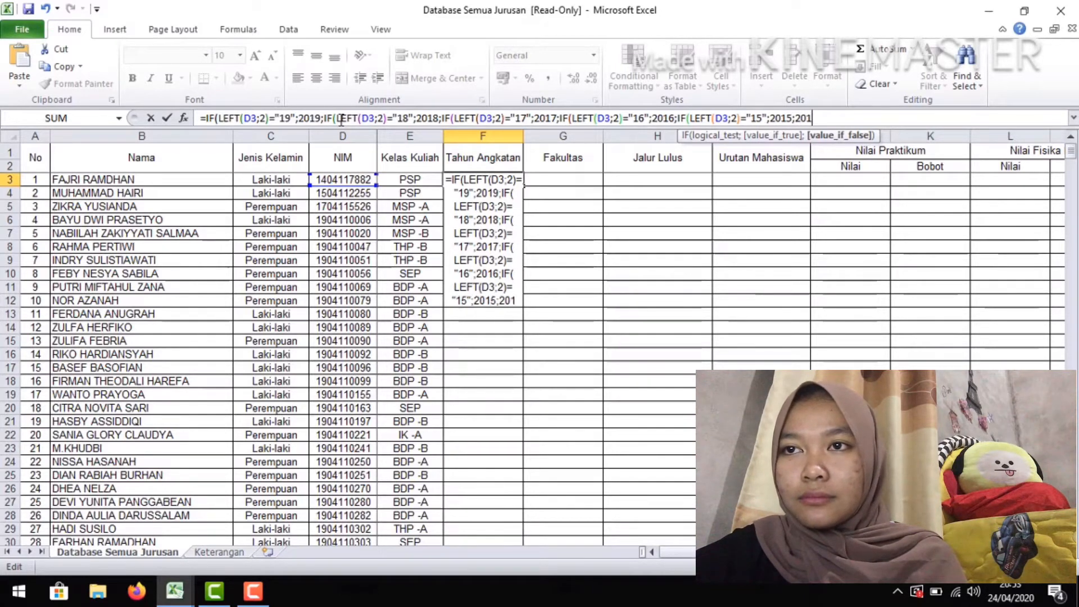
pyautogui.write('4')
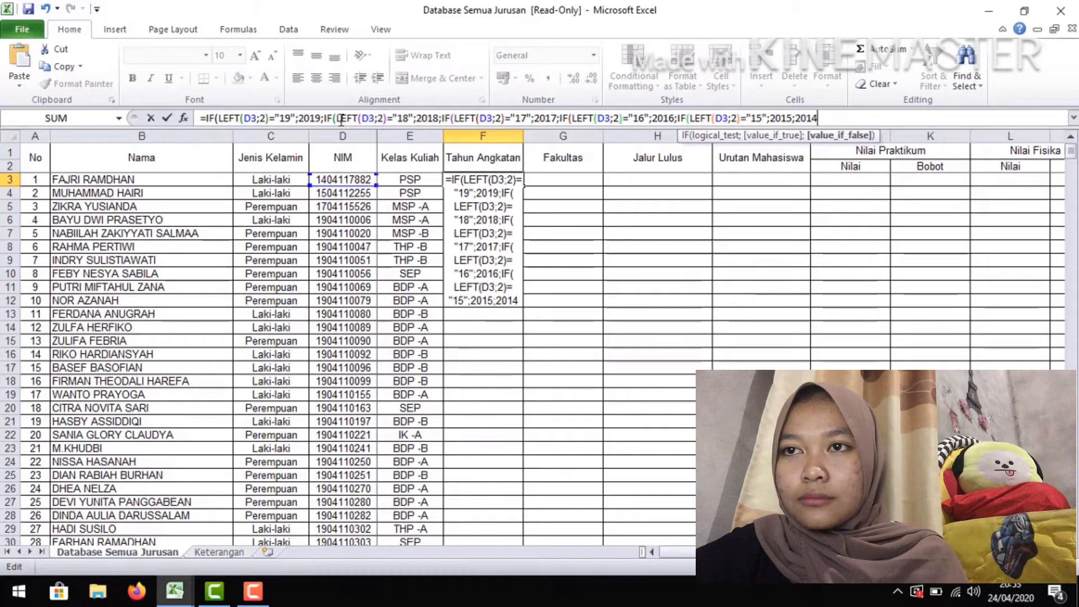
pyautogui.write(')))))')
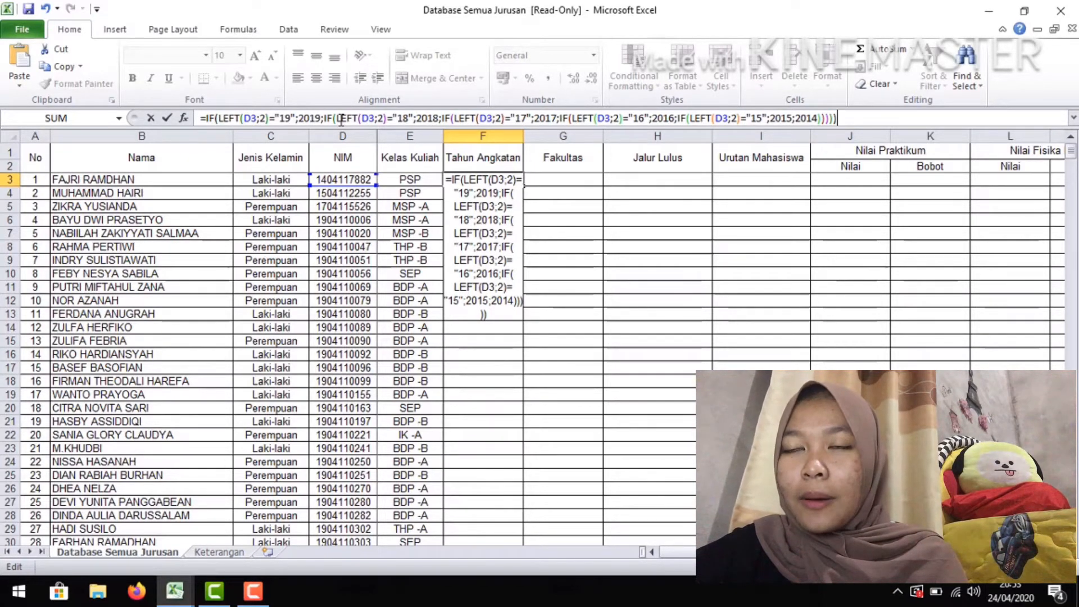
pyautogui.press('Return')
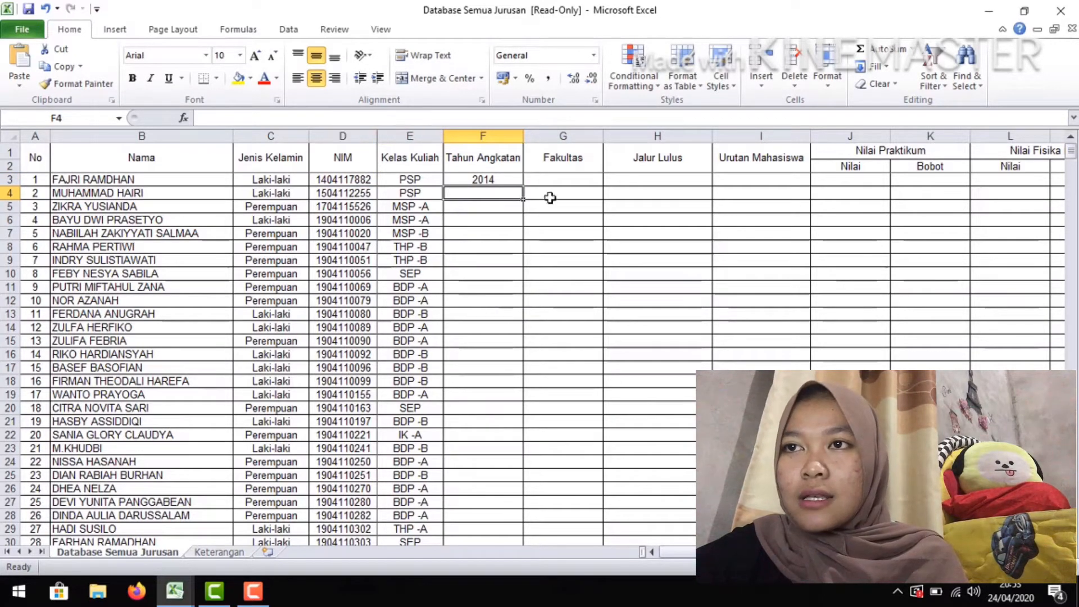
# Start an IF formula in G3 whose test uses MID to take two characters of D3 from position 3: =IF(MID(D3;3;2)=
pyautogui.click(554, 181)
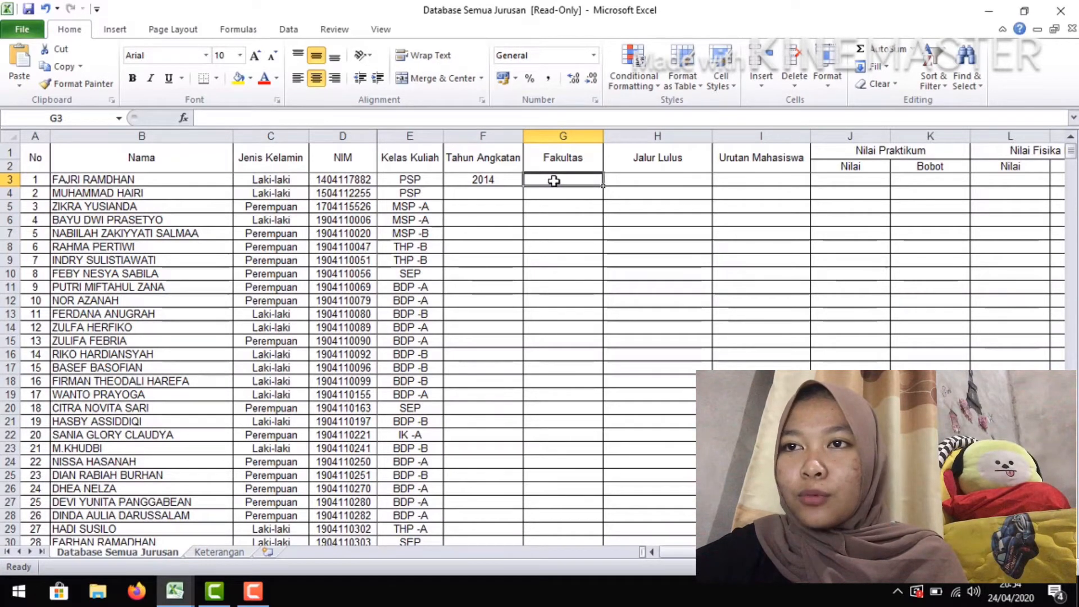
pyautogui.write('=I')
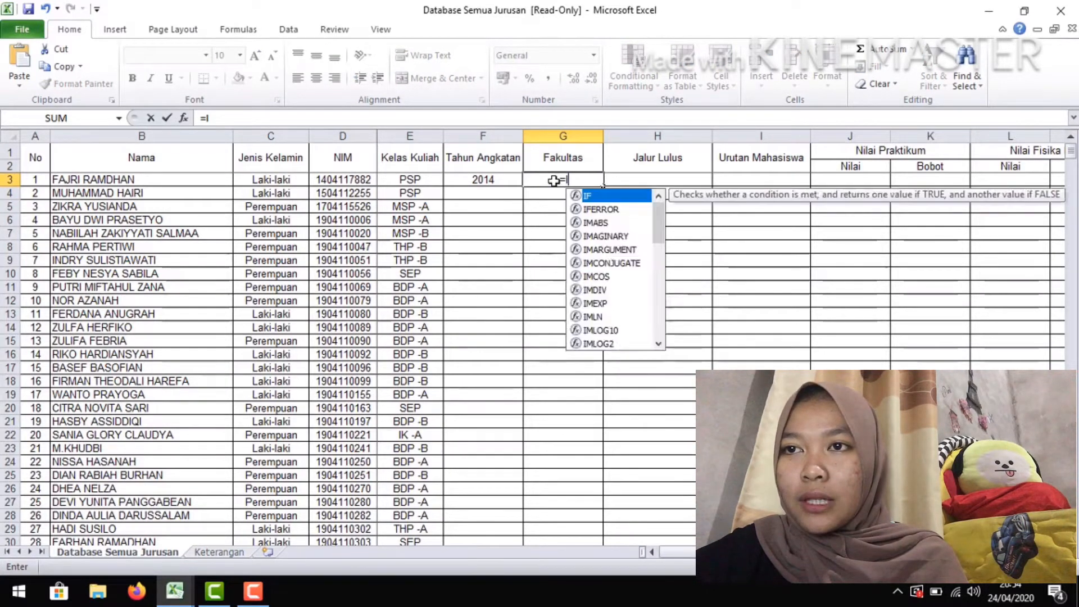
pyautogui.write('F(')
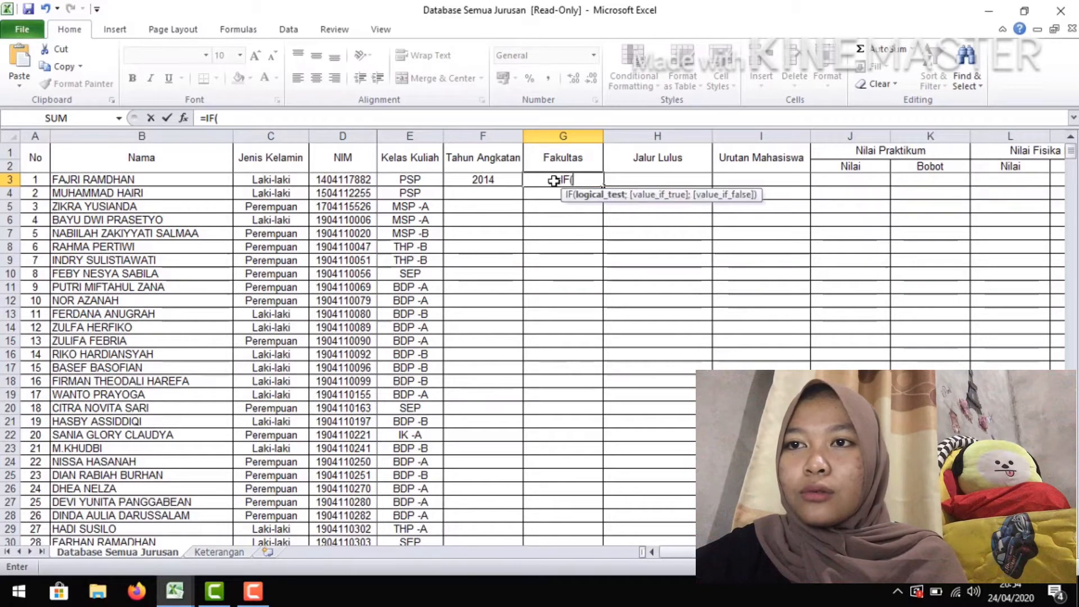
pyautogui.write('MID')
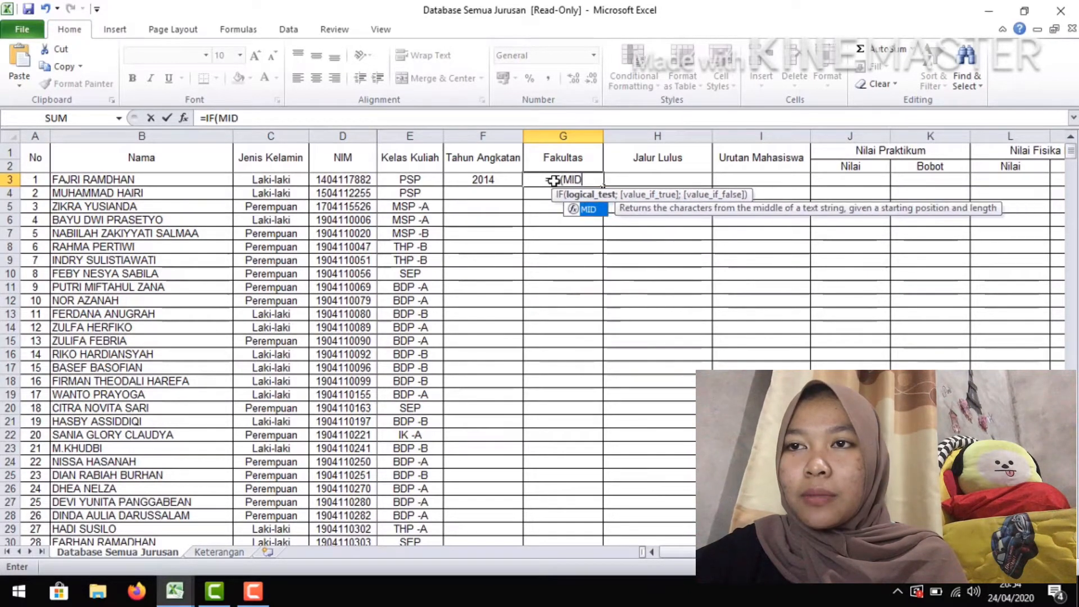
pyautogui.write('(')
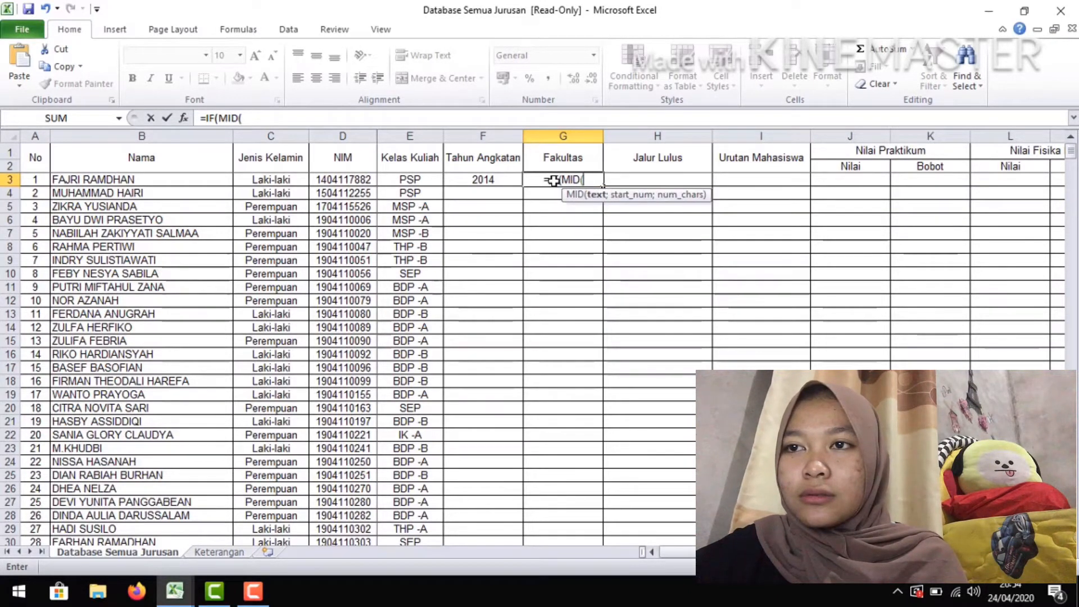
pyautogui.click(358, 180)
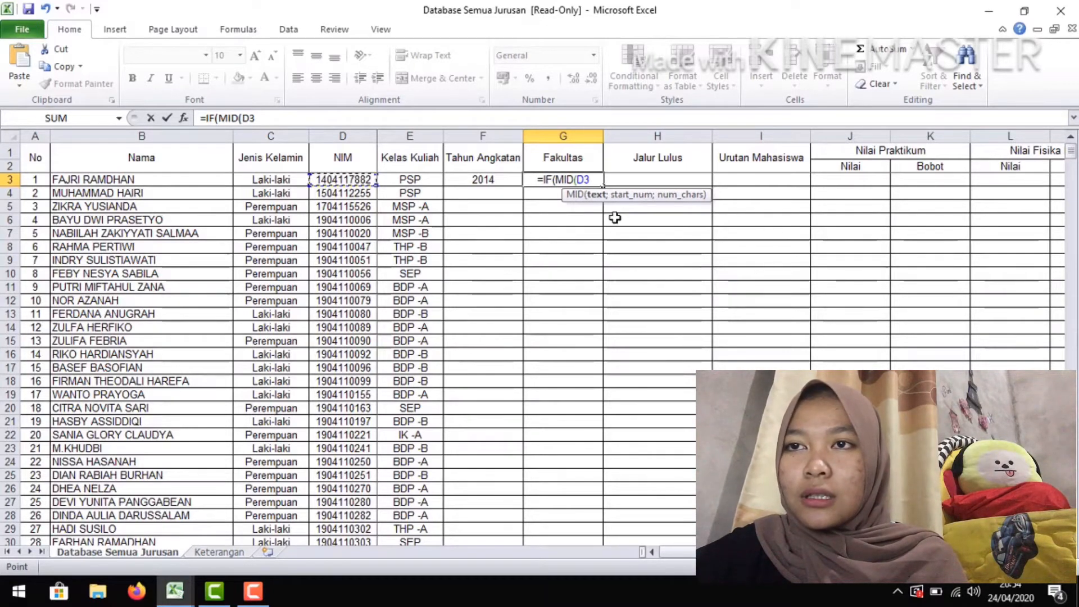
pyautogui.write(';')
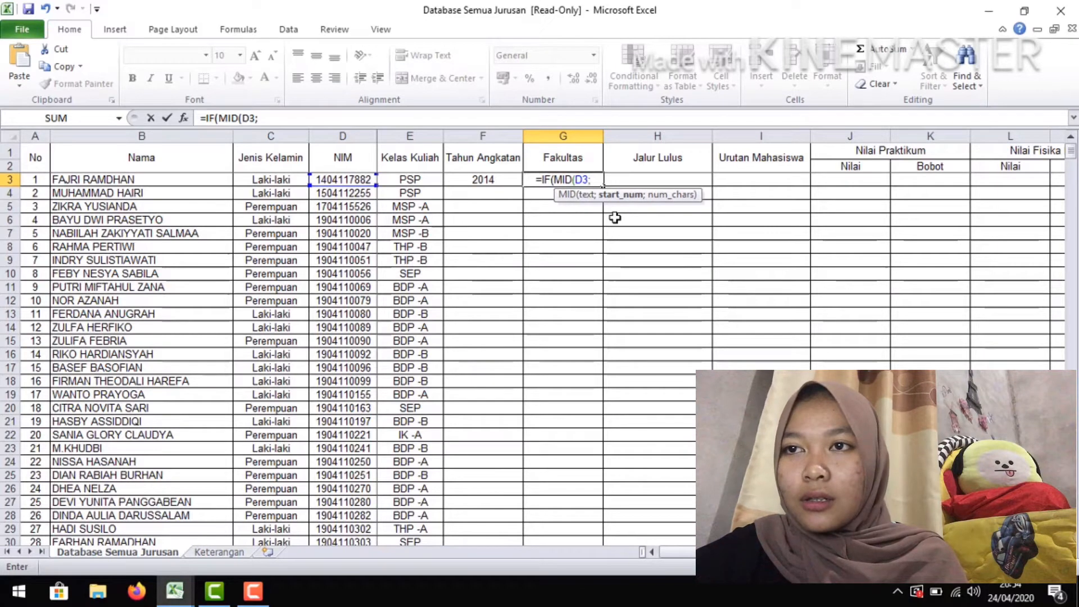
pyautogui.write('3;')
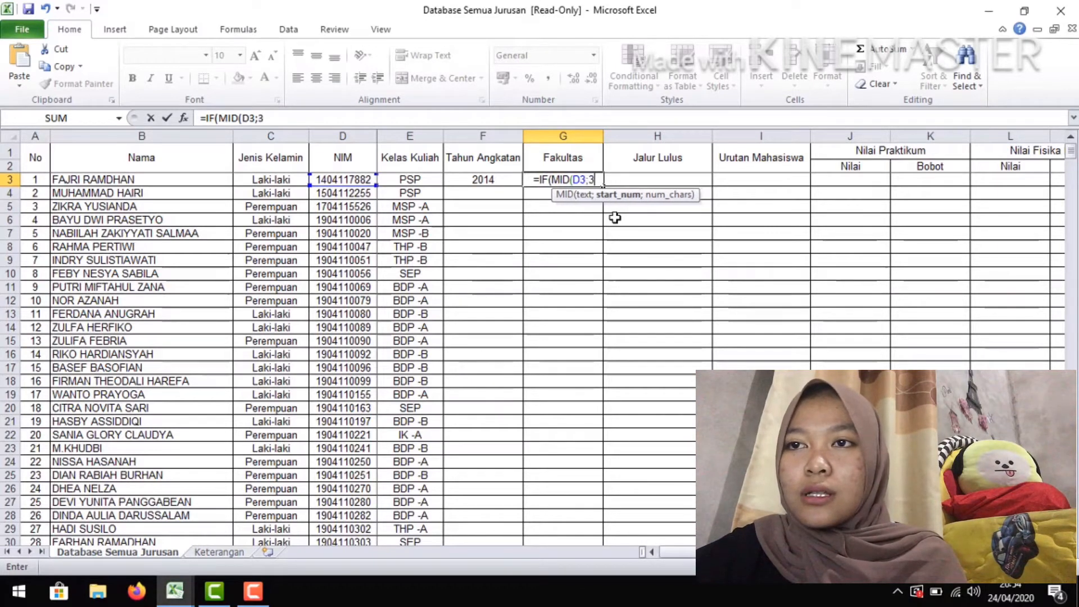
pyautogui.write('2')
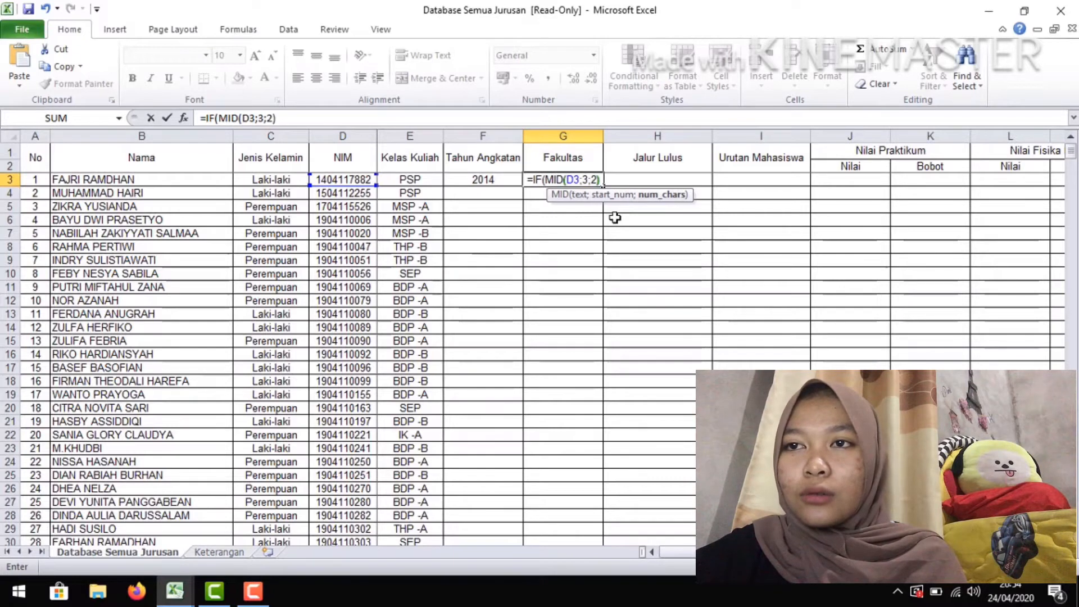
pyautogui.write(')=')
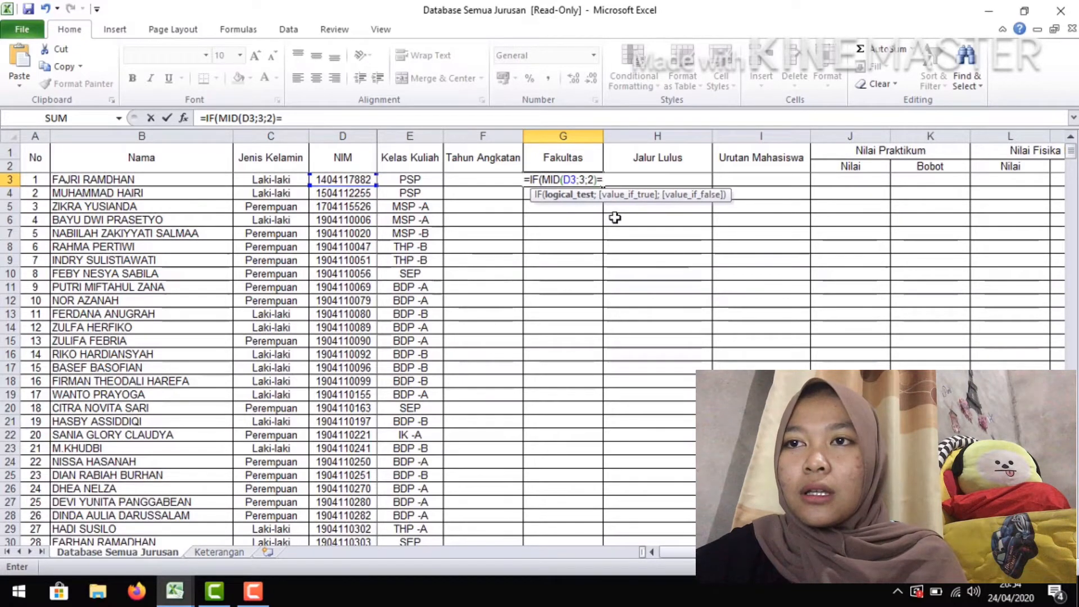
pyautogui.write('"')
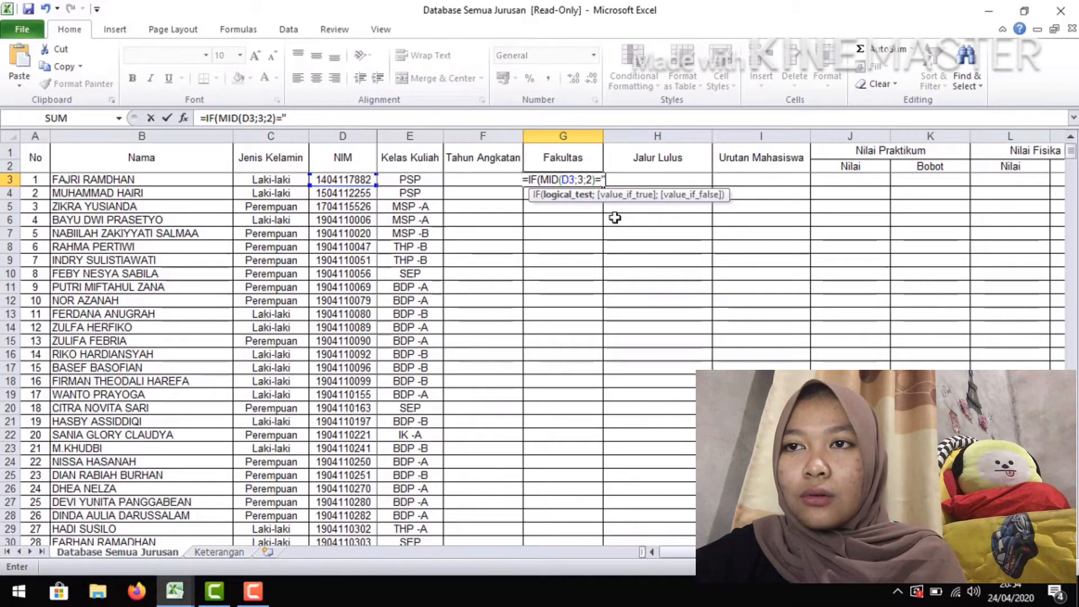
pyautogui.write('01"')
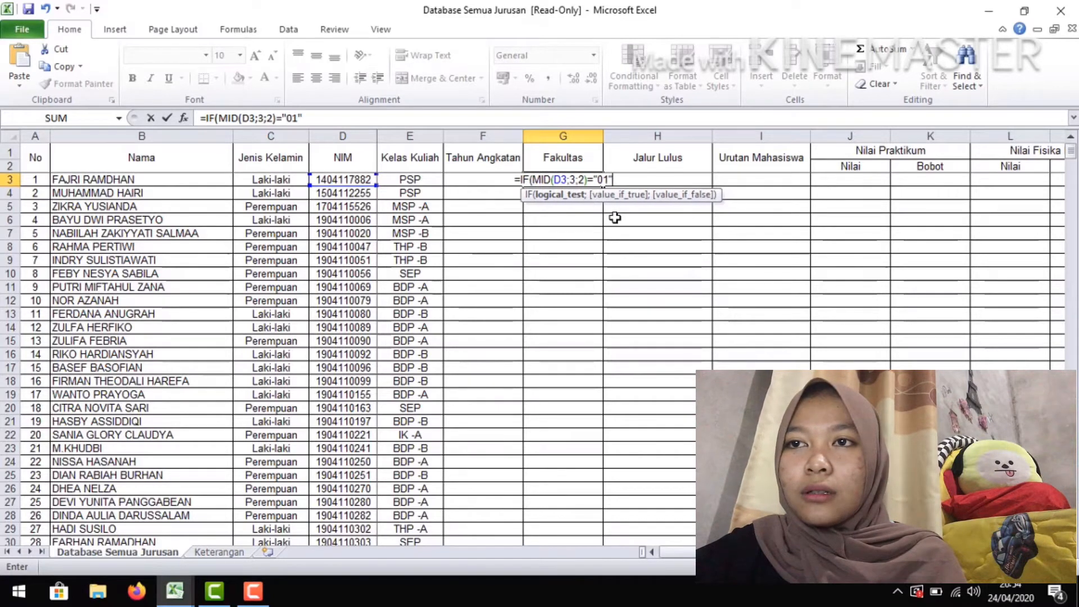
pyautogui.write(';')
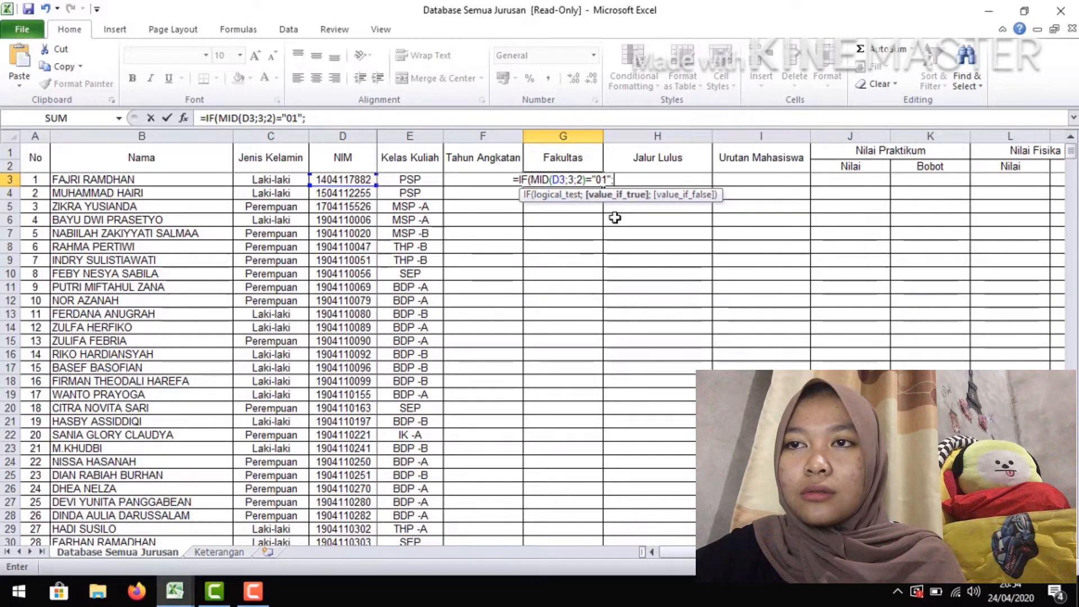
pyautogui.write('"FO')
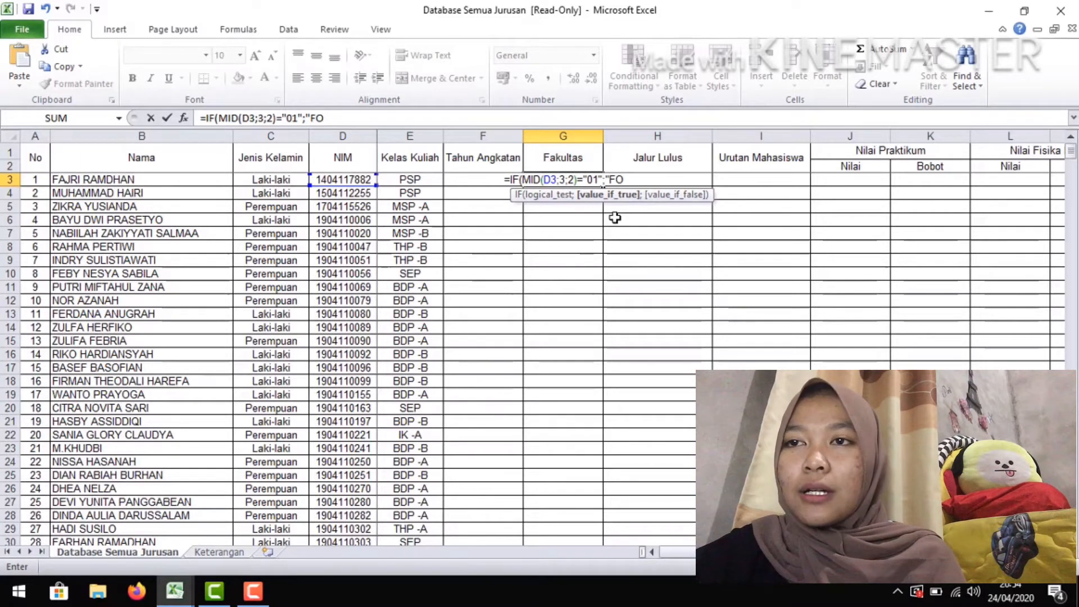
# Complete the first IF segment in G3 to test for "01" and return "FISIP", ending with a semicolon
pyautogui.press('BackSpace')
pyautogui.write('ISIP"')
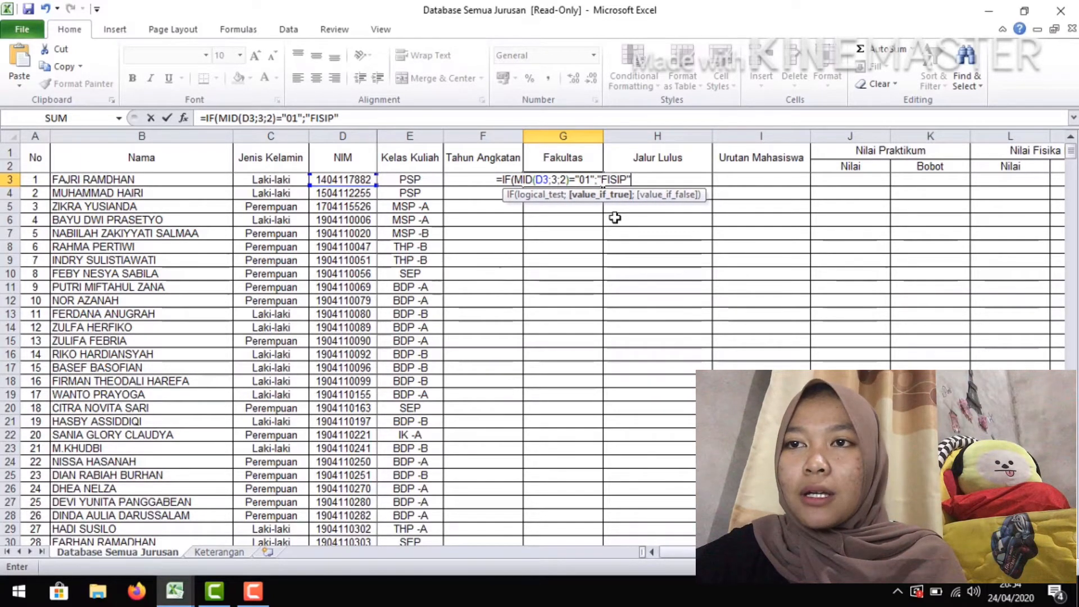
pyautogui.write(';')
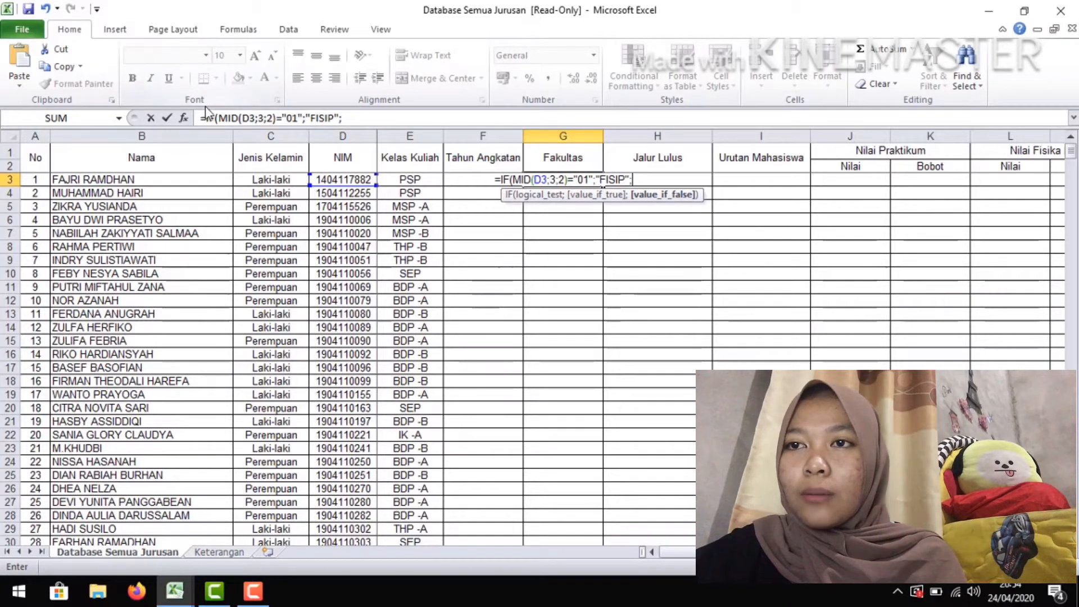
# Append a copy of the IF segment to the G3 formula and change its tested code to "02"
pyautogui.moveTo(206, 117); pyautogui.dragTo(327, 134)
pyautogui.hotkey('ctrl', 'c')
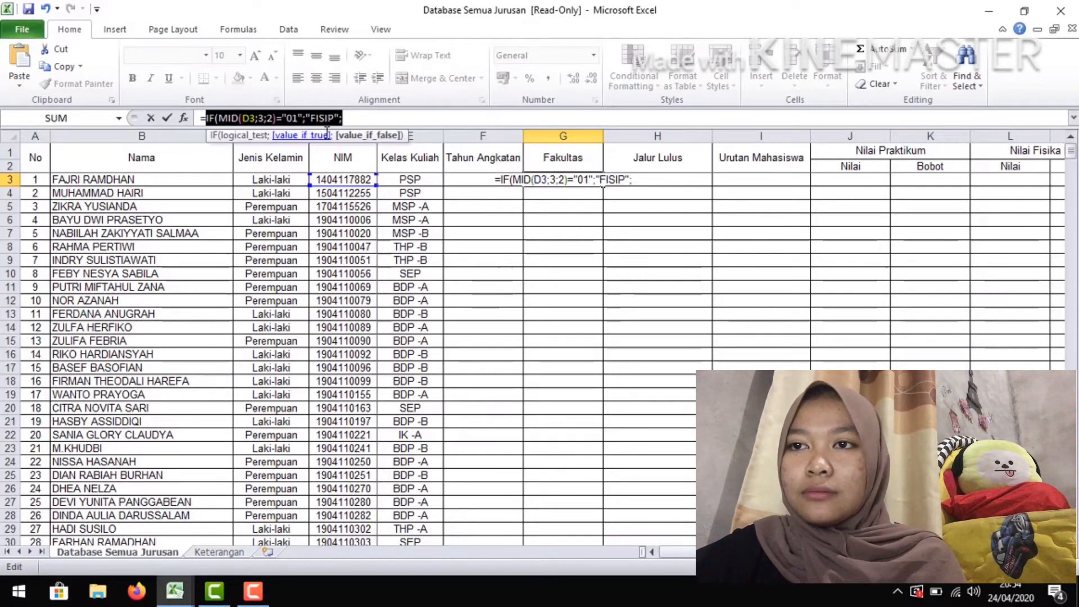
pyautogui.click(364, 120)
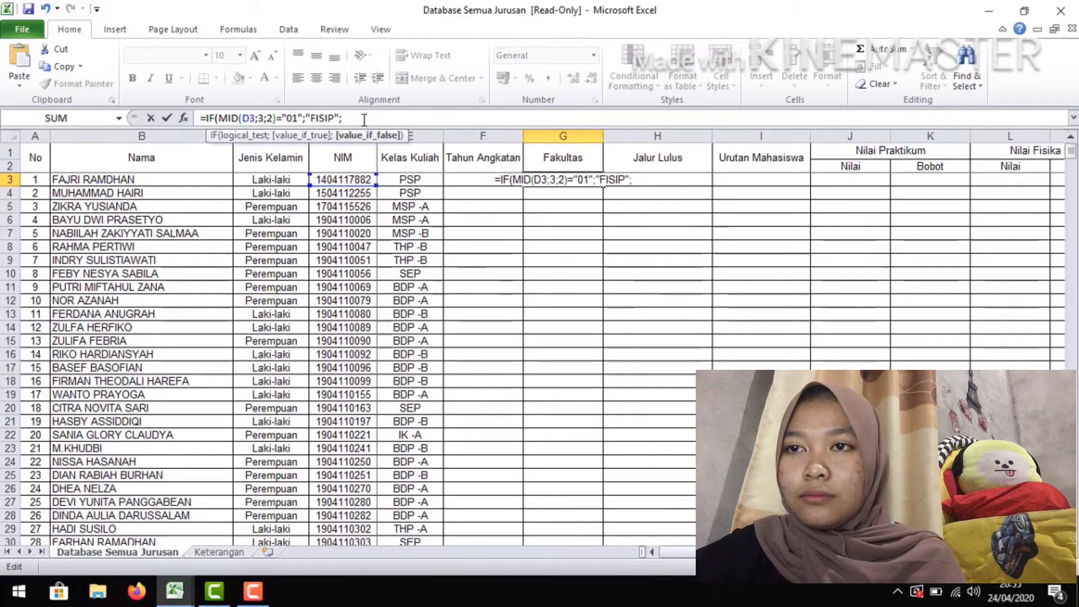
pyautogui.hotkey('ctrl', 'v')
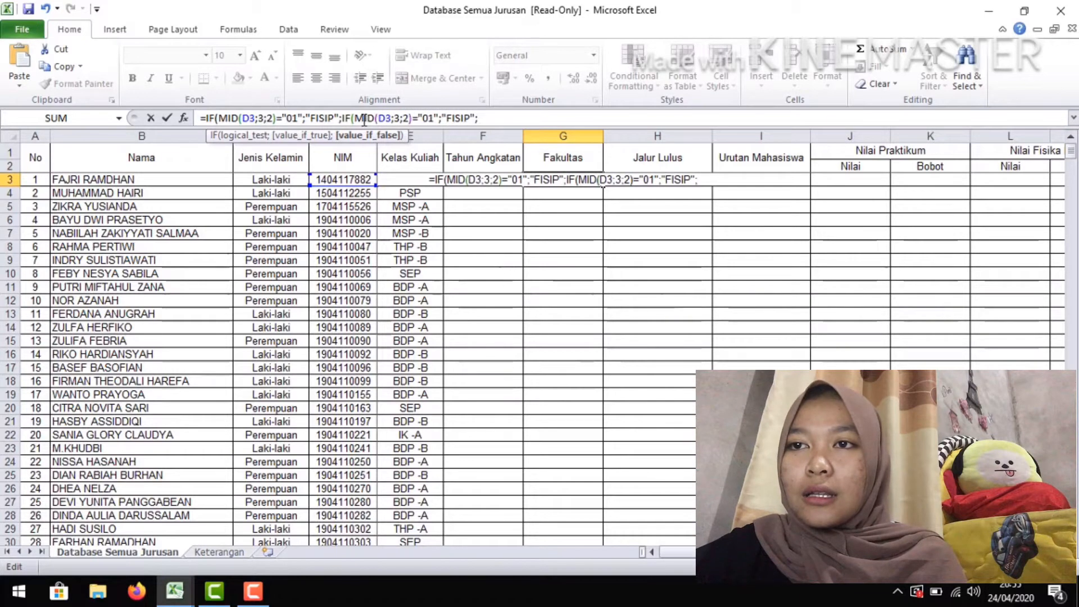
pyautogui.press('Left')
pyautogui.press('Left')
pyautogui.press('Left')
pyautogui.press('Left')
pyautogui.press('Left')
pyautogui.press('Left')
pyautogui.press('Left')
pyautogui.press('Left')
pyautogui.press('Left')
pyautogui.press('Left')
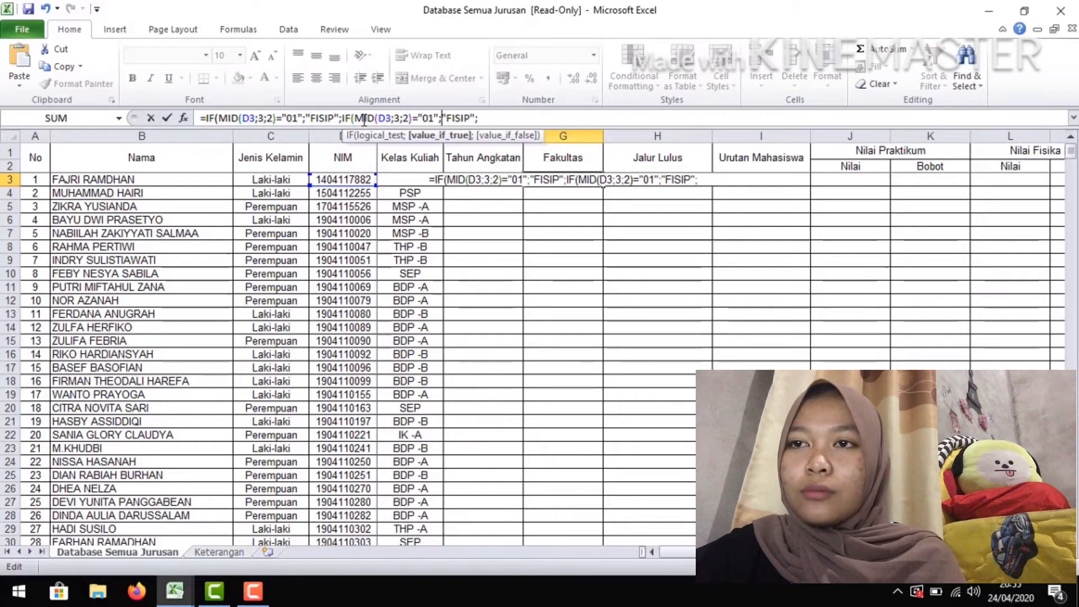
pyautogui.press('BackSpace')
pyautogui.write('2')
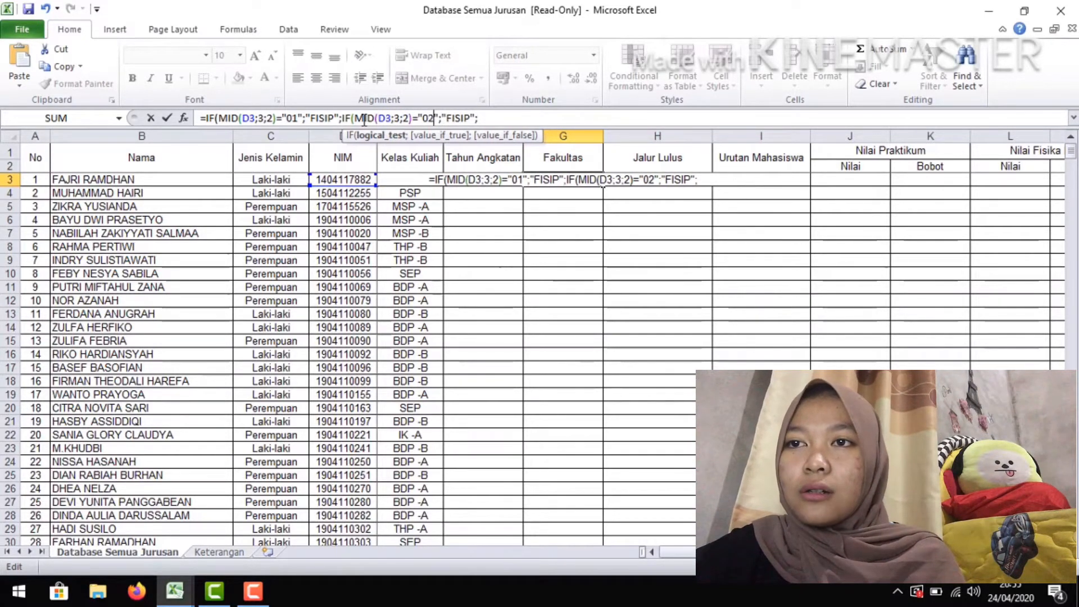
# Change the return text of the second IF segment in G3 to "FEKON"
pyautogui.press('Right')
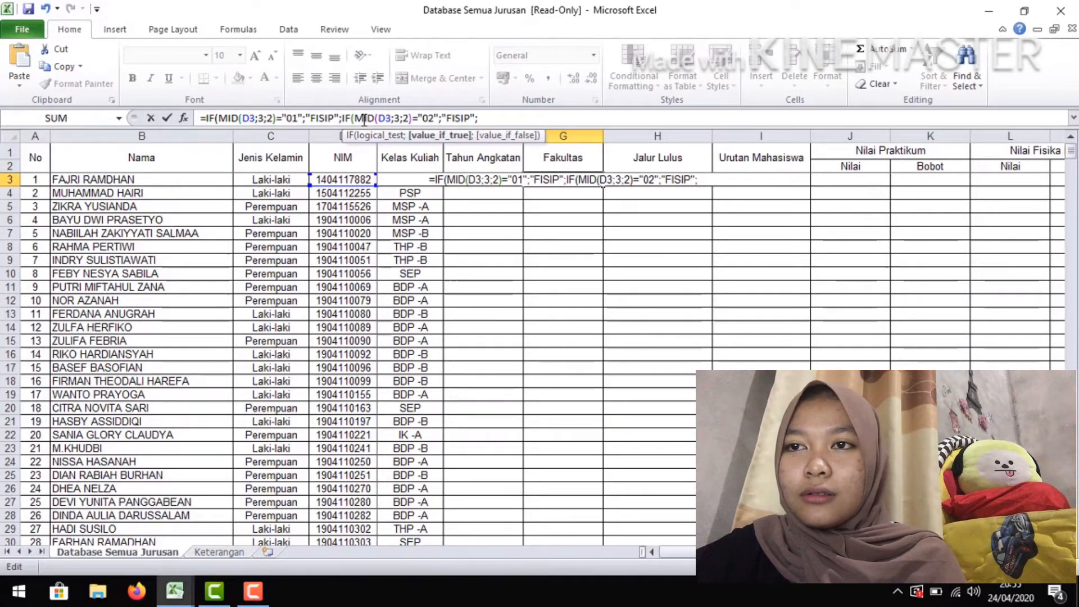
pyautogui.press('BackSpace')
pyautogui.press('BackSpace')
pyautogui.press('BackSpace')
pyautogui.press('BackSpace')
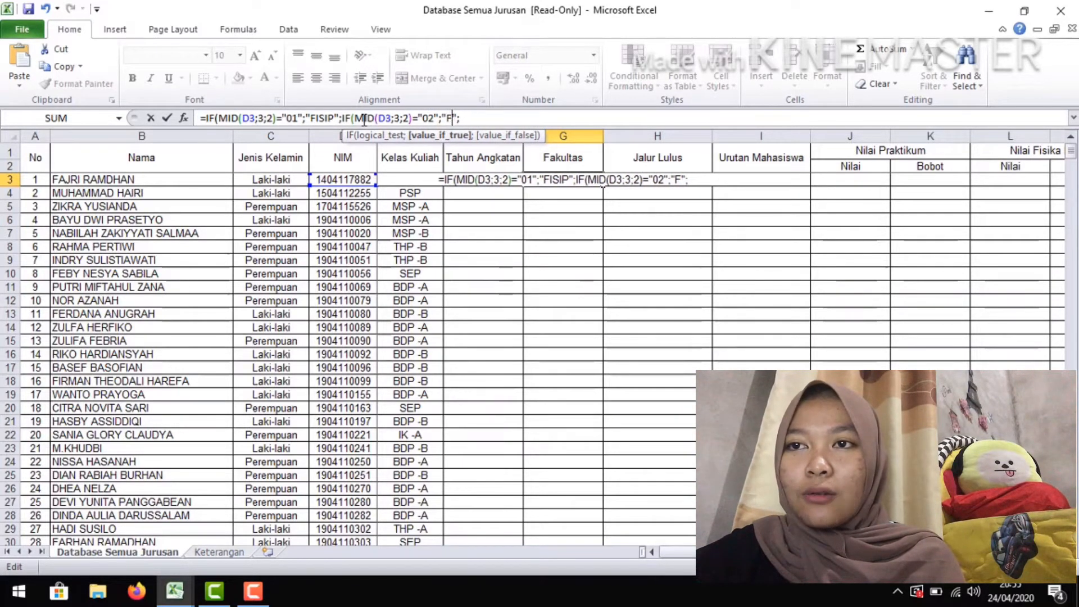
pyautogui.write('EKON')
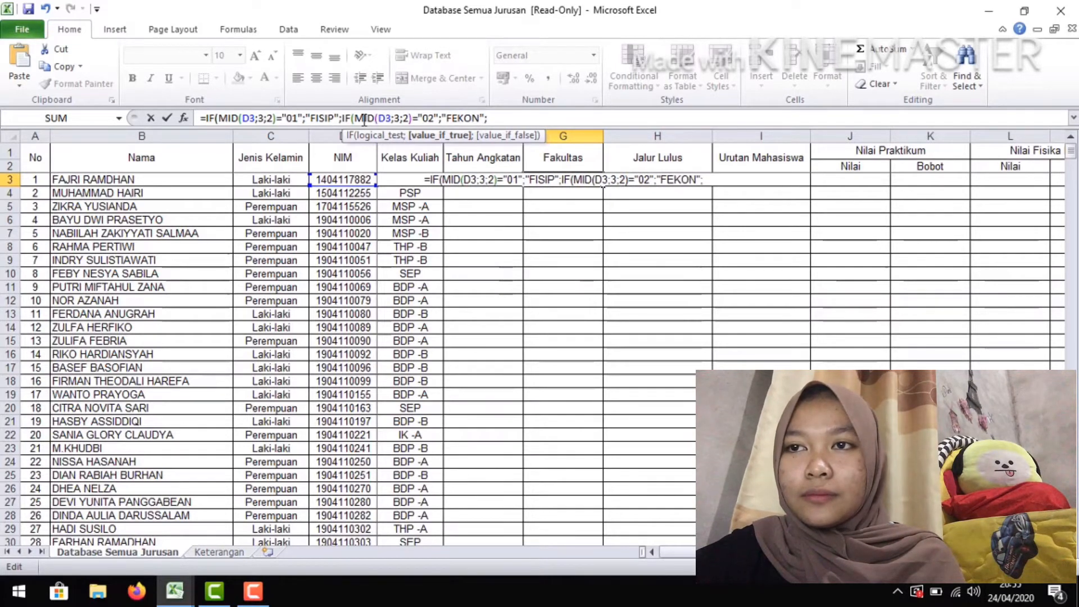
# Append a third copy of the IF segment to the end of the G3 formula and change its tested code to "03"
pyautogui.press('Right')
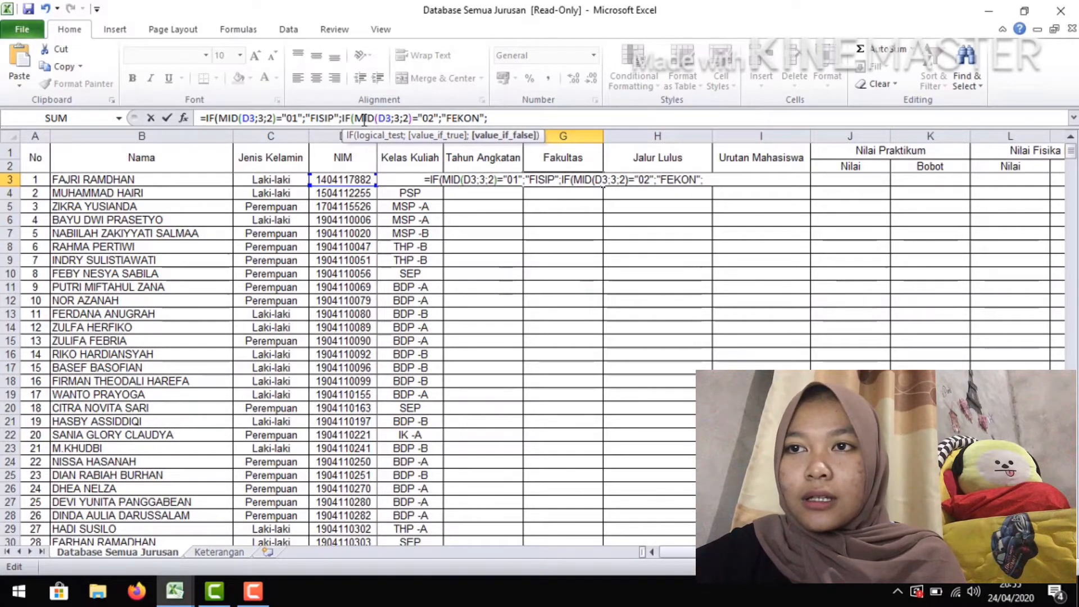
pyautogui.hotkey('ctrl', 'v')
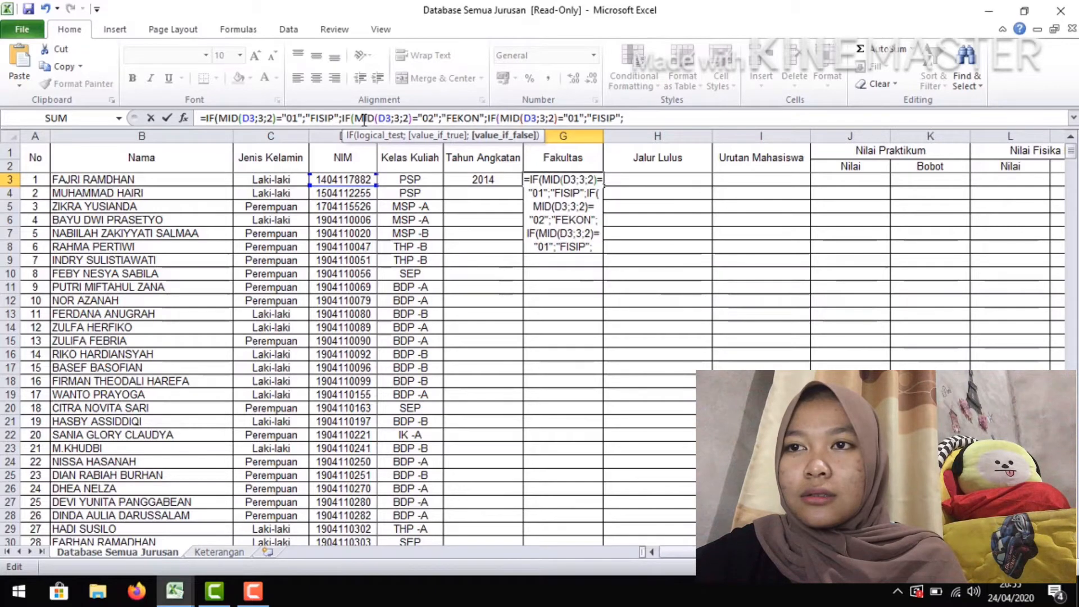
pyautogui.press('Left')
pyautogui.press('Left')
pyautogui.press('Left')
pyautogui.press('Left')
pyautogui.press('Left')
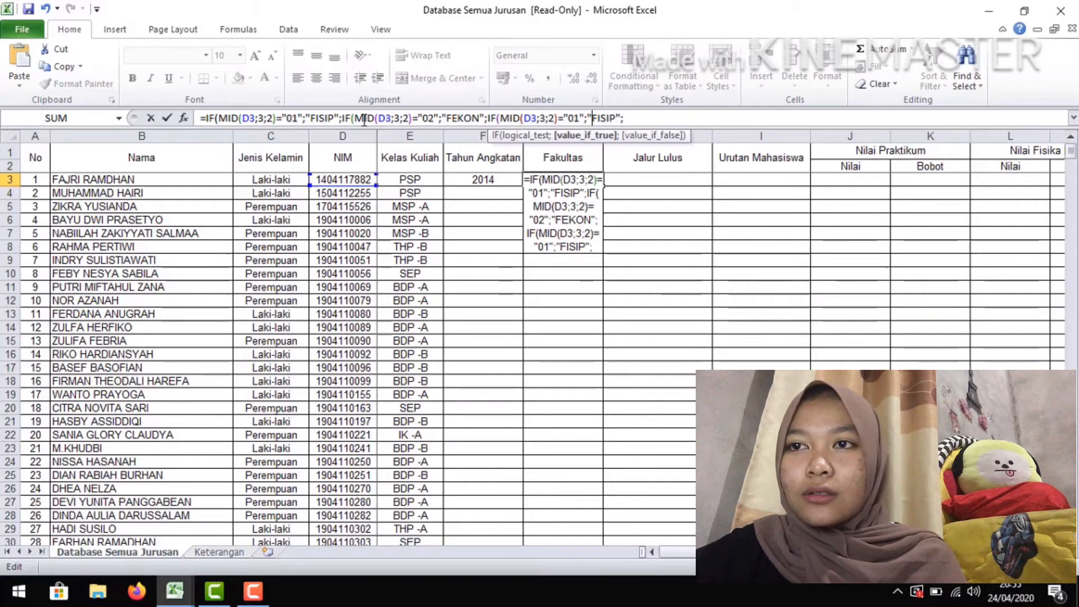
pyautogui.press('BackSpace')
pyautogui.write('3')
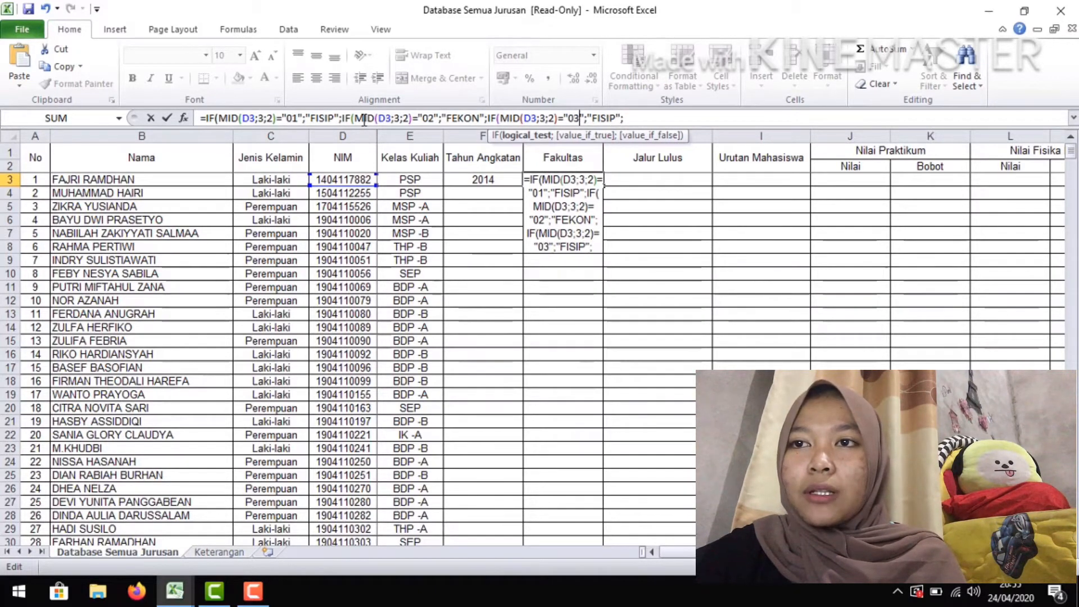
# Change the return text of the third IF segment in the G3 formula to "FMIPA"
pyautogui.press('Right')
pyautogui.press('Right')
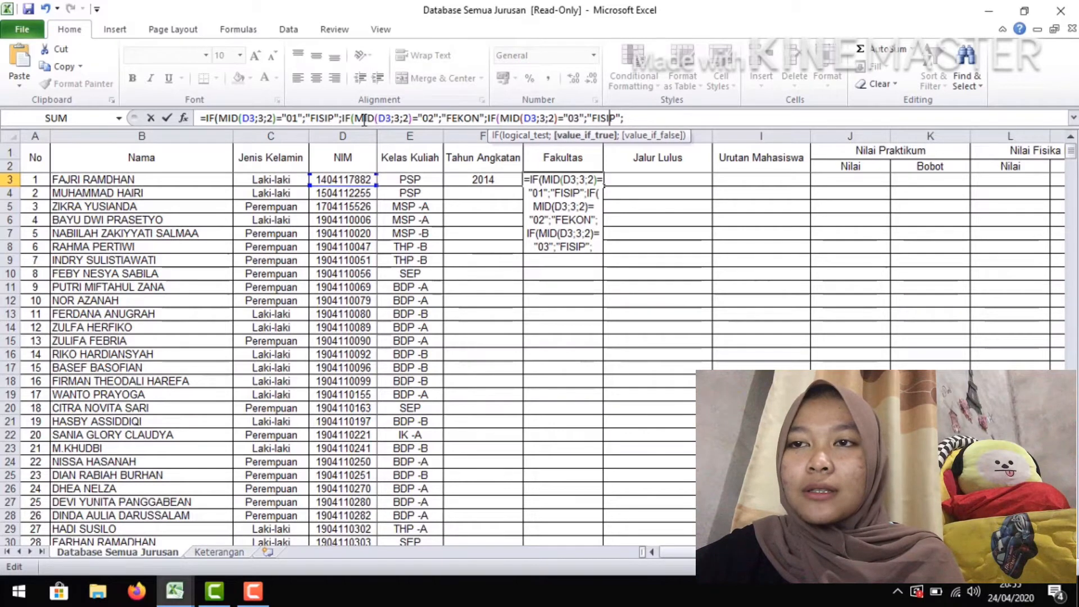
pyautogui.press('Right')
pyautogui.press('Right')
pyautogui.press('Right')
pyautogui.press('Right')
pyautogui.press('BackSpace')
pyautogui.press('BackSpace')
pyautogui.press('BackSpace')
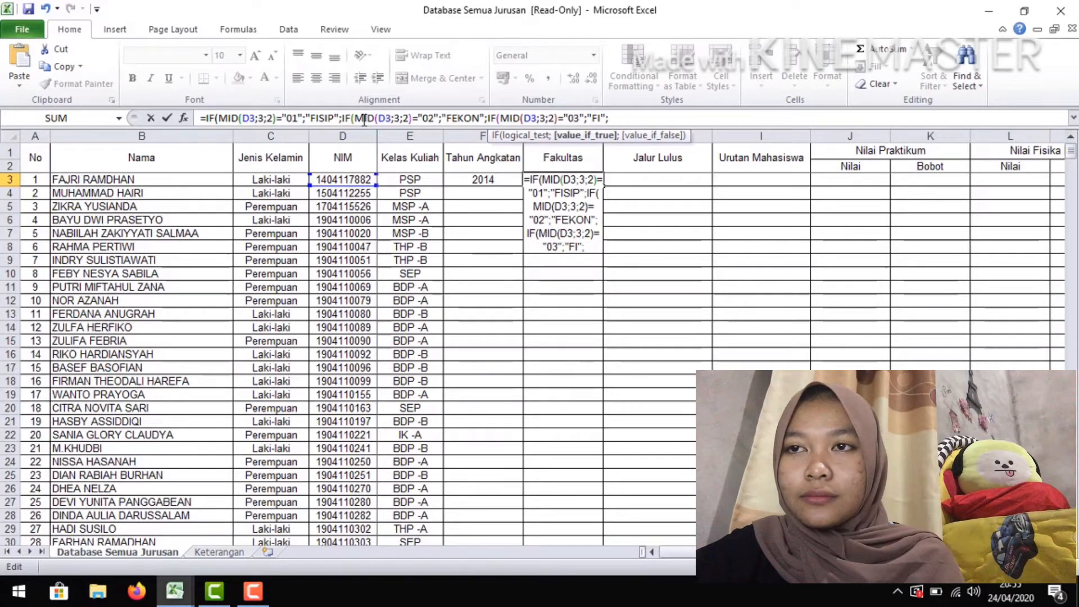
pyautogui.press('BackSpace')
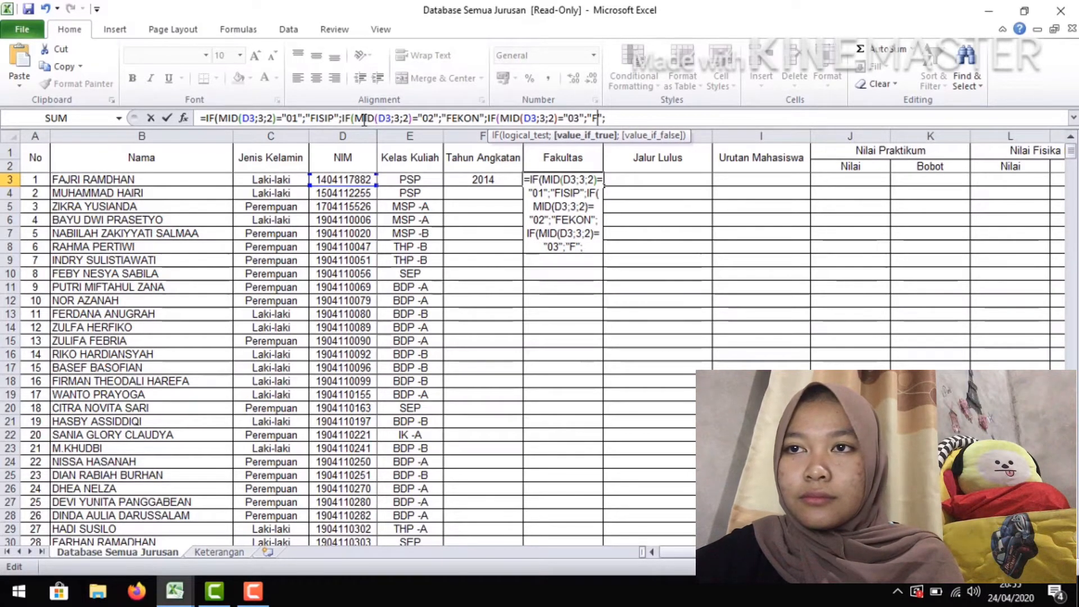
pyautogui.write('MIPA')
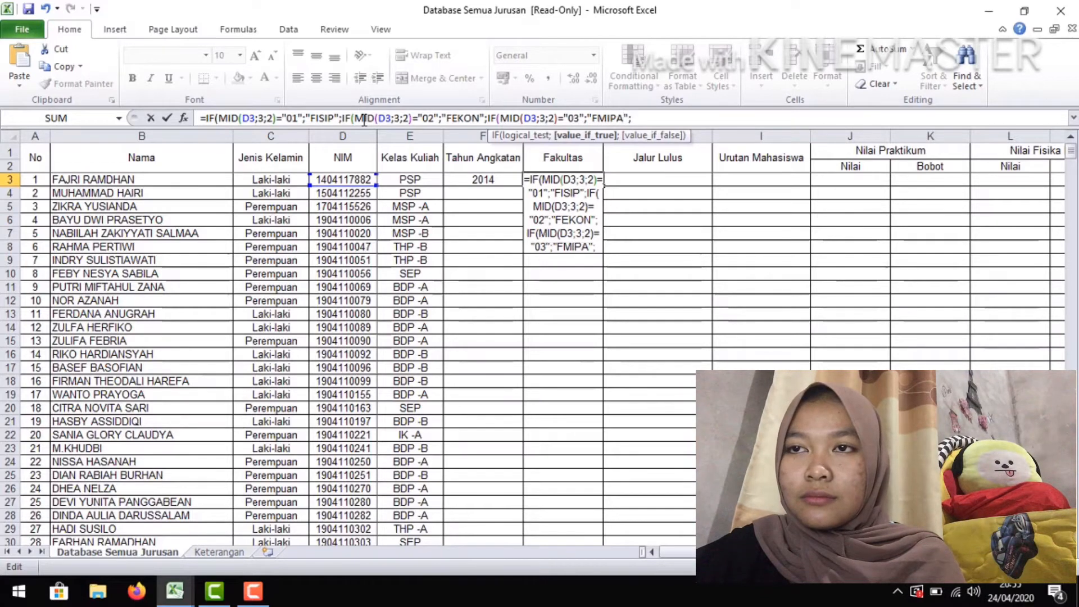
# Append a fourth copy of the IF segment to the G3 formula and change its tested code to "04"
pyautogui.press('Right')
pyautogui.write('IF(MID(D3;3;2)="01";"FISIP";')
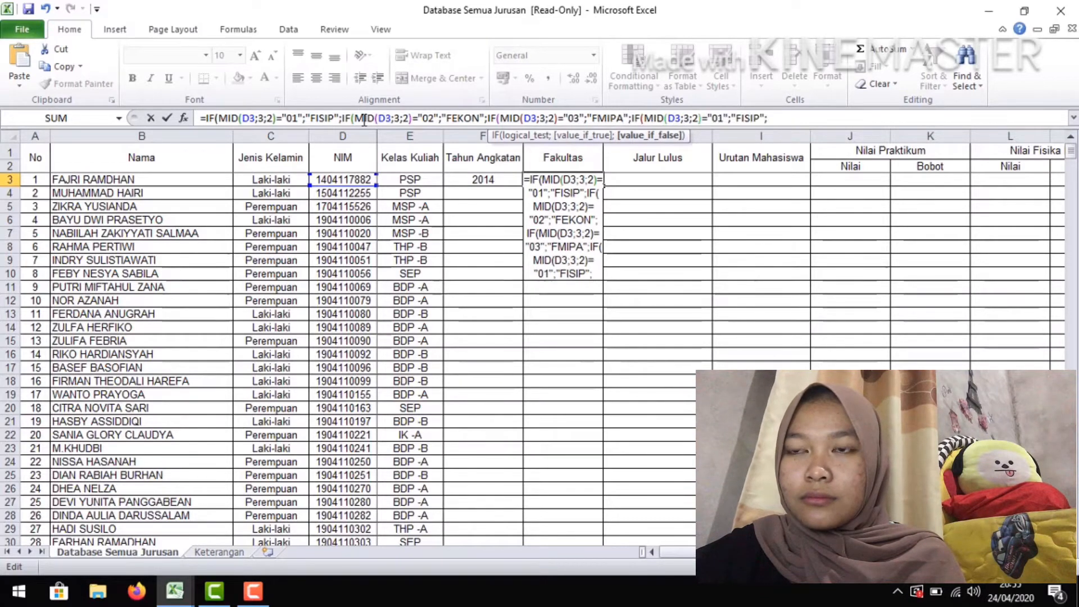
pyautogui.press('Left')
pyautogui.press('Left')
pyautogui.press('Left')
pyautogui.press('Left')
pyautogui.press('Left')
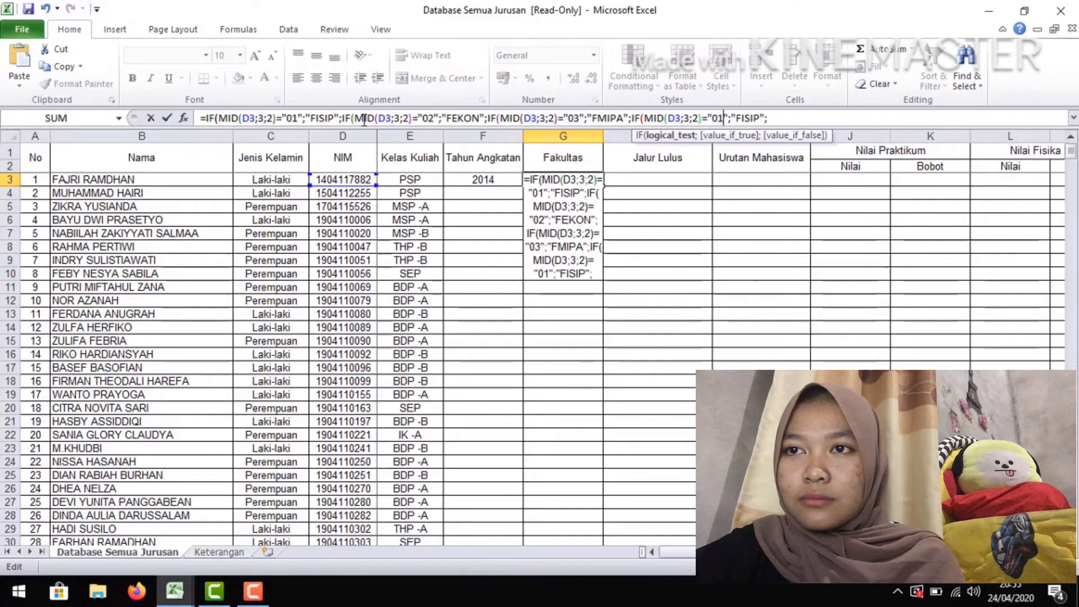
pyautogui.write('4')
pyautogui.press('Delete')
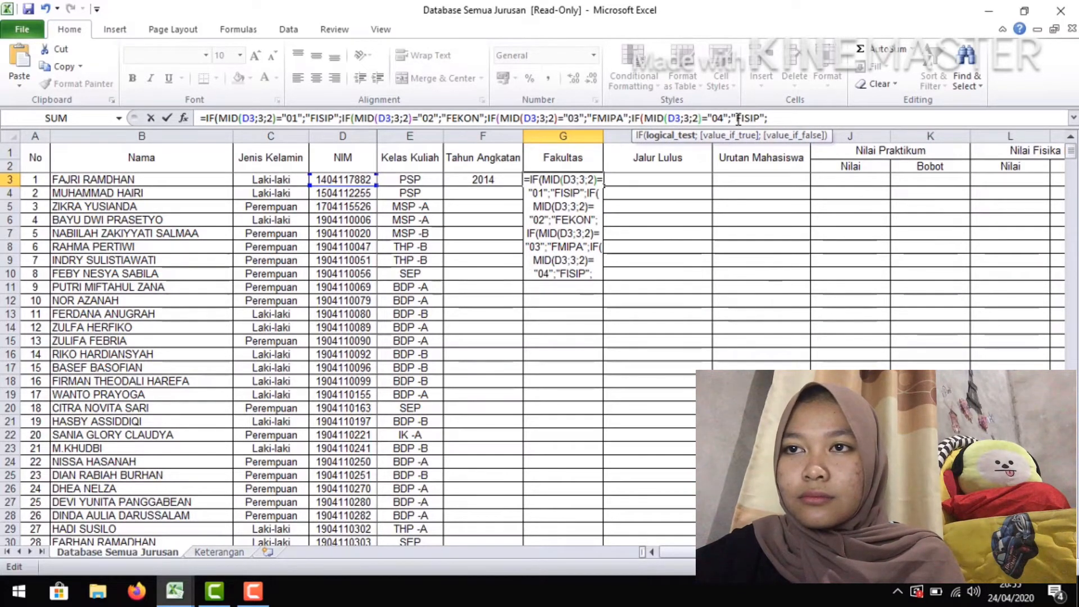
# Replace the return text of the fourth IF segment in G3 with "FPK"
pyautogui.moveTo(736, 118); pyautogui.dragTo(763, 118)
pyautogui.press('BackSpace')
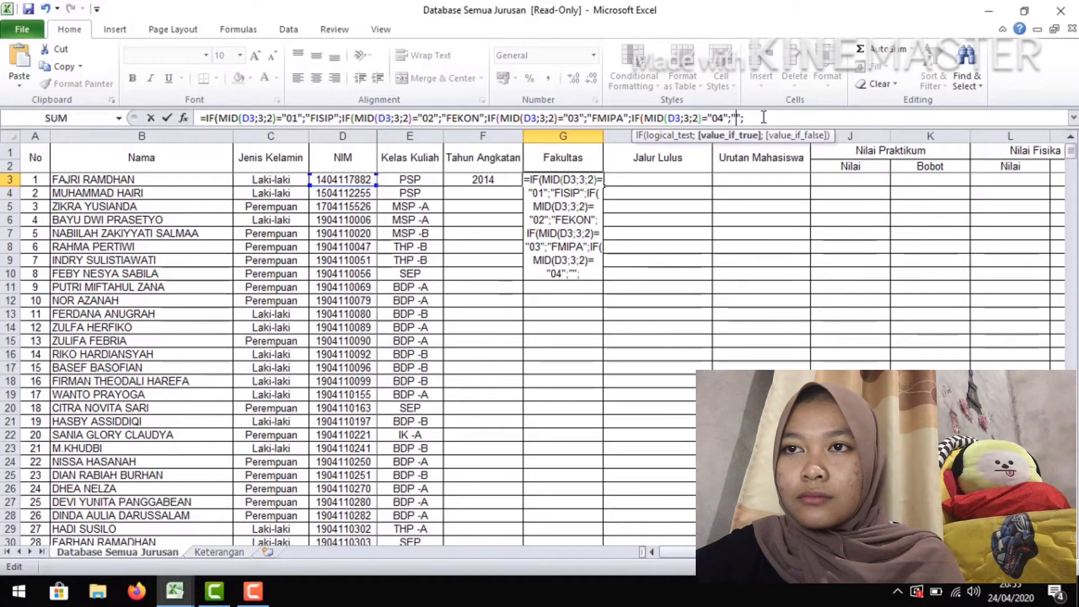
pyautogui.write('FPK')
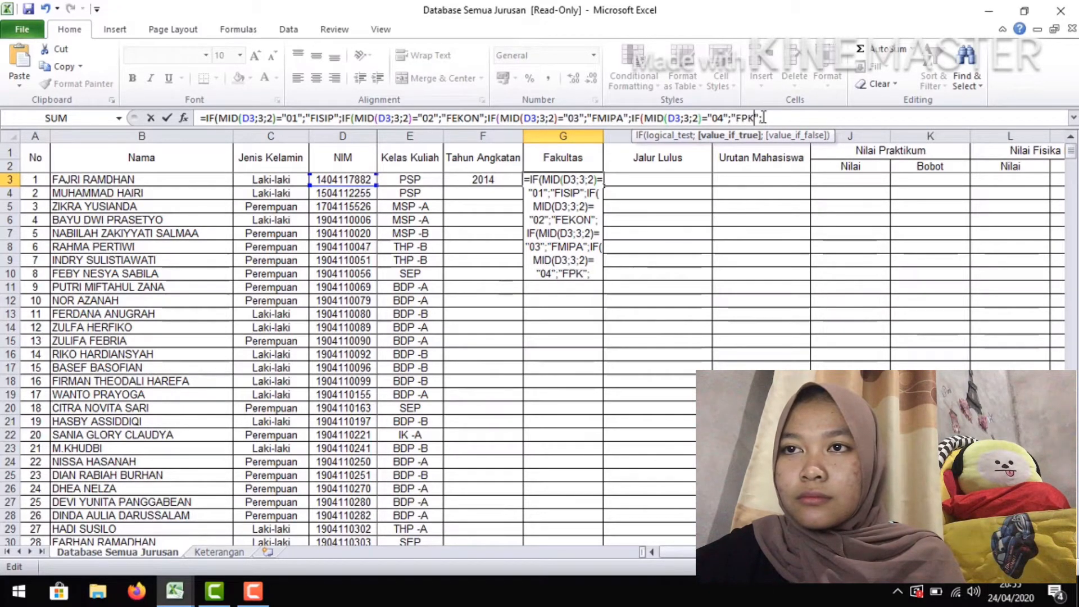
# Append a fifth copy of the IF segment to the G3 formula and change its tested code to "05"
pyautogui.write('IF(MID(D3;3;2)="01";"FISIP";')
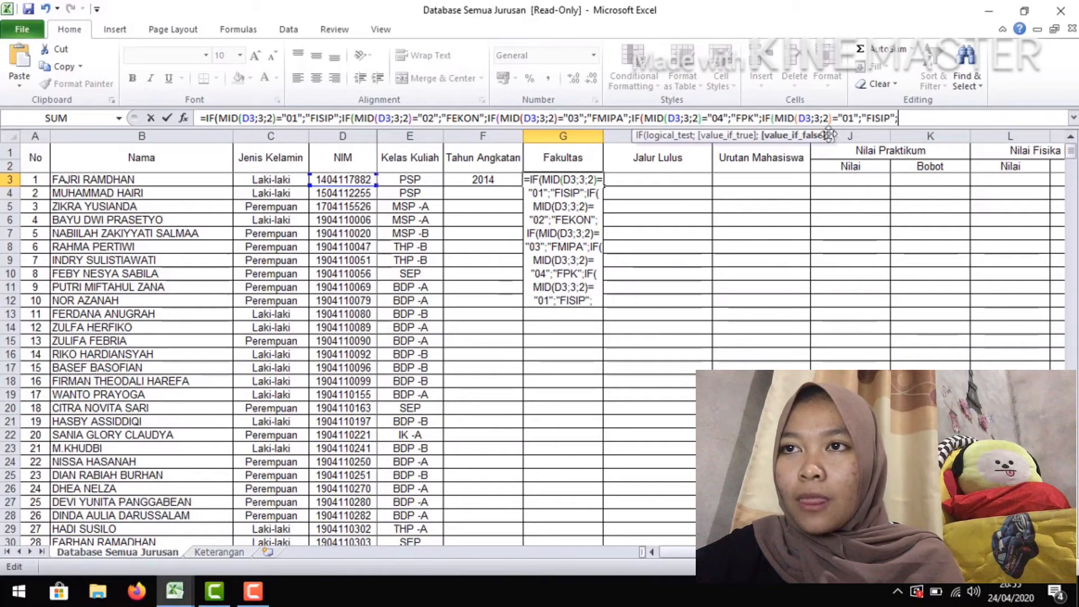
pyautogui.click(855, 119)
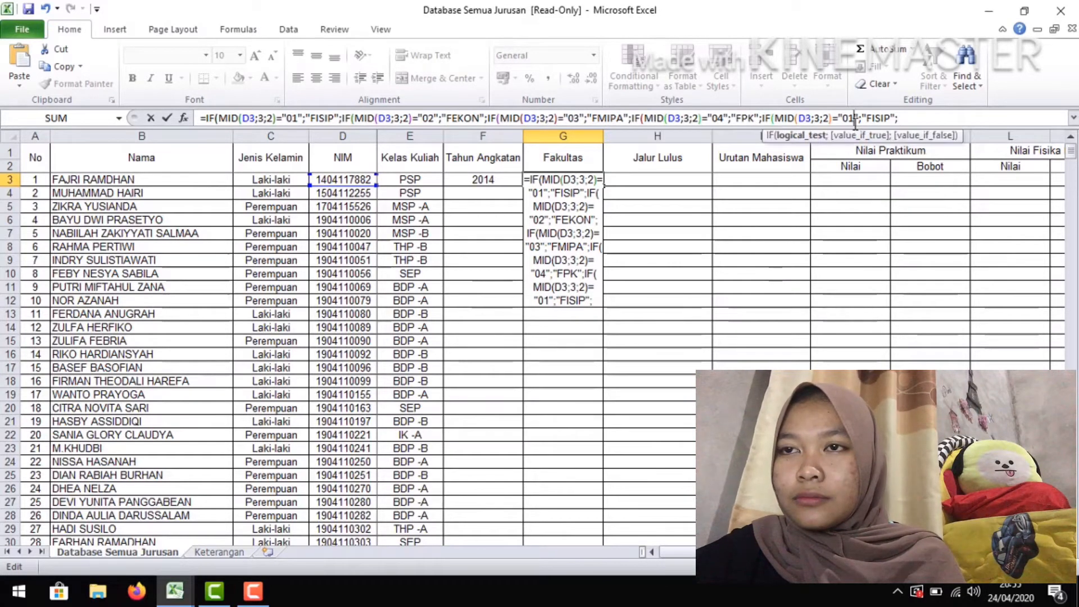
pyautogui.press('BackSpace')
pyautogui.write('5')
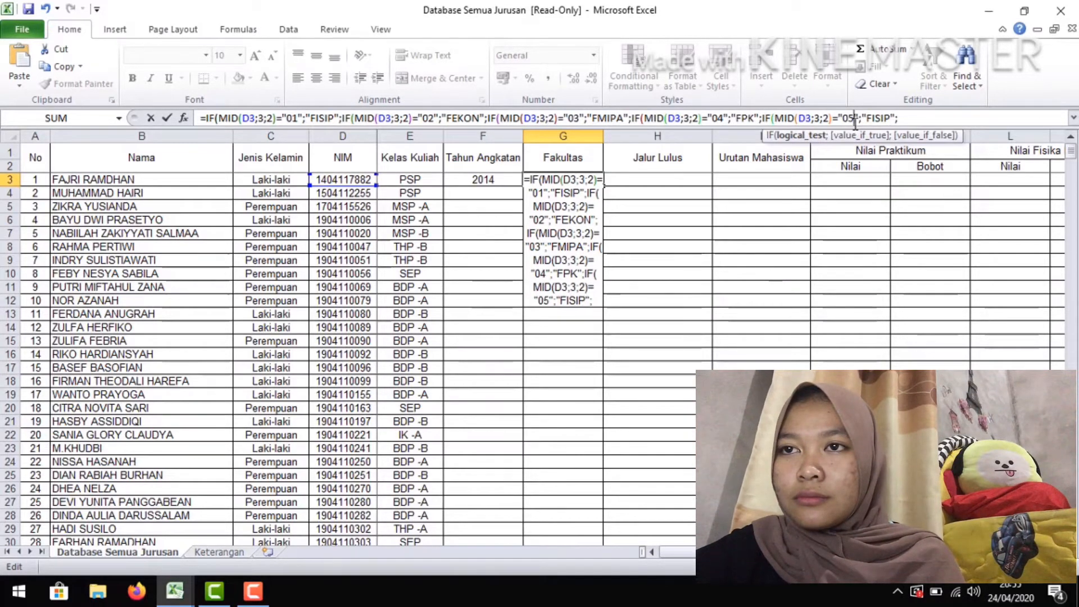
# Change the return text of the fifth IF segment in G3 to "FKIP", keeping the closing semicolon
pyautogui.click(897, 117)
pyautogui.press('BackSpace')
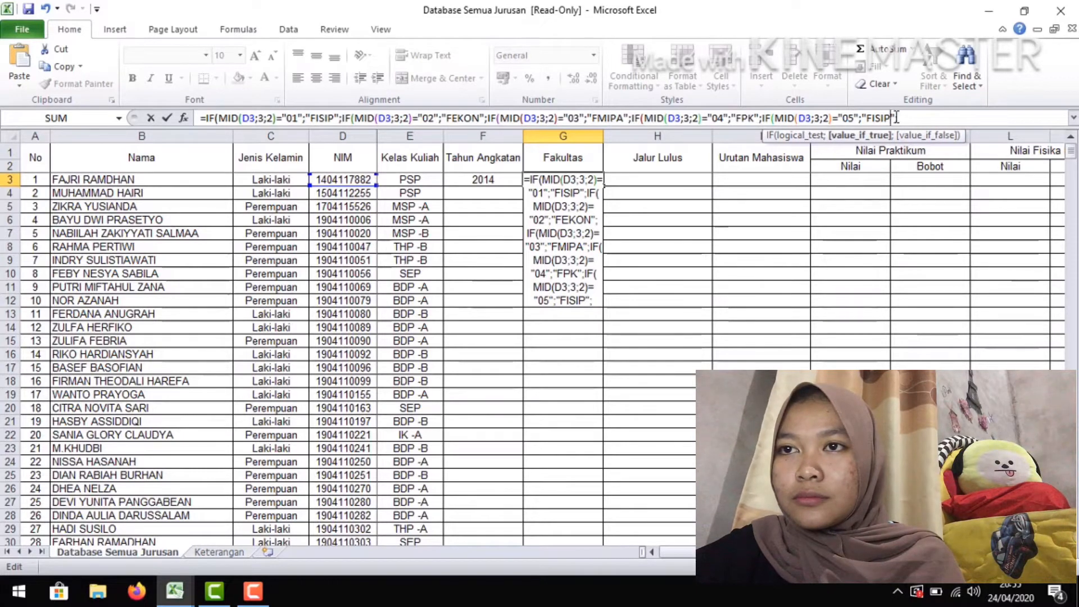
pyautogui.press('BackSpace')
pyautogui.press('BackSpace')
pyautogui.press('BackSpace')
pyautogui.press('BackSpace')
pyautogui.press('BackSpace')
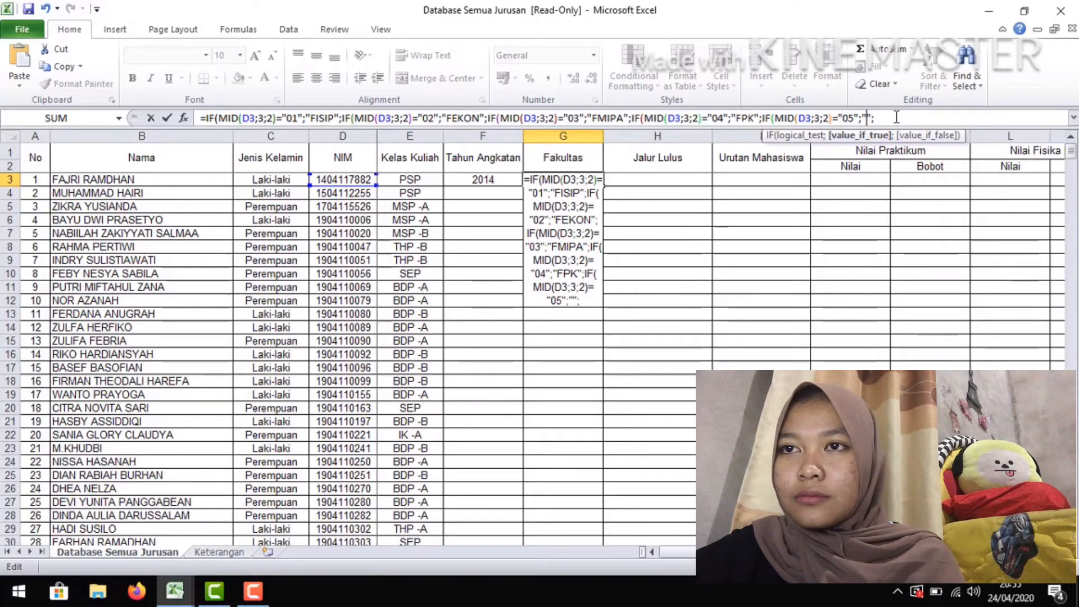
pyautogui.write('FKIP')
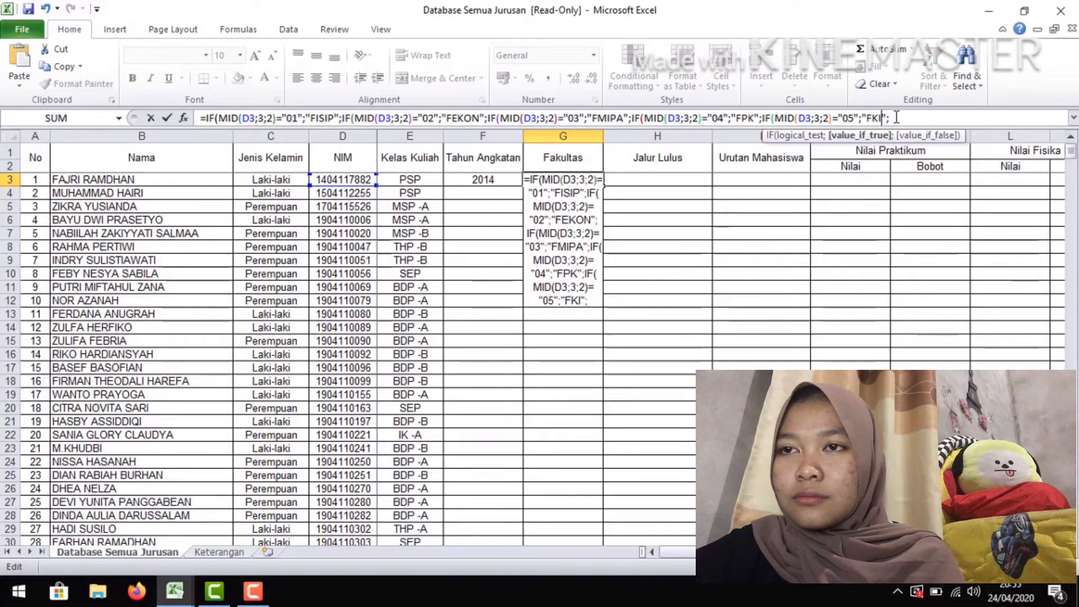
# Append a sixth copy of the IF segment to the G3 formula and change its tested code to "06"
pyautogui.click(947, 116)
pyautogui.write('IF(MID(D3;3;2)="01";"FISIP";')
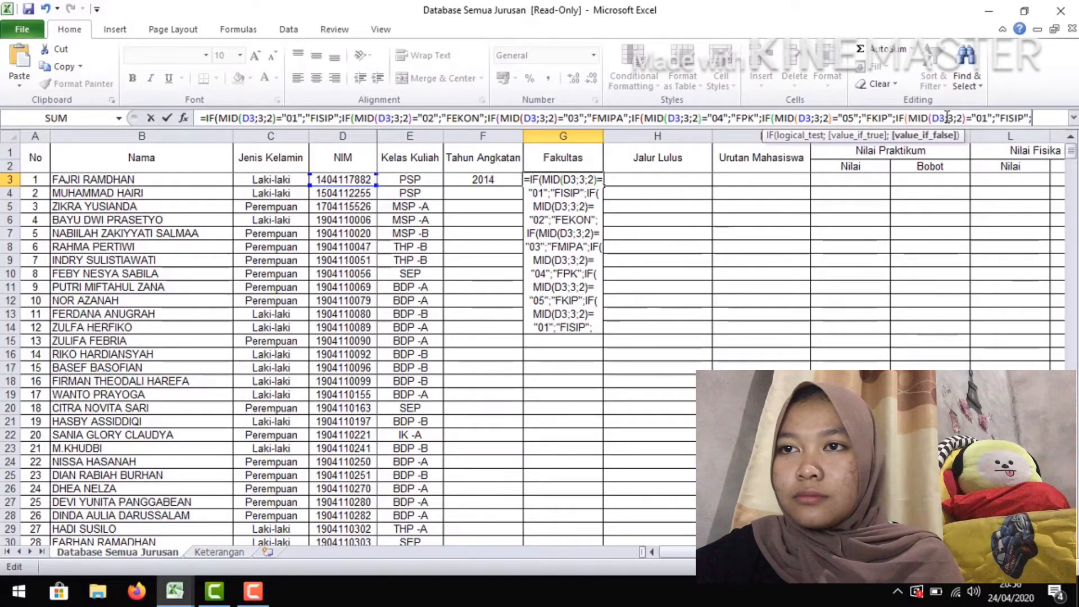
pyautogui.click(988, 118)
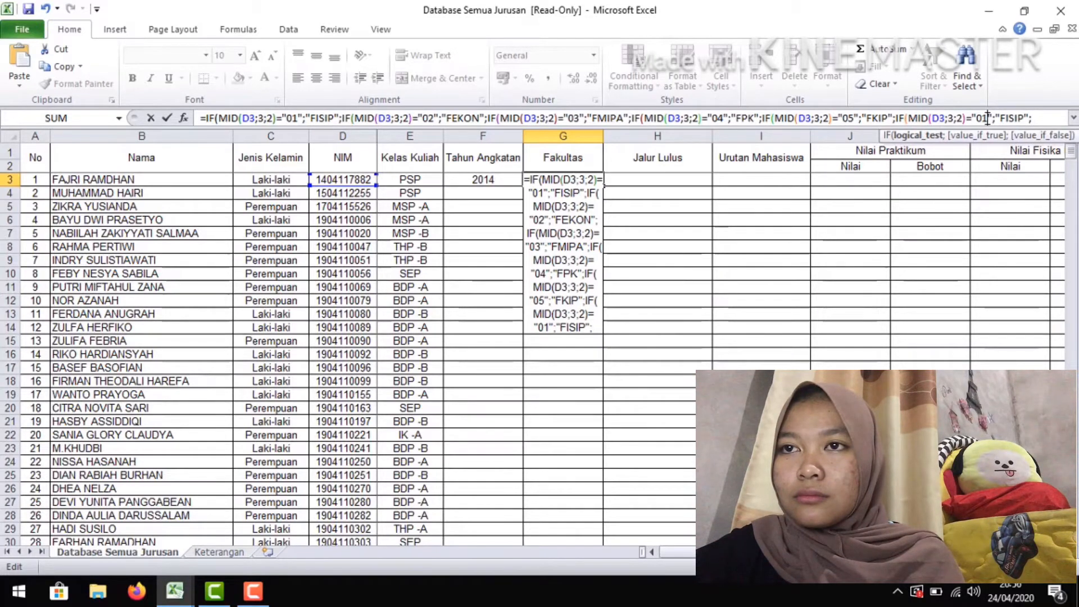
pyautogui.press('BackSpace')
pyautogui.write('6')
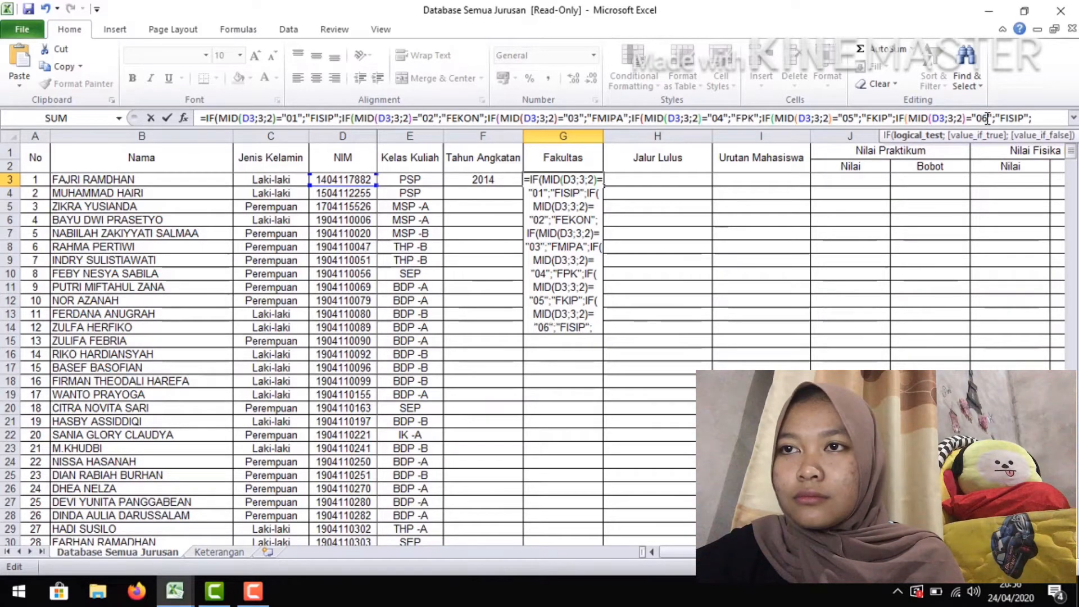
# Change the return text of the sixth IF segment in the G3 formula to "FAPERTA"
pyautogui.press('Right')
pyautogui.press('Right')
pyautogui.press('Right')
pyautogui.press('Right')
pyautogui.press('Right')
pyautogui.press('Right')
pyautogui.press('Right')
pyautogui.press('BackSpace')
pyautogui.press('BackSpace')
pyautogui.press('BackSpace')
pyautogui.press('BackSpace')
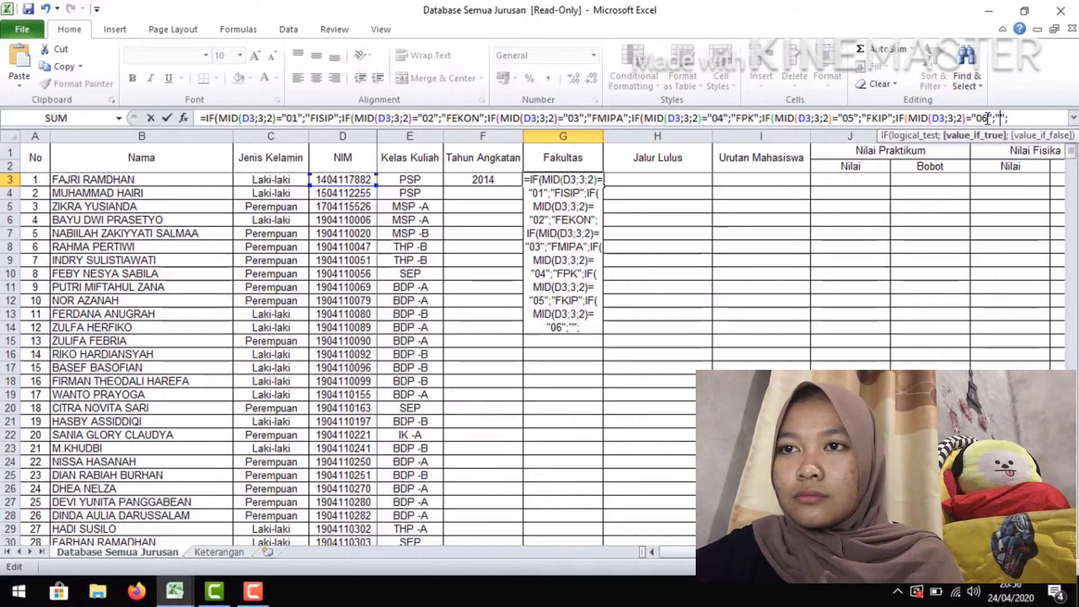
pyautogui.write('APERTA')
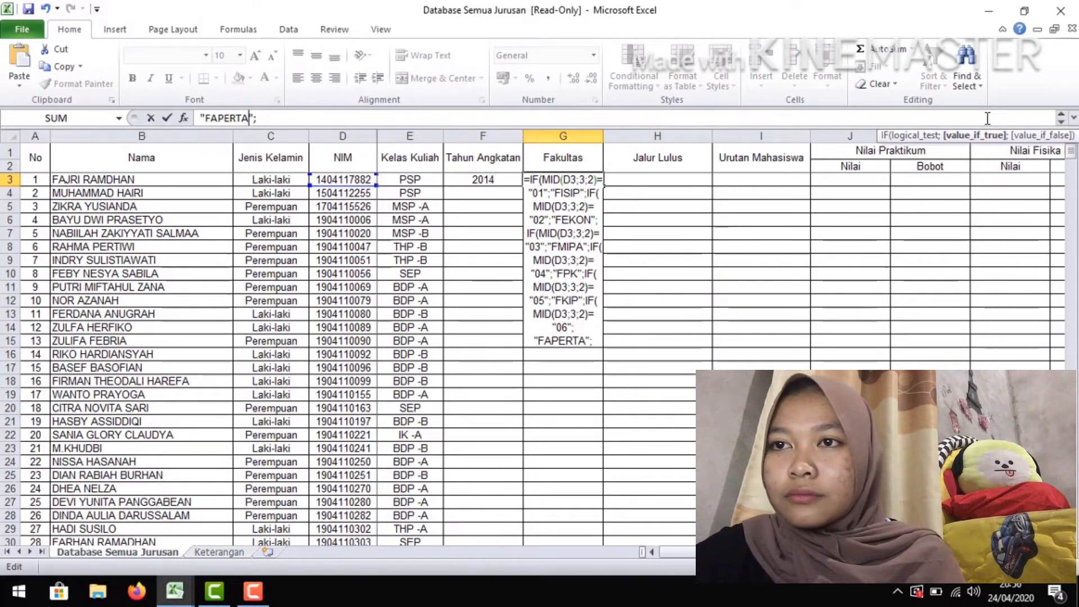
# Append a seventh copy of the IF segment to the G3 formula and change its tested code to "07"
pyautogui.write('IF(MID(D3;3;2)="01";"FISIP";')
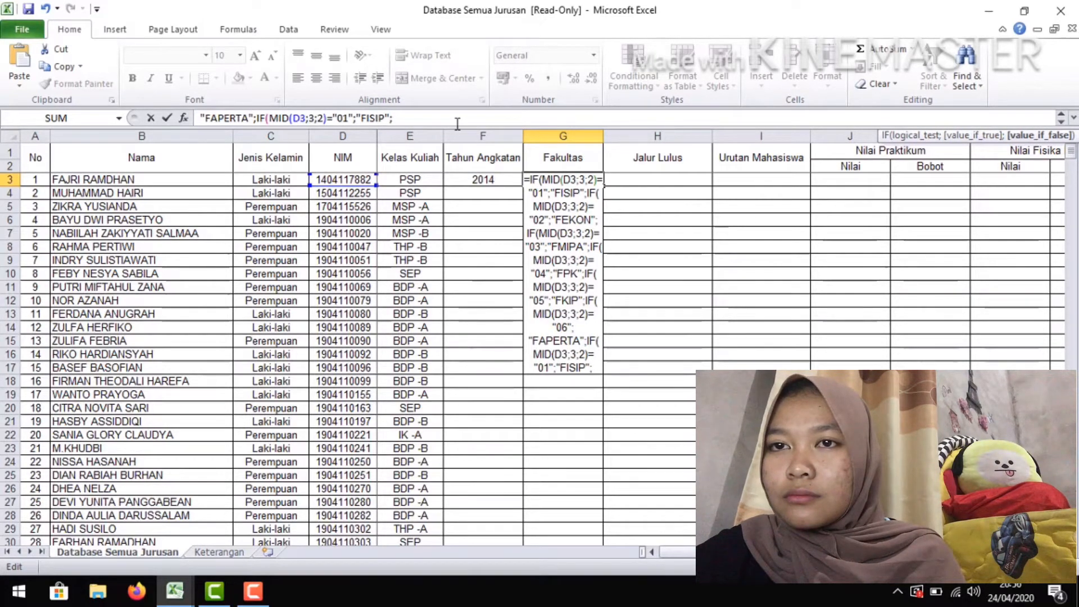
pyautogui.click(349, 118)
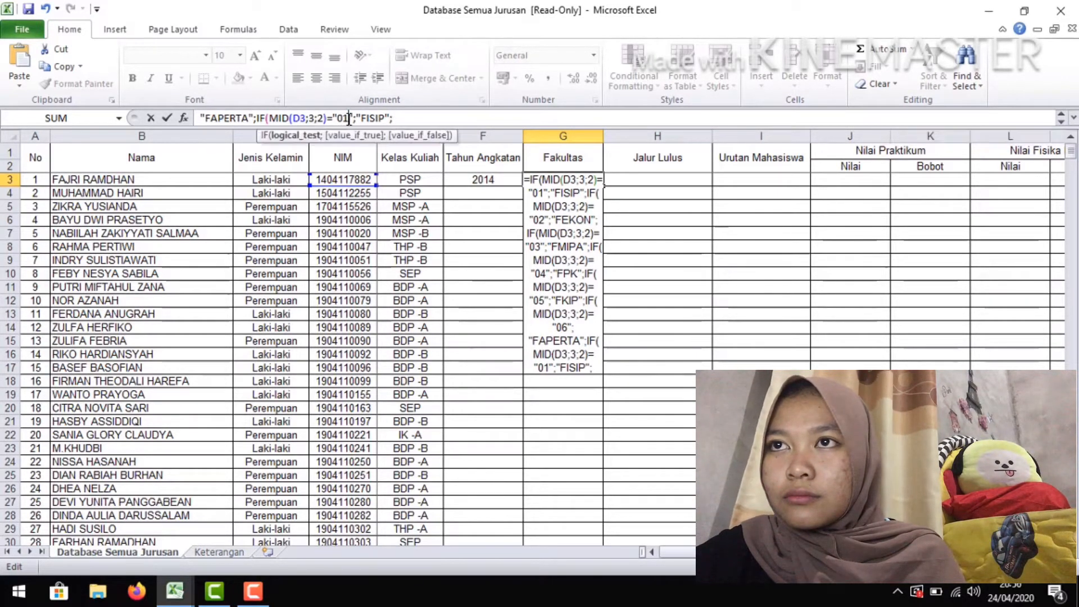
pyautogui.press('BackSpace')
pyautogui.write('7')
# Change the return text of the seventh IF segment in the G3 formula to "FT"
pyautogui.press('Right')
pyautogui.press('Right')
pyautogui.press('Right')
pyautogui.press('Right')
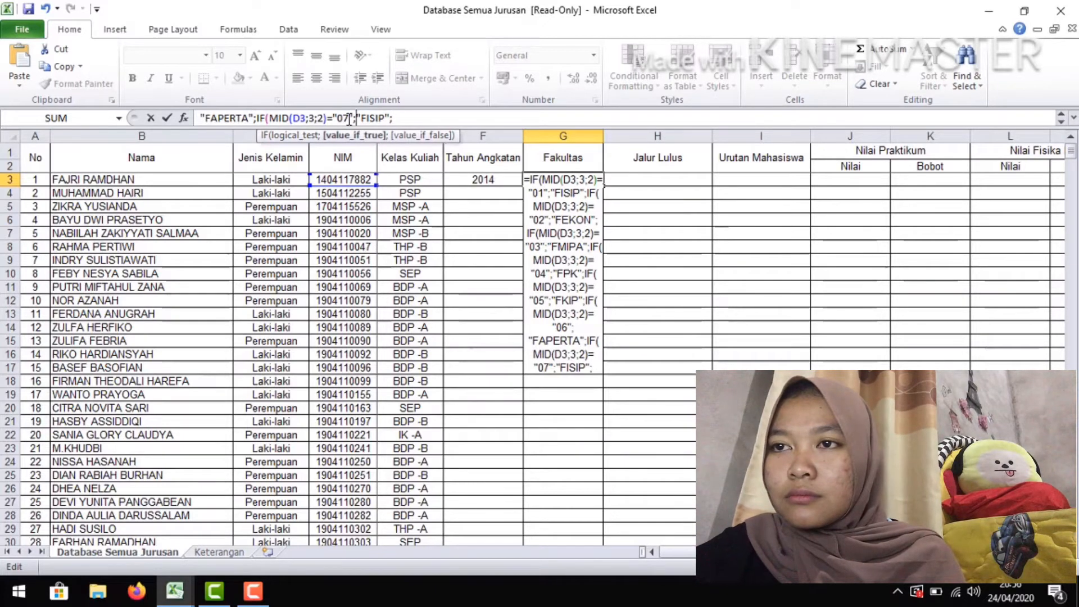
pyautogui.press('Right')
pyautogui.press('BackSpace')
pyautogui.press('BackSpace')
pyautogui.press('BackSpace')
pyautogui.press('BackSpace')
pyautogui.press('BackSpace')
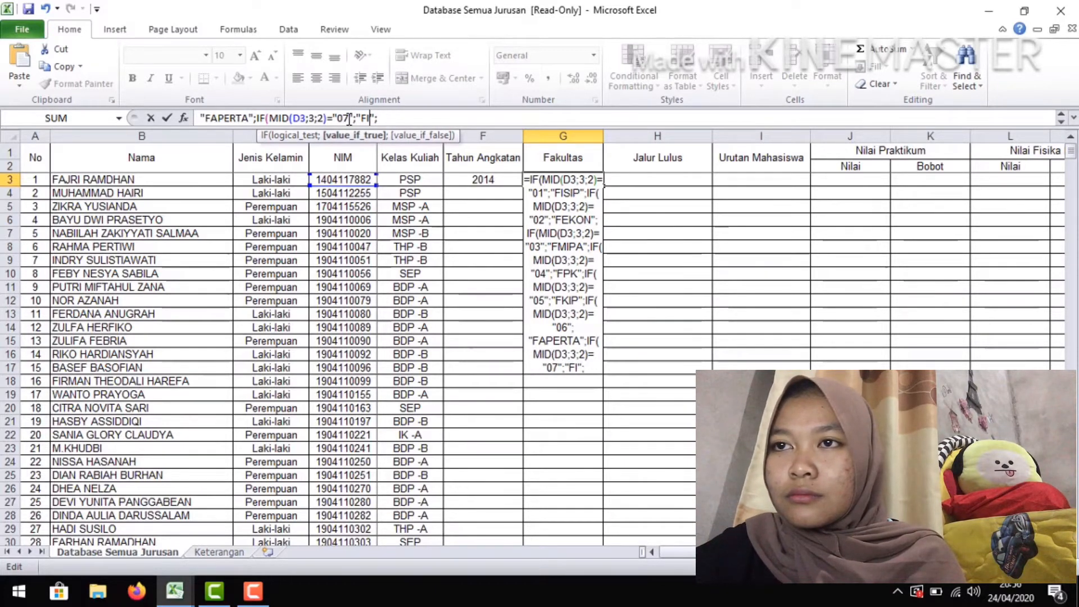
pyautogui.write('FT')
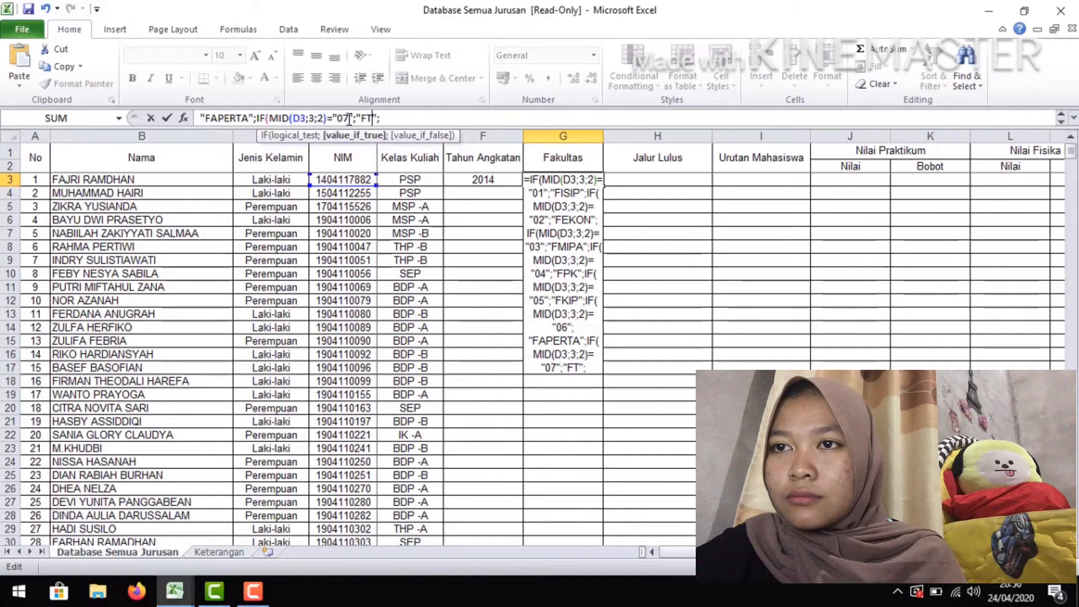
# Append an eighth copy of the IF segment to the G3 formula and change its tested code to "08"
pyautogui.press('Right')
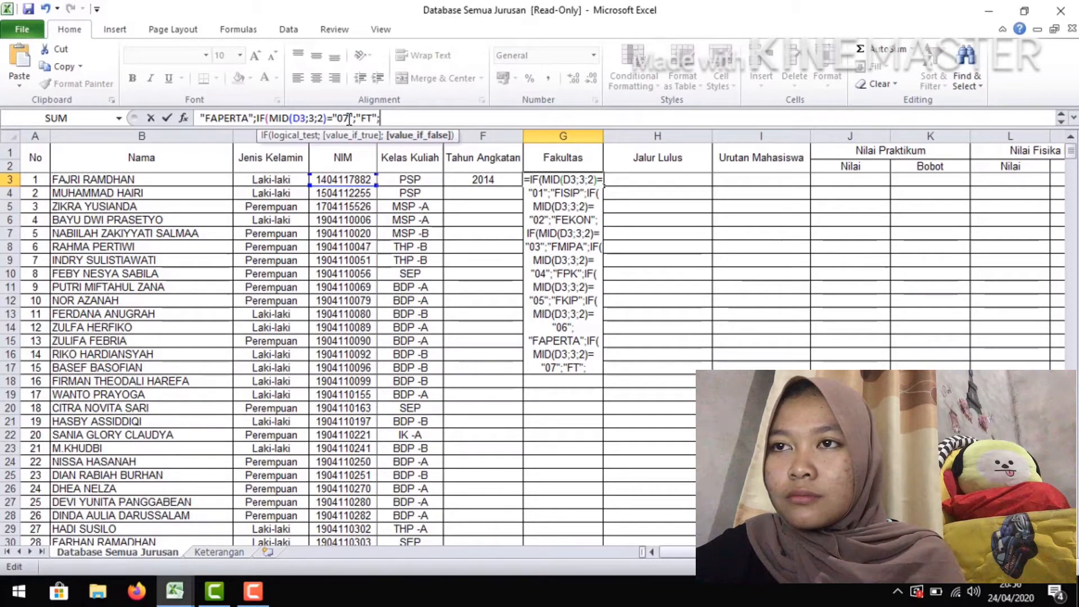
pyautogui.write('IF(MID(D3;3;2)="01";"FISIP";')
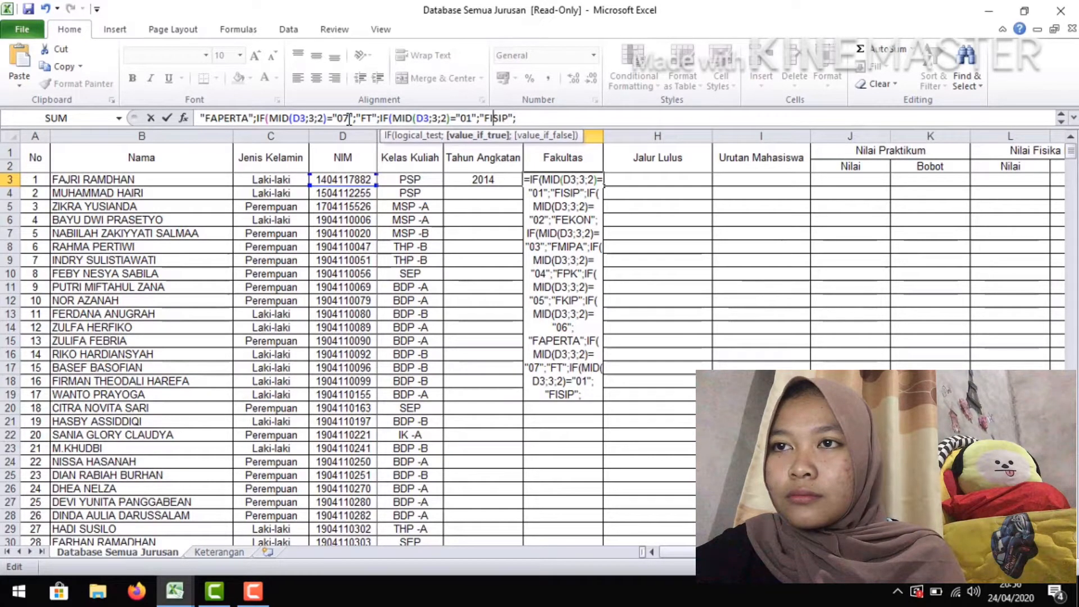
pyautogui.press('Left')
pyautogui.press('Left')
pyautogui.press('Left')
pyautogui.press('Left')
pyautogui.press('Left')
pyautogui.press('BackSpace')
pyautogui.write('8')
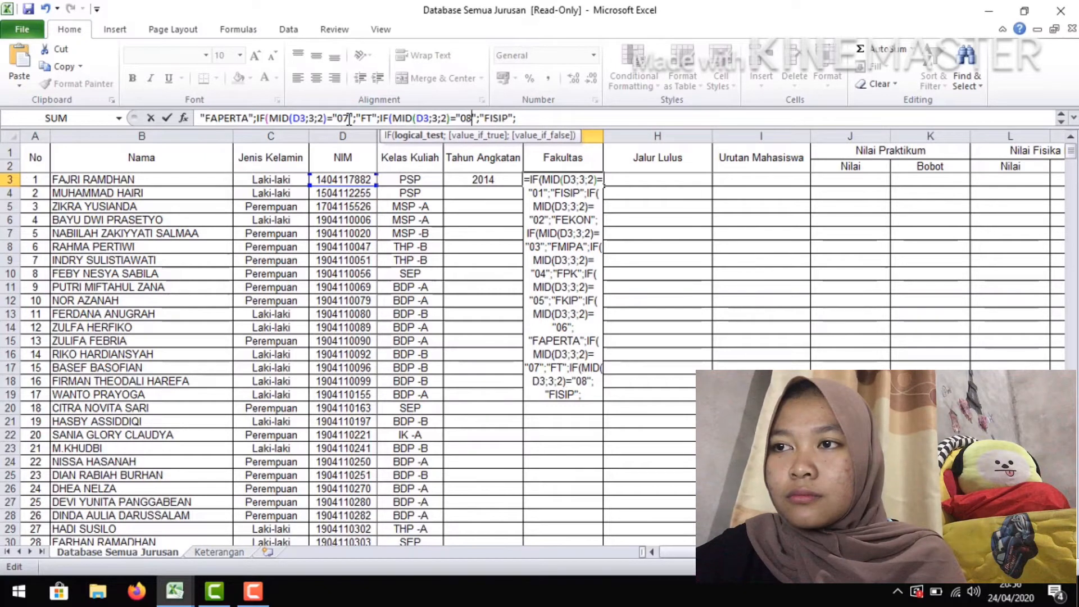
# Change the return text of the eighth IF segment in the G3 formula to "FK"
pyautogui.press('Right')
pyautogui.press('Right')
pyautogui.press('Right')
pyautogui.press('Right')
pyautogui.press('Right')
pyautogui.press('Right')
pyautogui.press('Right')
pyautogui.press('Right')
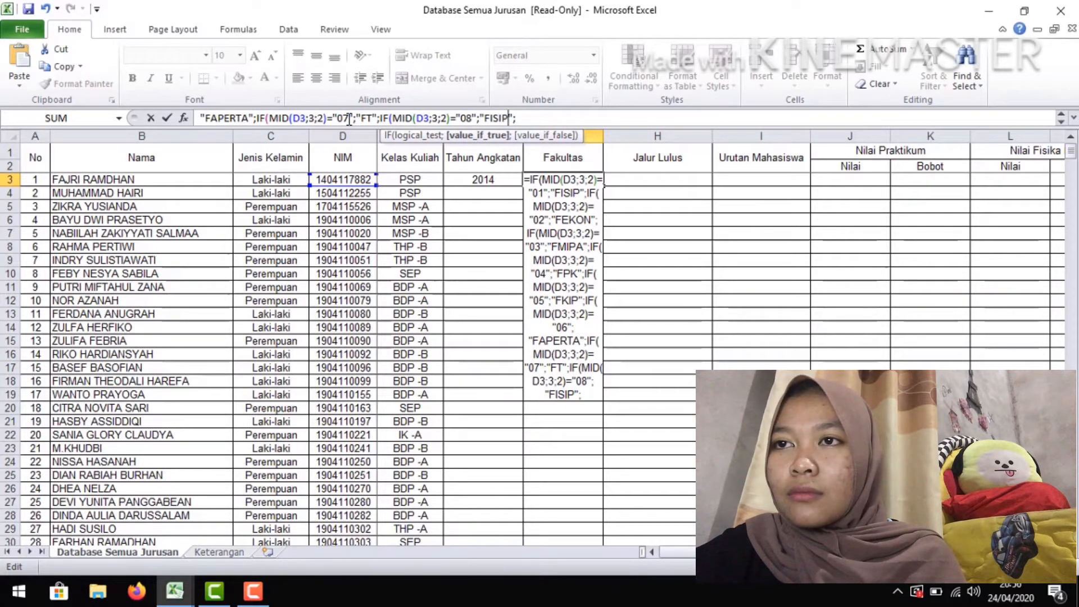
pyautogui.press('BackSpace')
pyautogui.press('BackSpace')
pyautogui.press('BackSpace')
pyautogui.press('BackSpace')
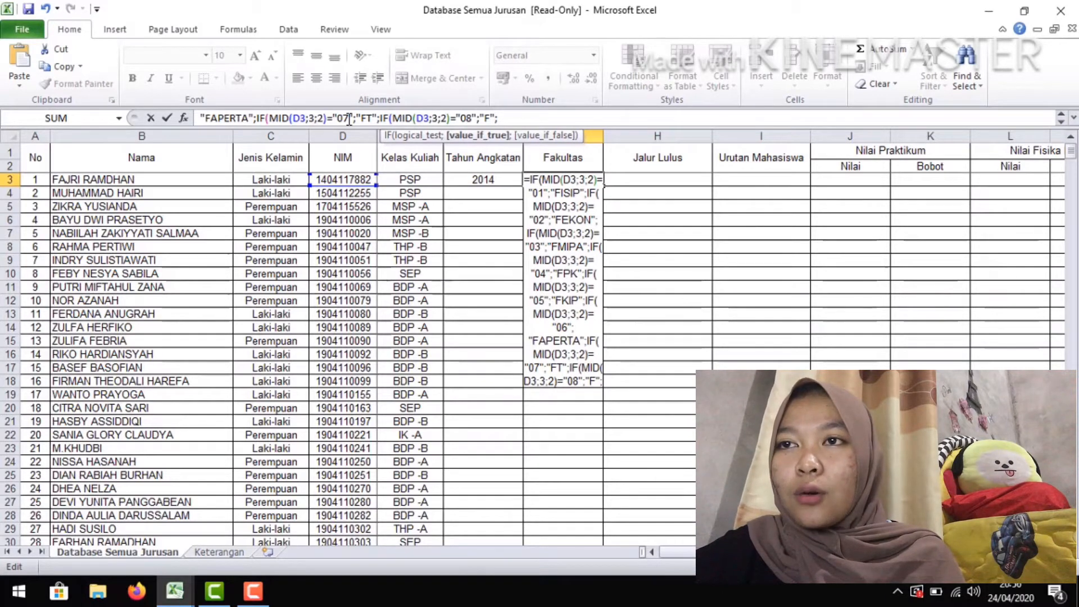
pyautogui.write('K')
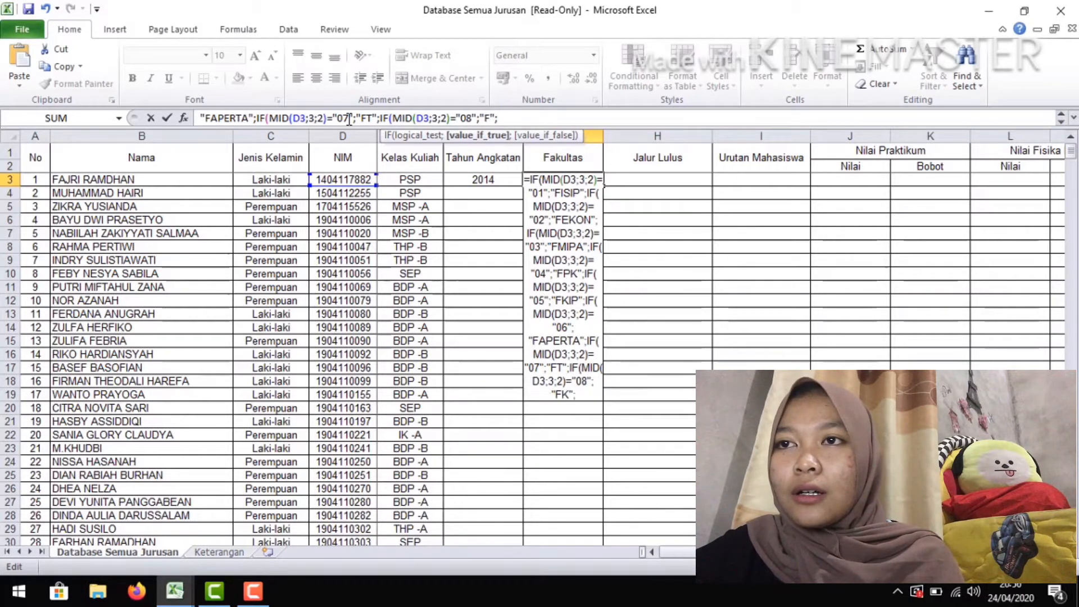
# Finish the G3 formula with "FH" as the fallback value, close all nested IF parentheses and enter it
pyautogui.press('Right')
pyautogui.press('Right')
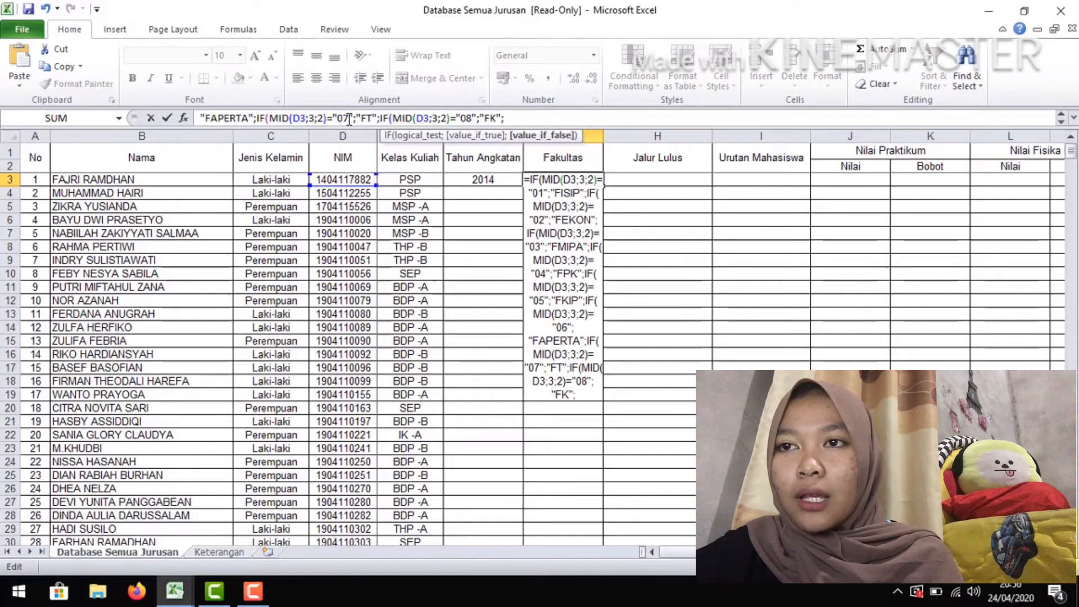
pyautogui.write('"FH"')
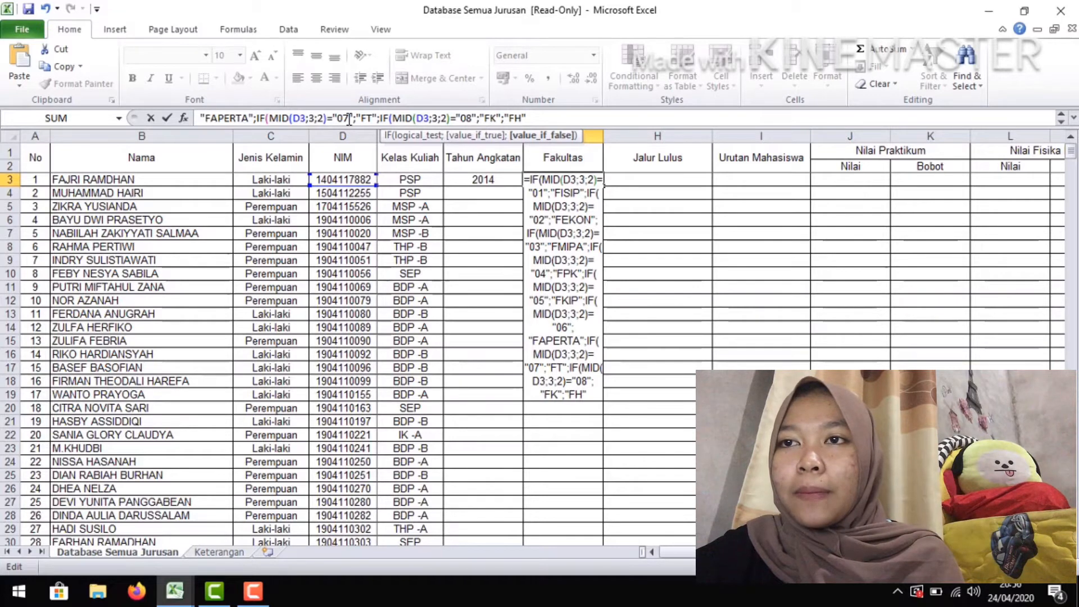
pyautogui.write(')))')
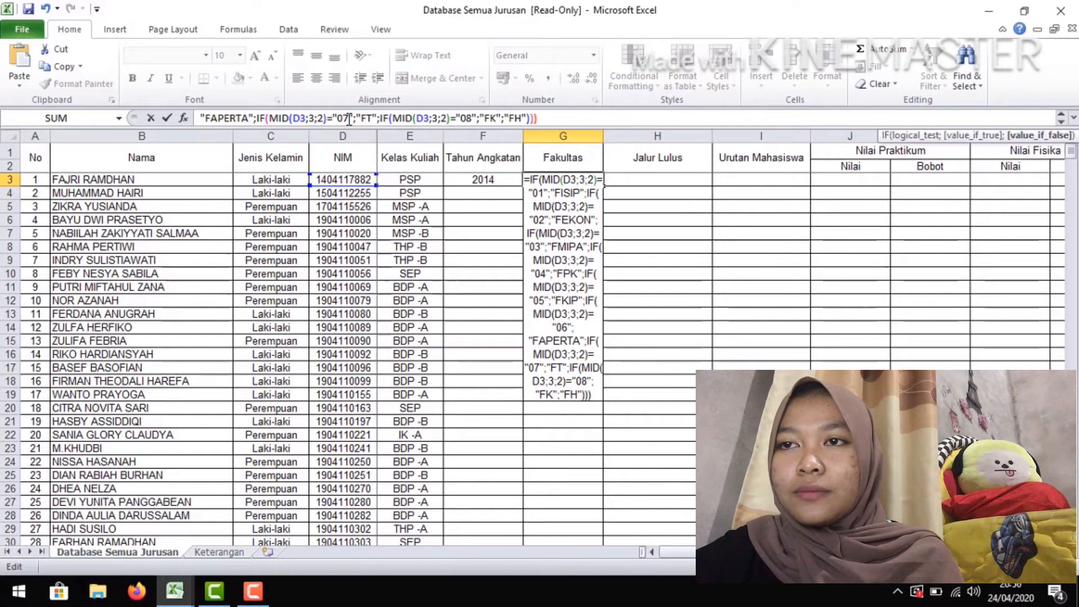
pyautogui.write(')))))')
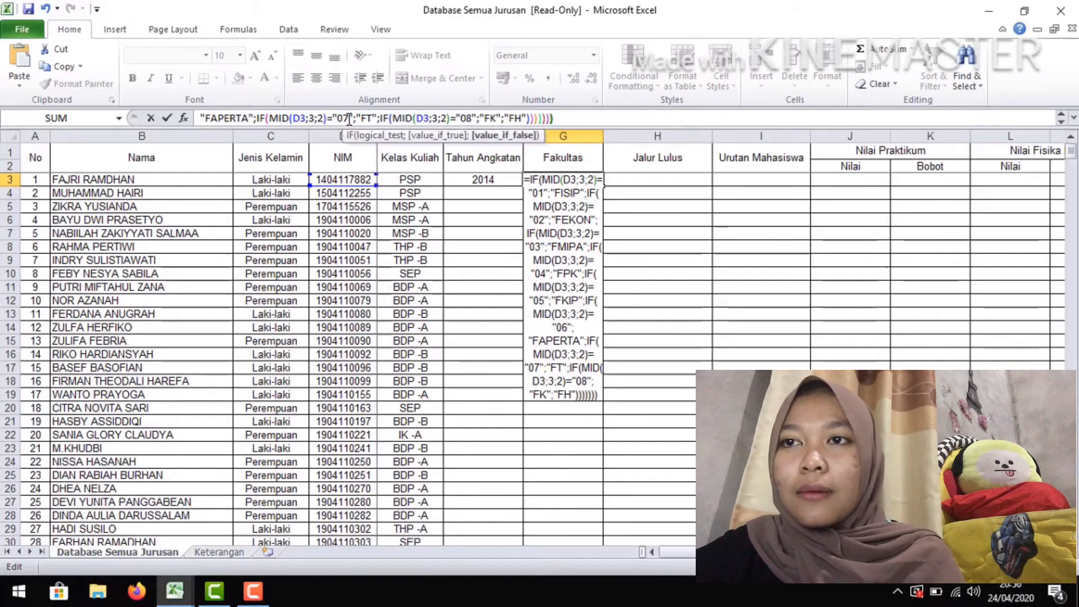
pyautogui.press('Return')
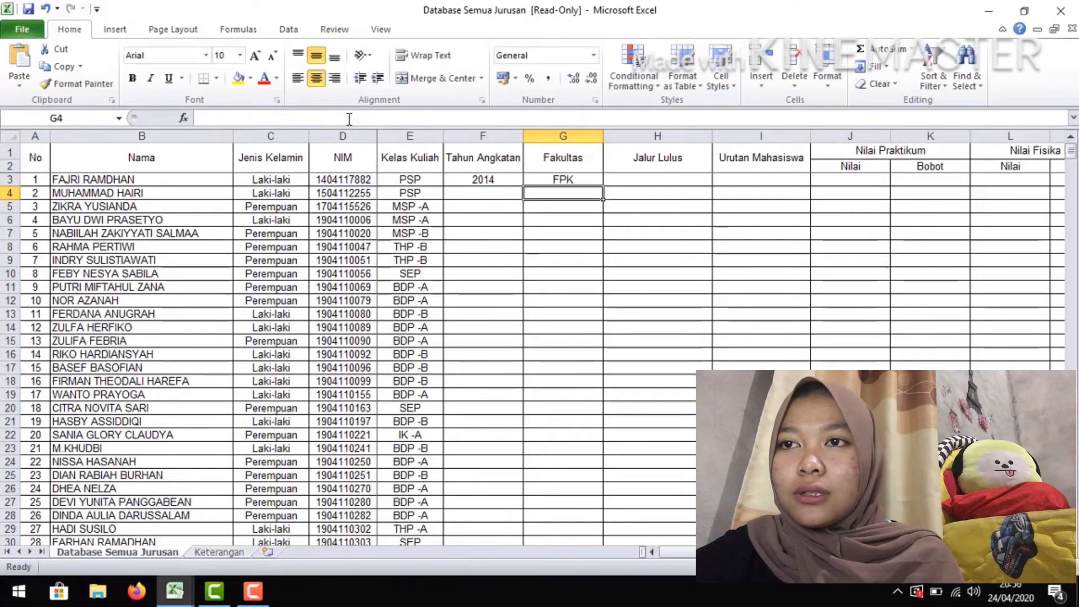
# Start the Jalur Lulus formula in H3 with =IF(MID(D3;5;2), taking the NIM in D3 as the text
pyautogui.click(632, 184)
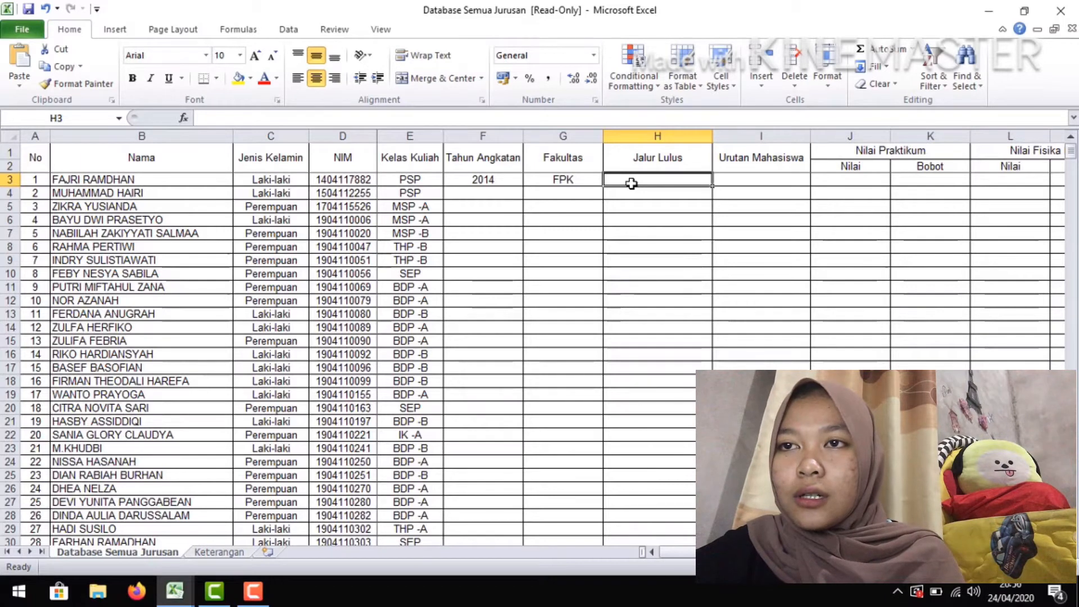
pyautogui.write('=IF')
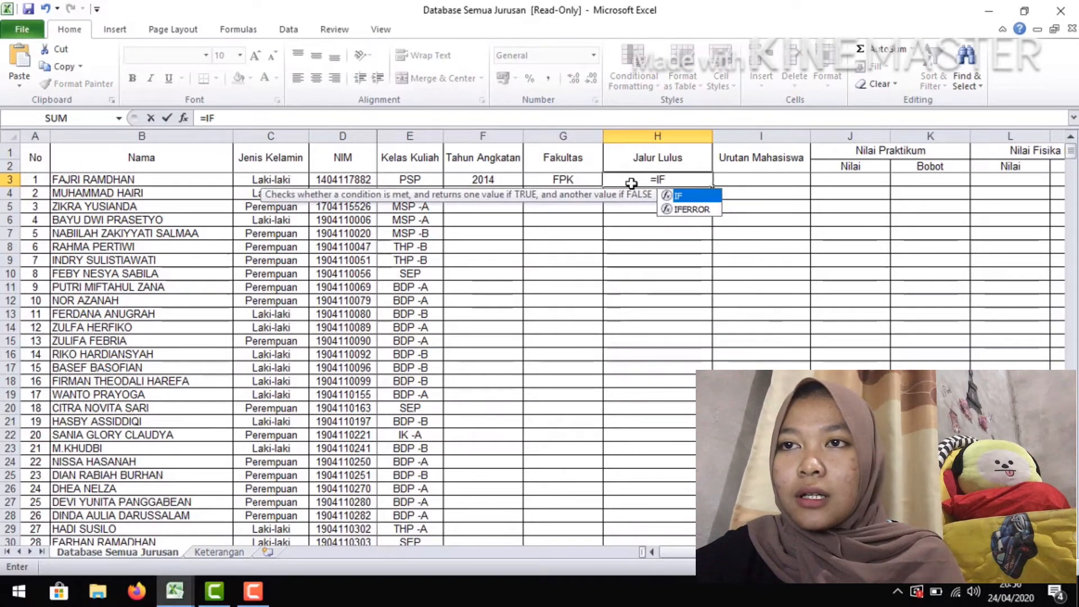
pyautogui.write('(')
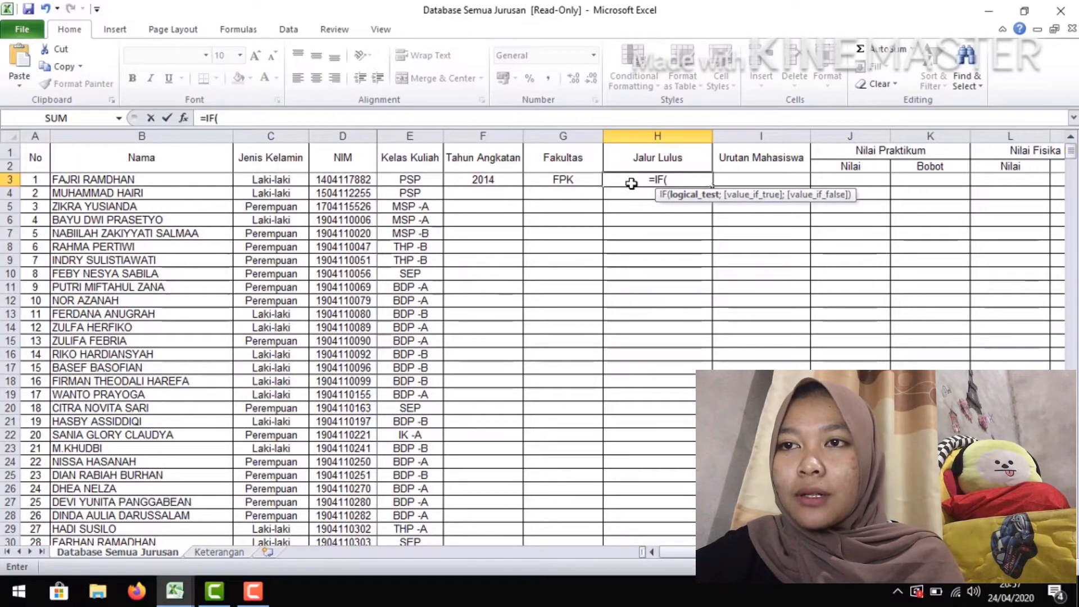
pyautogui.write('MID')
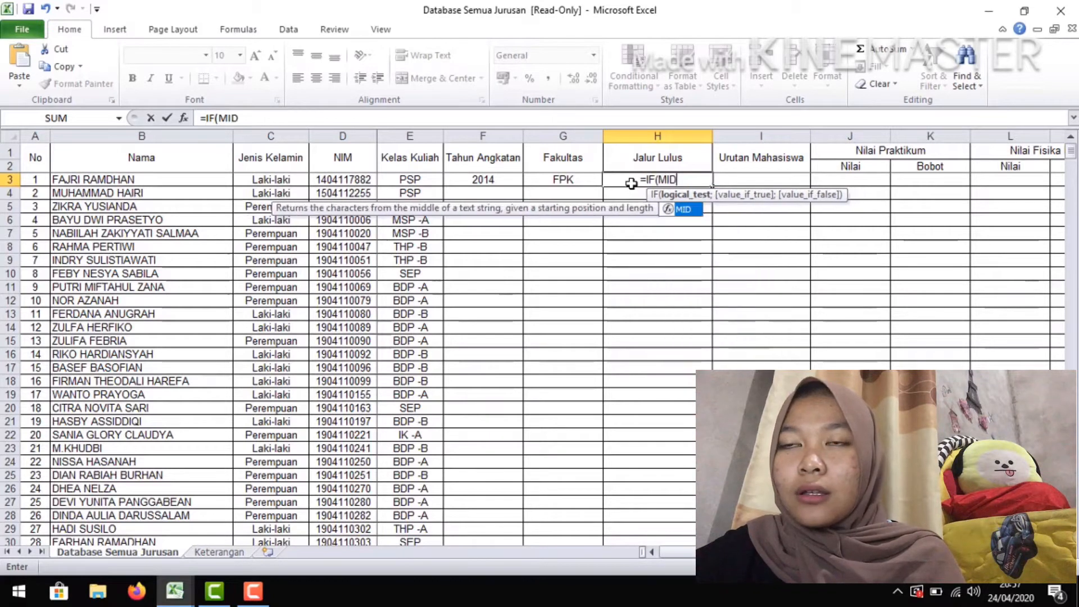
pyautogui.write('(')
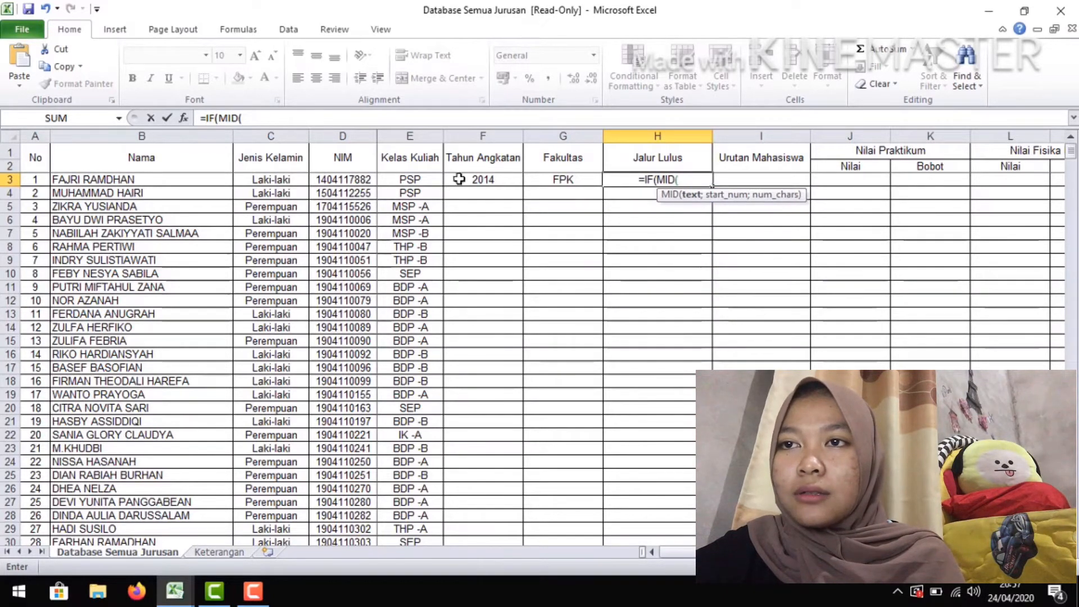
pyautogui.click(354, 179)
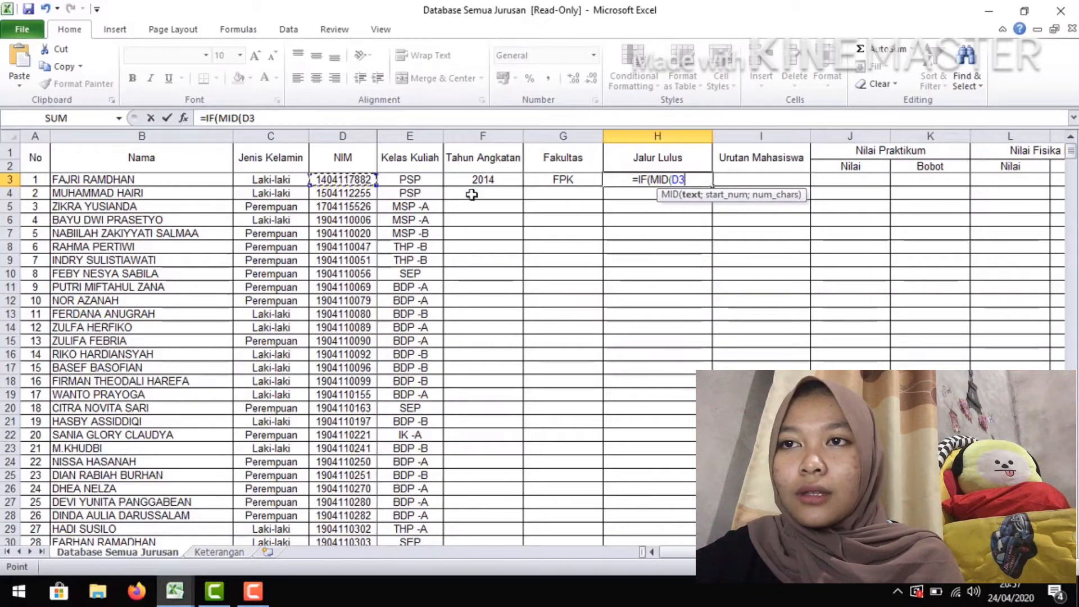
pyautogui.write(';')
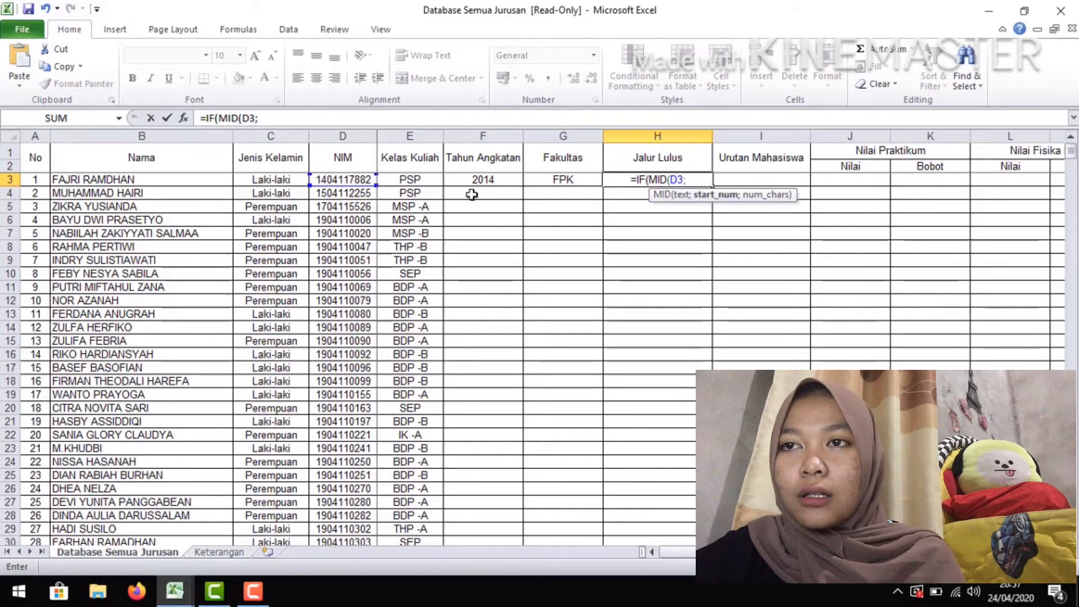
pyautogui.write('5')
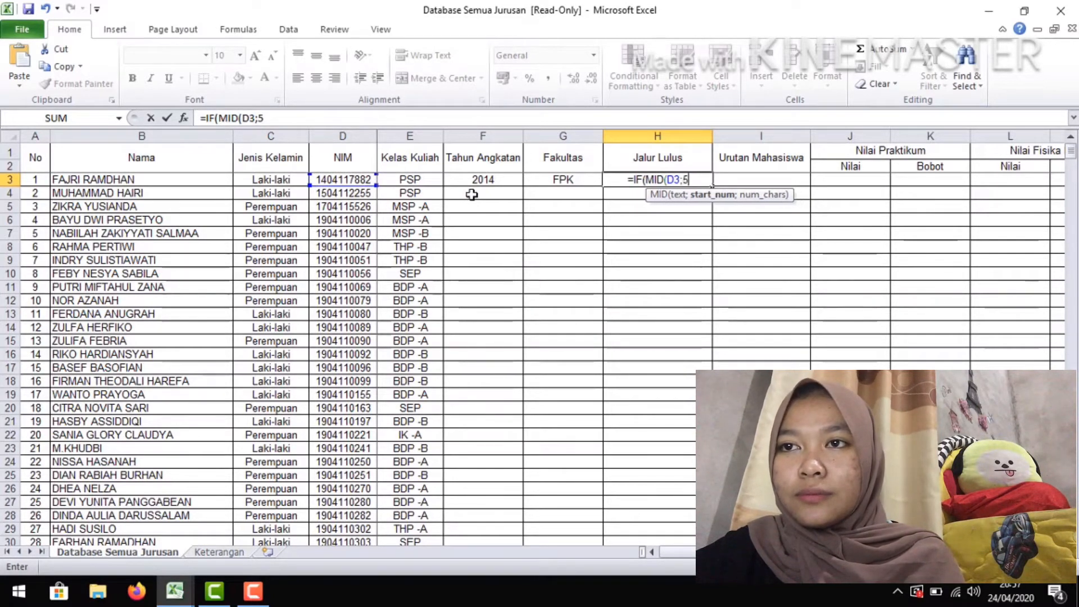
pyautogui.write(';')
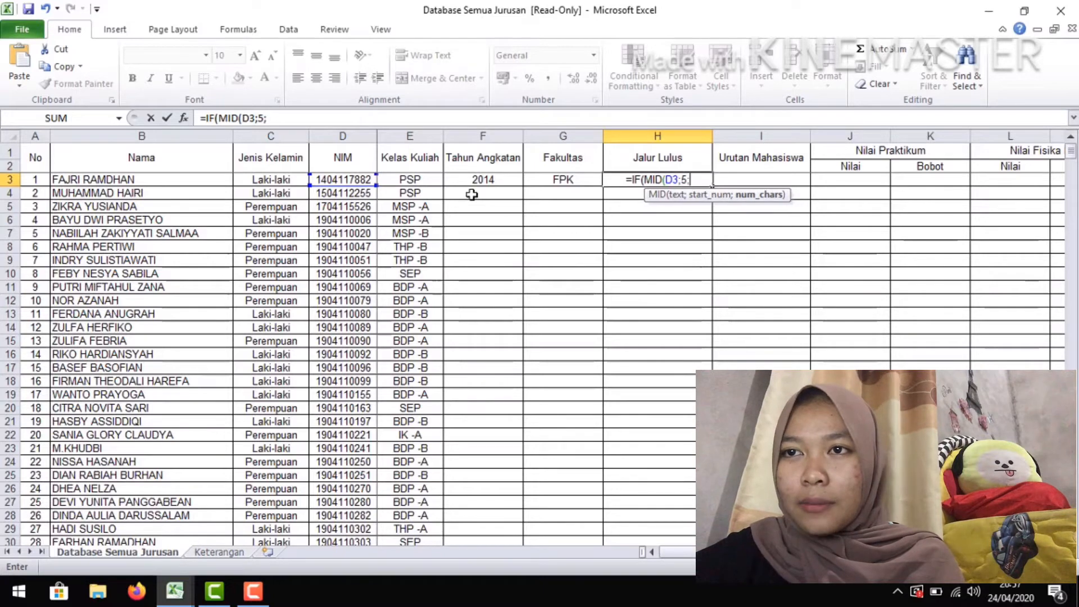
pyautogui.write('2')
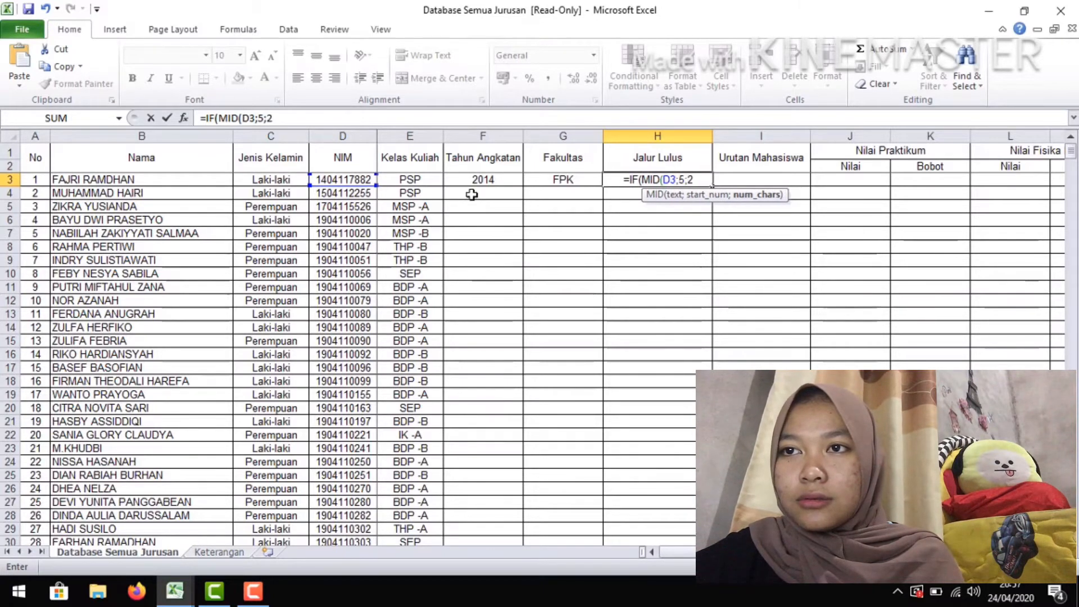
pyautogui.write(')')
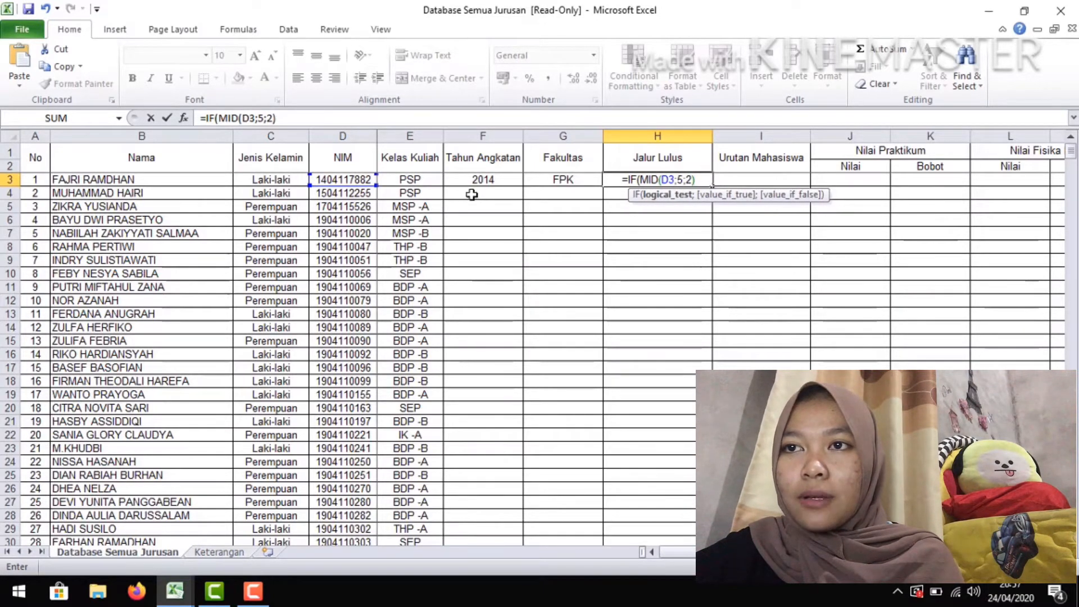
pyautogui.write('="')
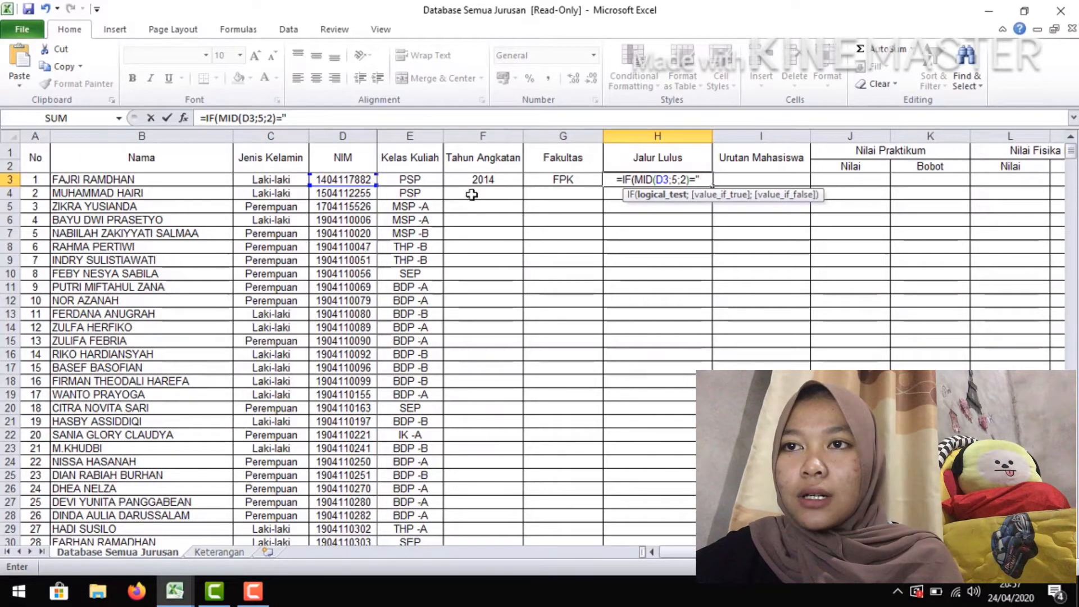
pyautogui.write('11')
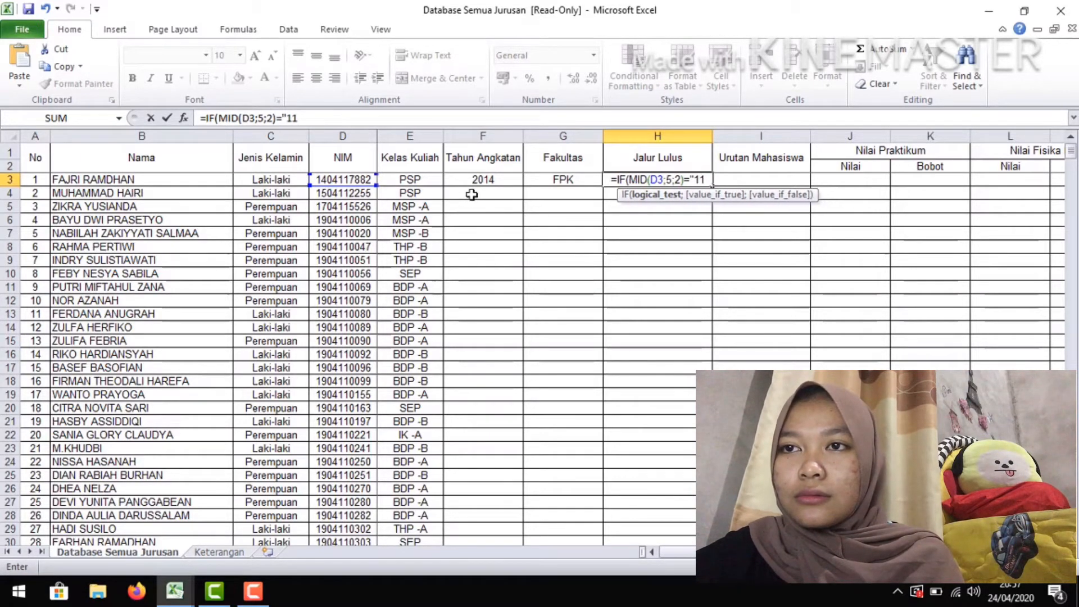
pyautogui.write('"')
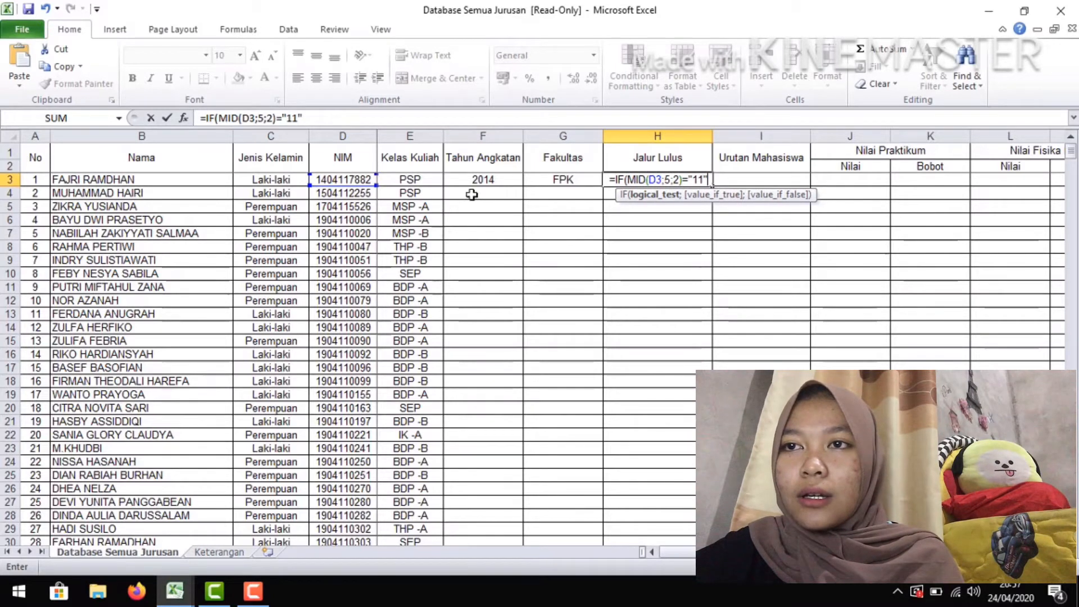
pyautogui.write(';')
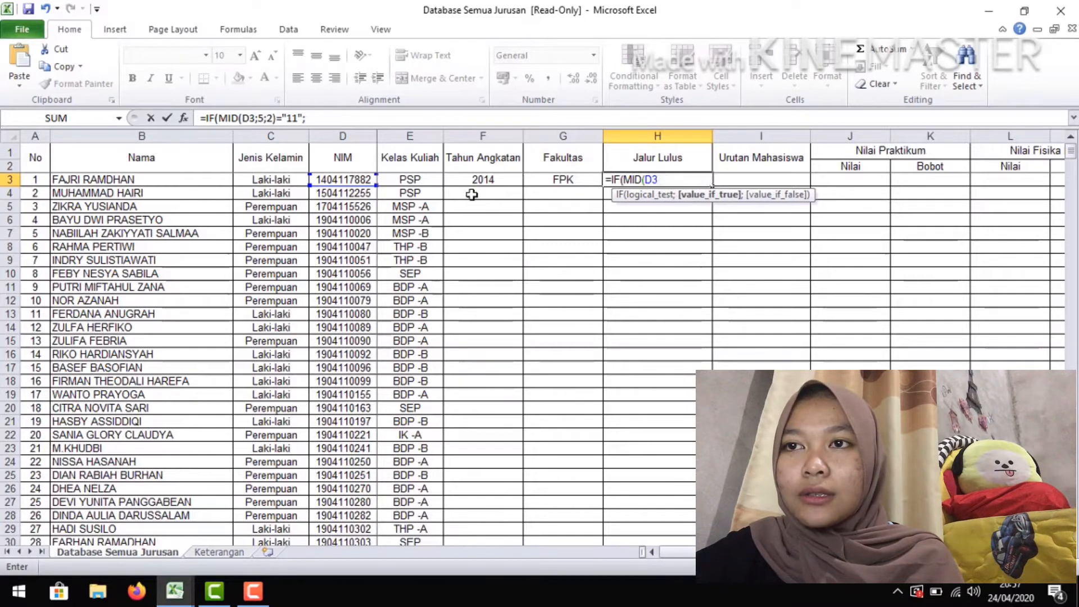
pyautogui.write('"SNMP')
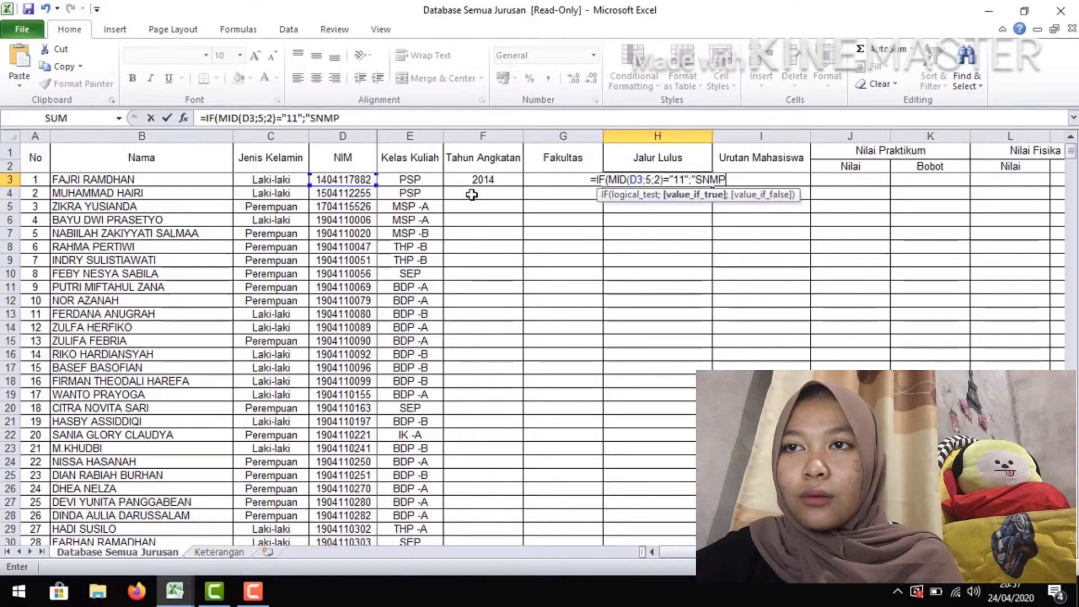
pyautogui.write('TN/')
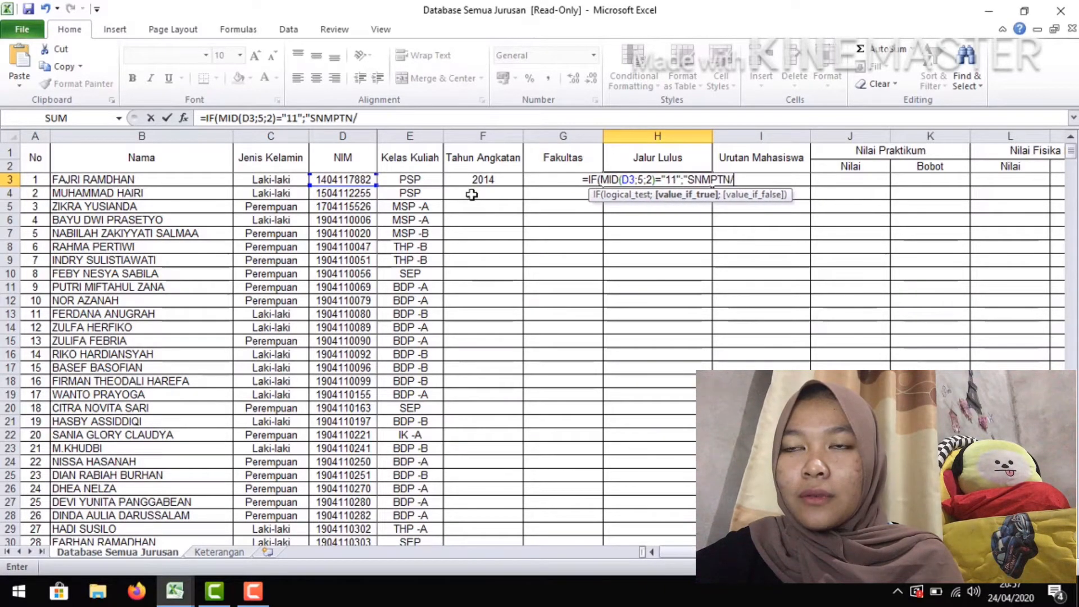
pyautogui.write('SBMPTN')
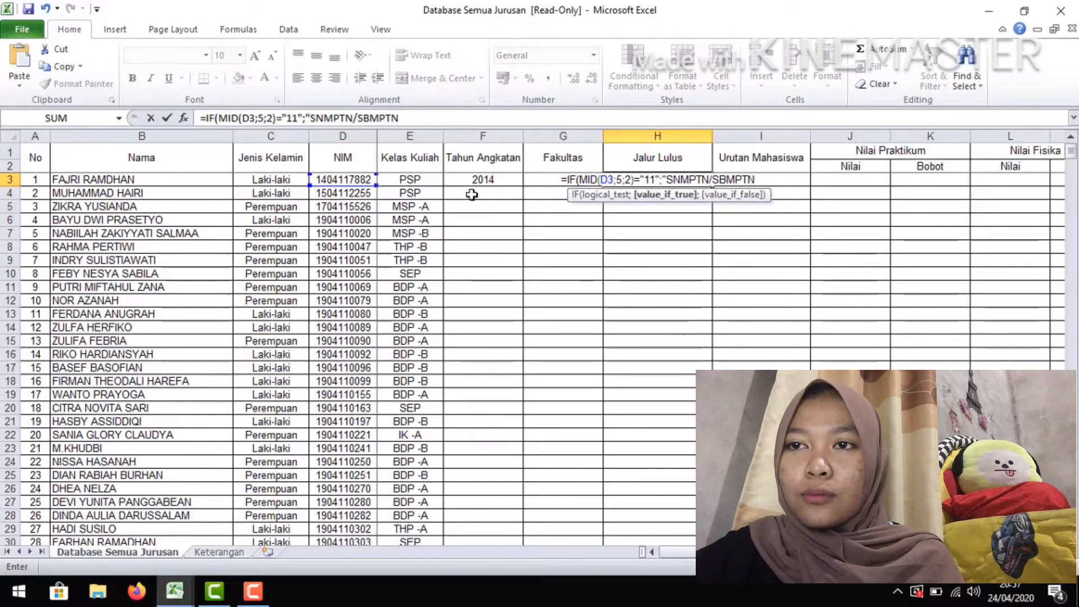
pyautogui.write('"')
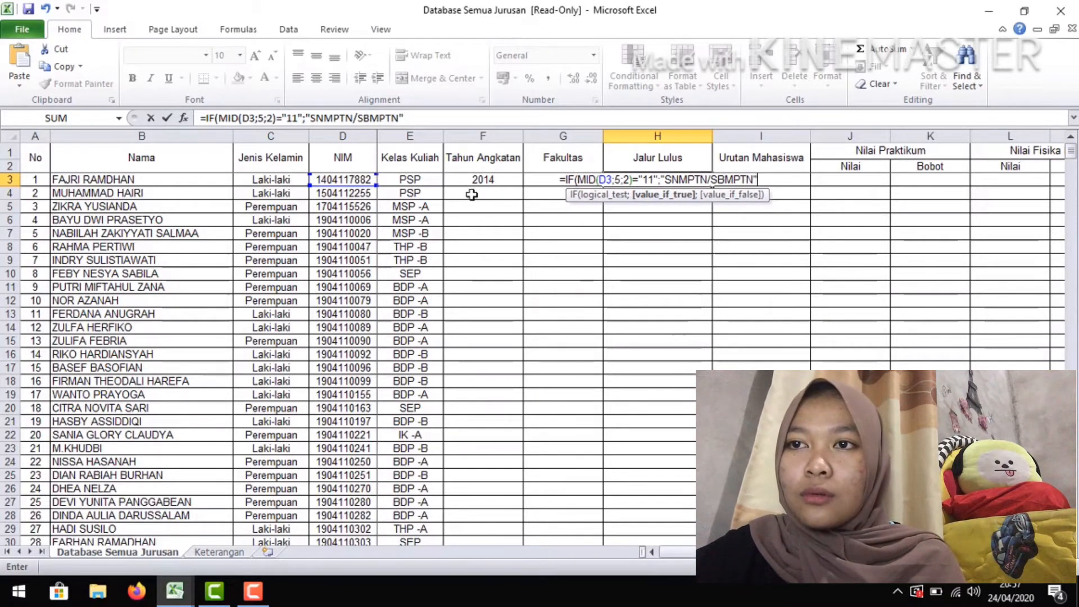
pyautogui.write(';')
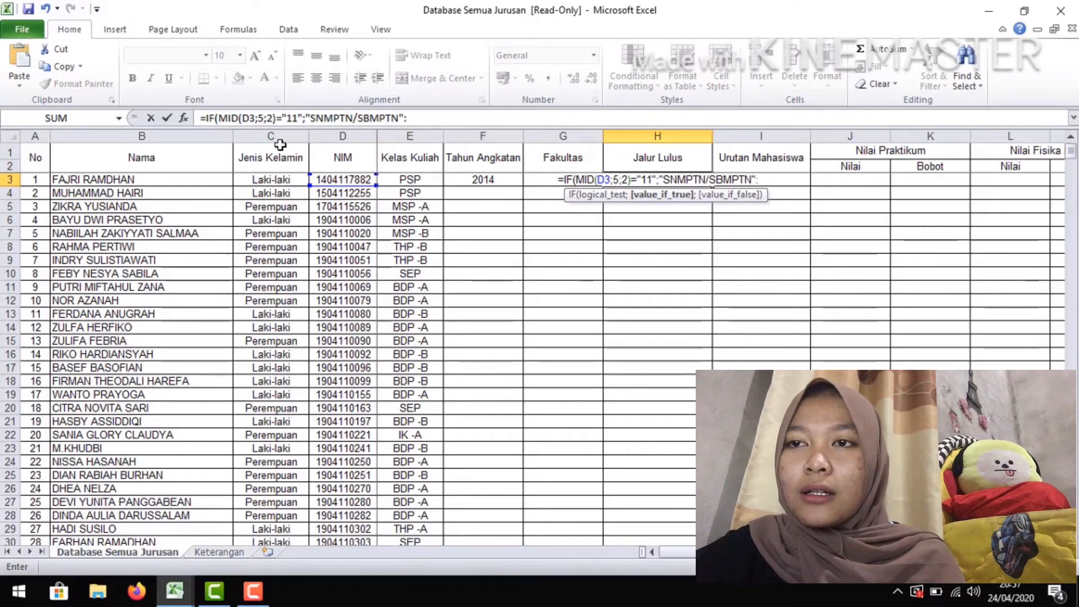
# Append a copy of the IF segment to the H3 formula, separated by a semicolon, and change its tested code to "12"
pyautogui.moveTo(205, 118); pyautogui.dragTo(420, 114)
pyautogui.hotkey('ctrl', 'c')
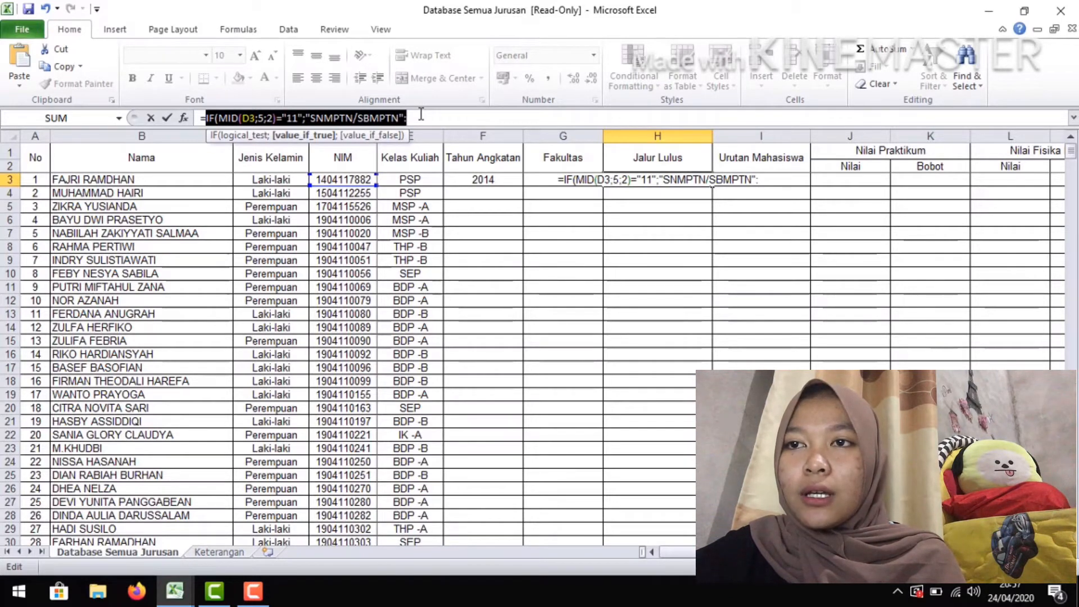
pyautogui.click(420, 114)
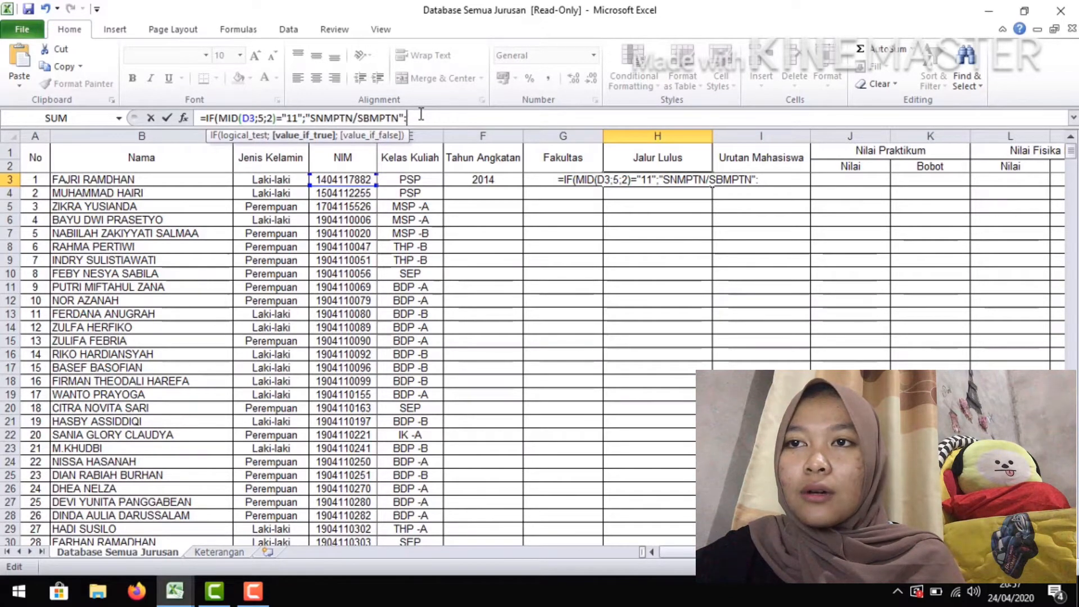
pyautogui.hotkey('ctrl', 'v')
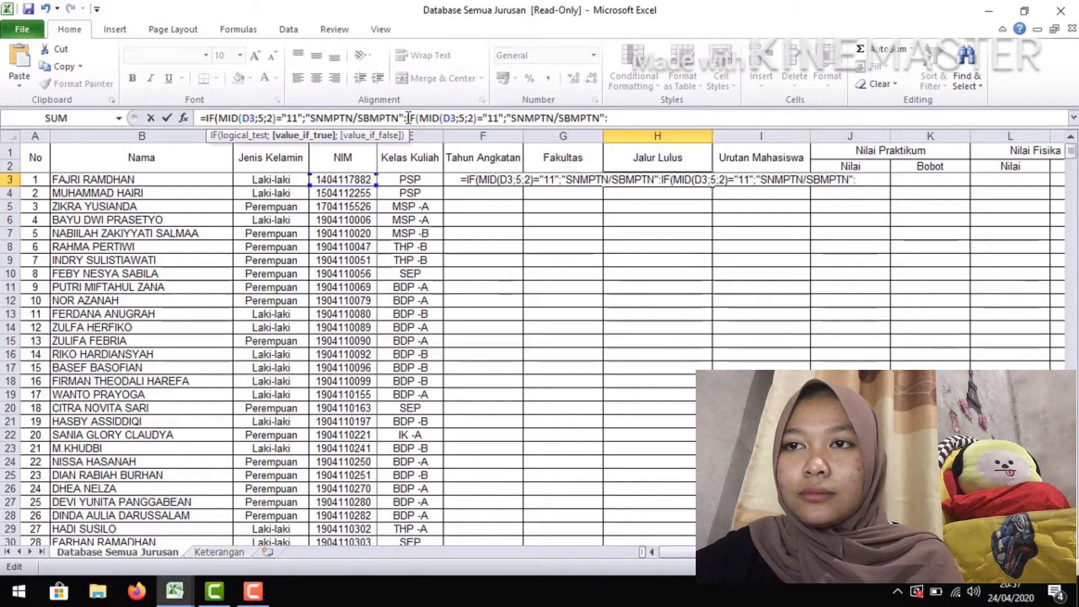
pyautogui.click(407, 118)
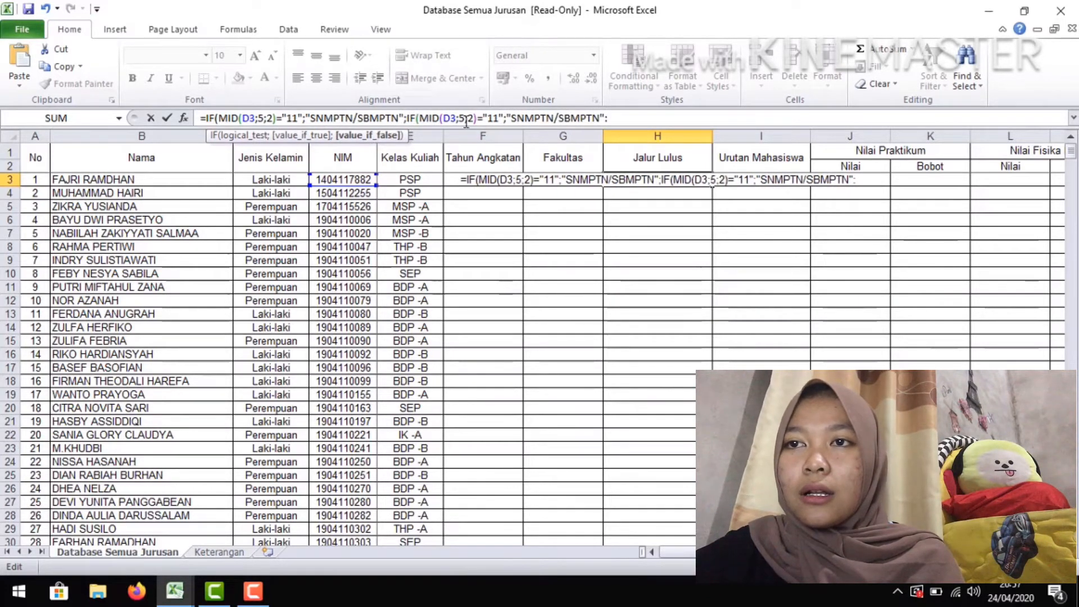
pyautogui.click(499, 118)
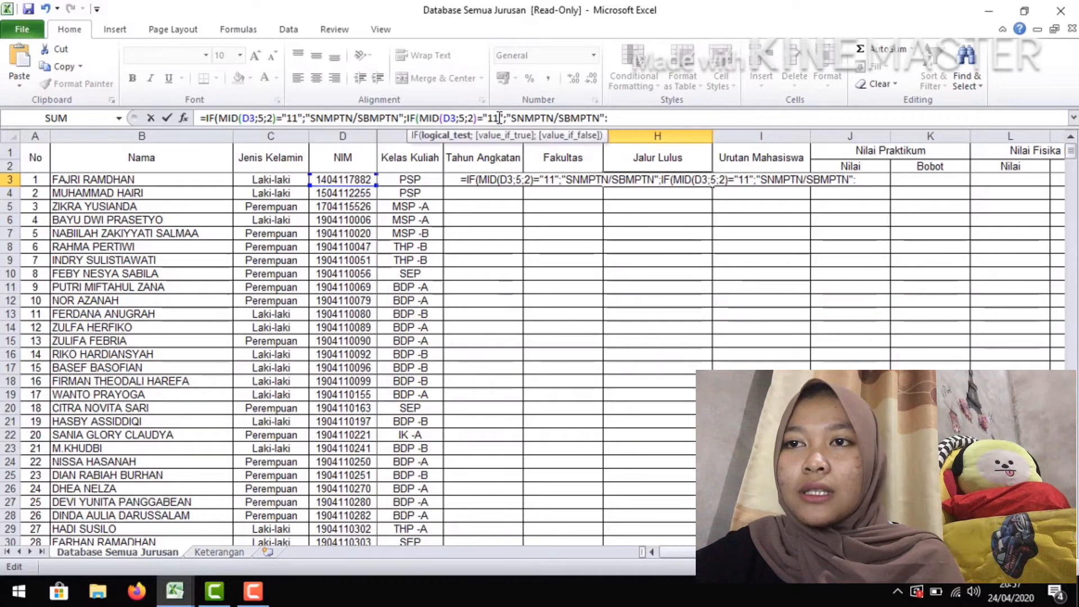
pyautogui.press('BackSpace')
pyautogui.write('2')
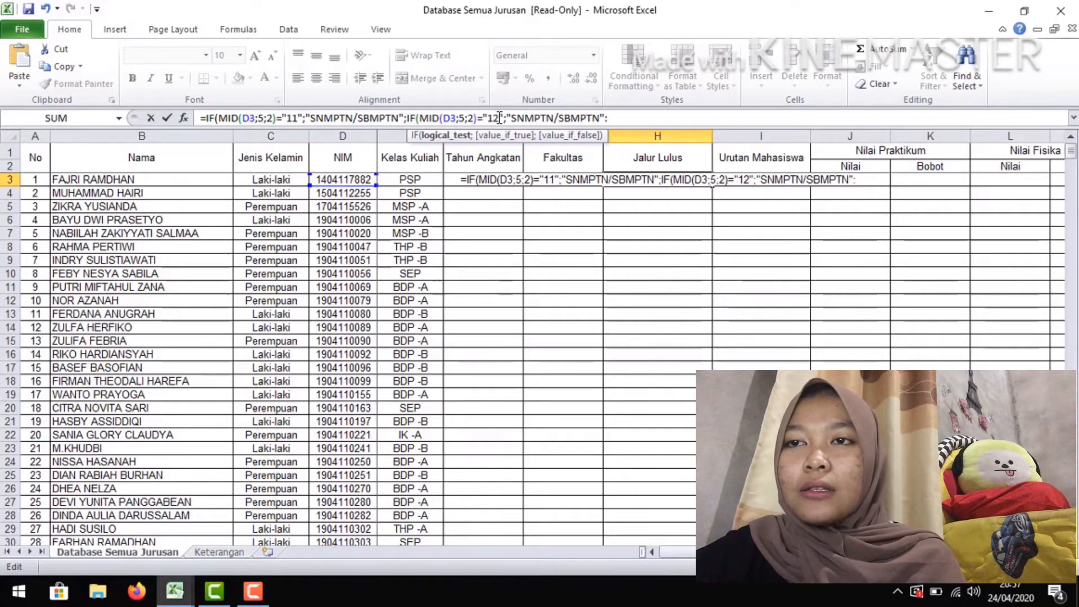
# Change the return text of the second IF segment in the H3 formula to "PBUD" and end the segment with a semicolon
pyautogui.press('Right')
pyautogui.press('Right')
pyautogui.press('Right')
pyautogui.press('Right')
pyautogui.press('Right')
pyautogui.press('Right')
pyautogui.press('Right')
pyautogui.press('Right')
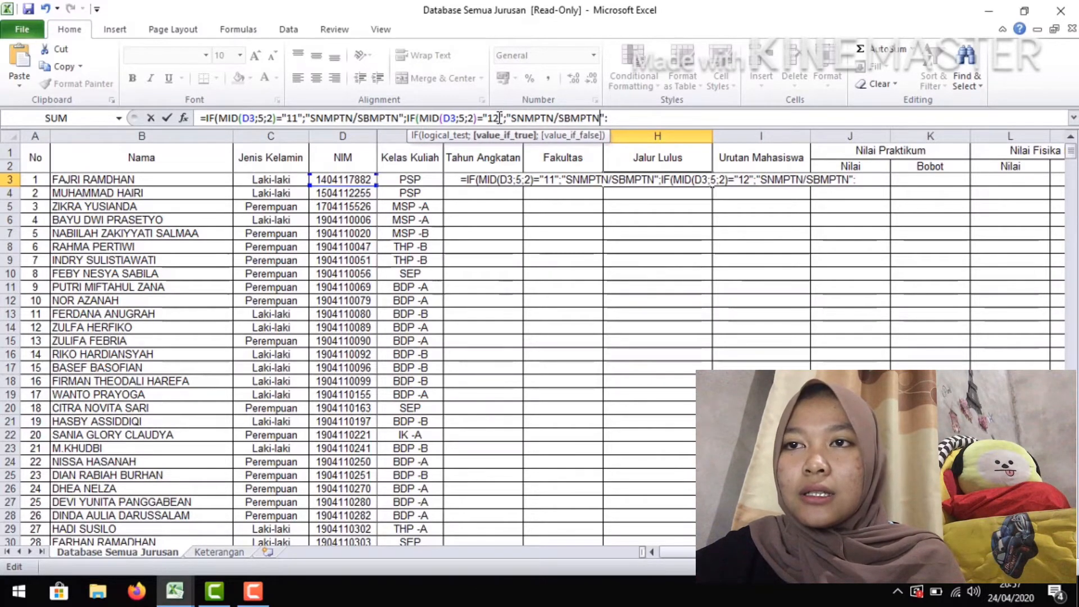
pyautogui.press('BackSpace')
pyautogui.press('BackSpace')
pyautogui.press('BackSpace')
pyautogui.press('BackSpace')
pyautogui.press('BackSpace')
pyautogui.press('BackSpace')
pyautogui.press('BackSpace')
pyautogui.press('BackSpace')
pyautogui.press('BackSpace')
pyautogui.press('BackSpace')
pyautogui.press('BackSpace')
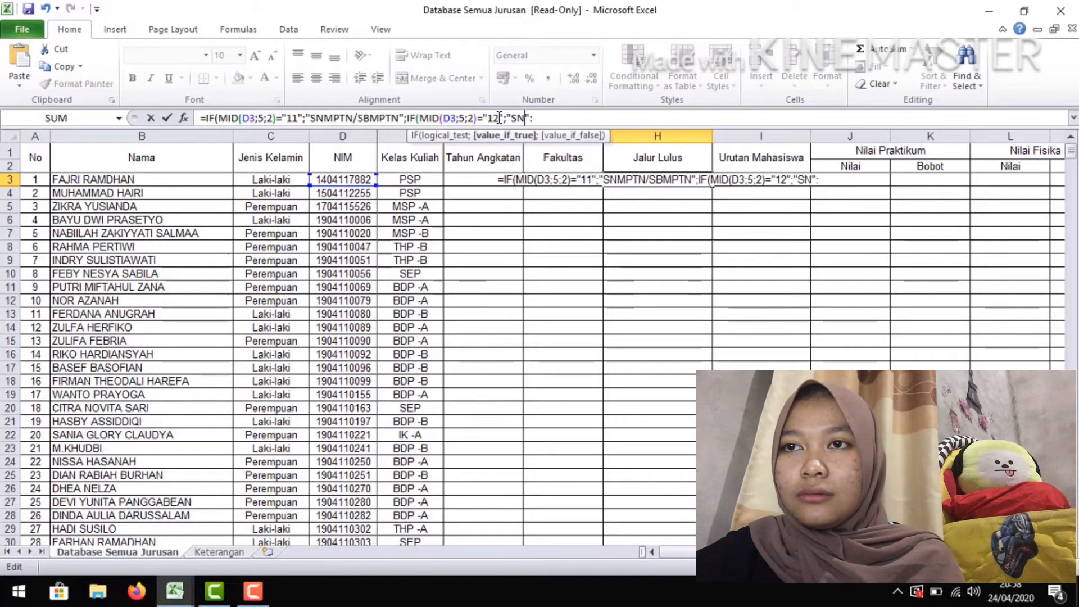
pyautogui.press('BackSpace')
pyautogui.press('BackSpace')
pyautogui.write('PBUD')
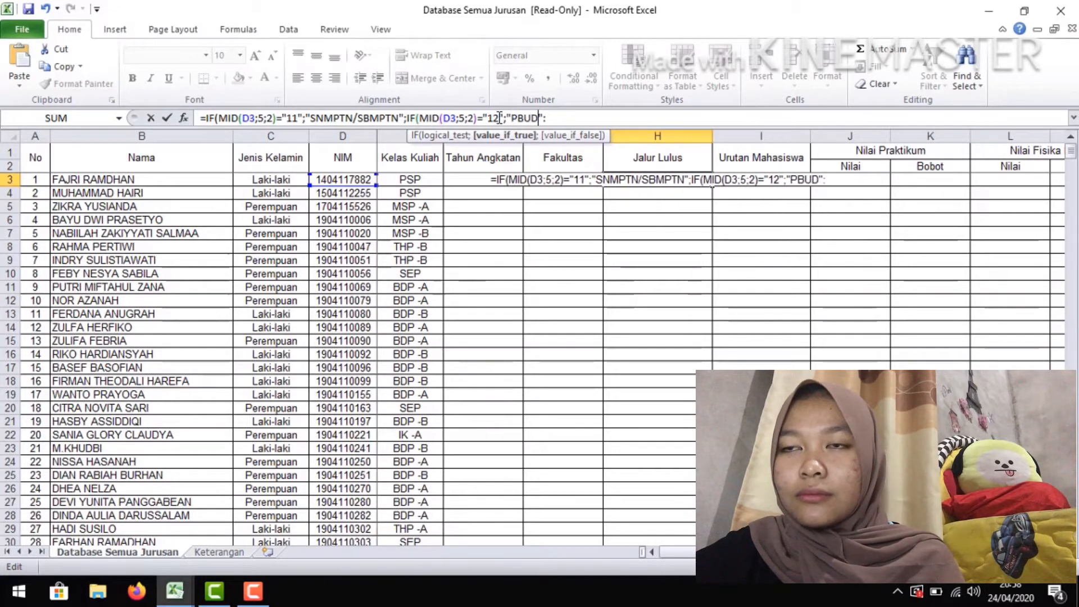
pyautogui.press('BackSpace')
pyautogui.write(';')
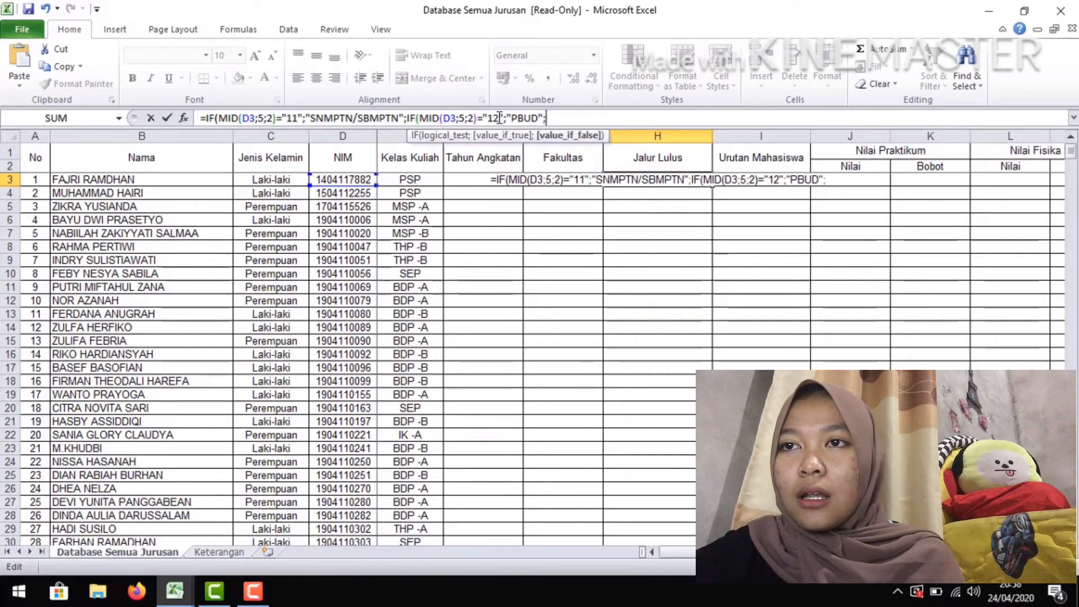
# Append a third copy of the IF segment to the H3 formula and change its tested code to "15"
pyautogui.write('IF(MID(D3;5;2)="11";"SNMPTN/SBMPTN":')
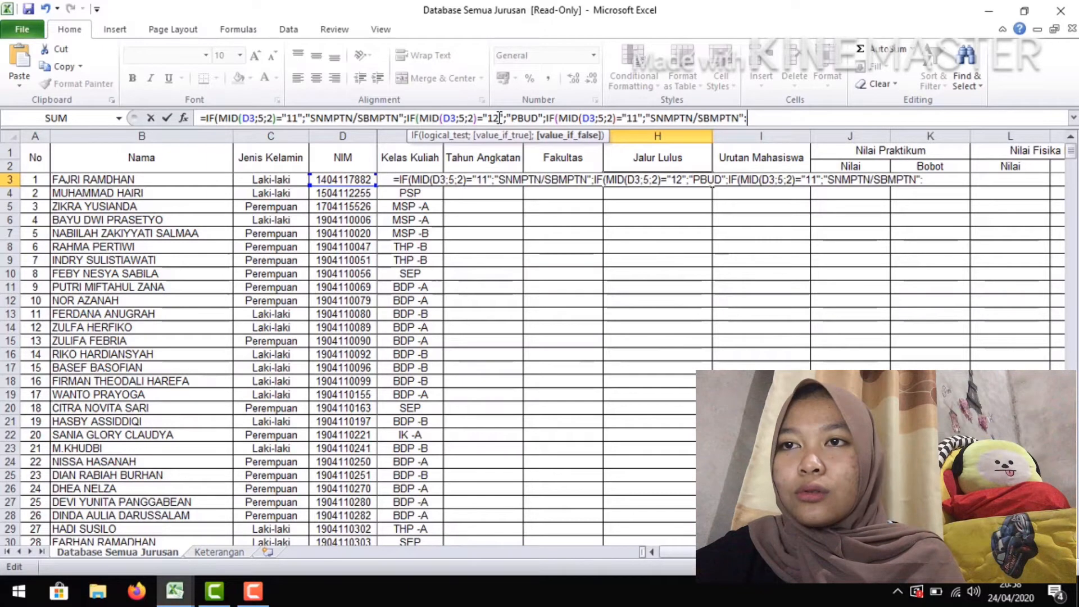
pyautogui.click(637, 114)
pyautogui.press('BackSpace')
pyautogui.write('5')
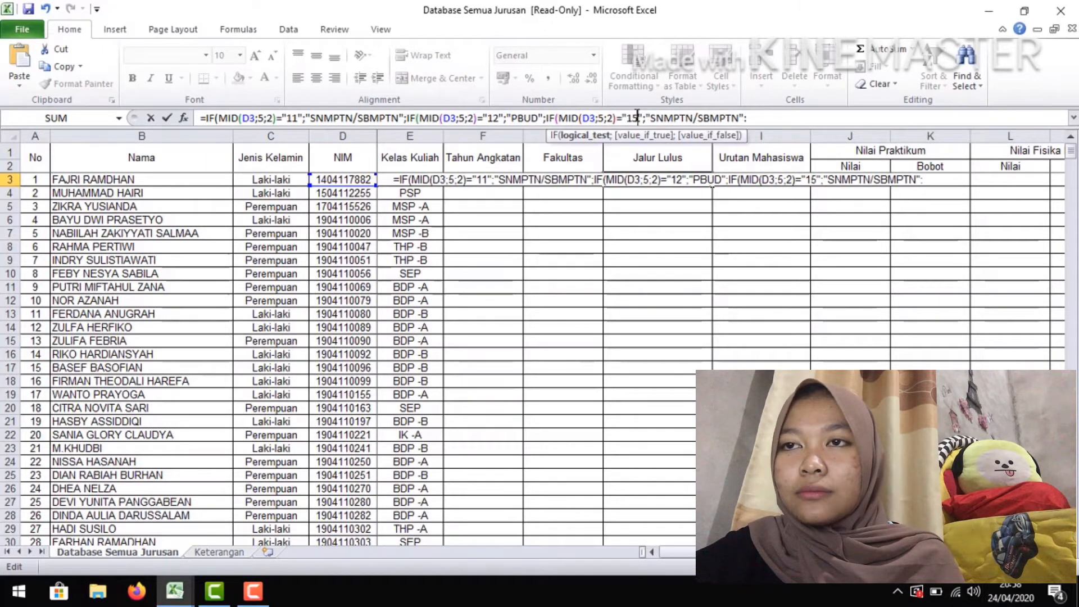
# Change the return text of the third IF segment in the H3 formula to "JALUR LAINNYA"
pyautogui.press('Right')
pyautogui.press('Right')
pyautogui.press('Right')
pyautogui.press('Right')
pyautogui.press('Right')
pyautogui.press('Right')
pyautogui.press('Right')
pyautogui.press('Right')
pyautogui.press('Right')
pyautogui.press('Right')
pyautogui.press('Right')
pyautogui.press('Right')
pyautogui.press('Right')
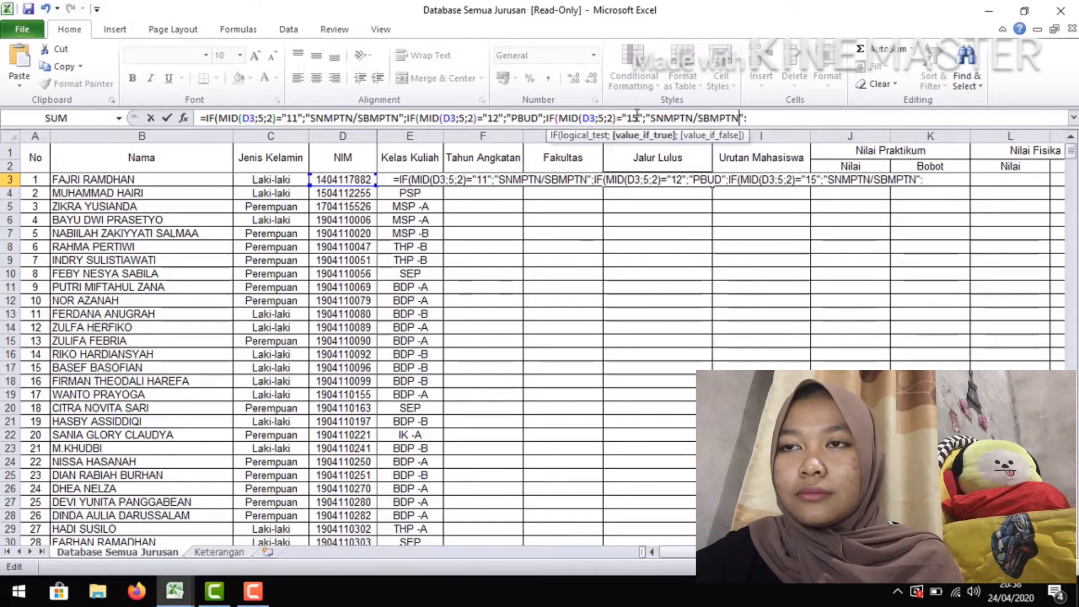
pyautogui.press('BackSpace')
pyautogui.press('BackSpace')
pyautogui.press('BackSpace')
pyautogui.press('BackSpace')
pyautogui.press('BackSpace')
pyautogui.press('BackSpace')
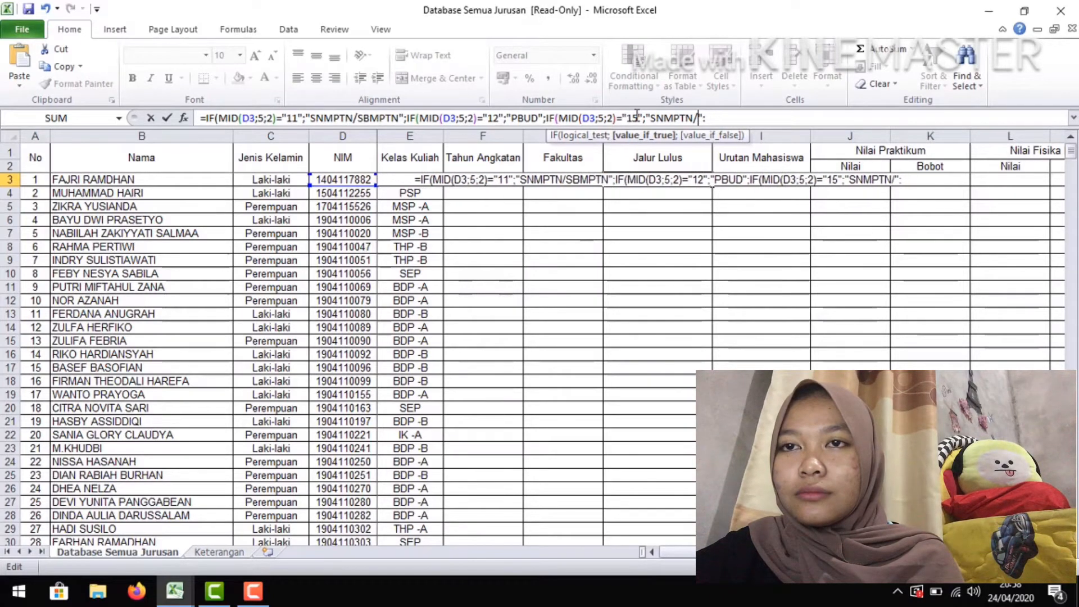
pyautogui.press('BackSpace')
pyautogui.press('BackSpace')
pyautogui.press('BackSpace')
pyautogui.press('BackSpace')
pyautogui.press('BackSpace')
pyautogui.press('BackSpace')
pyautogui.press('BackSpace')
pyautogui.write('JAL')
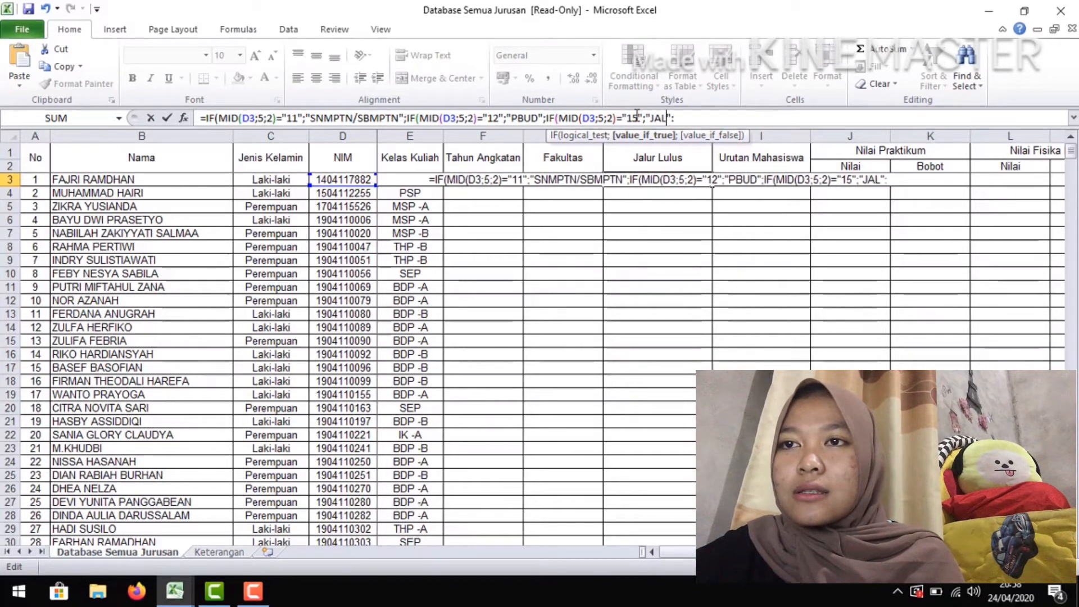
pyautogui.write('URL')
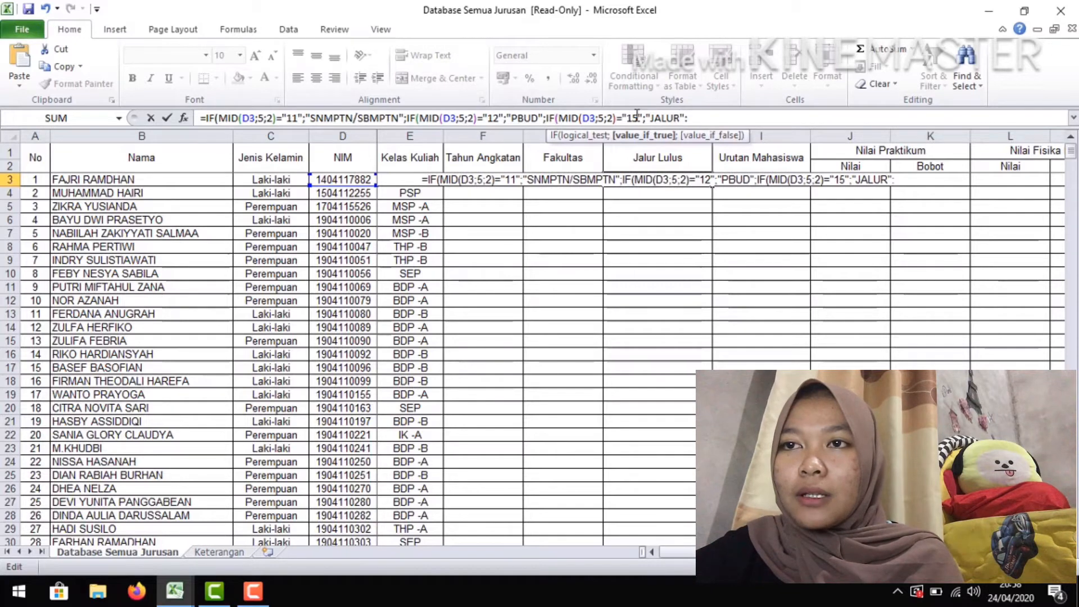
pyautogui.write('LAINNYA')
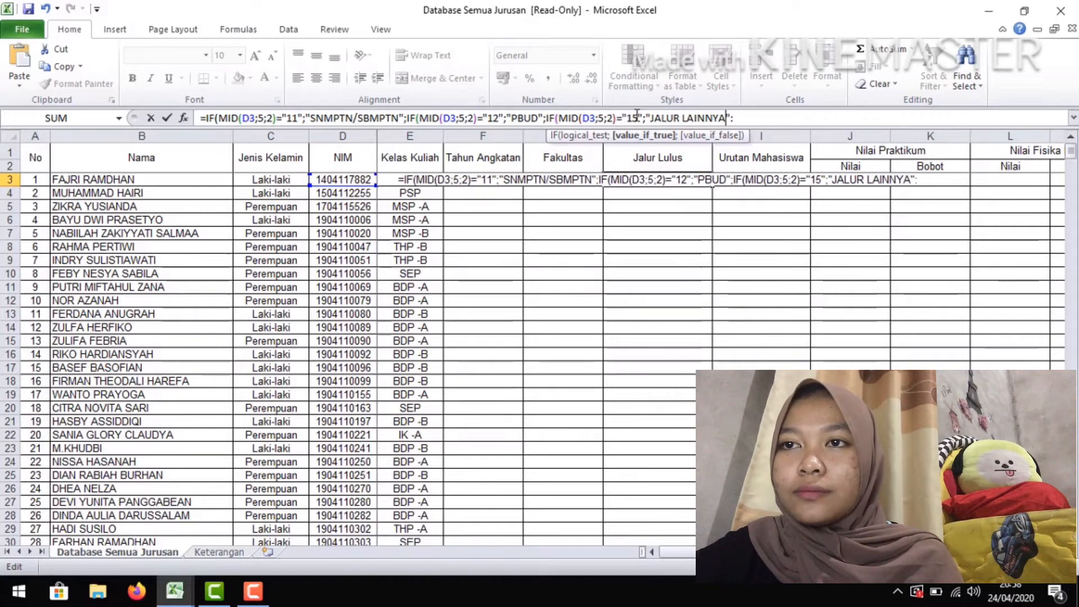
# End the third IF segment in H3 with a semicolon, close all three nested IFs and enter the formula
pyautogui.press('Right')
pyautogui.press('Right')
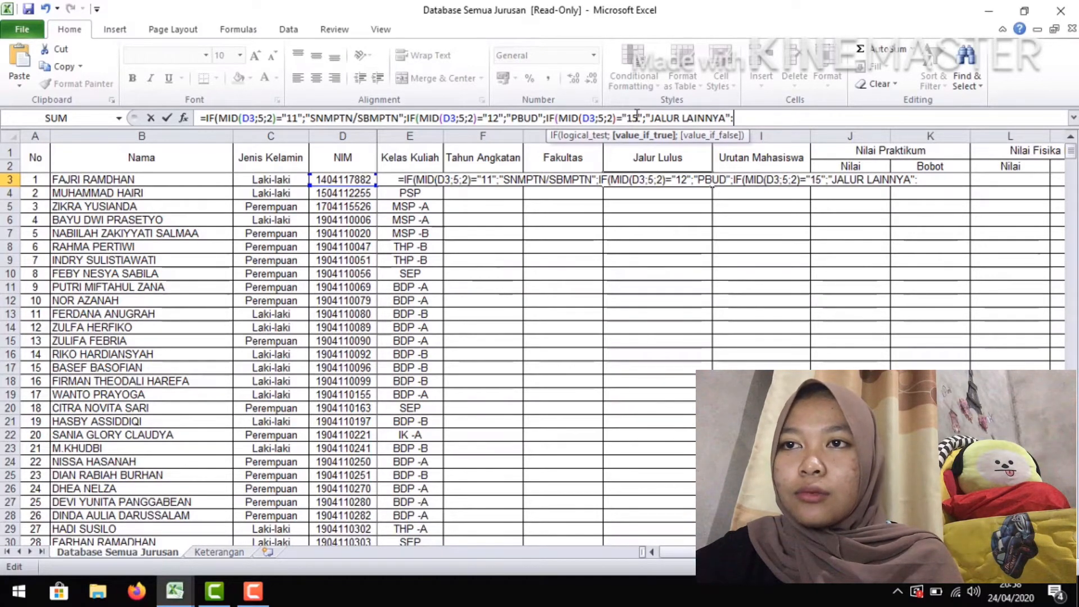
pyautogui.press('BackSpace')
pyautogui.write(';')
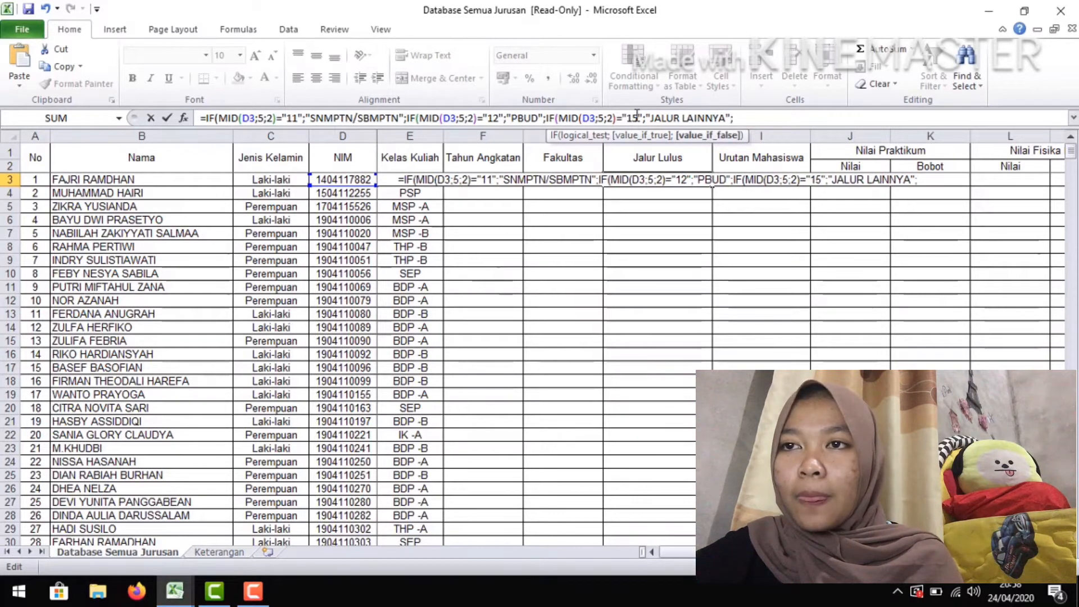
pyautogui.write(')))')
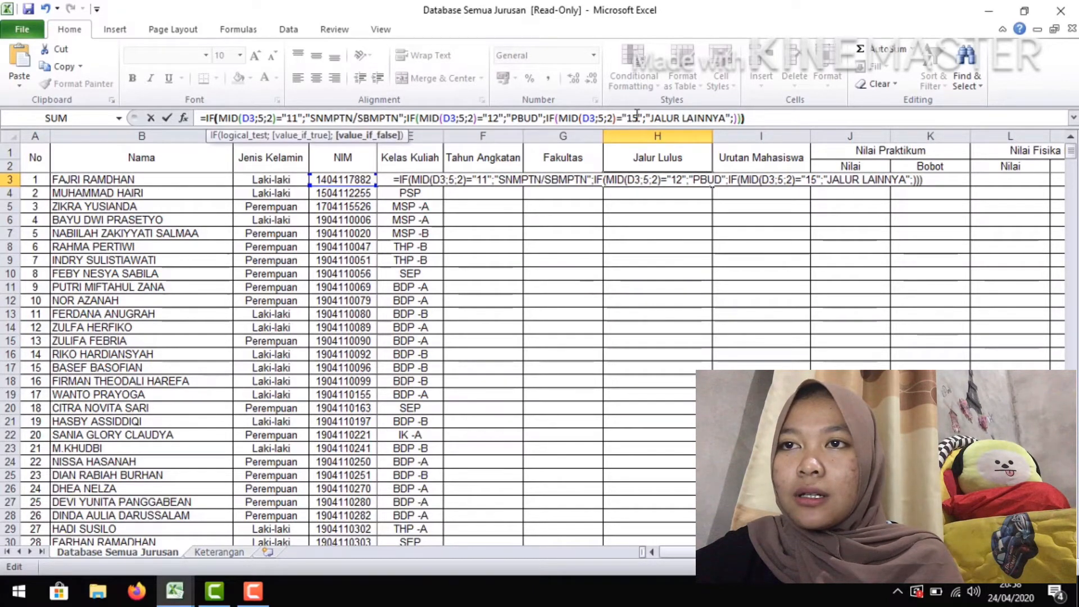
pyautogui.press('Return')
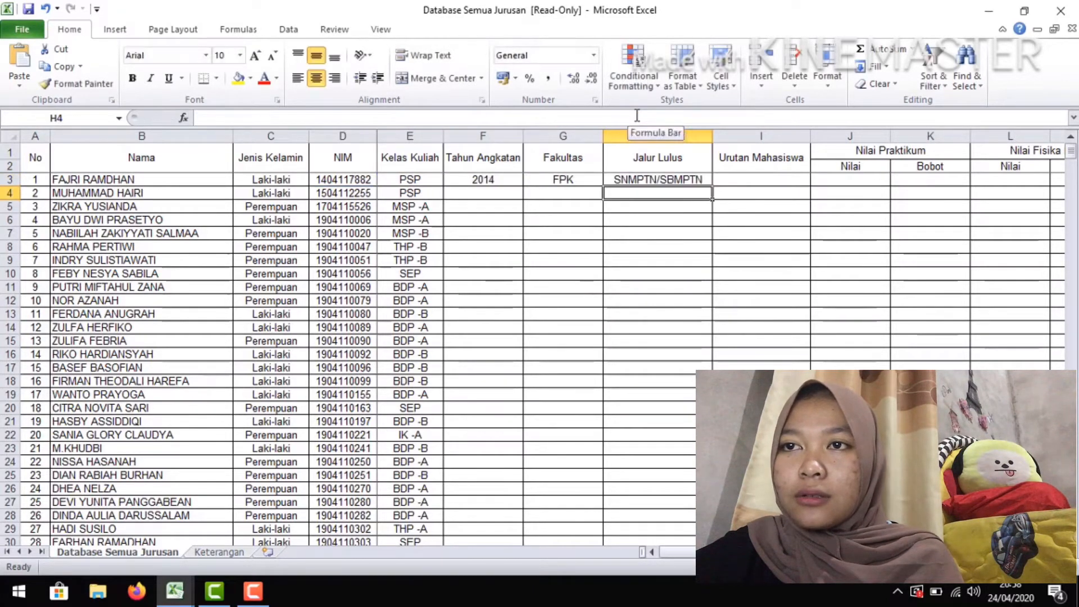
# Enter =RIGHT(D3;4) in I3 to extract the Urutan Mahasiswa from the NIM
pyautogui.click(758, 183)
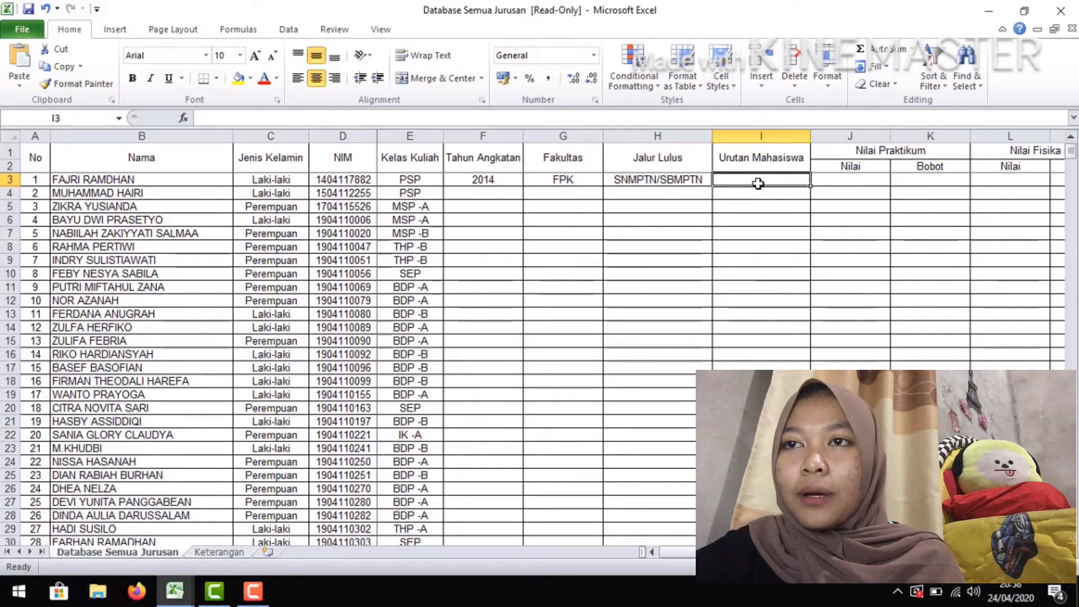
pyautogui.write('=')
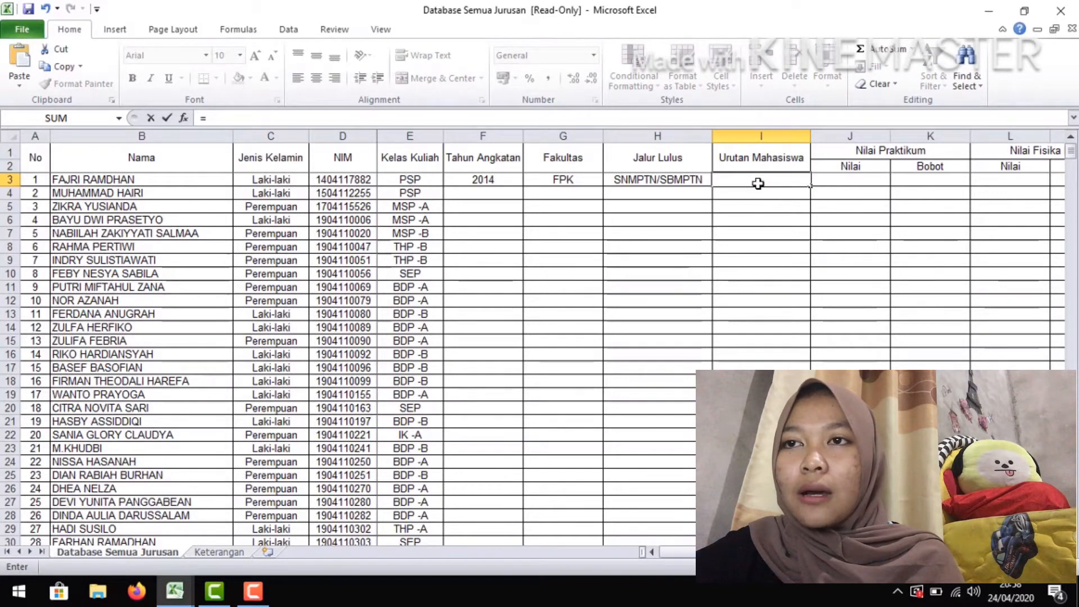
pyautogui.write('RIGHT(')
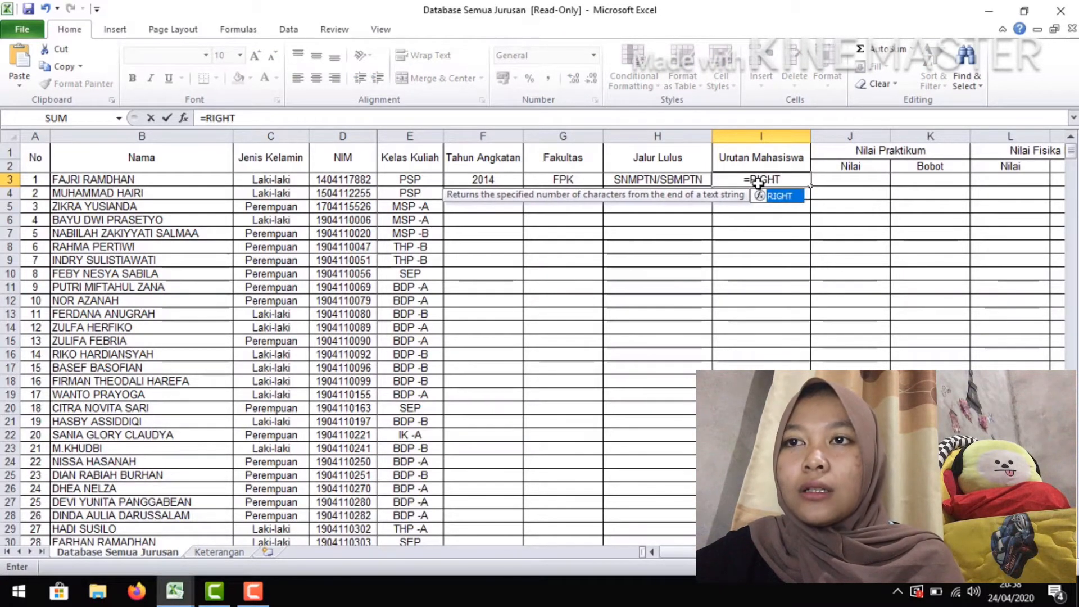
pyautogui.click(351, 179)
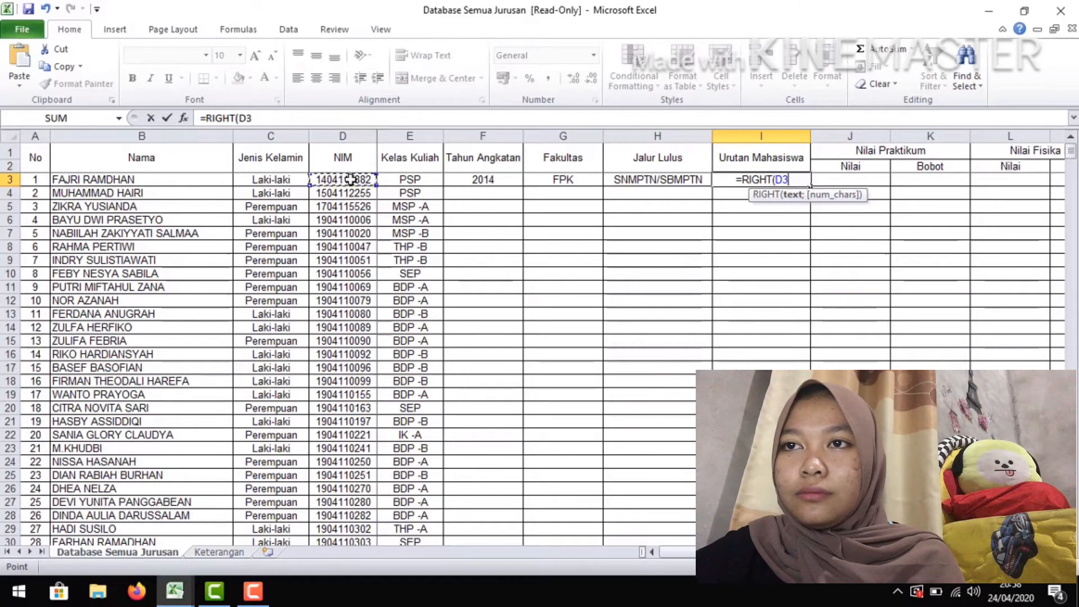
pyautogui.write(';4)')
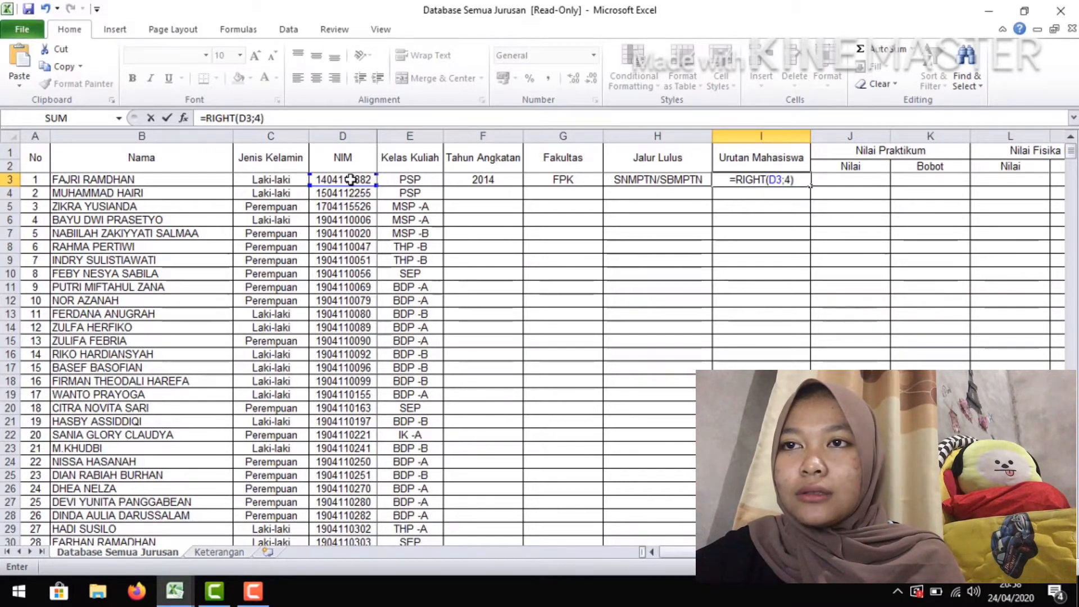
pyautogui.press('Return')
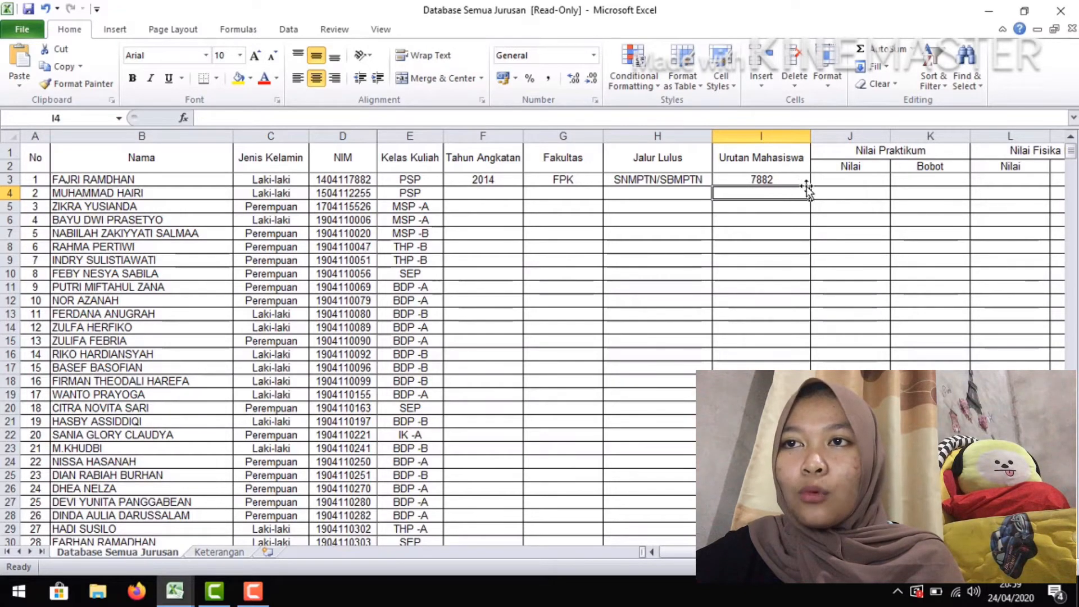
# Enter =VALUE(LEFT(I3;2)) in J3 to derive the Nilai Praktikum score as a number from Urutan Mahasiswa
pyautogui.click(845, 178)
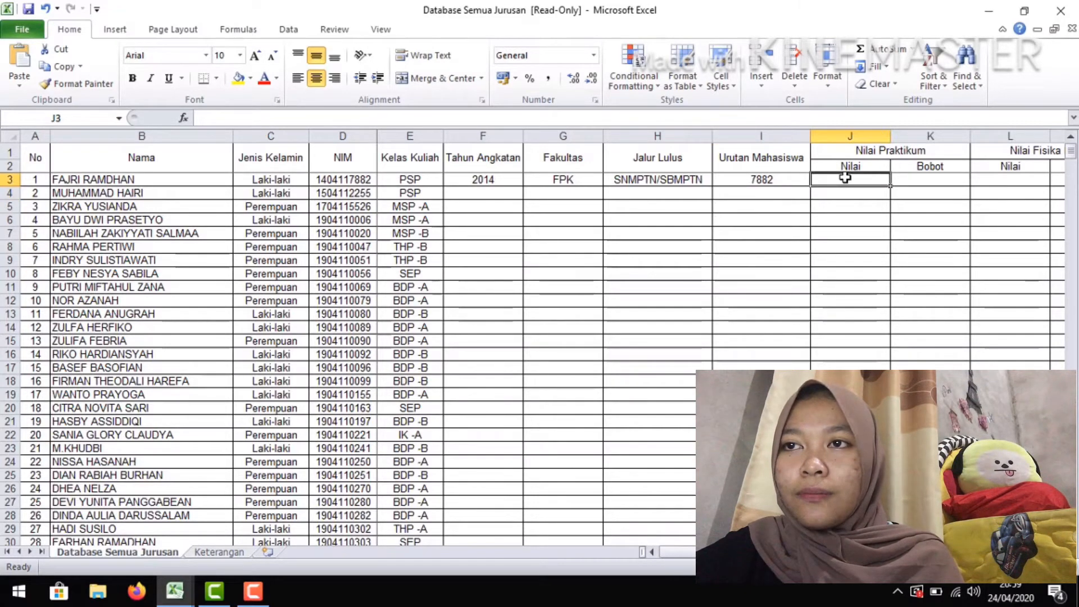
pyautogui.write('=')
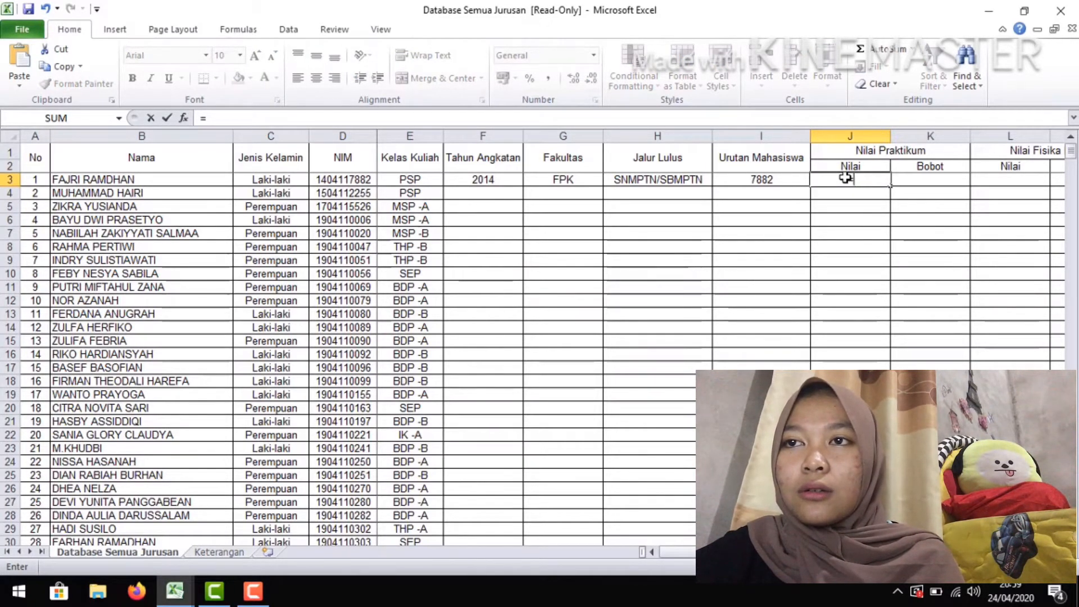
pyautogui.write('VALUE')
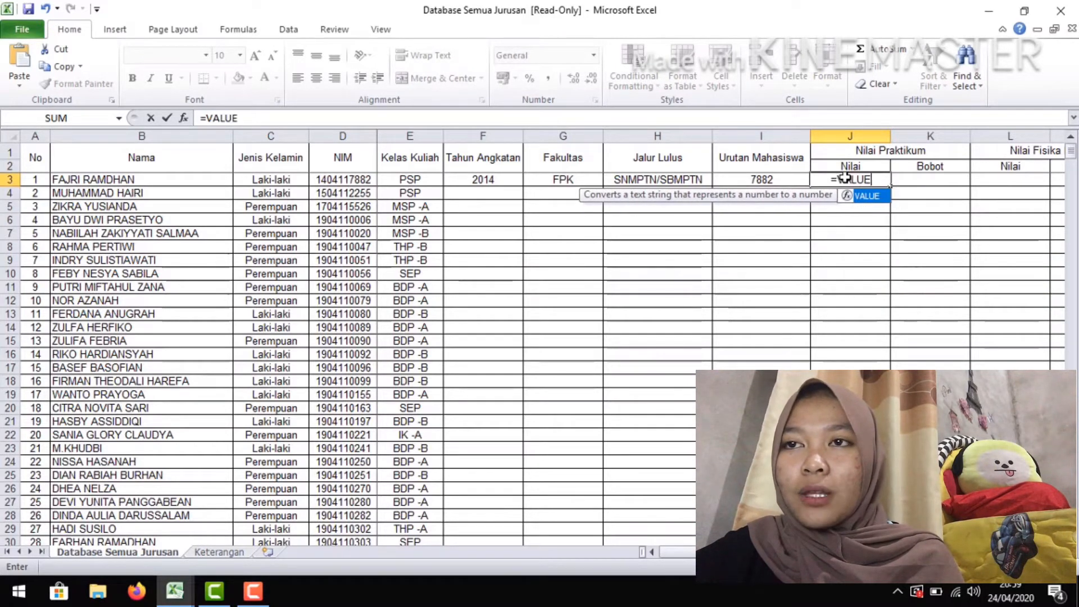
pyautogui.write('(')
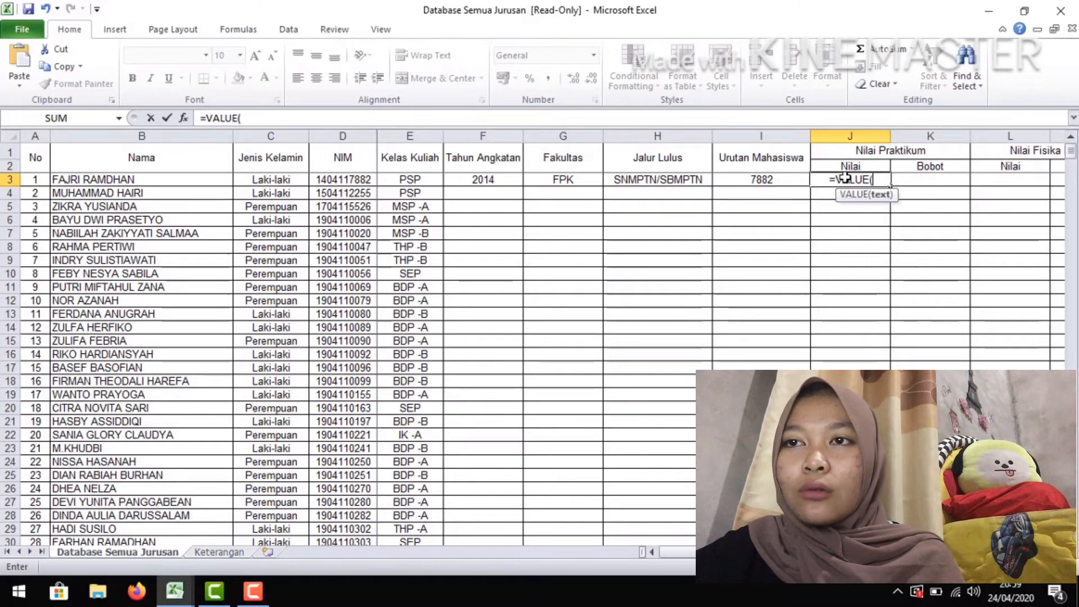
pyautogui.write('LEFT')
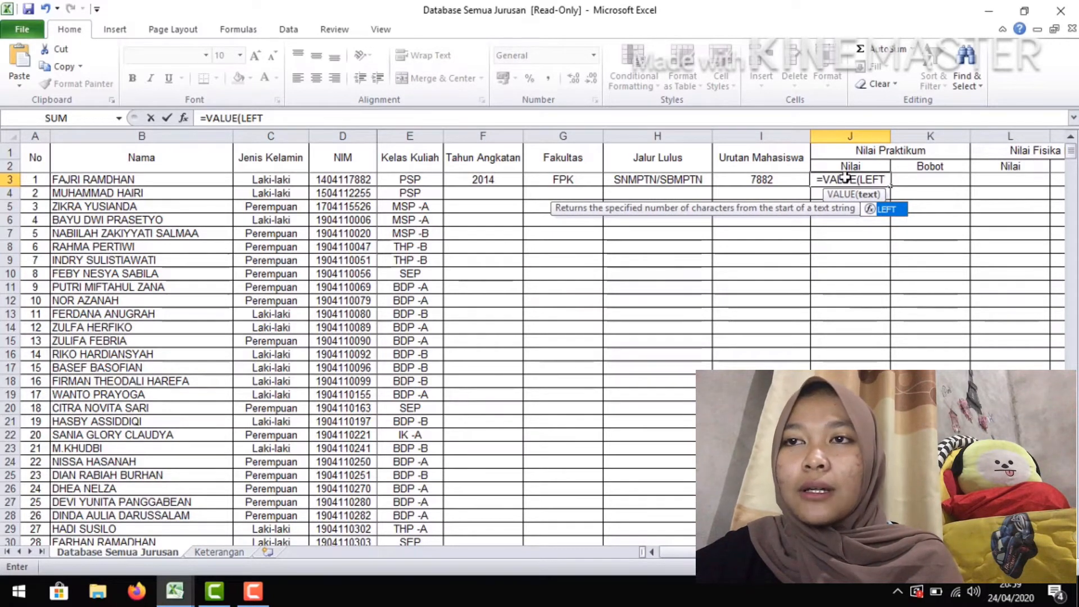
pyautogui.write('(')
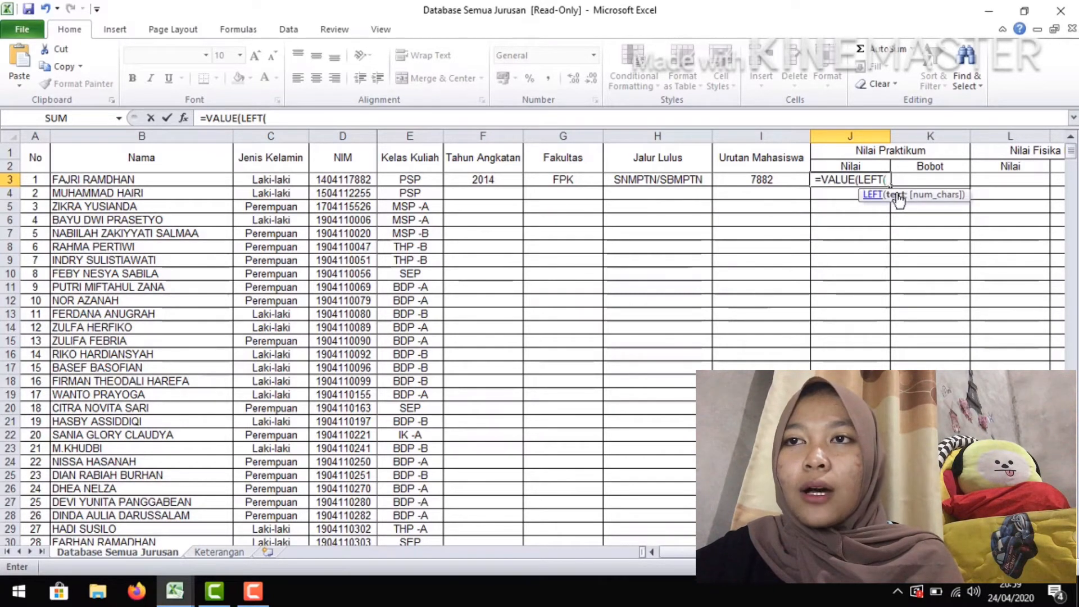
pyautogui.click(784, 180)
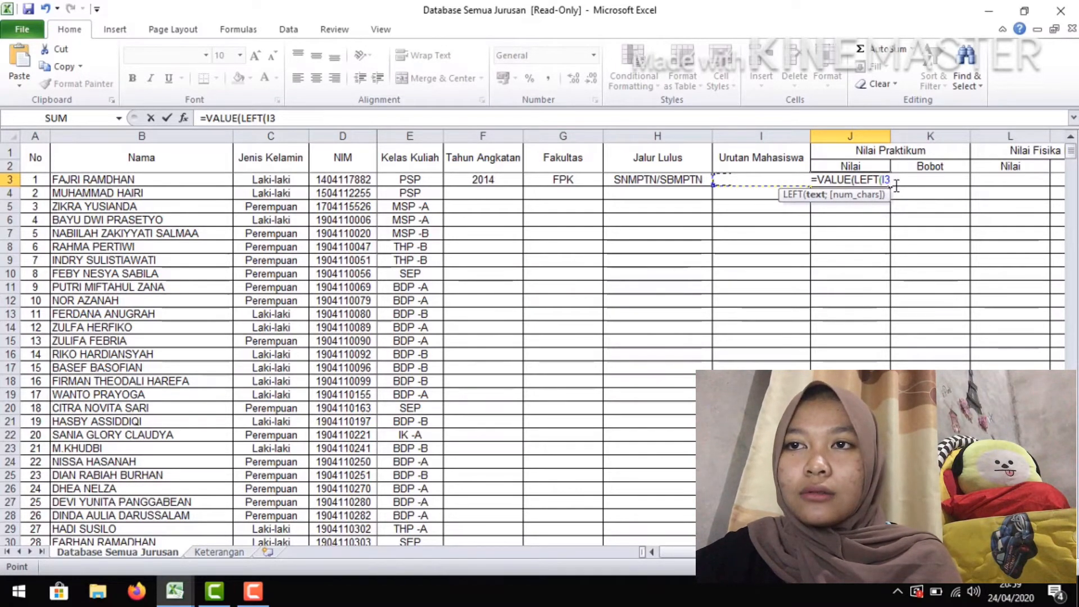
pyautogui.write(';2')
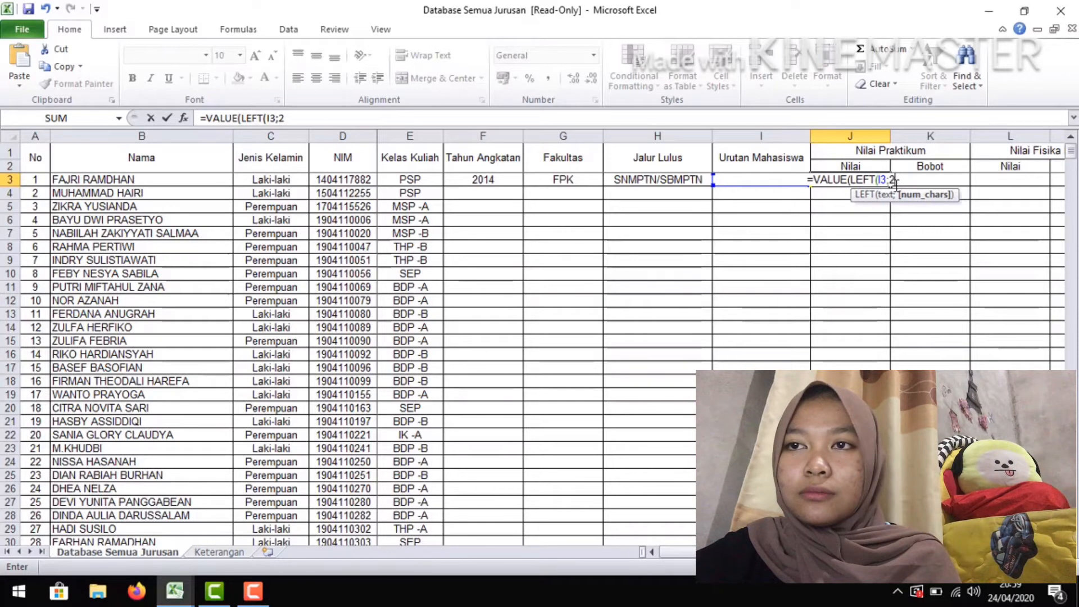
pyautogui.write('))')
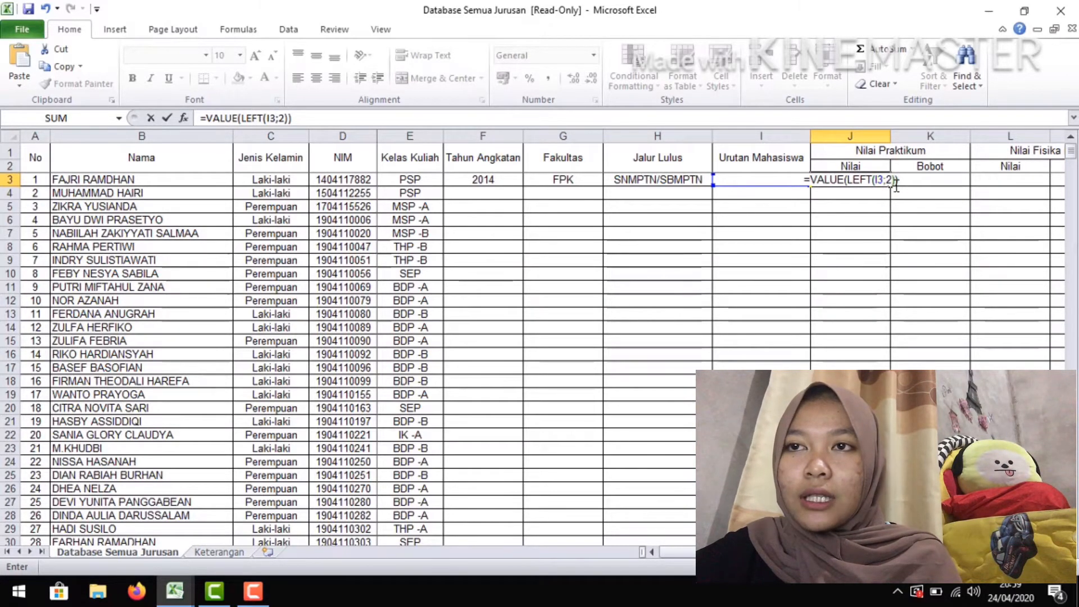
pyautogui.press('Return')
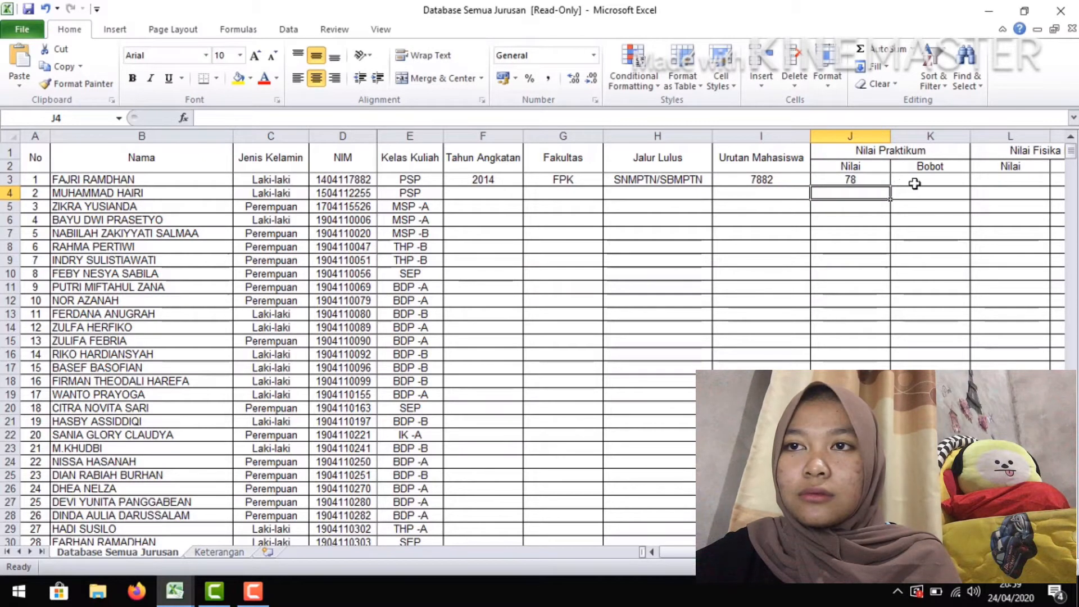
# Start an IF formula in K3, the Praktikum Bobot cell, testing whether the score in J3 is >=80
pyautogui.click(941, 180)
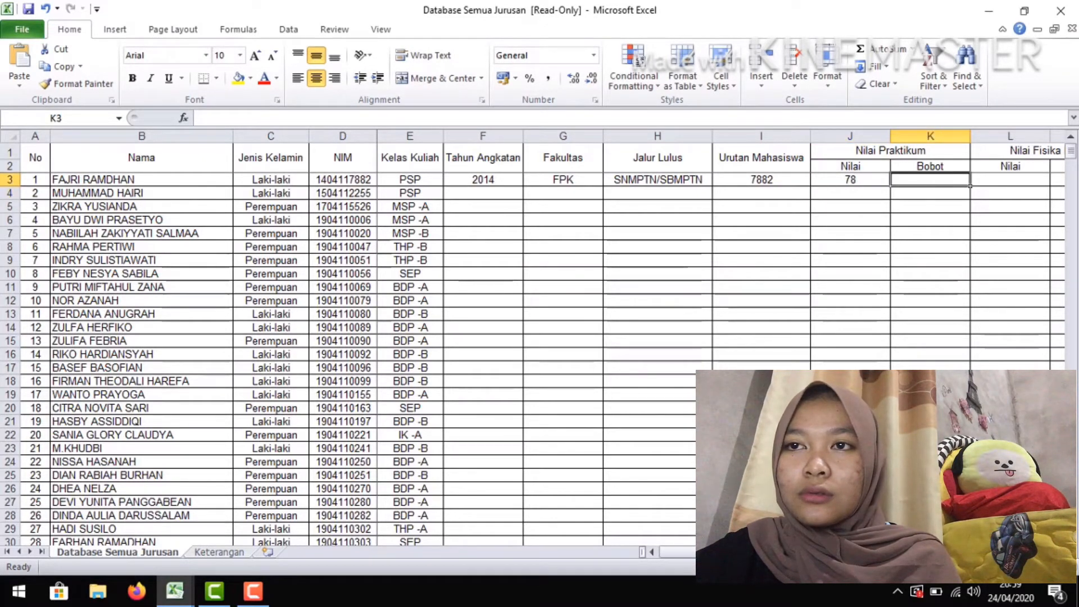
pyautogui.hscroll(1, 674, 552)
pyautogui.hscroll(1, 603, 337)
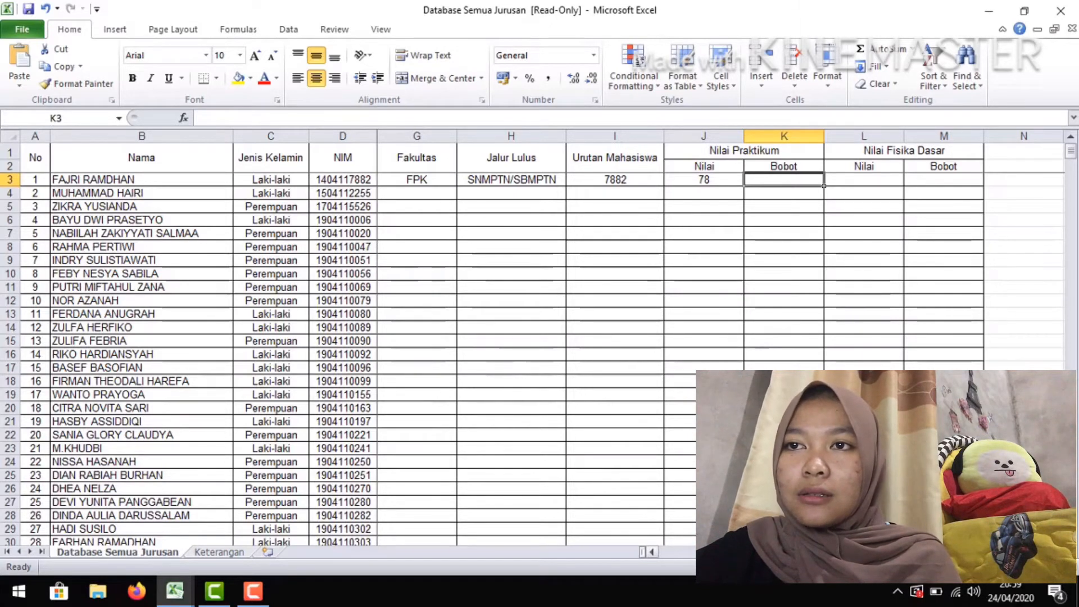
pyautogui.write('=')
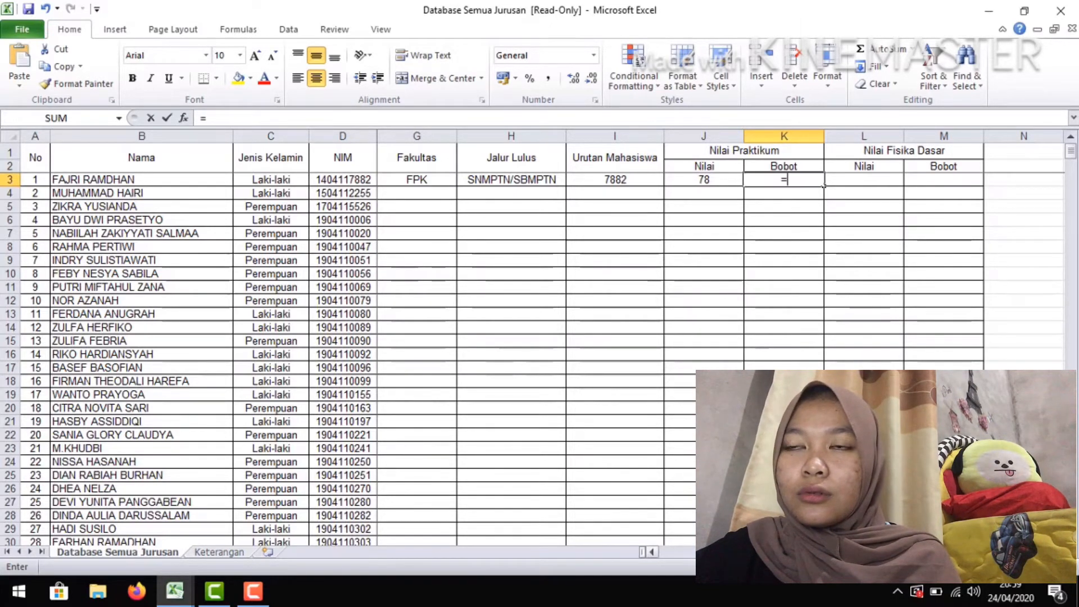
pyautogui.write('I')
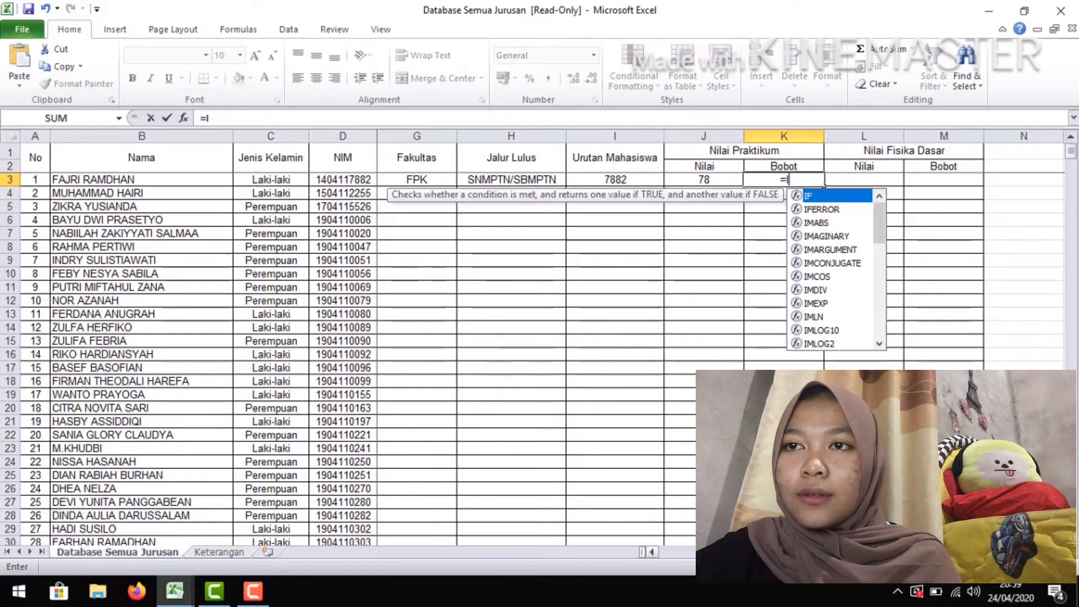
pyautogui.write('F(')
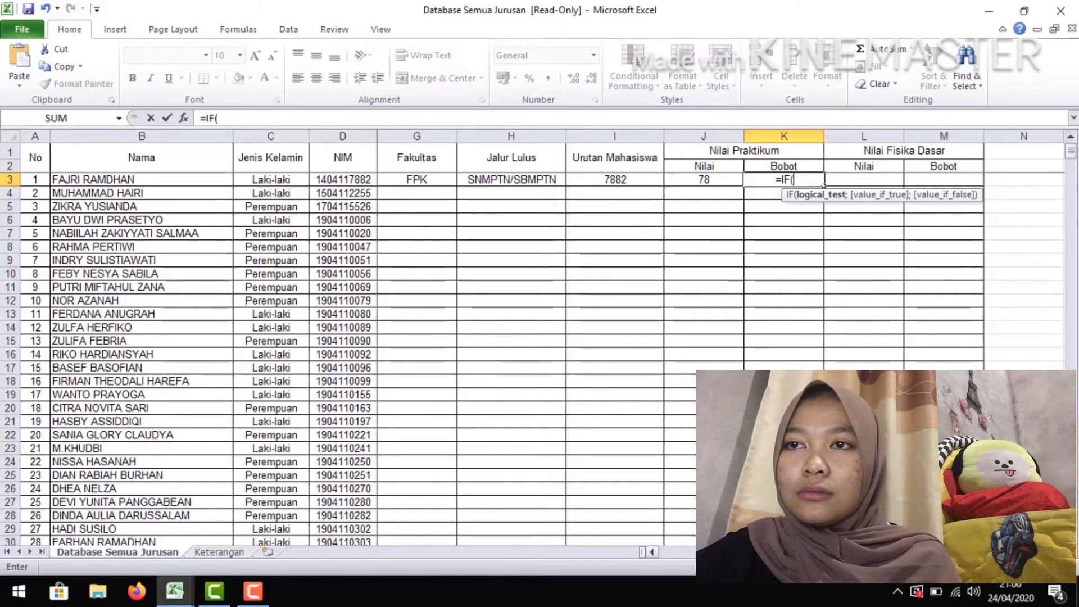
pyautogui.click(703, 179)
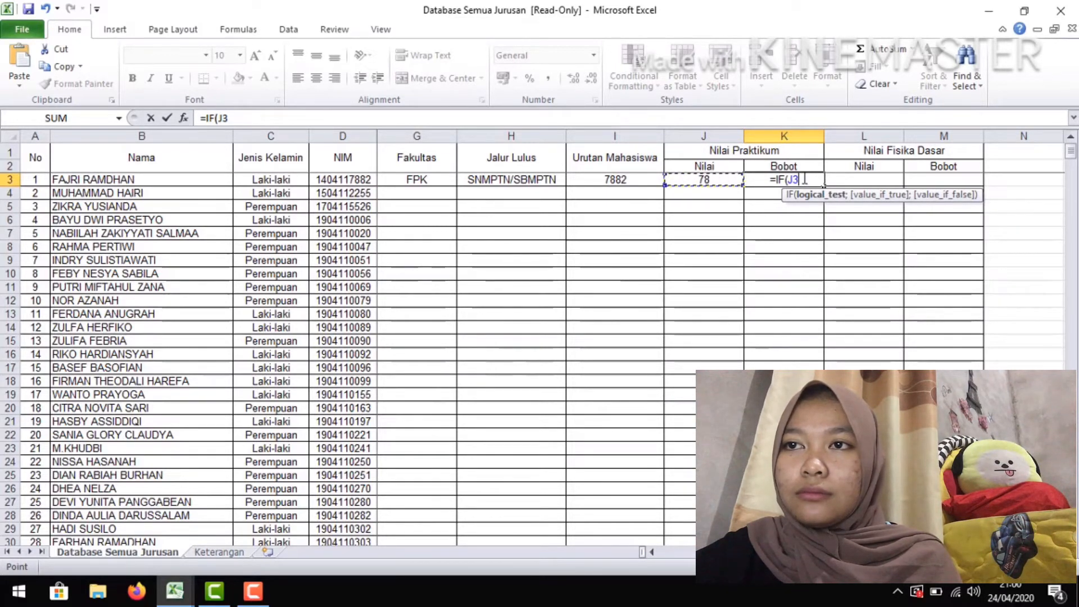
pyautogui.write('>=')
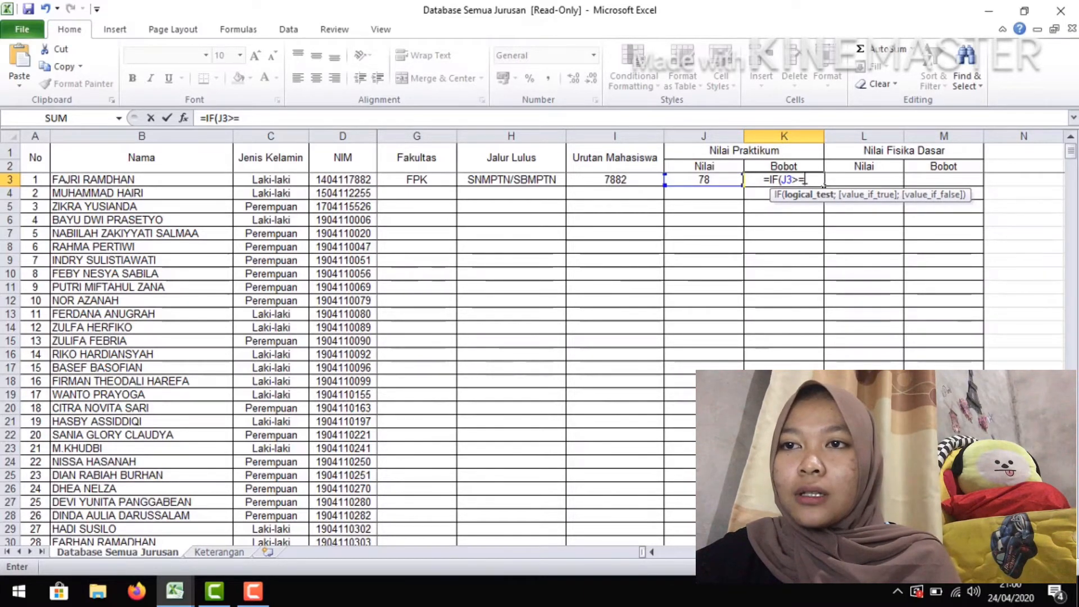
pyautogui.write('80')
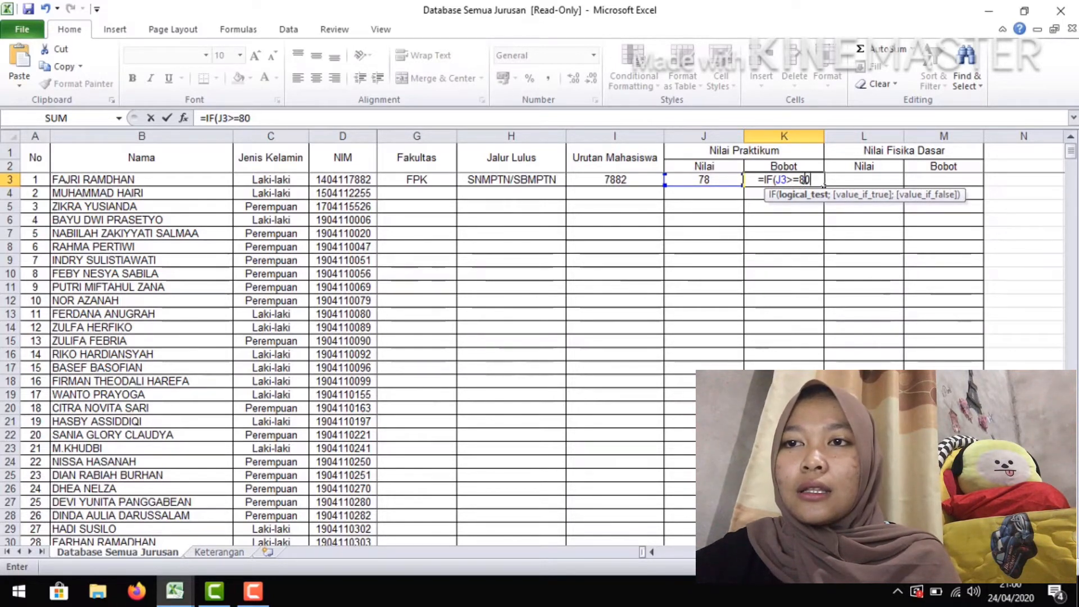
pyautogui.write(';')
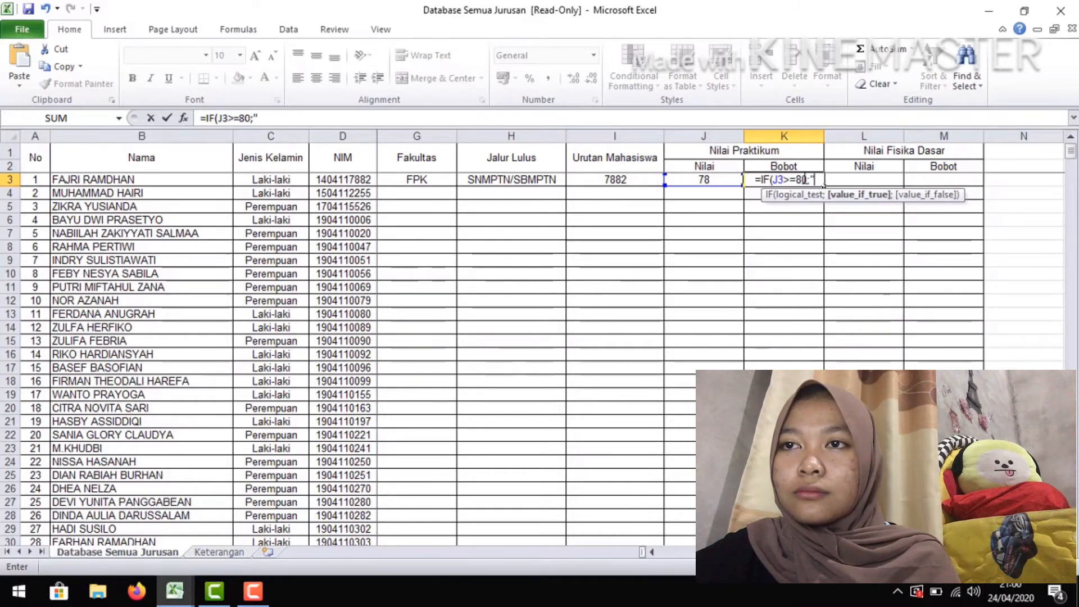
pyautogui.write('"A')
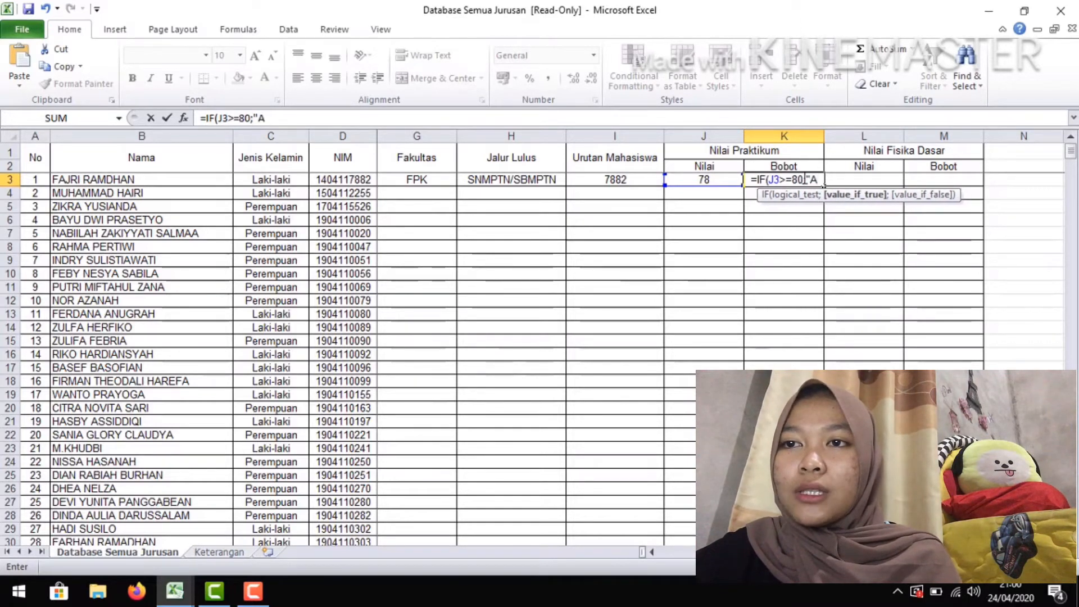
pyautogui.write('"')
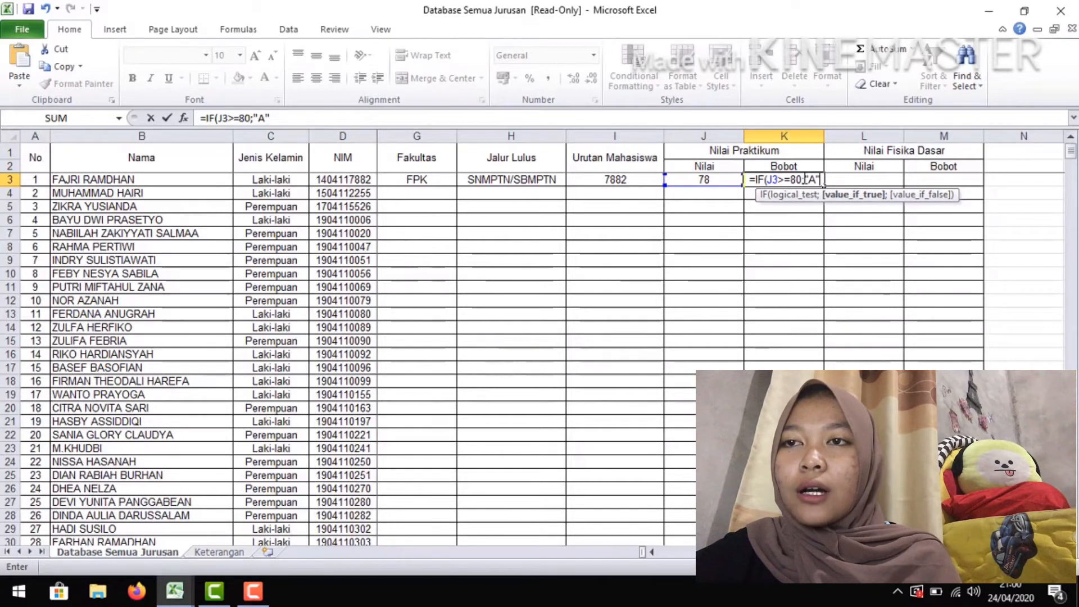
pyautogui.write(';')
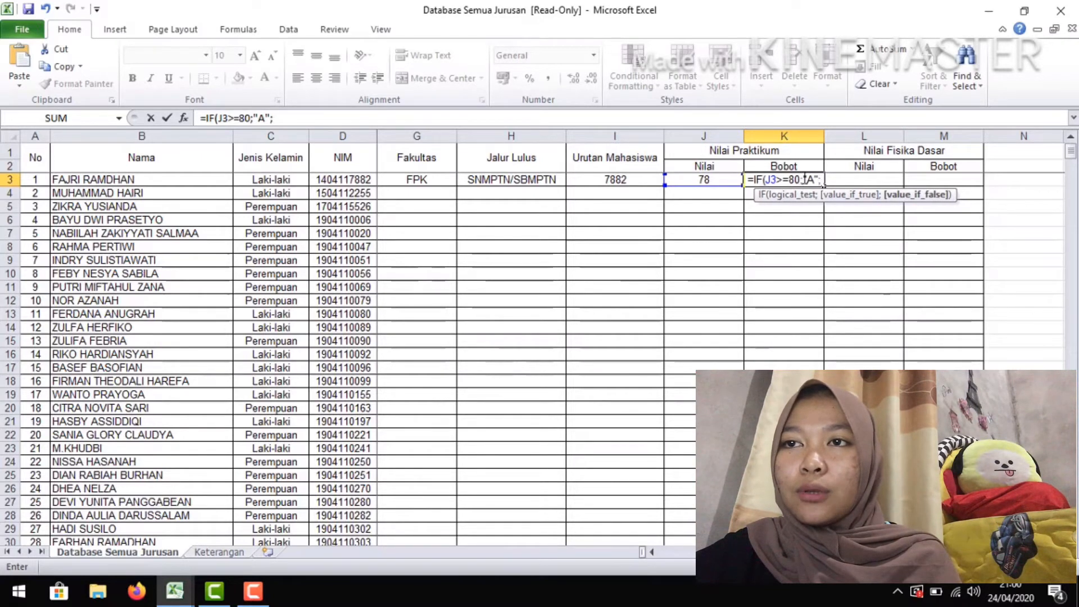
# Append a copy of the IF segment to the K3 formula and set the copy's threshold to 60
pyautogui.moveTo(205, 118); pyautogui.dragTo(287, 122)
pyautogui.hotkey('ctrl', 'c')
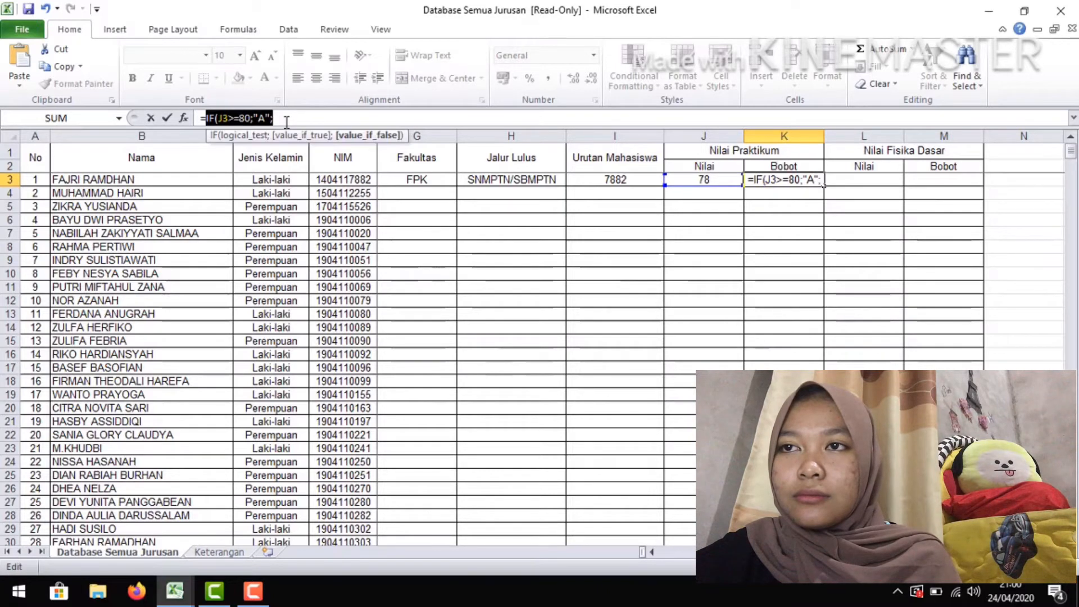
pyautogui.click(287, 122)
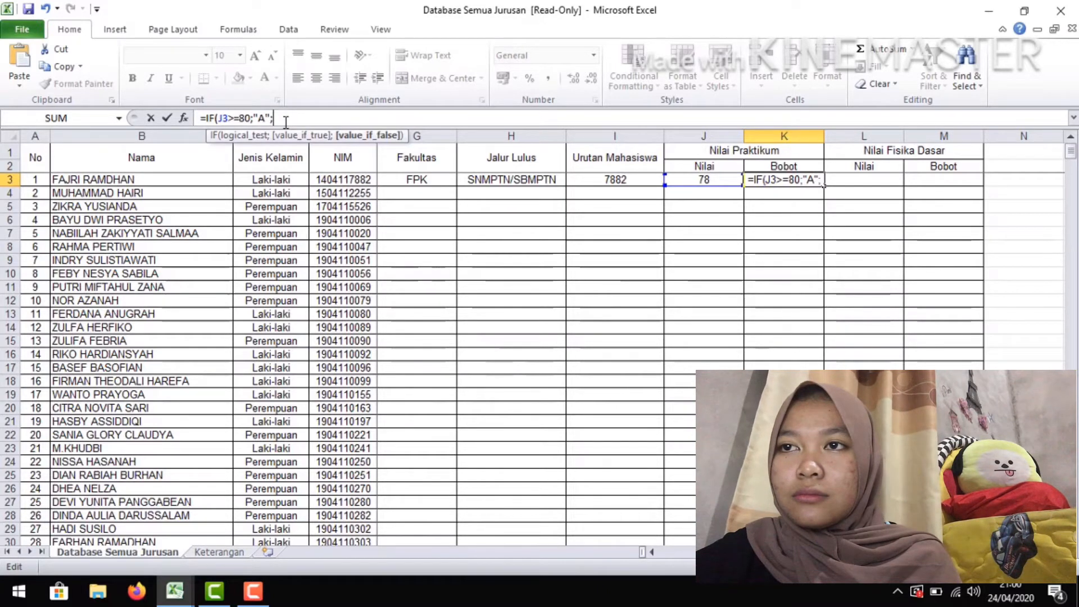
pyautogui.hotkey('ctrl', 'v')
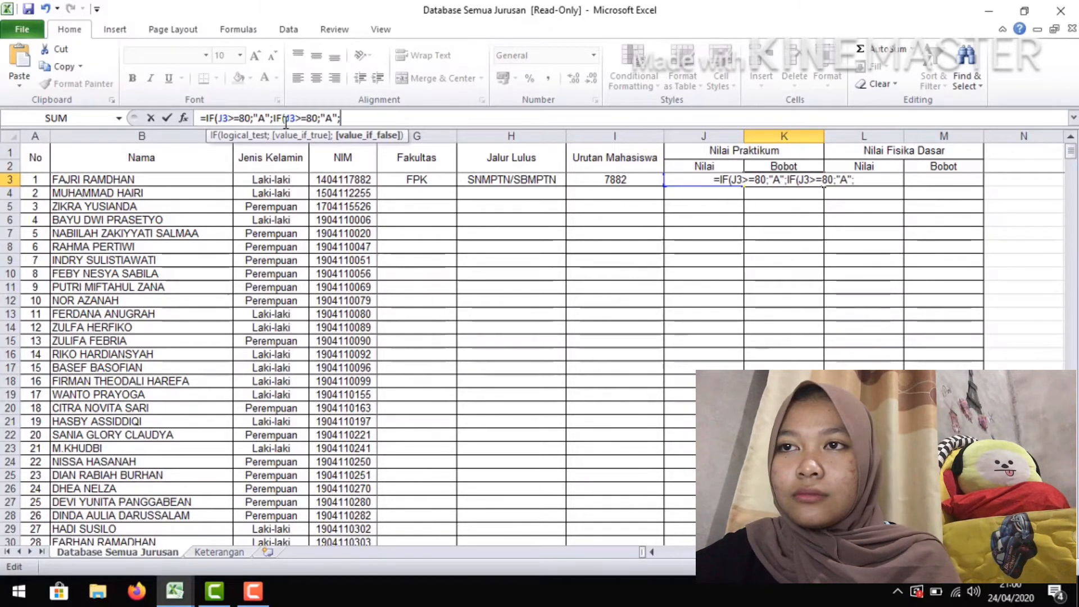
pyautogui.click(319, 118)
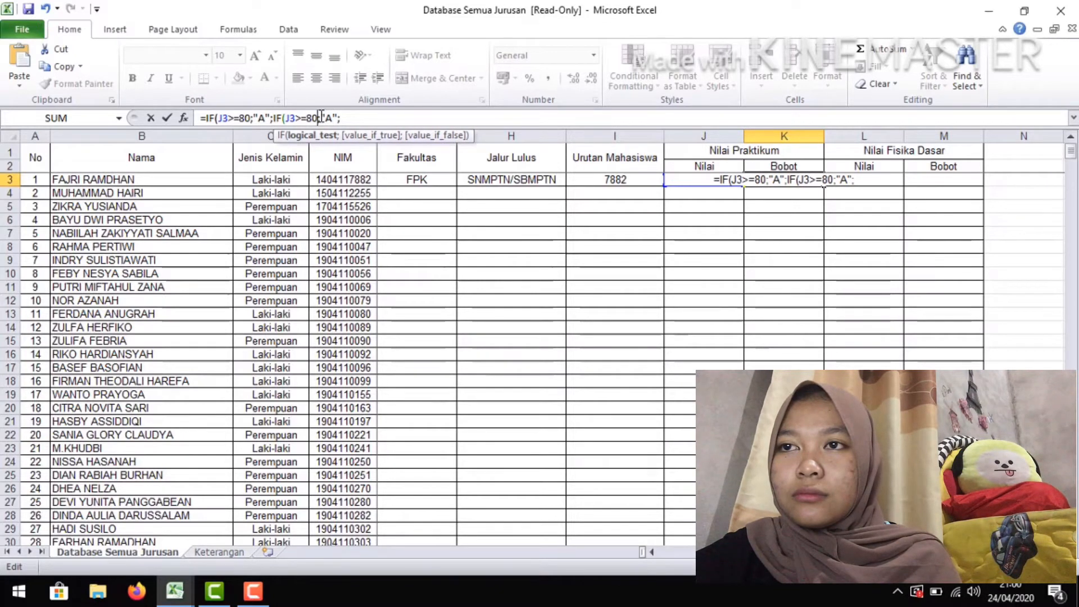
pyautogui.press('BackSpace')
pyautogui.press('BackSpace')
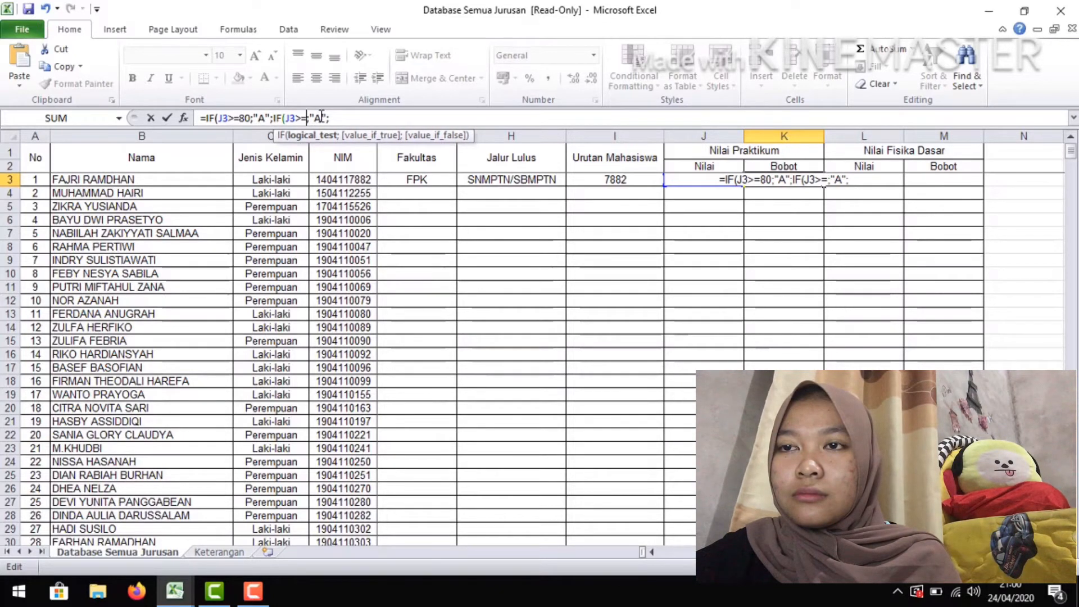
pyautogui.write('6')
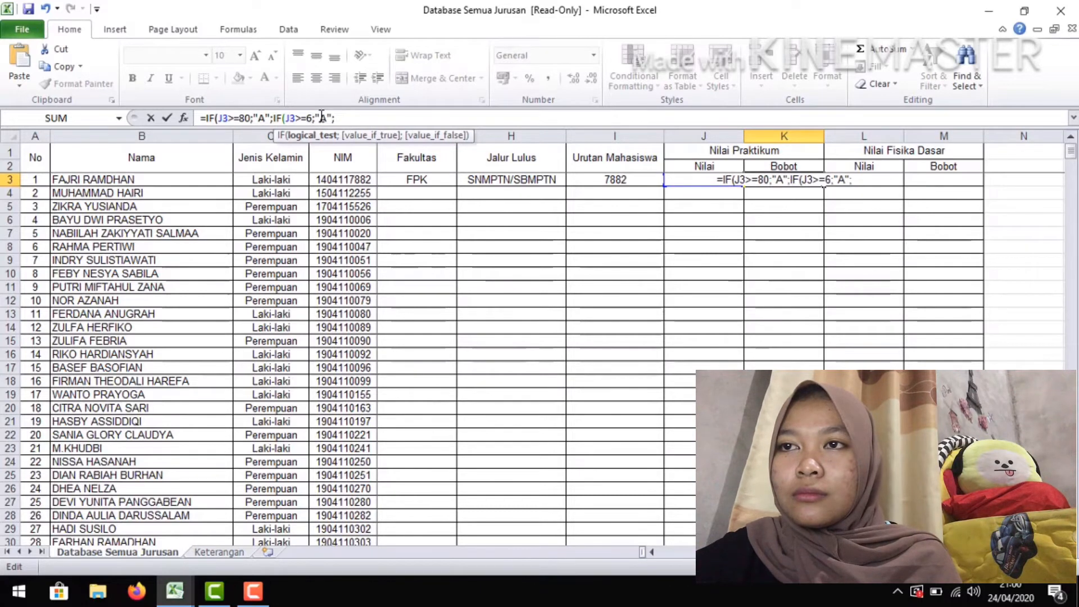
pyautogui.write('0')
# Change the return text of the second IF segment in K3 to "B"
pyautogui.press('Right')
pyautogui.press('Right')
pyautogui.press('Right')
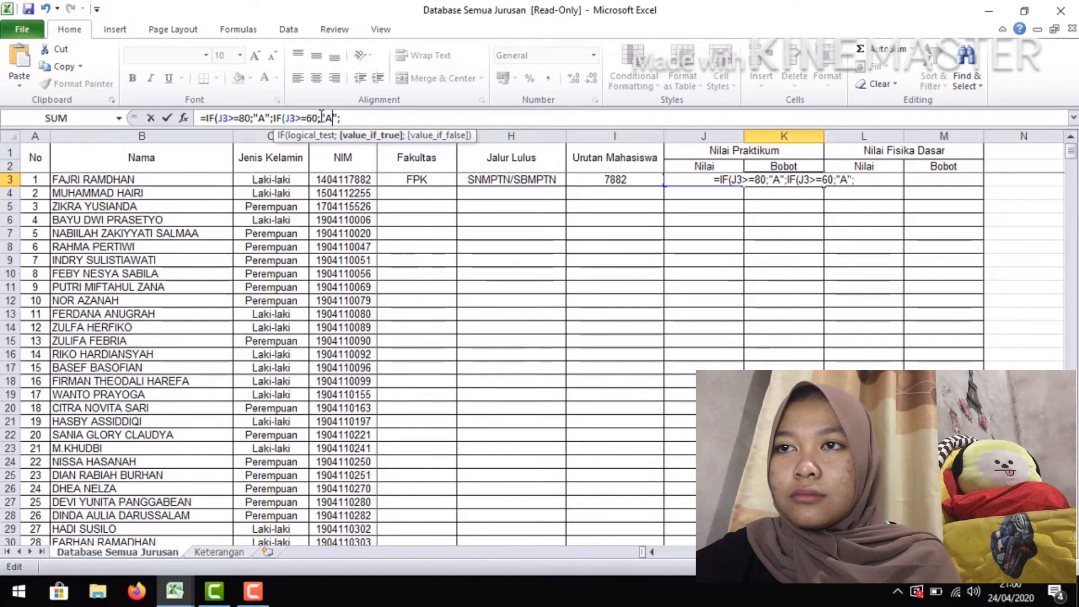
pyautogui.press('BackSpace')
pyautogui.write('B')
pyautogui.press('Right')
pyautogui.press('Right')
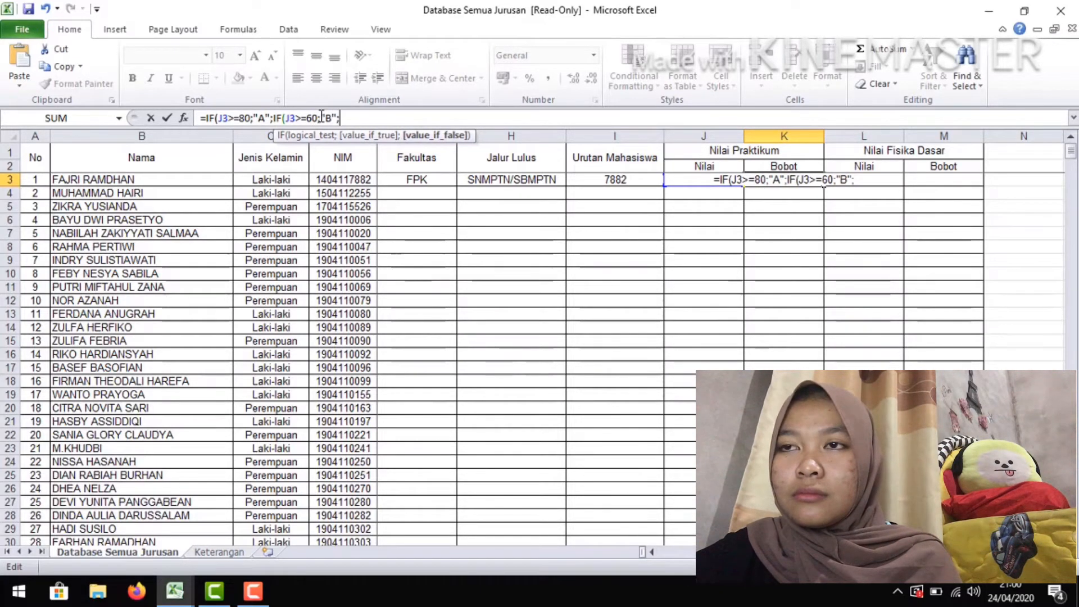
# Append a third copy of the IF segment to the K3 formula and set its threshold to 40
pyautogui.hotkey('ctrl', 'v')
pyautogui.press('Left')
pyautogui.press('Left')
pyautogui.press('Left')
pyautogui.press('Left')
pyautogui.press('Left')
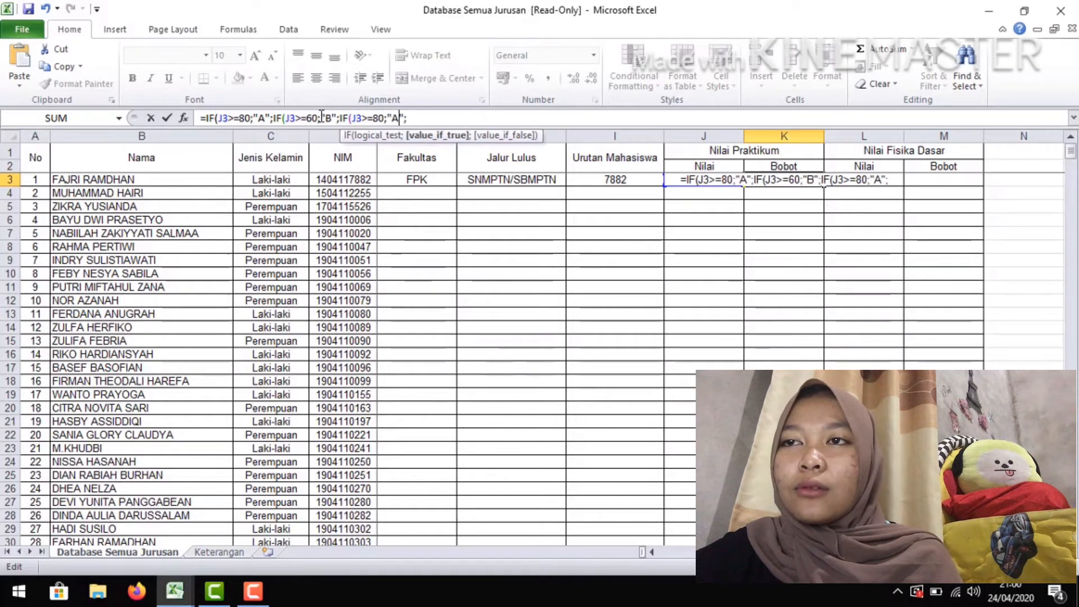
pyautogui.press('BackSpace')
pyautogui.press('BackSpace')
pyautogui.write('40')
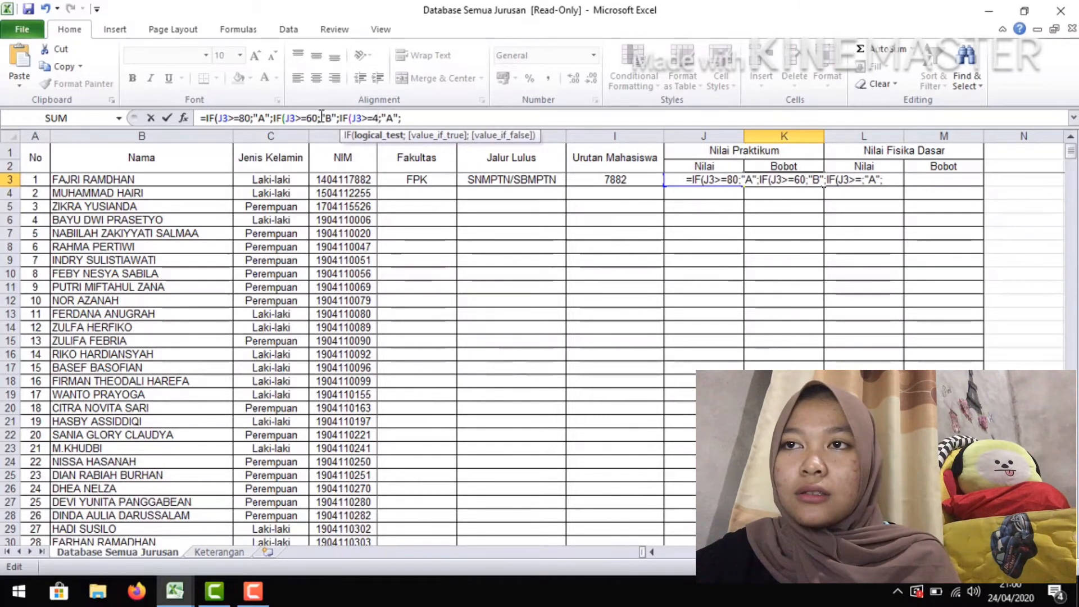
# Change the return text of the third IF segment in K3 to "C"
pyautogui.press('Right')
pyautogui.press('Right')
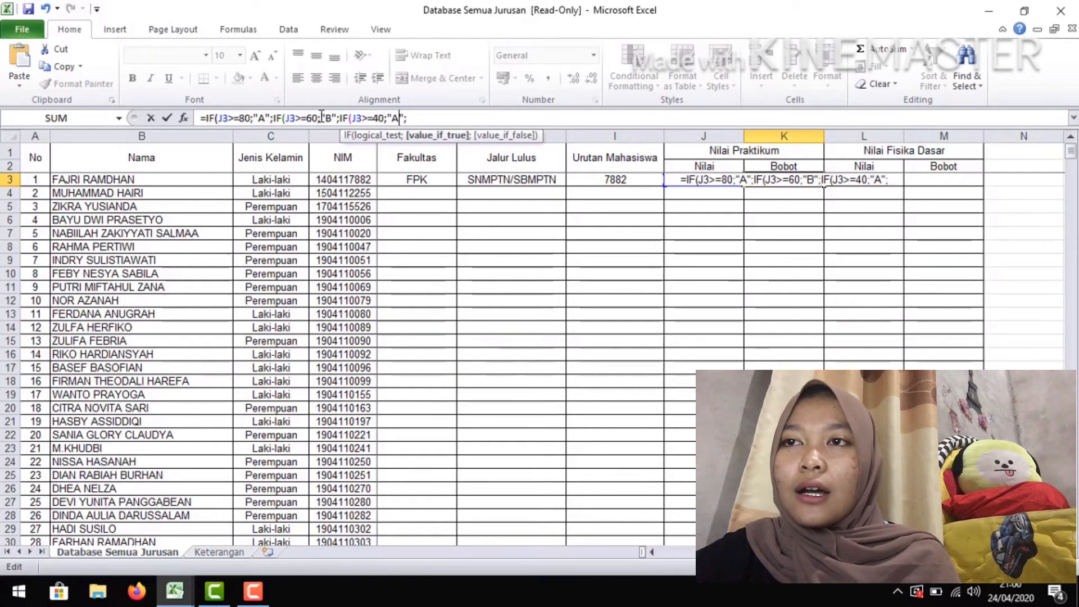
pyautogui.press('Delete')
pyautogui.write('C')
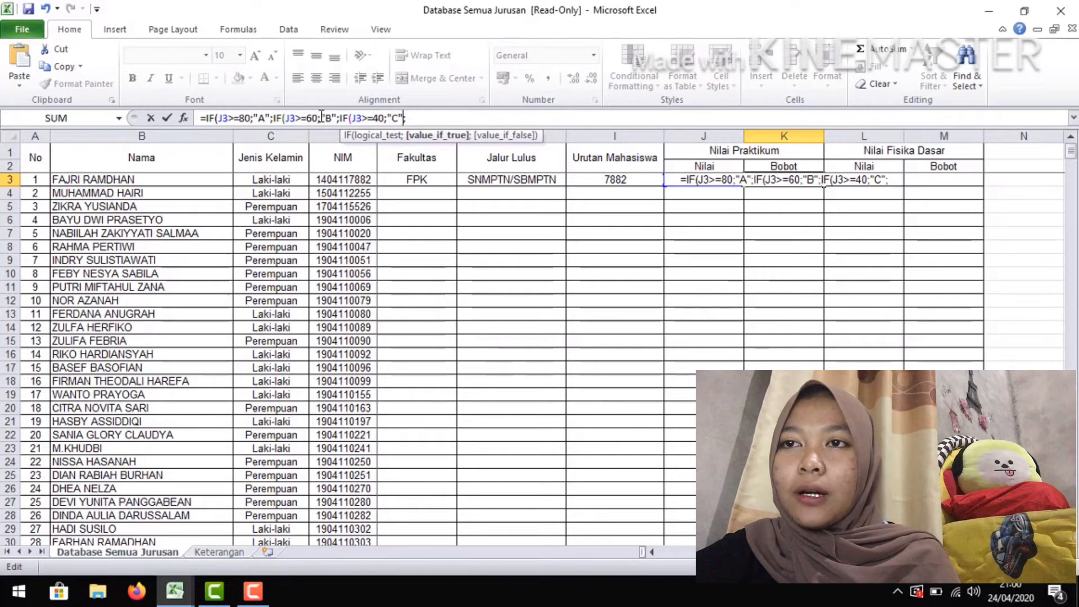
pyautogui.press('Right')
pyautogui.press('Right')
# Append a fourth copy of the IF segment to the K3 formula and set its threshold to 20
pyautogui.write('IF(J3>=80;"A";')
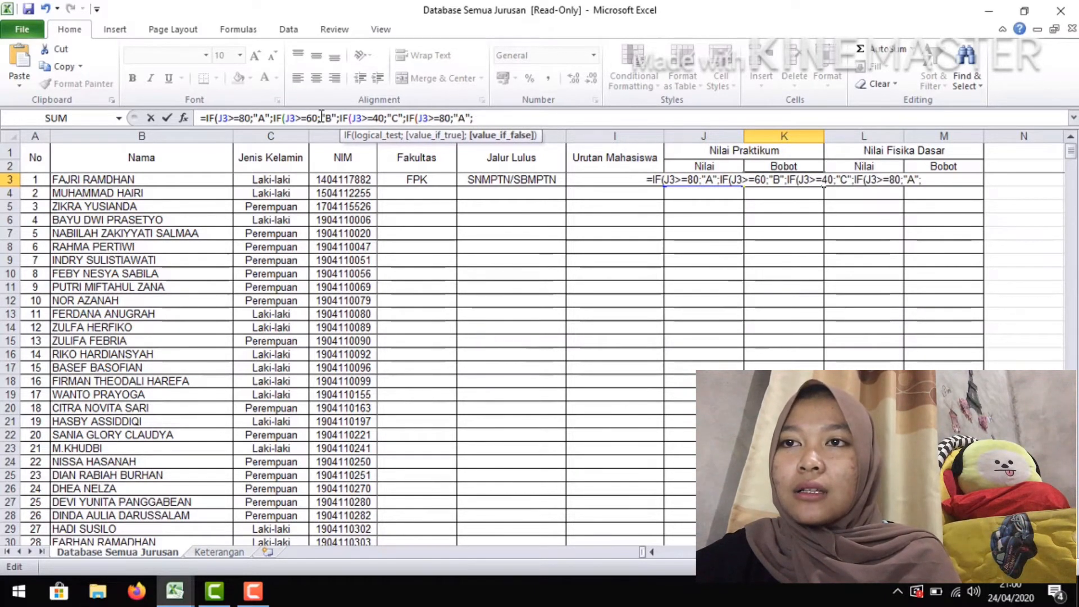
pyautogui.press('Left')
pyautogui.press('Left')
pyautogui.press('Left')
pyautogui.press('Left')
pyautogui.press('Left')
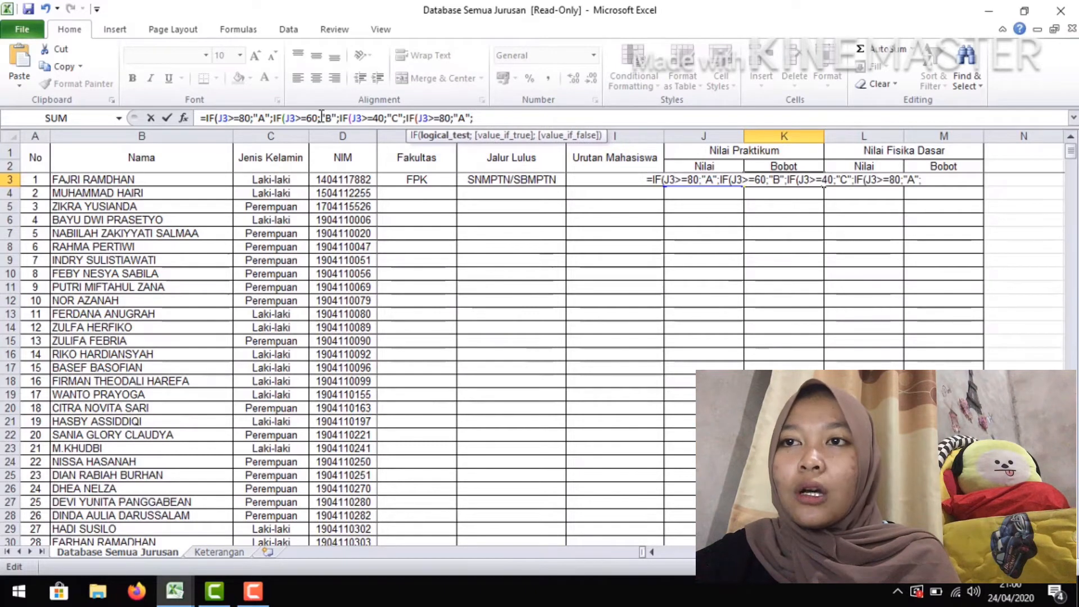
pyautogui.press('BackSpace')
pyautogui.write('20')
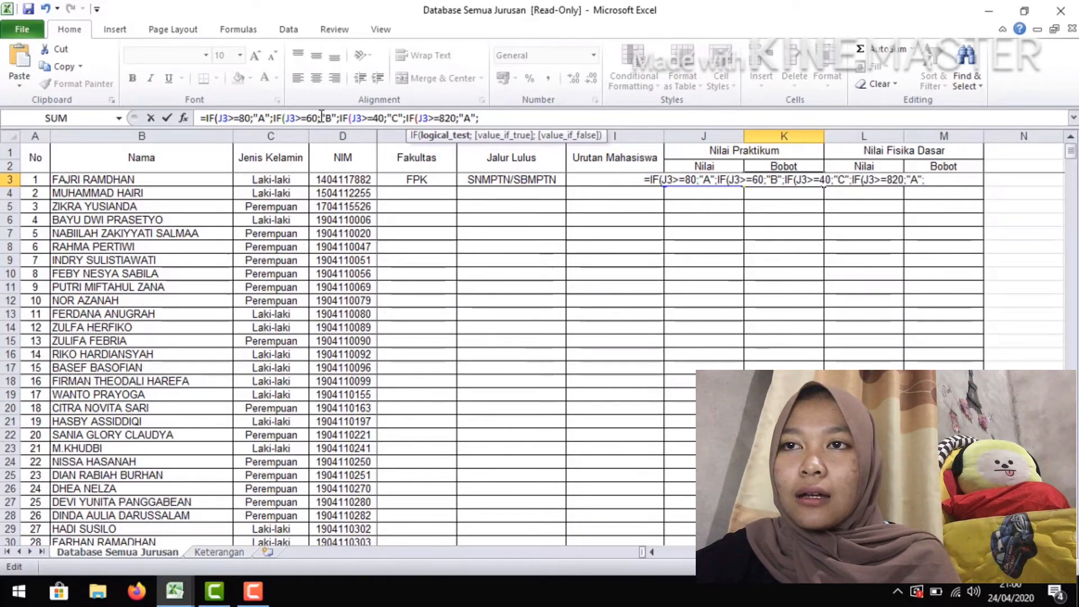
pyautogui.press('BackSpace')
pyautogui.press('BackSpace')
pyautogui.press('BackSpace')
pyautogui.write('20')
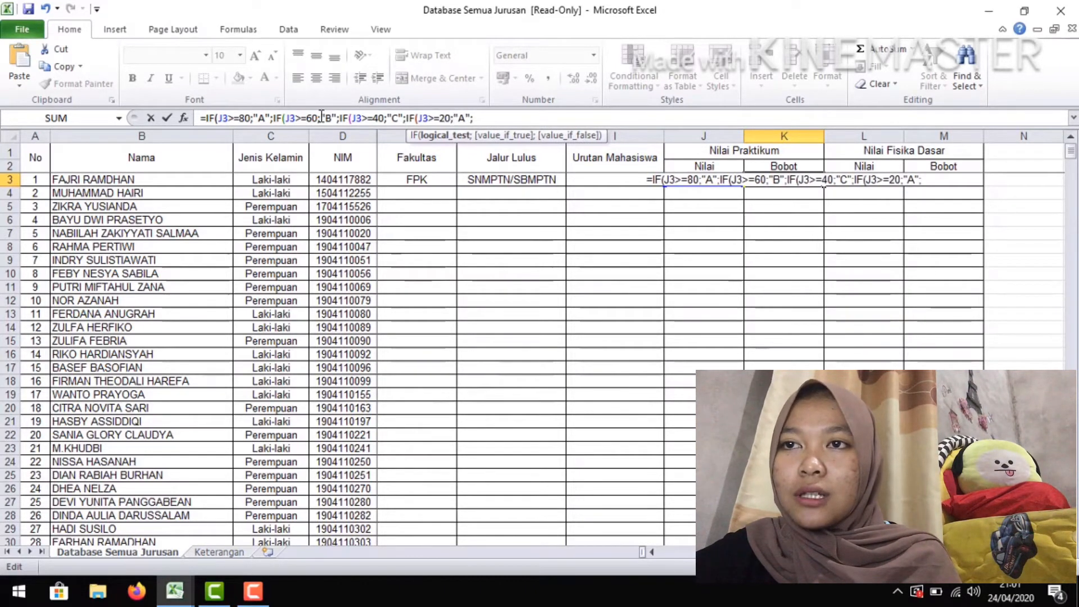
# Change the return text of the fourth IF segment in K3 to "D"
pyautogui.press('Right')
pyautogui.press('Right')
pyautogui.press('Right')
pyautogui.press('BackSpace')
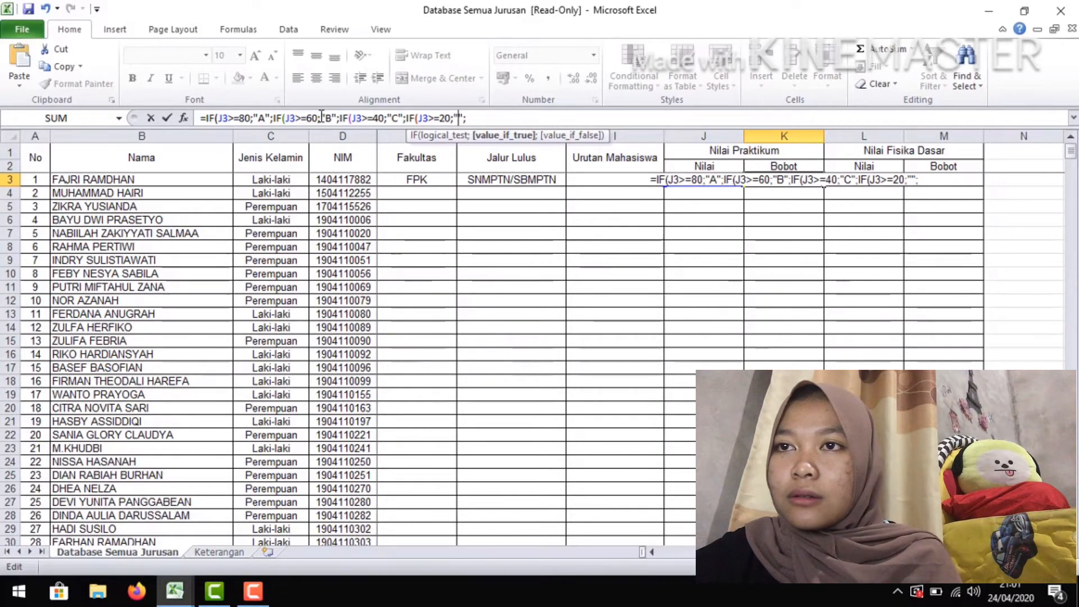
pyautogui.write('D')
pyautogui.press('Right')
pyautogui.press('Right')
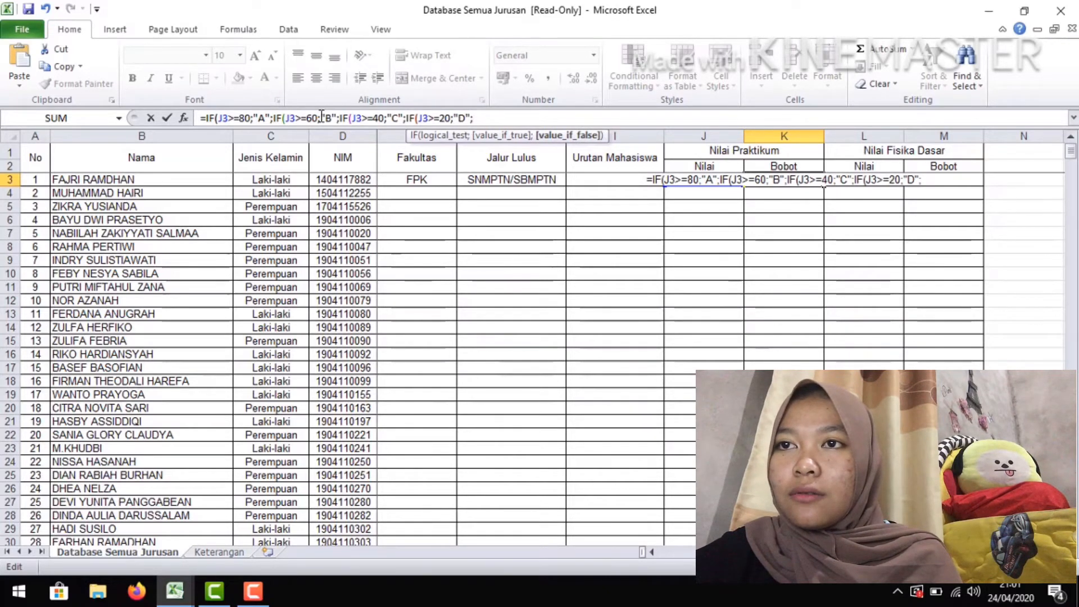
# Add "E" as the final value if false in K3, close all four nested IFs and enter the formula
pyautogui.write('"')
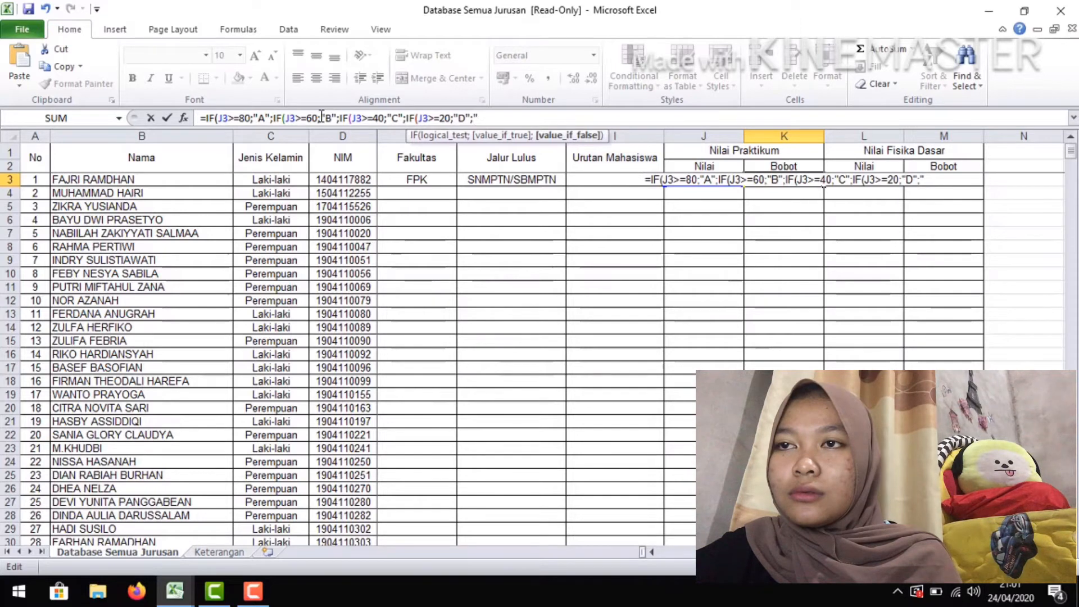
pyautogui.write('E')
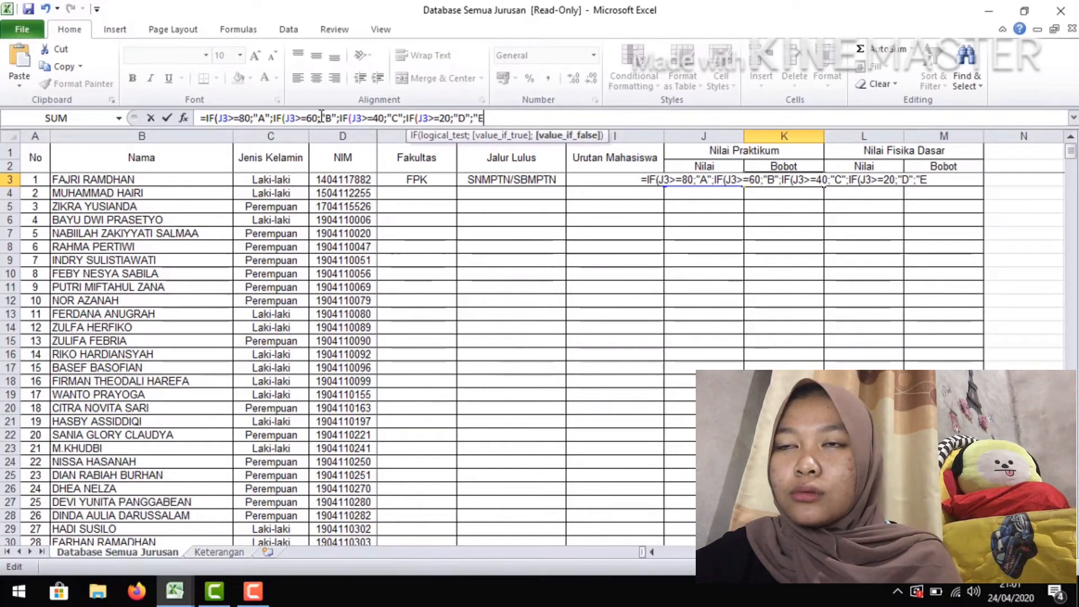
pyautogui.write('"))))')
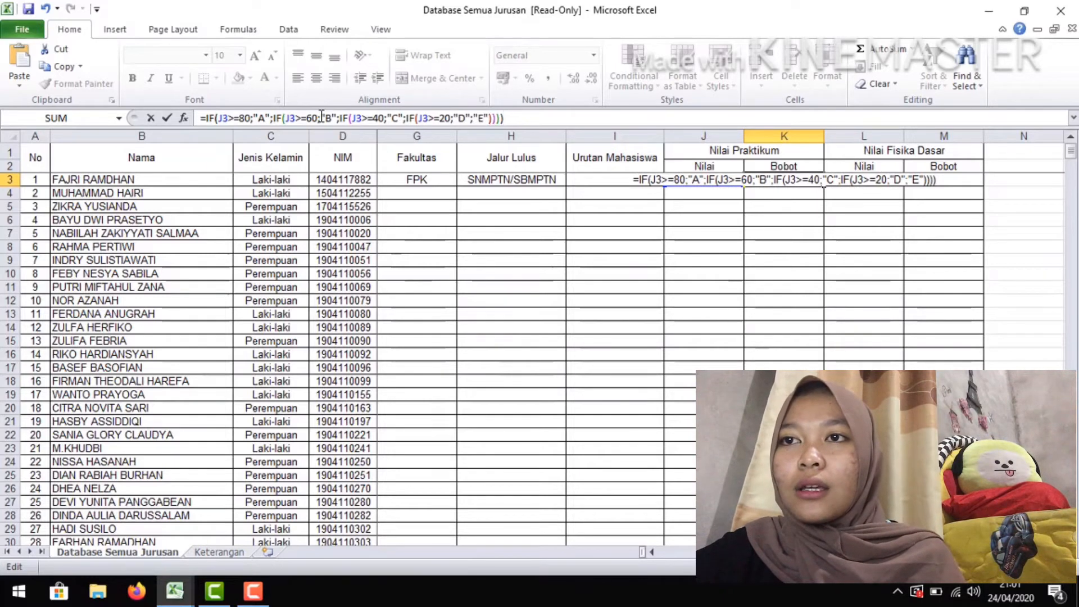
pyautogui.press('Return')
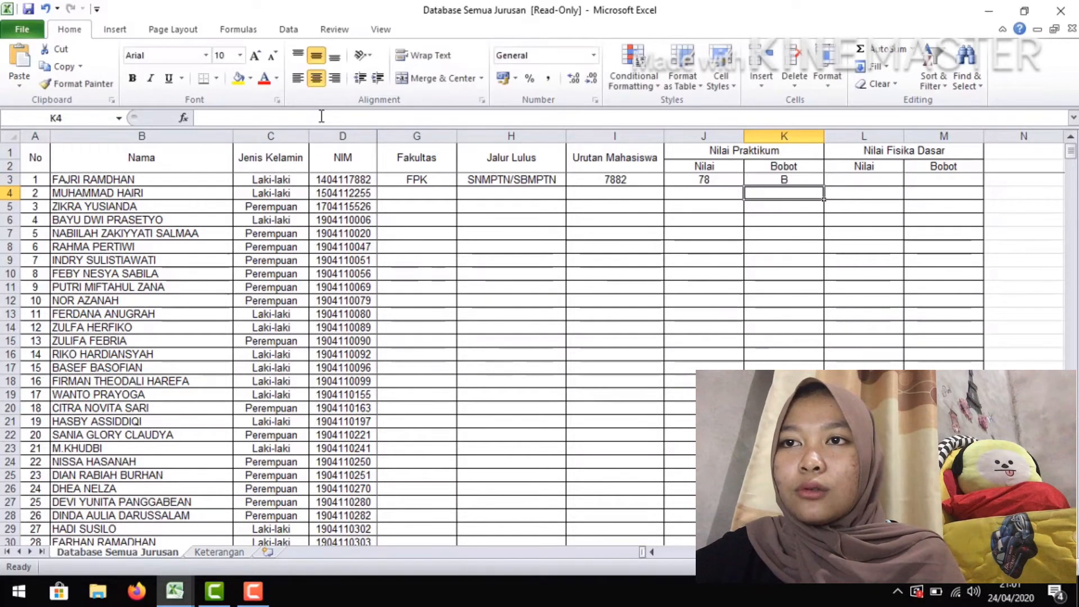
# Enter a formula in L3 that converts the last two digits of the student sequence number to a number: =VALUE(RIGHT(I3;2))
pyautogui.click(847, 180)
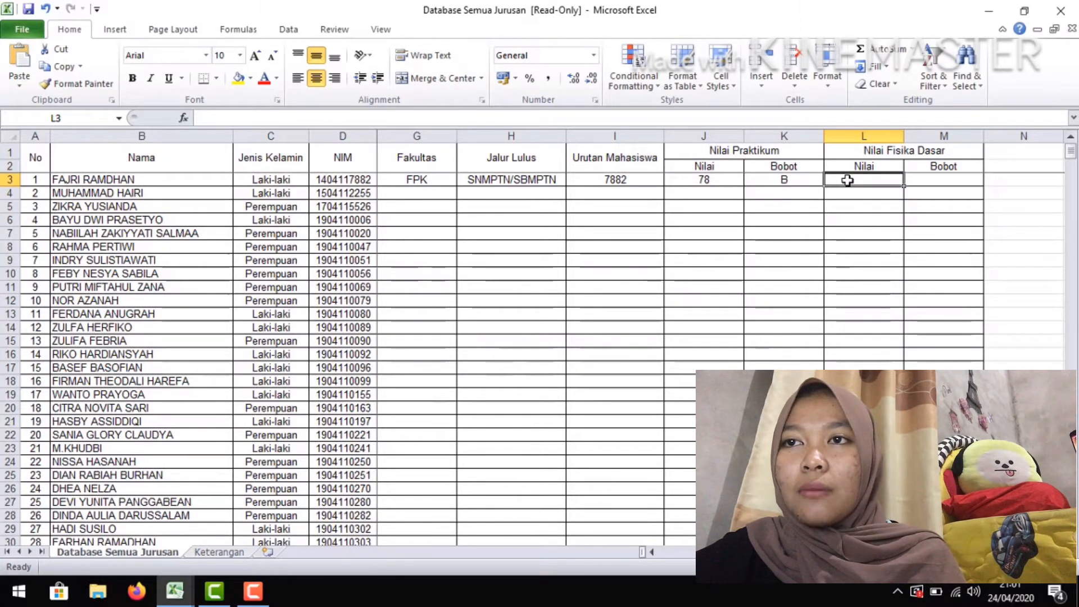
pyautogui.write('=VALUE(')
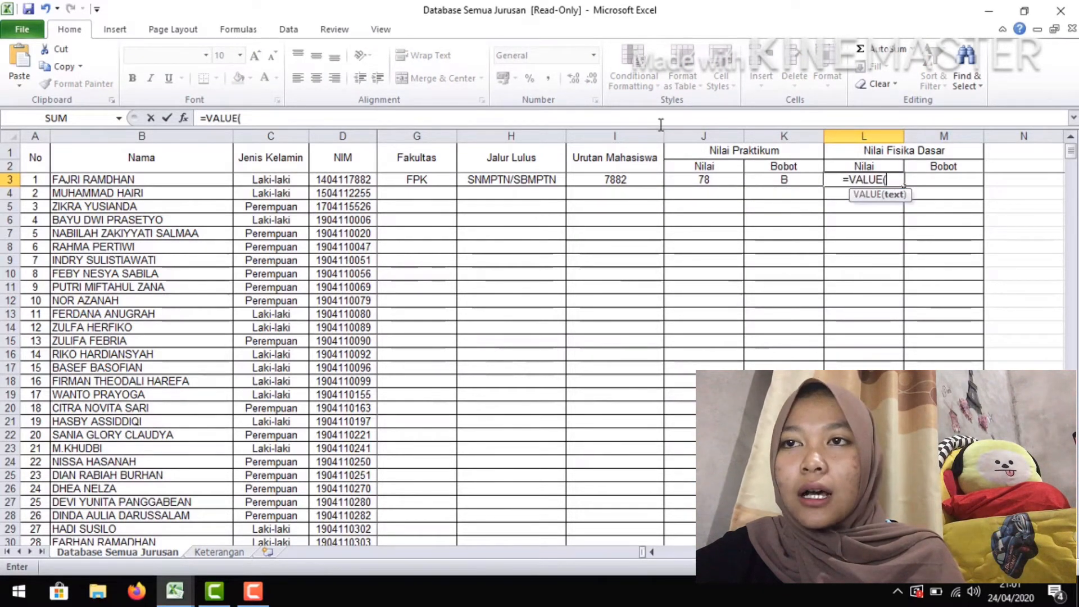
pyautogui.write('RIGHT')
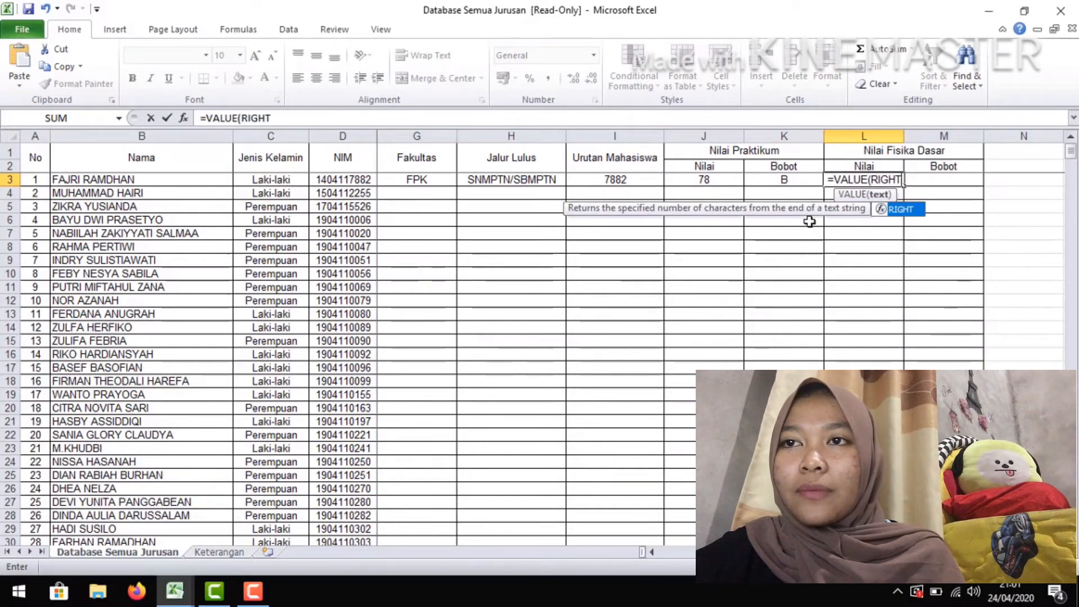
pyautogui.write('(')
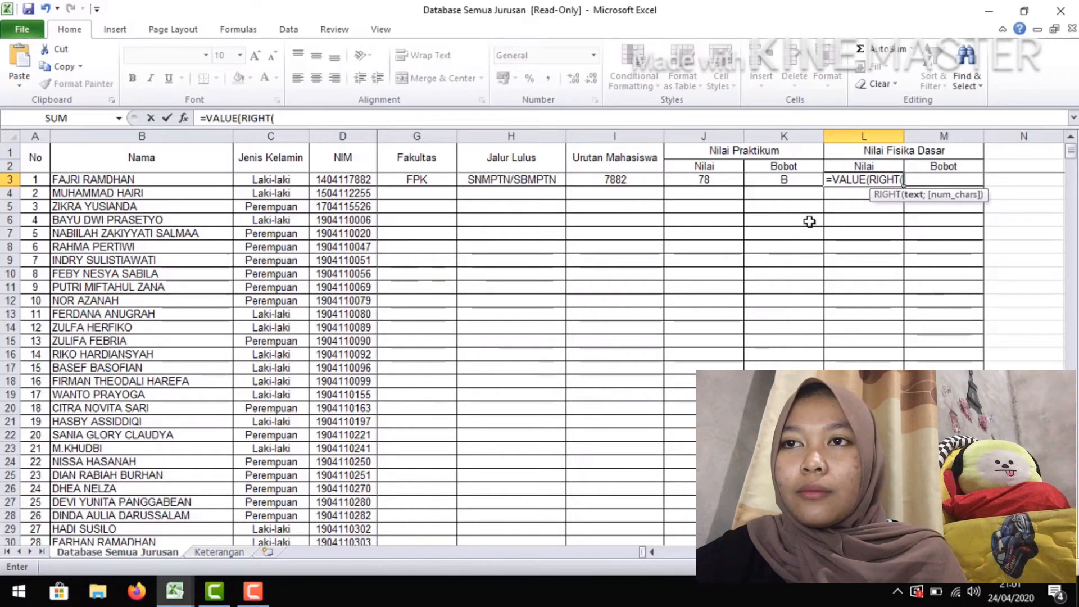
pyautogui.click(654, 182)
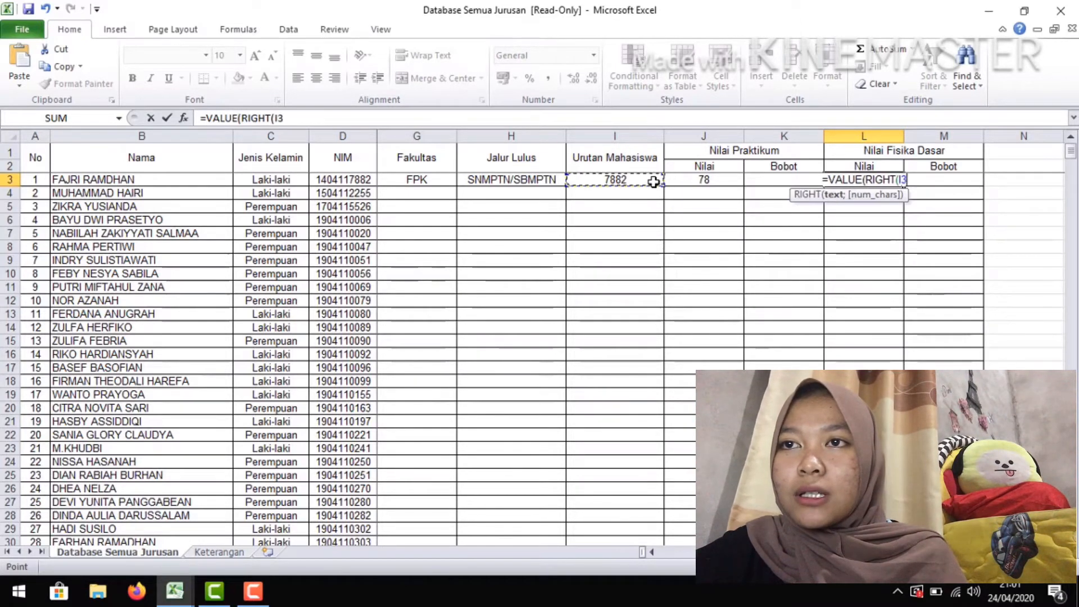
pyautogui.write(';2')
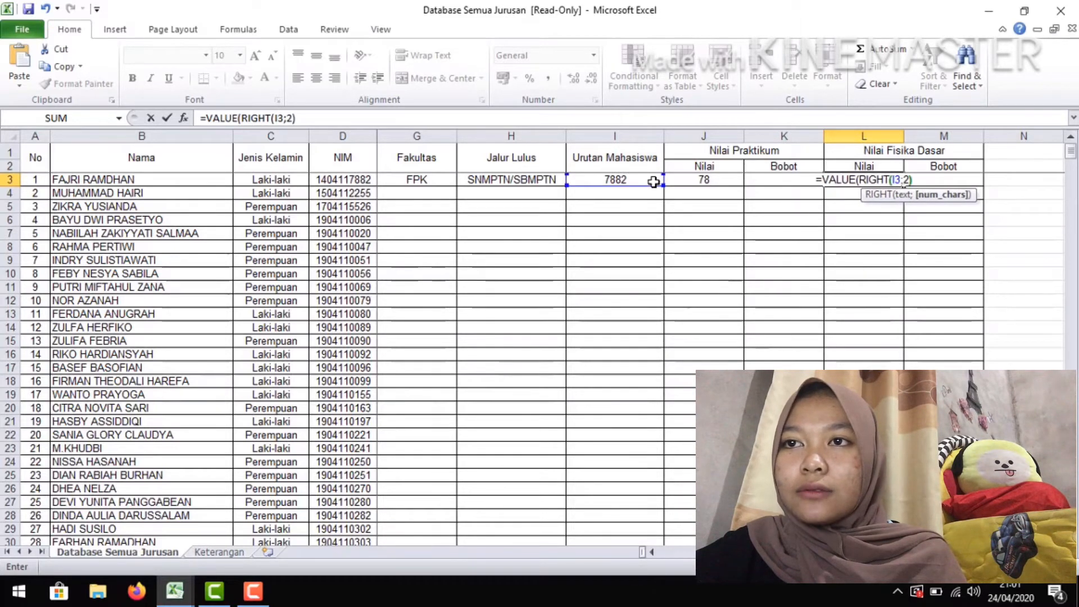
pyautogui.write('))')
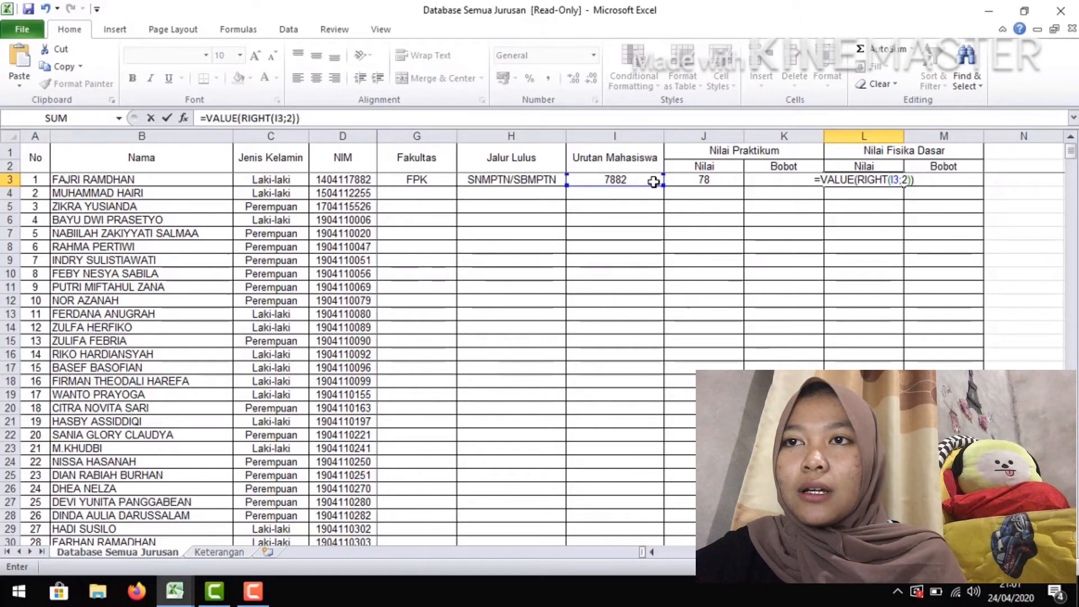
pyautogui.press('Return')
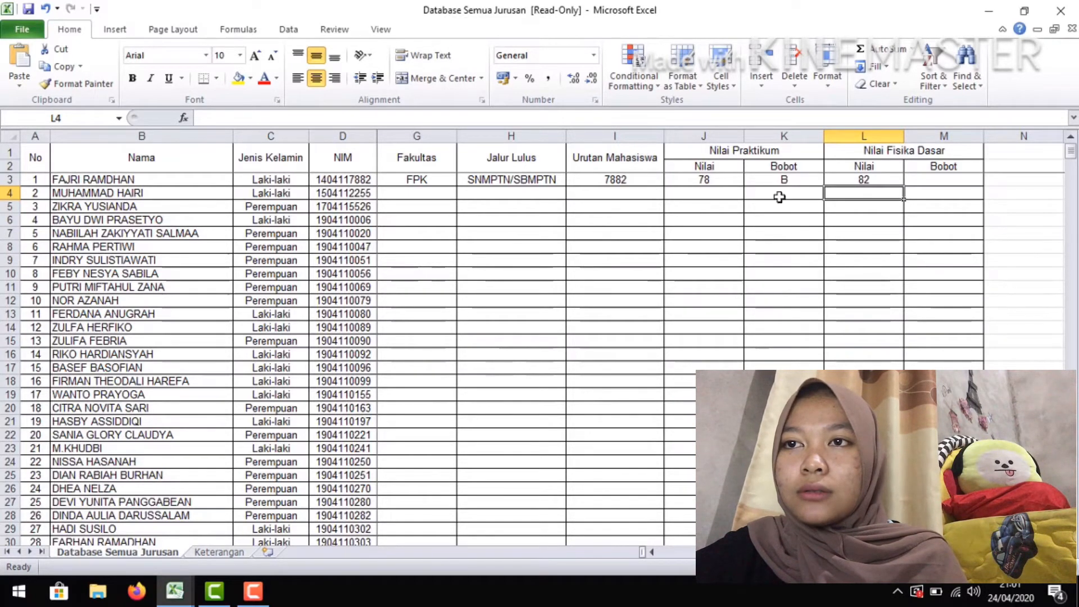
# Start the Fisika Dasar grade weight formula in M3 with =IF(L3>=80;"A"; as its first condition
pyautogui.click(957, 181)
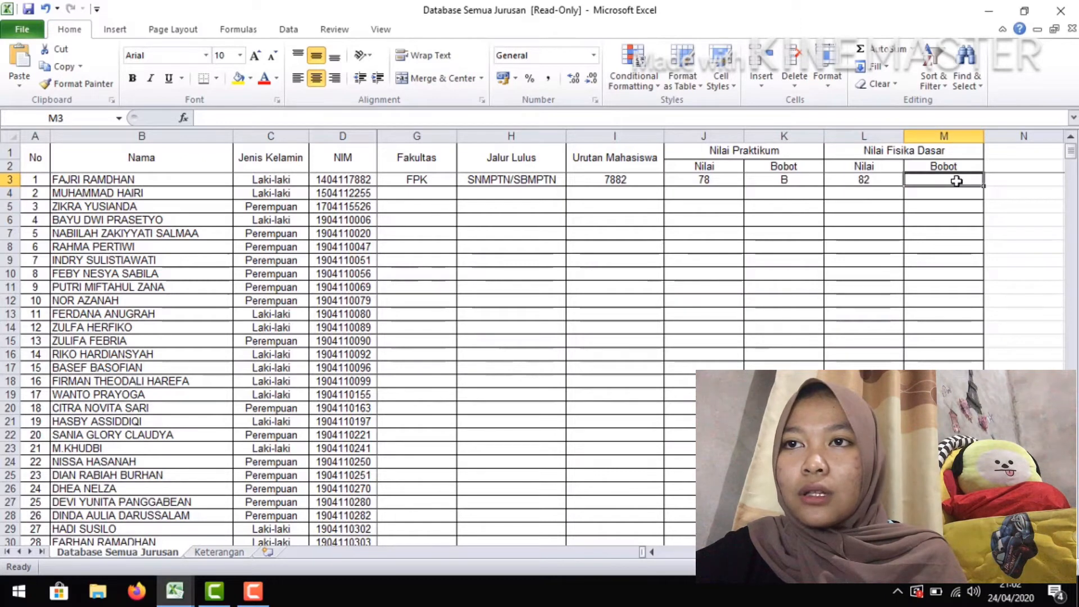
pyautogui.write('=')
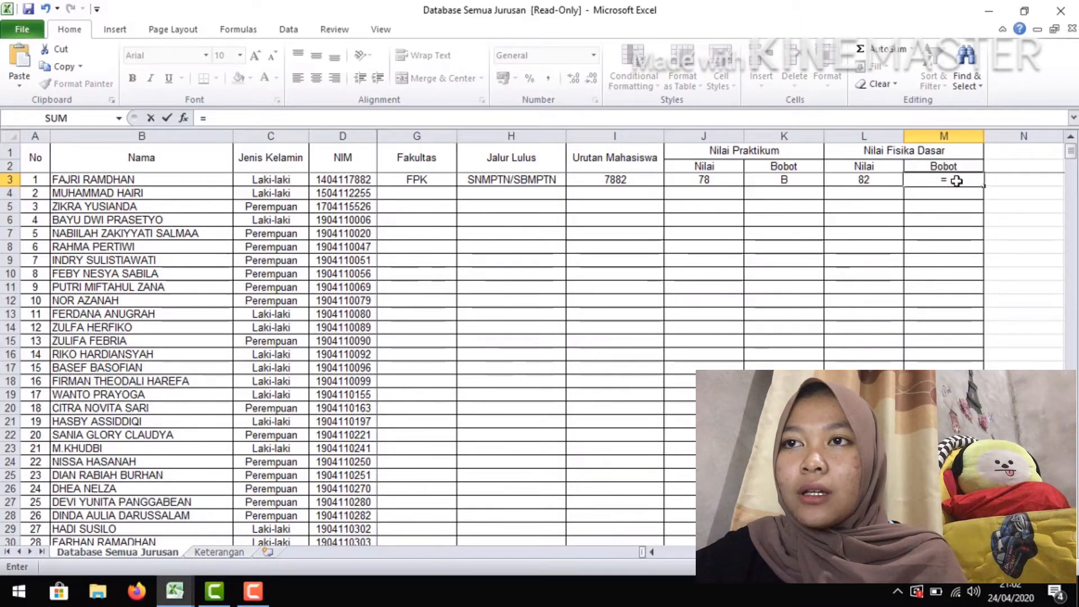
pyautogui.write('IF')
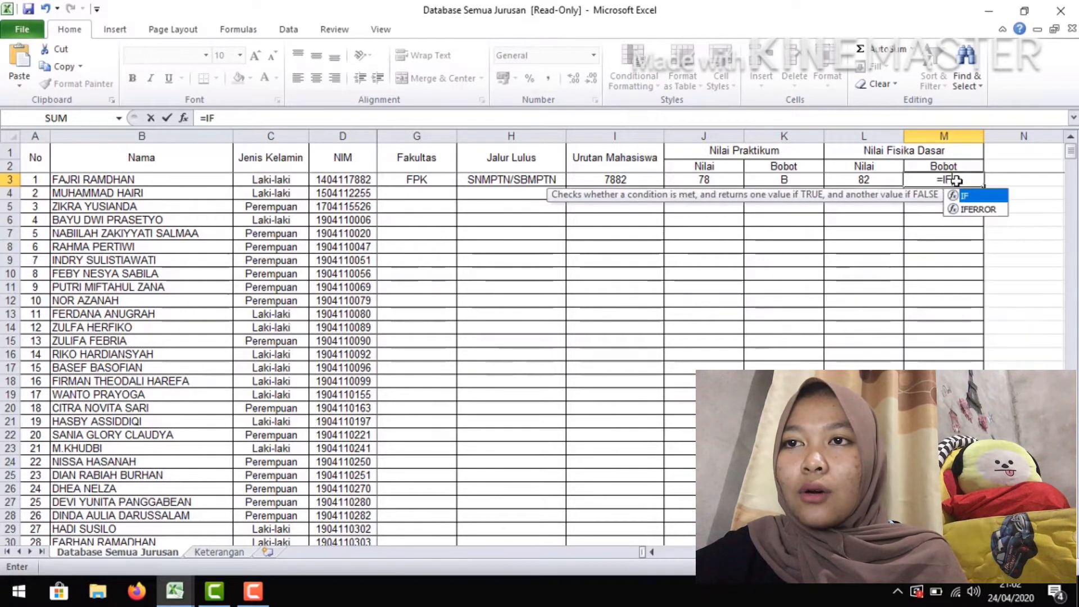
pyautogui.write('(')
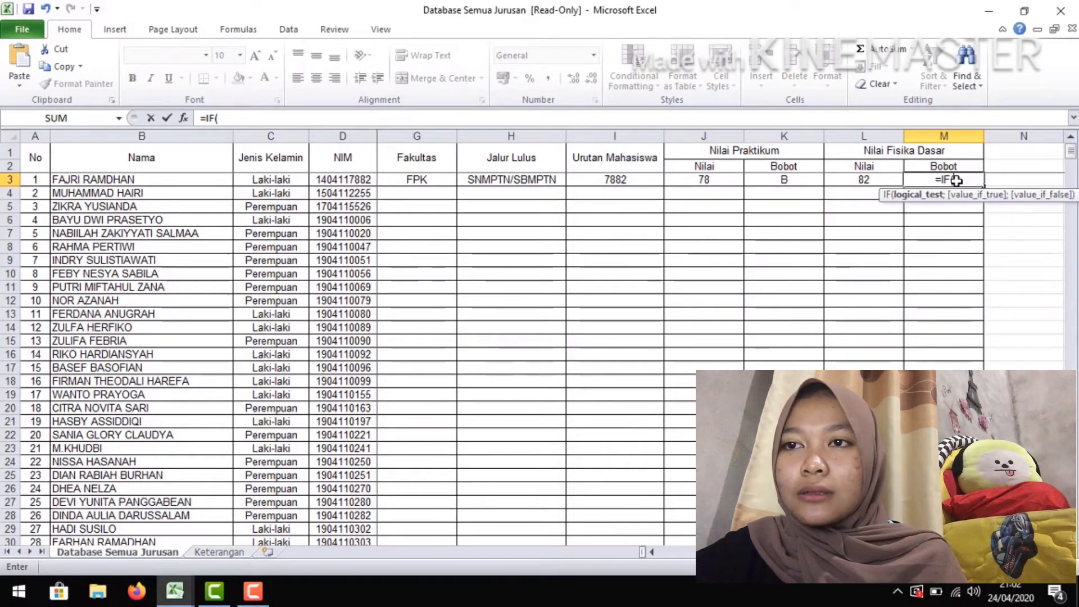
pyautogui.click(848, 188)
pyautogui.click(863, 180)
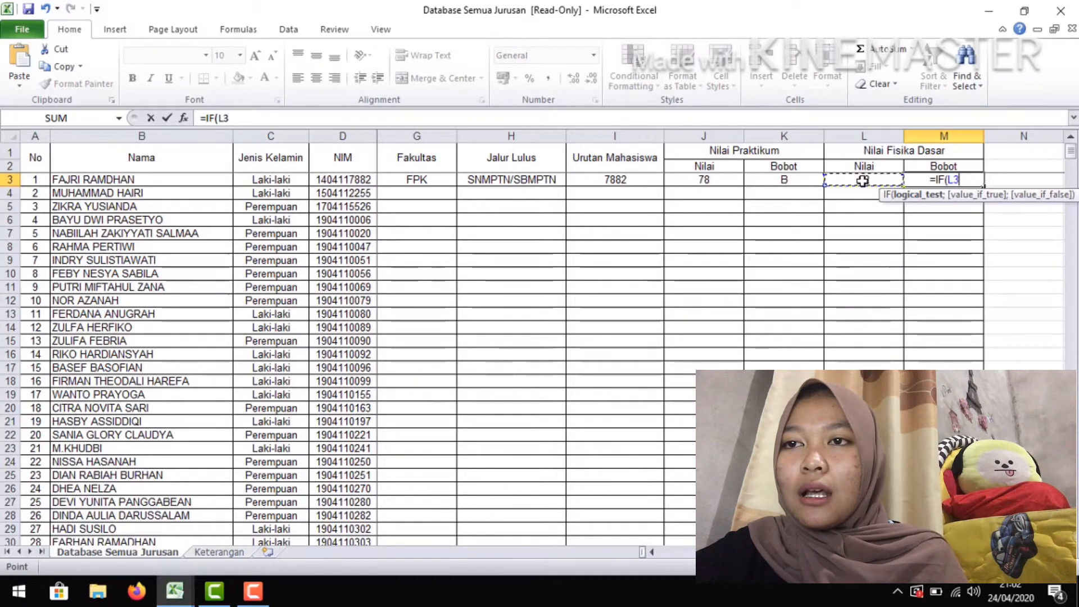
pyautogui.write('>')
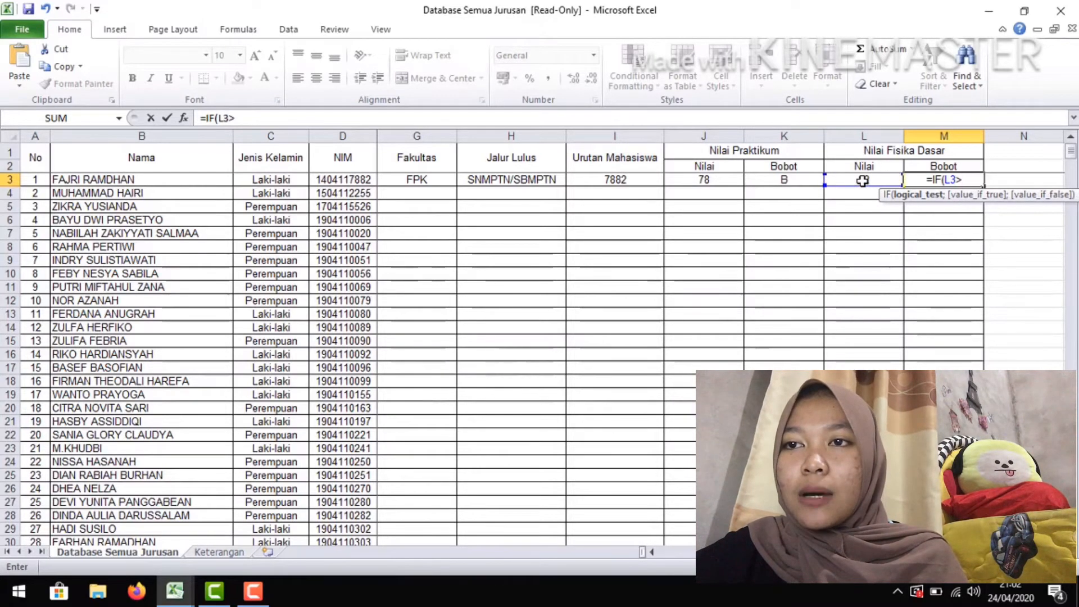
pyautogui.write('=80')
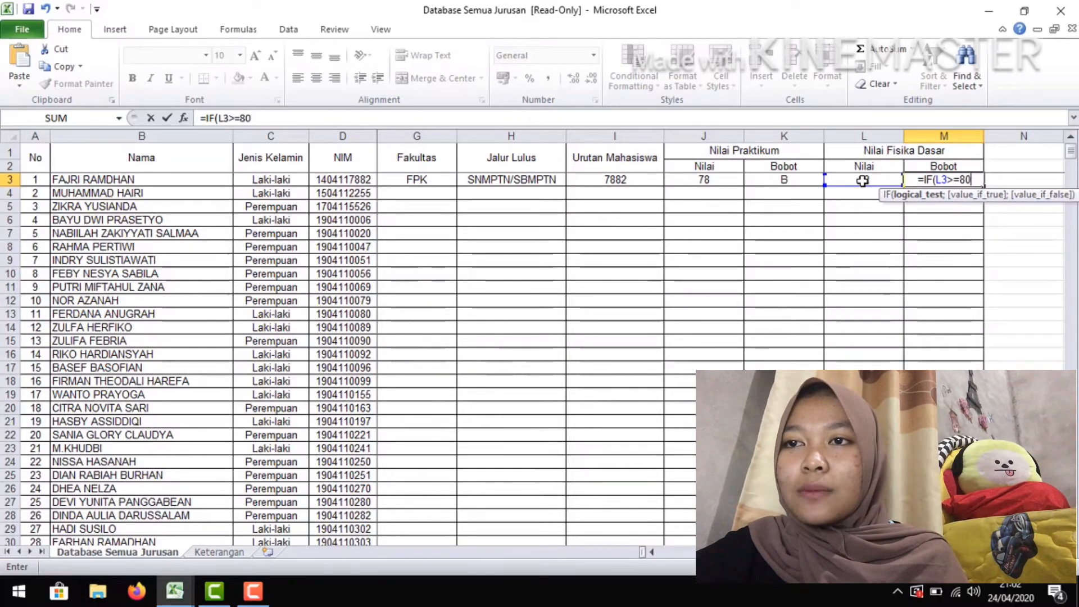
pyautogui.write(';')
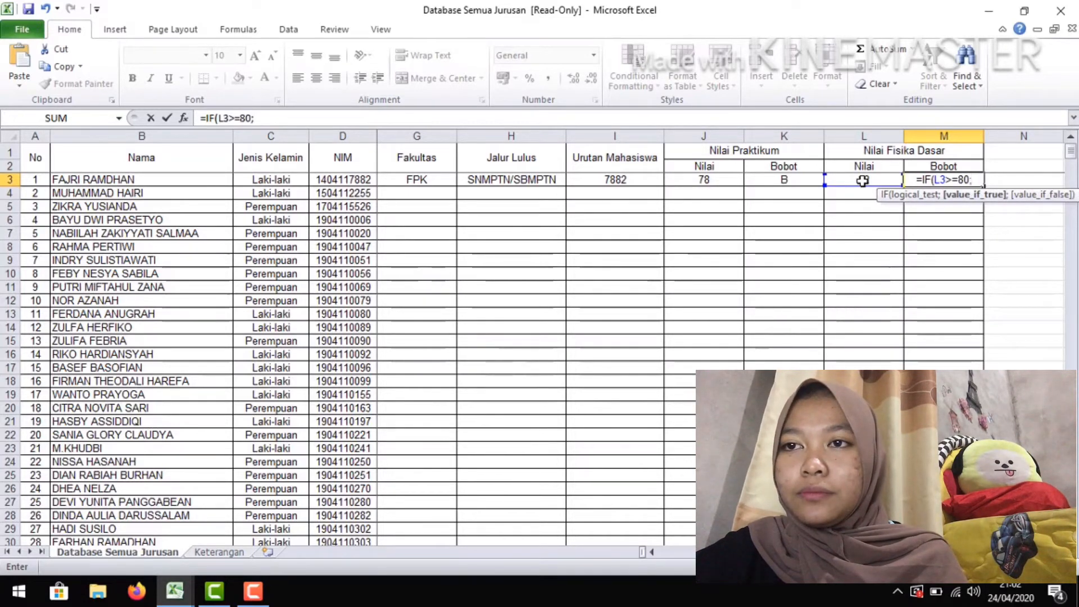
pyautogui.write('"A')
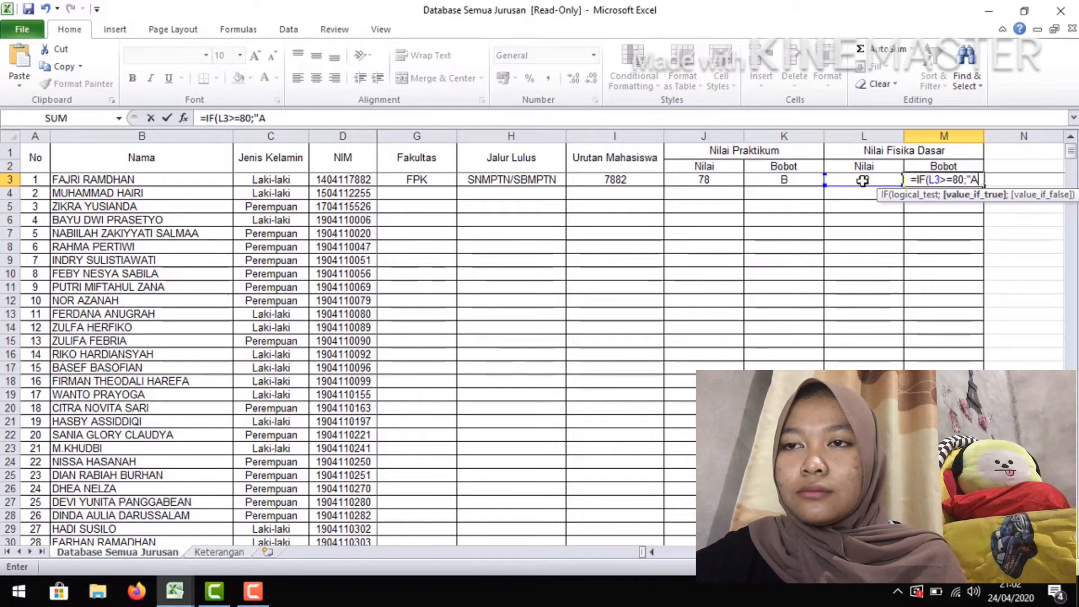
pyautogui.write('";')
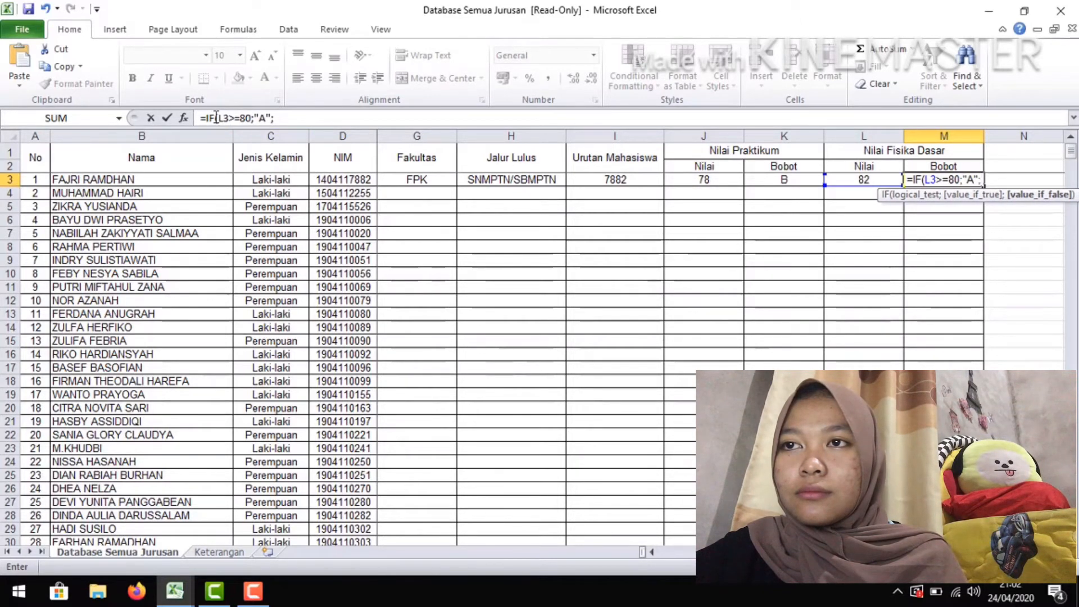
# Append a copy of the (L3>=80;"A"; segment to the M3 formula, with return text "B" and threshold 60
pyautogui.moveTo(215, 118); pyautogui.dragTo(275, 119)
pyautogui.hotkey('ctrl', 'c')
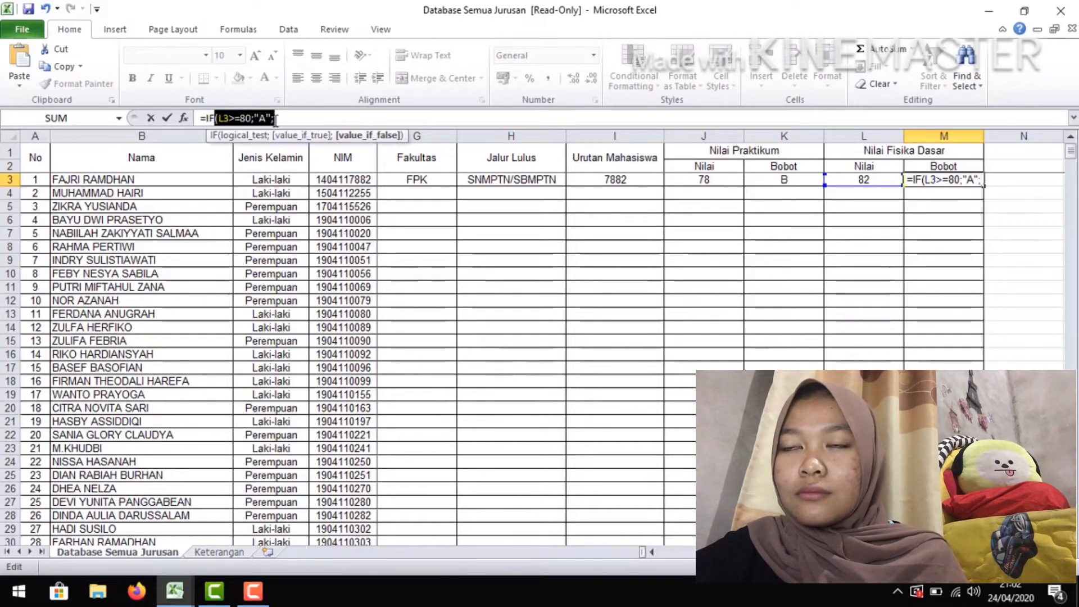
pyautogui.click(275, 119)
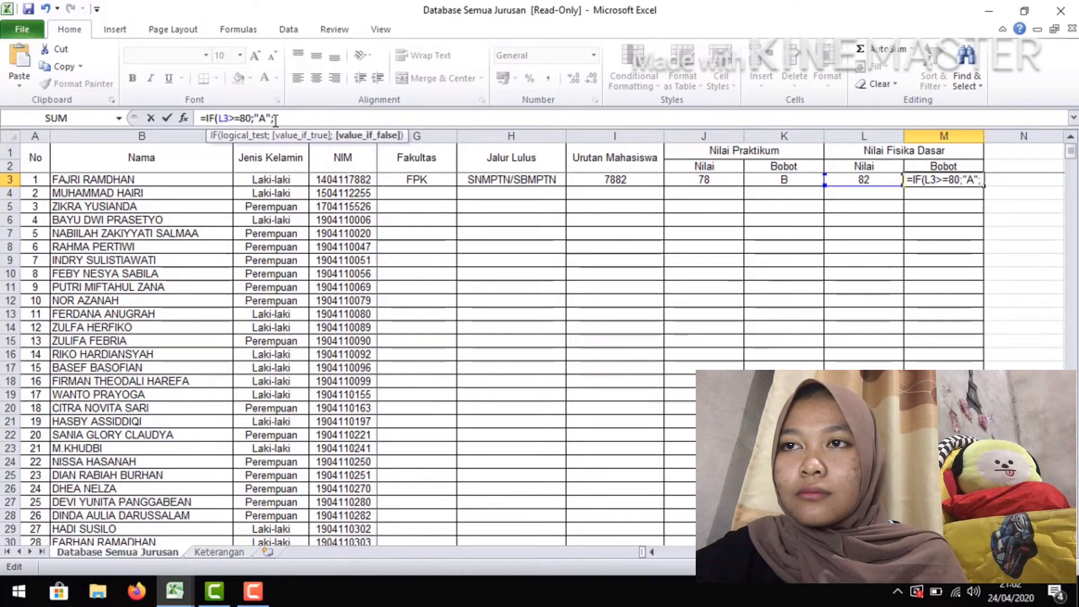
pyautogui.hotkey('ctrl', 'v')
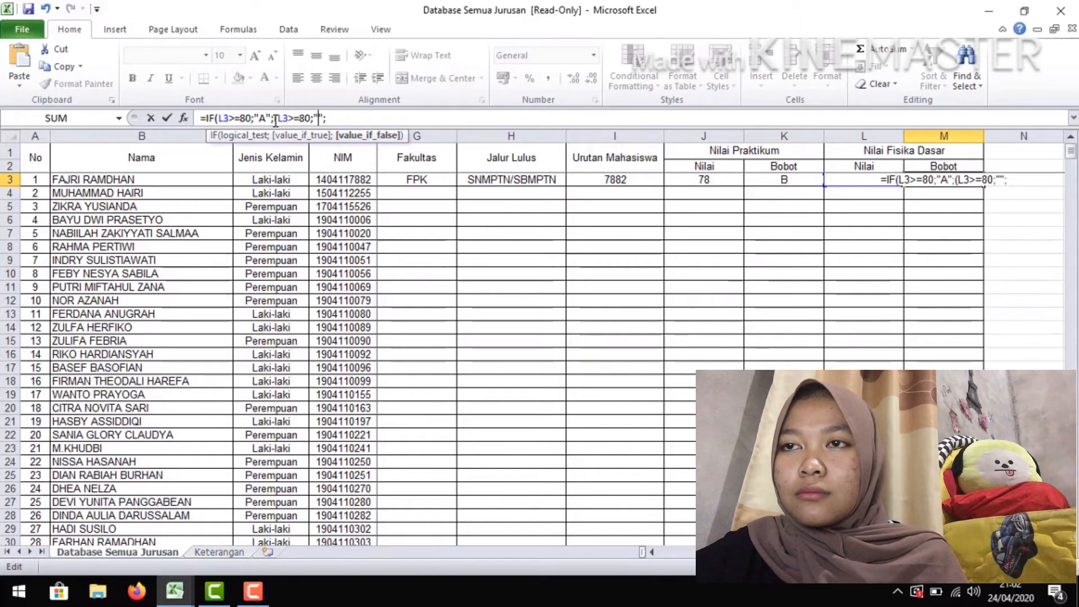
pyautogui.press('BackSpace')
pyautogui.write('B')
pyautogui.press('Left')
pyautogui.press('Left')
pyautogui.press('Left')
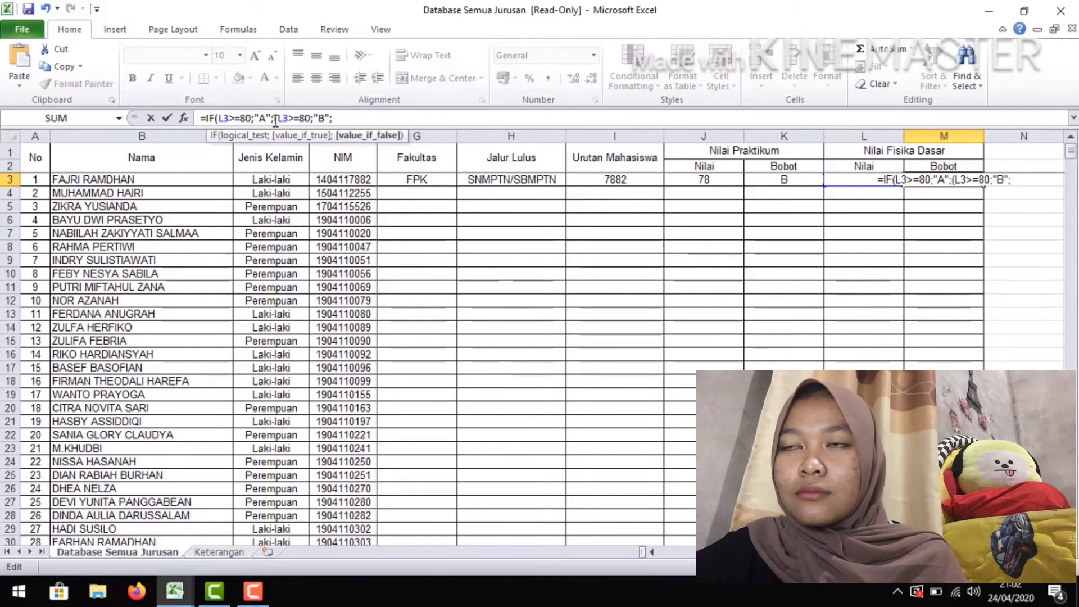
pyautogui.press('BackSpace')
pyautogui.press('BackSpace')
pyautogui.write('60')
pyautogui.press('Right')
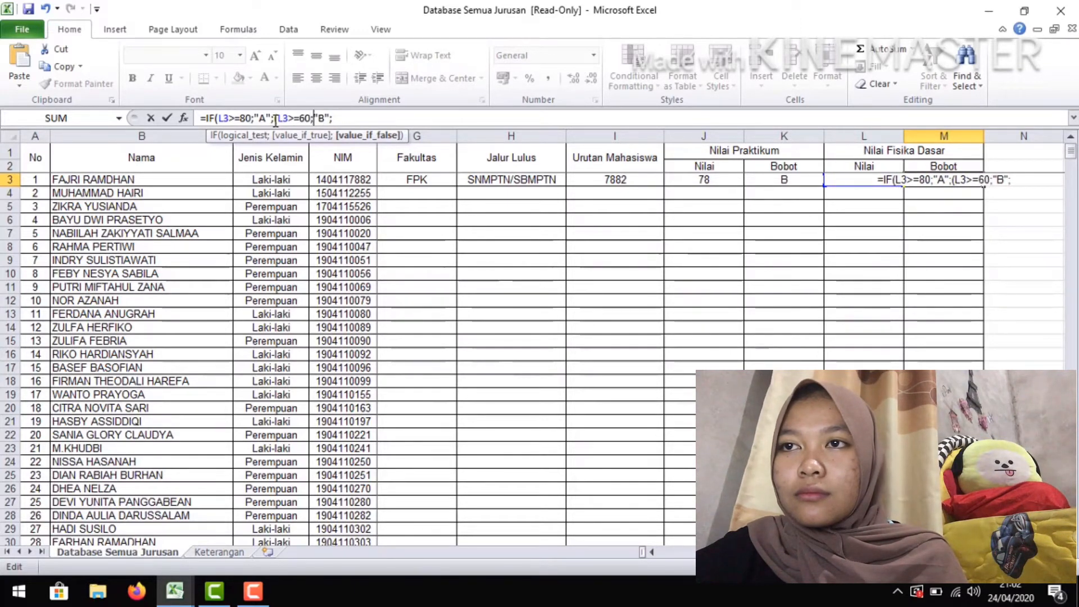
# Append a third condition segment to the M3 formula, with return text "C" and threshold 40
pyautogui.hotkey('ctrl', 'v')
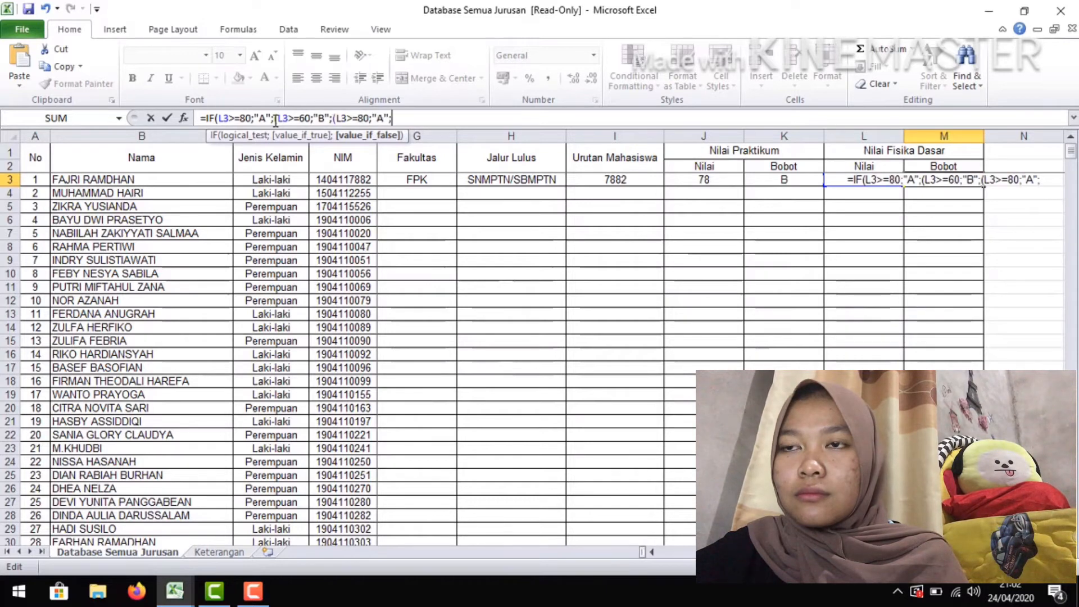
pyautogui.press('Left')
pyautogui.press('Left')
pyautogui.press('Left')
pyautogui.press('Left')
pyautogui.press('Left')
pyautogui.press('BackSpace')
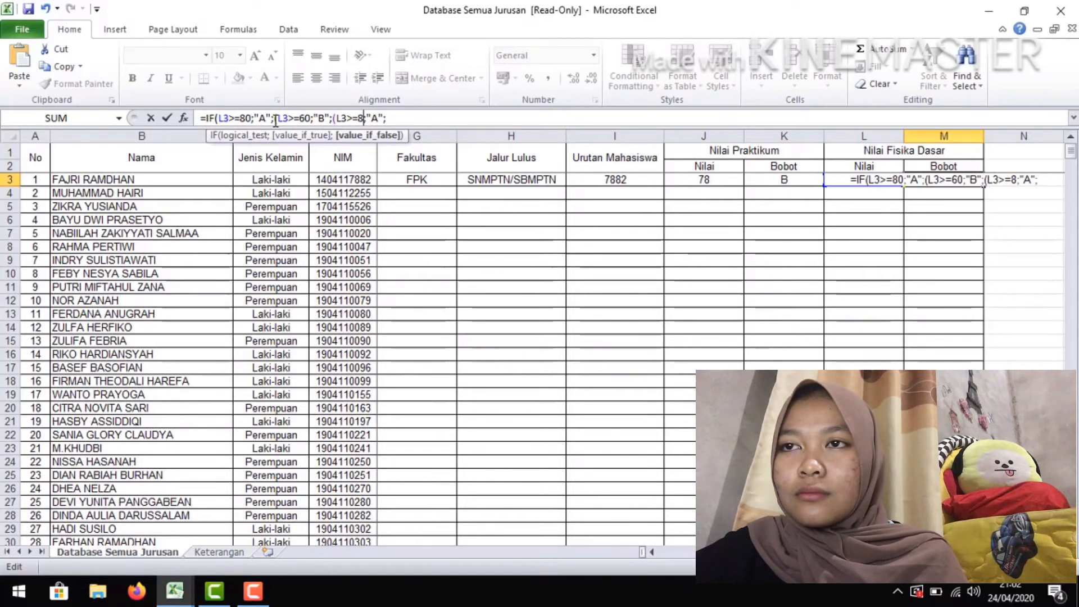
pyautogui.write('6')
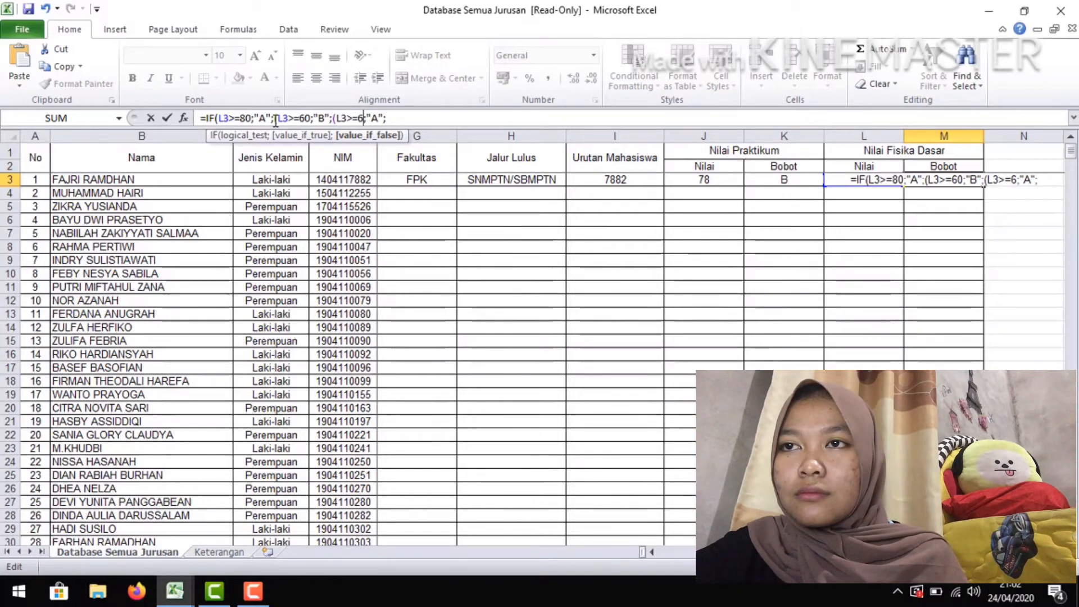
pyautogui.press('BackSpace')
pyautogui.press('BackSpace')
pyautogui.write('60')
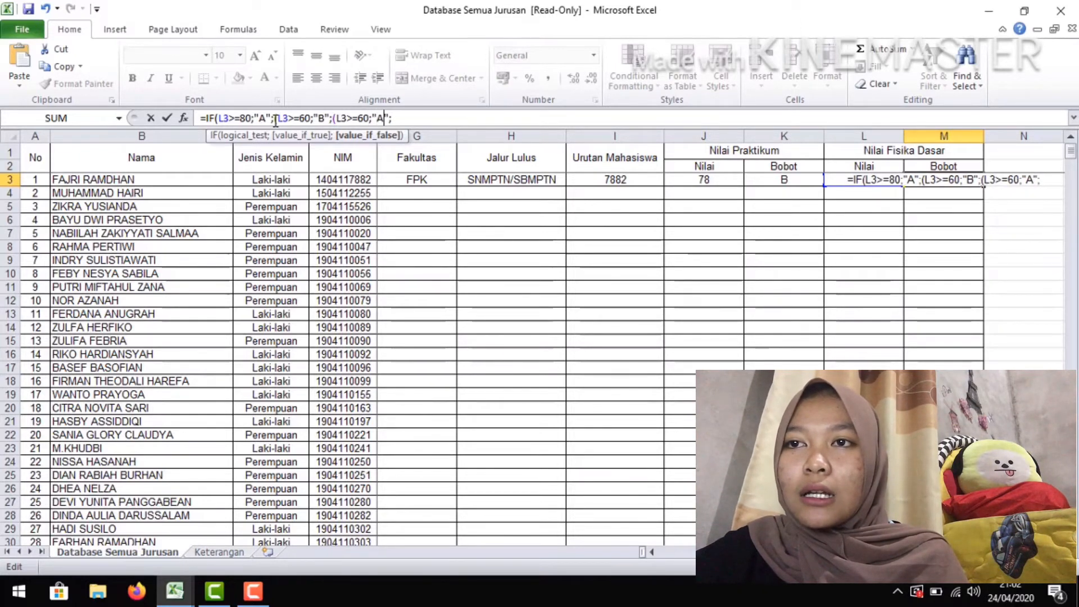
pyautogui.press('BackSpace')
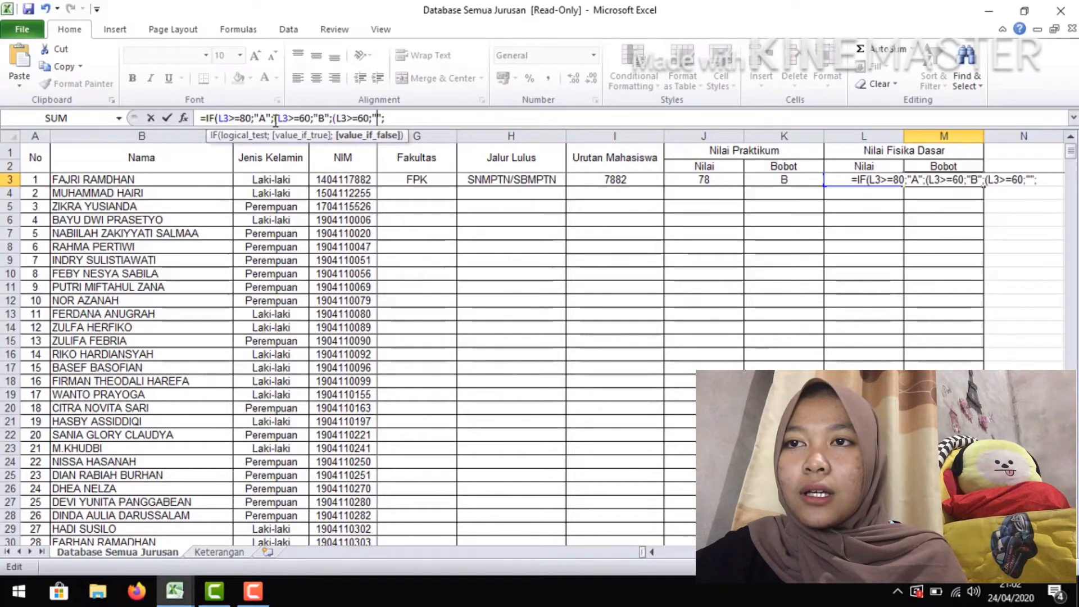
pyautogui.write('C')
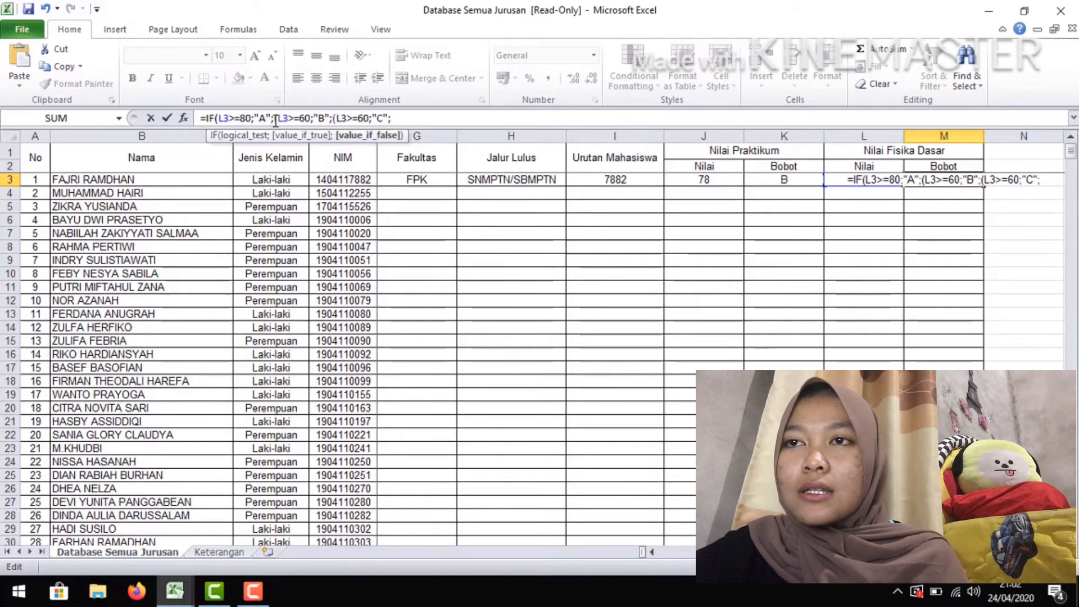
pyautogui.press('BackSpace')
pyautogui.write('40;"C";')
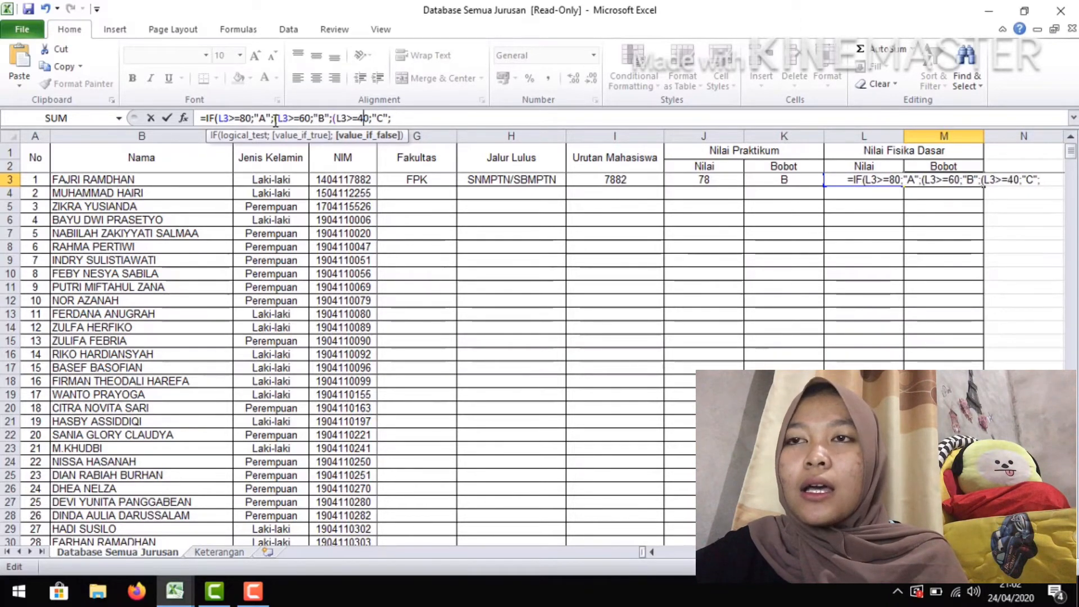
pyautogui.write('(L3>=80;"A";')
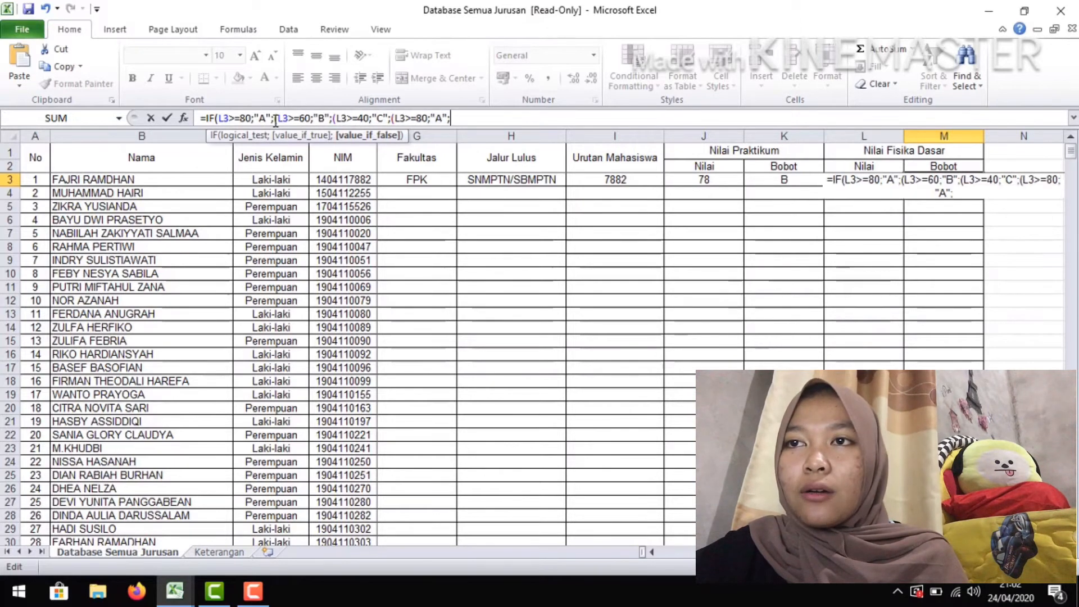
# Append a fourth copy of the condition segment to the M3 formula and set its threshold to 20
pyautogui.press('Left')
pyautogui.press('Left')
pyautogui.press('Left')
pyautogui.press('BackSpace')
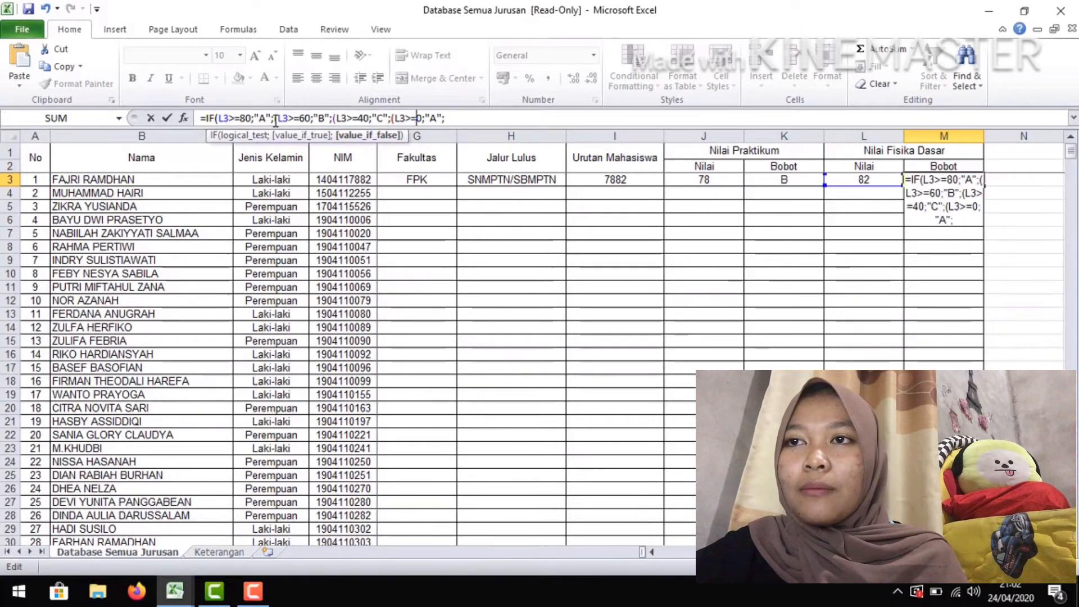
pyautogui.write('2')
pyautogui.press('Right')
pyautogui.press('Right')
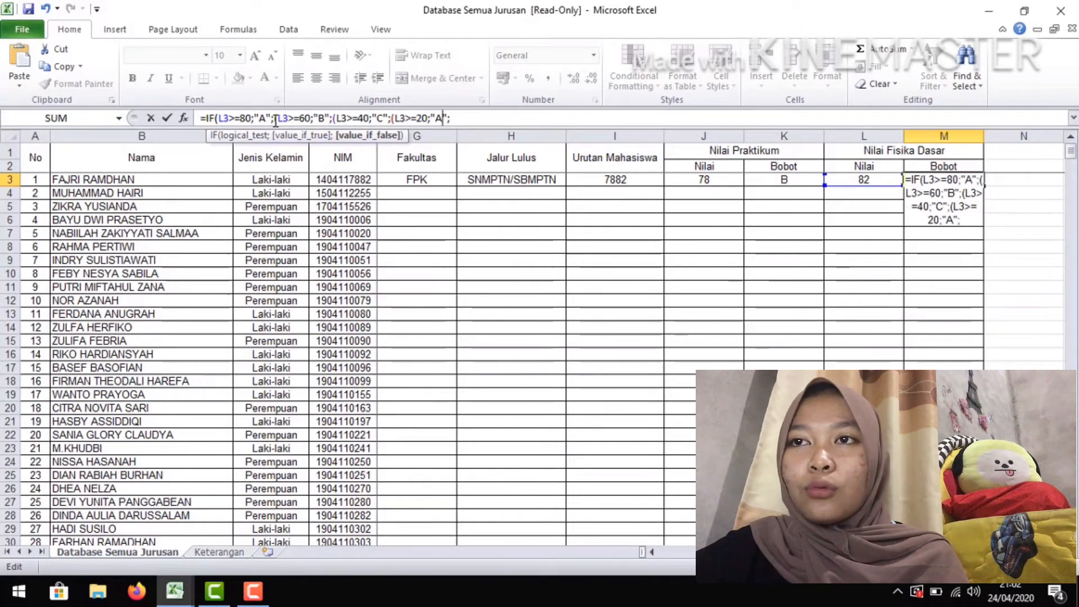
# Change the return text of the fourth condition segment in M3 to "D"
pyautogui.press('BackSpace')
pyautogui.write('E')
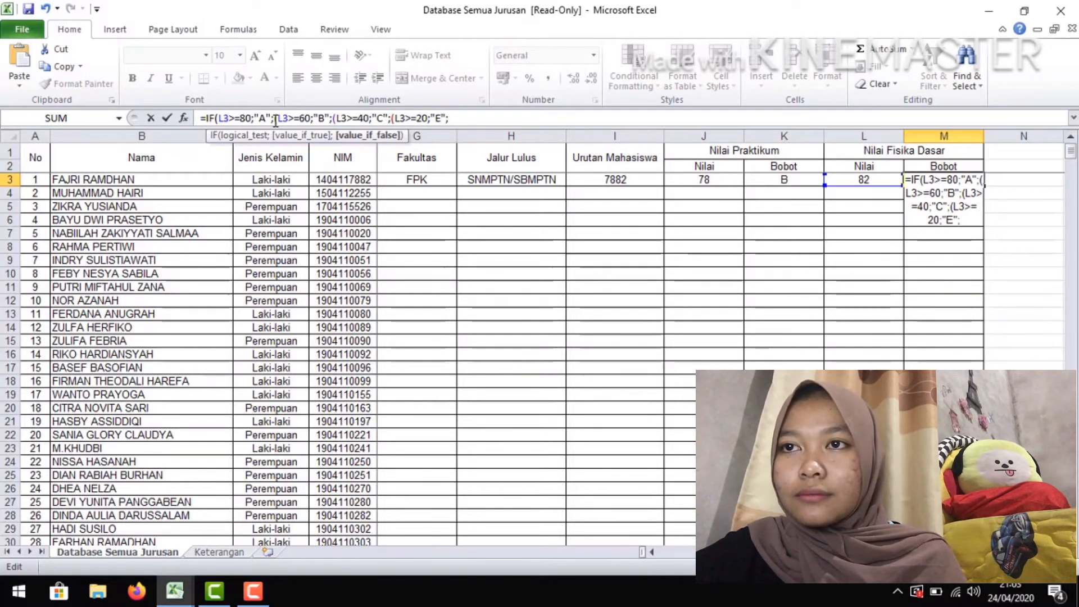
pyautogui.press('BackSpace')
pyautogui.write('D')
pyautogui.press('Right')
pyautogui.press('Right')
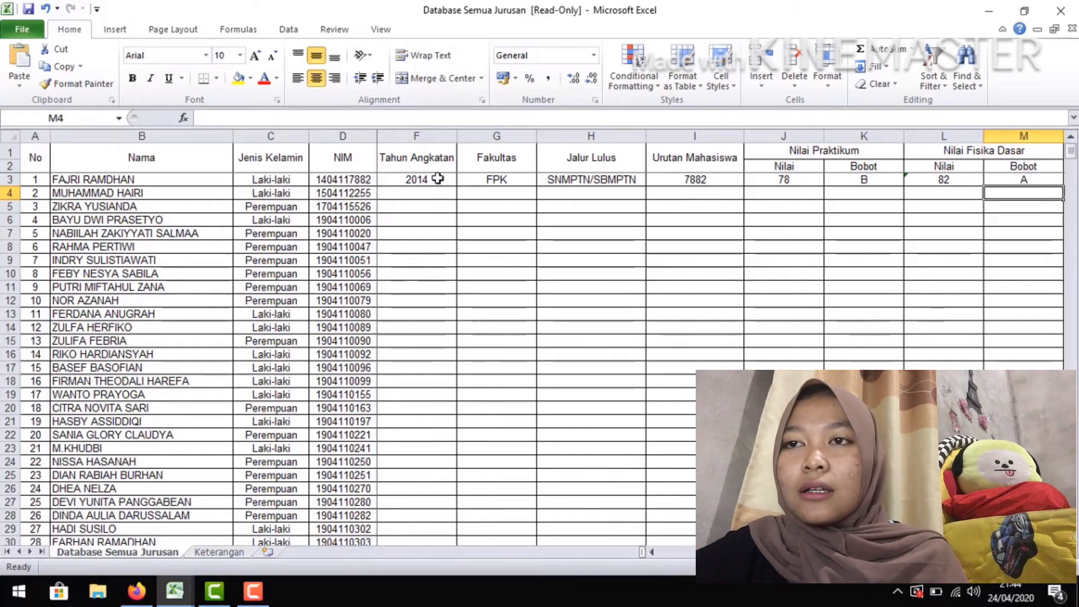
# Select the first student's formula cells from Tahun Angkatan through the Fisika Dasar Bobot, F3:M3
pyautogui.moveTo(438, 178); pyautogui.dragTo(892, 190)
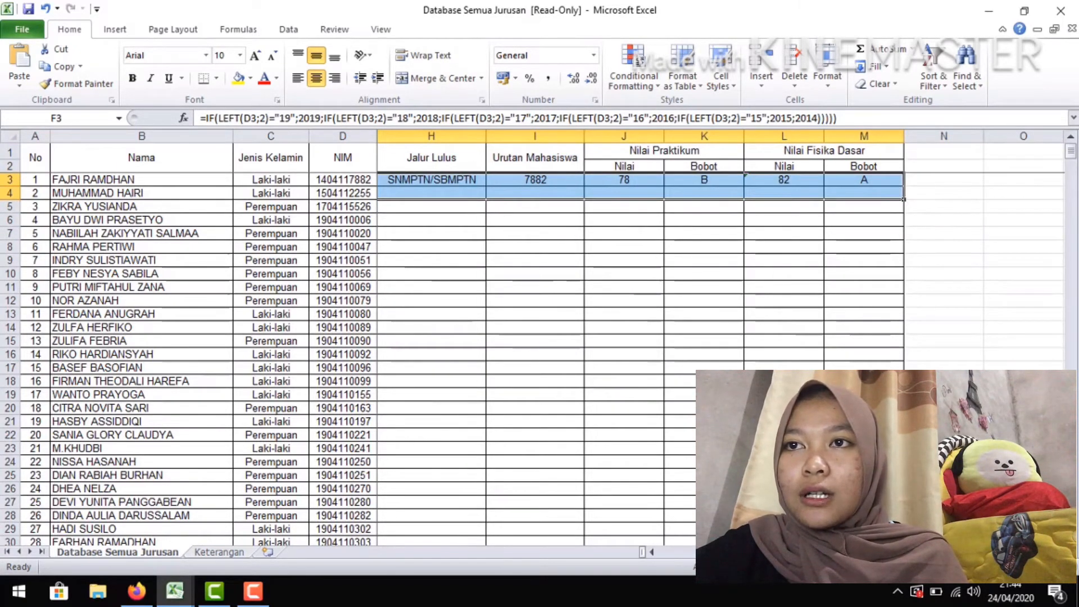
pyautogui.moveTo(731, 552); pyautogui.dragTo(647, 556)
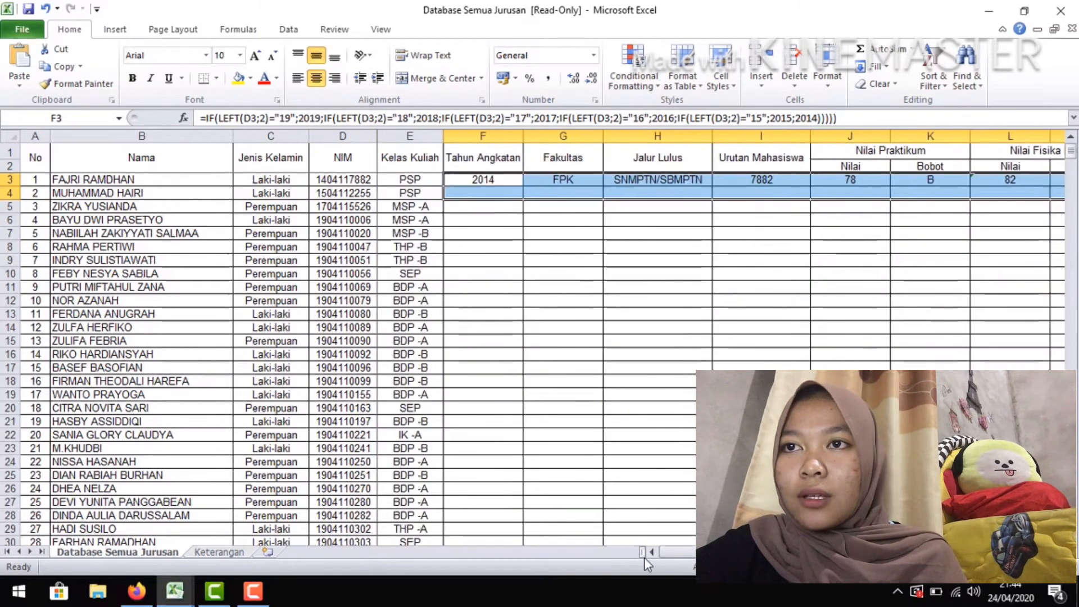
pyautogui.click(486, 179)
pyautogui.moveTo(484, 157); pyautogui.dragTo(978, 181)
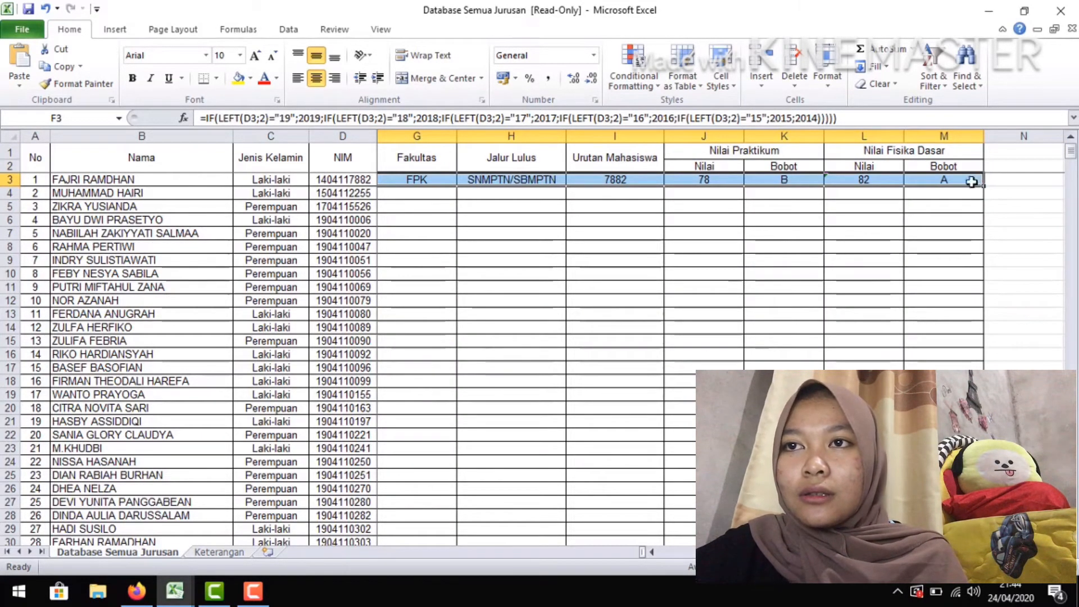
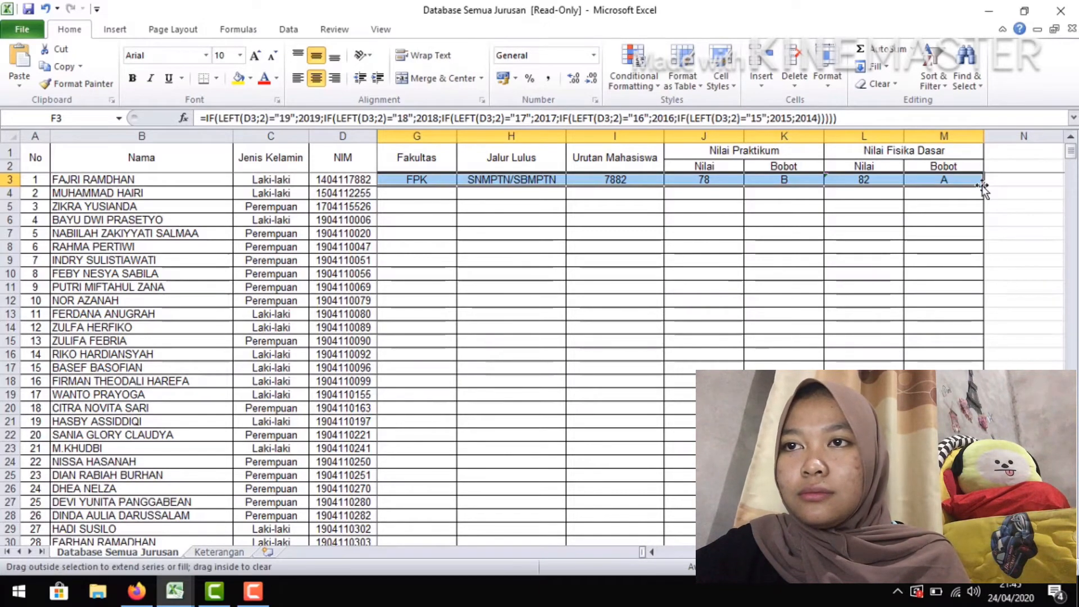
# Fill the first student's formulas in F3:M3 down through the last student row, 508
pyautogui.doubleClick(983, 186)
pyautogui.moveTo(1073, 154); pyautogui.dragTo(1071, 175)
pyautogui.moveTo(1072, 495); pyautogui.dragTo(1072, 529)
pyautogui.moveTo(955, 552); pyautogui.dragTo(882, 552)
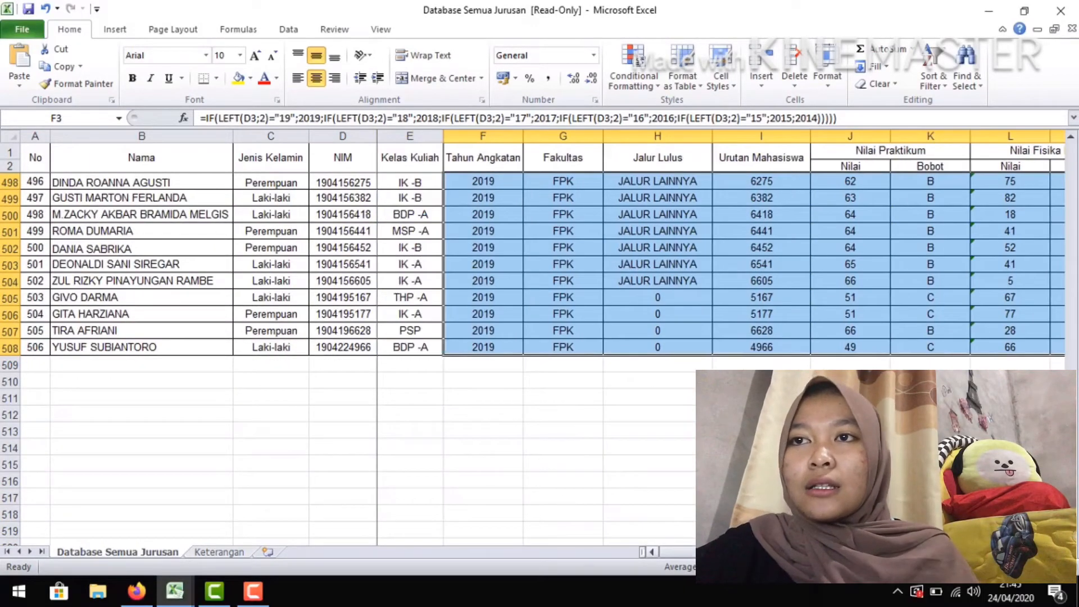
# Sort the student data in B3:M508 by the values in Column D, Smallest to Largest
pyautogui.moveTo(1075, 535); pyautogui.dragTo(1071, 148)
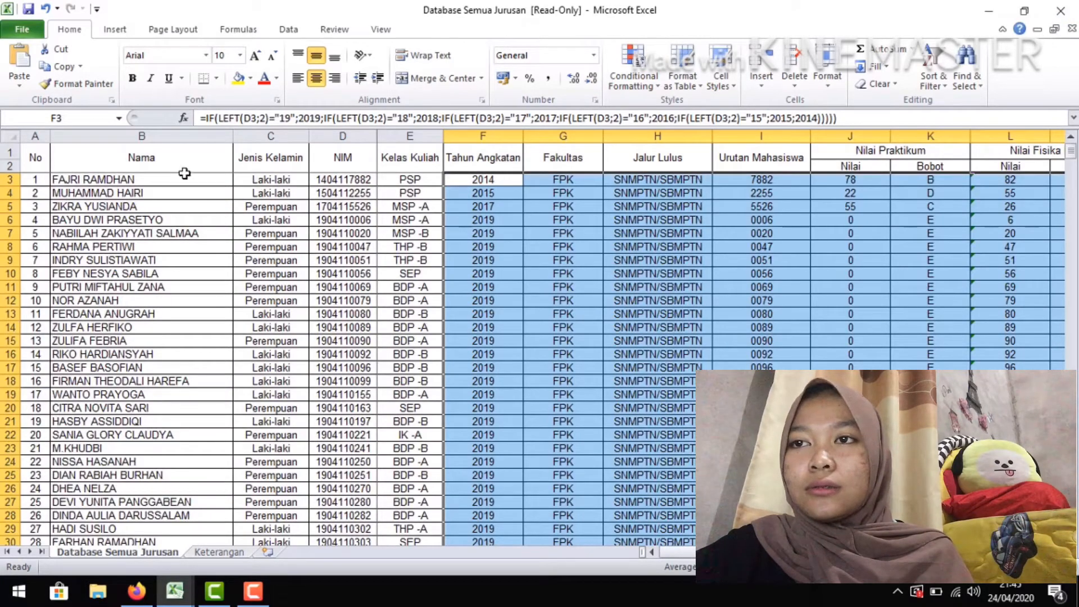
pyautogui.moveTo(186, 179); pyautogui.dragTo(945, 514)
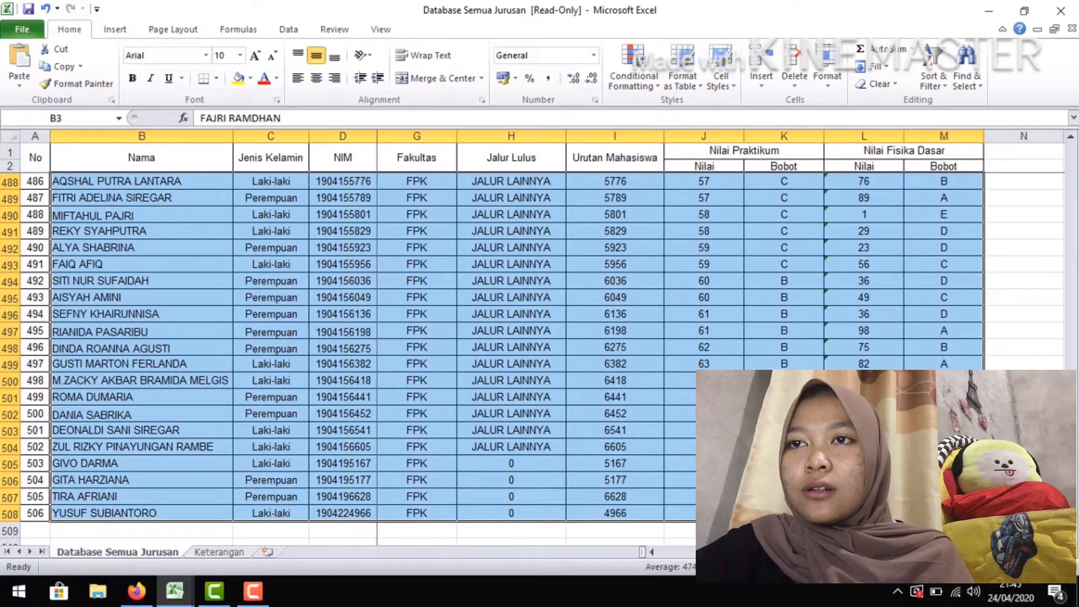
pyautogui.click(935, 82)
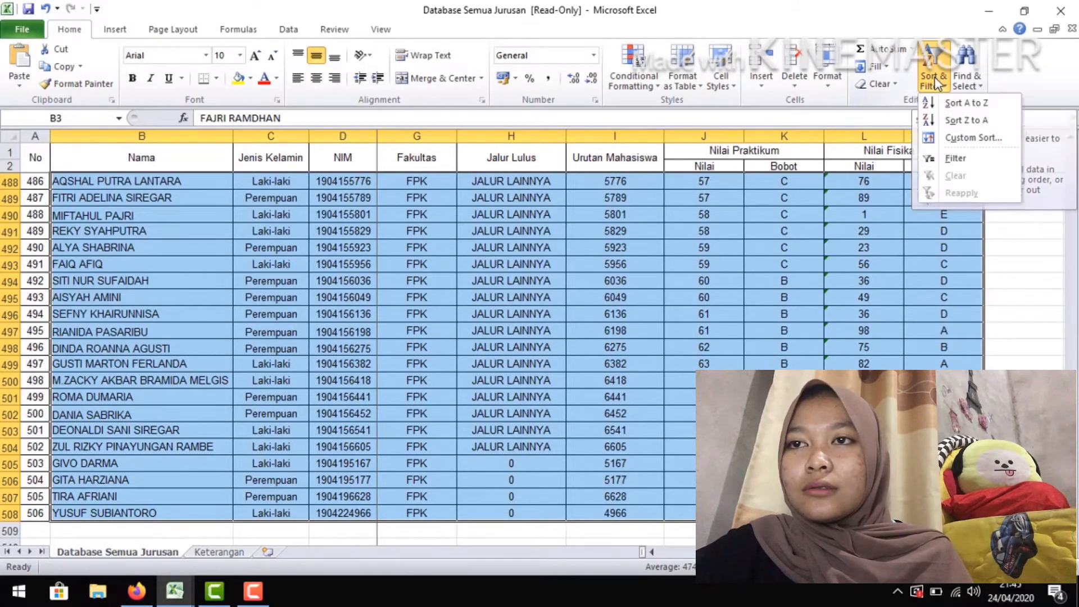
pyautogui.click(953, 136)
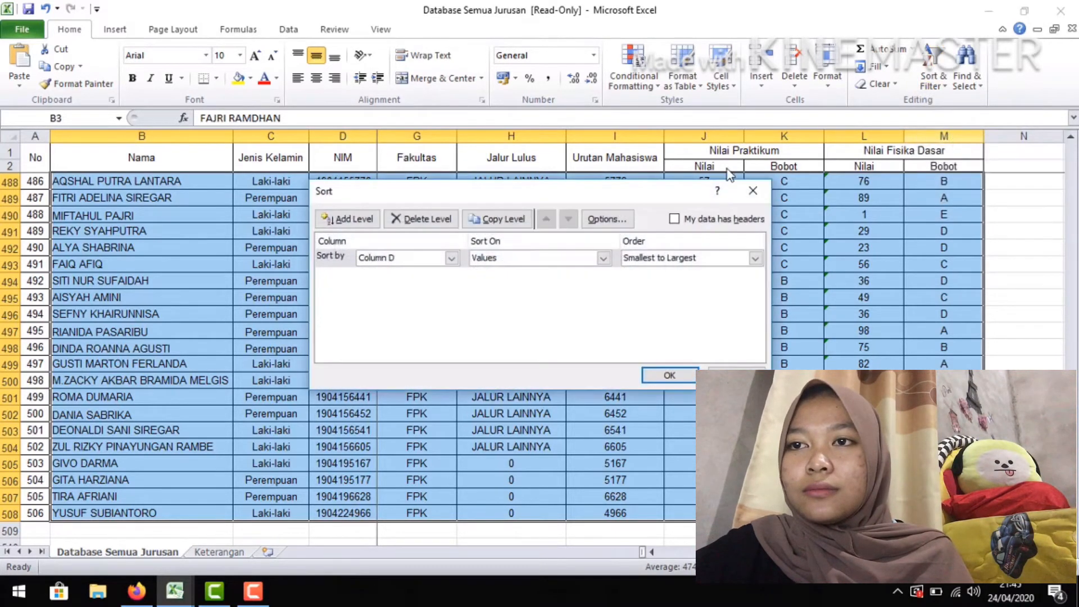
pyautogui.click(451, 259)
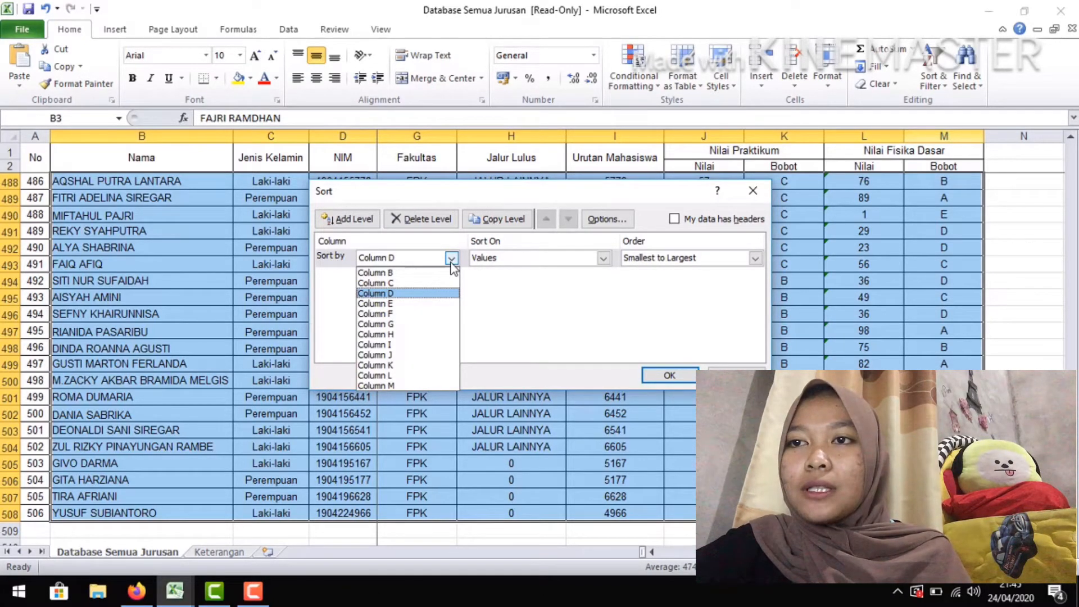
pyautogui.click(422, 294)
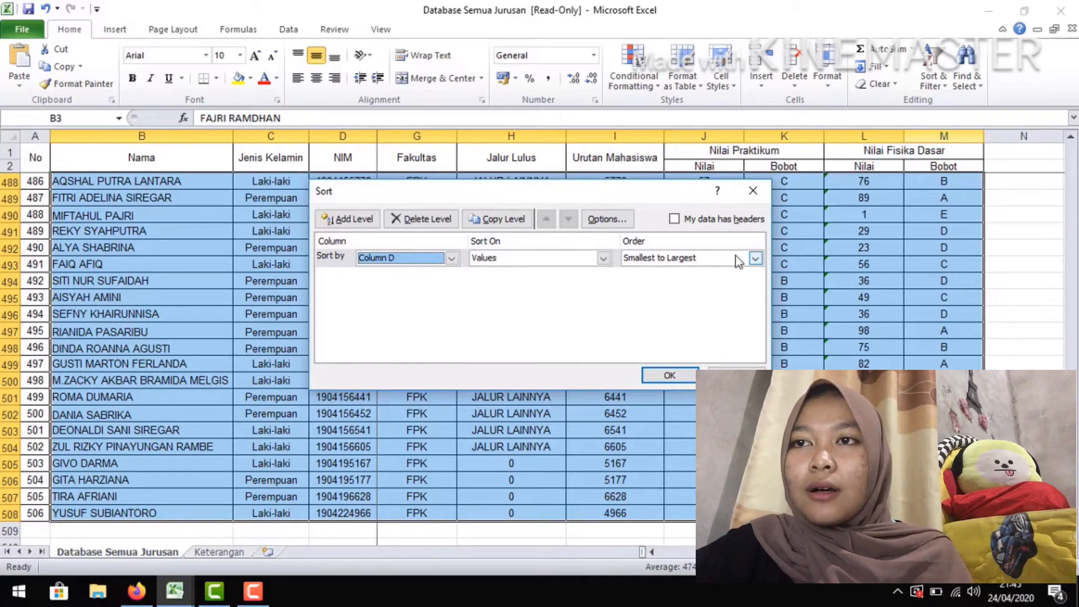
pyautogui.click(756, 258)
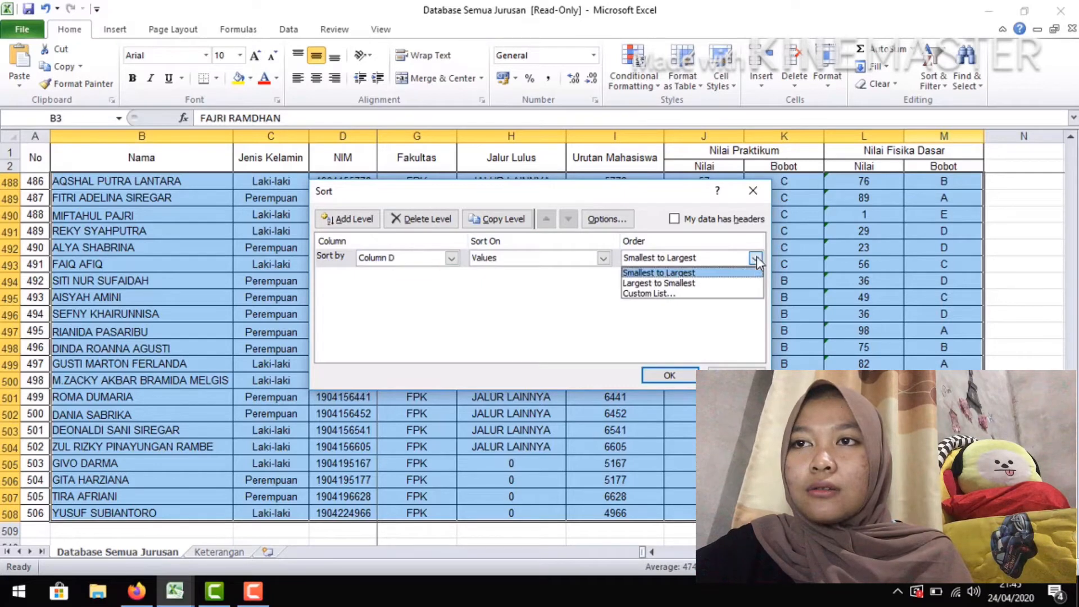
pyautogui.click(715, 275)
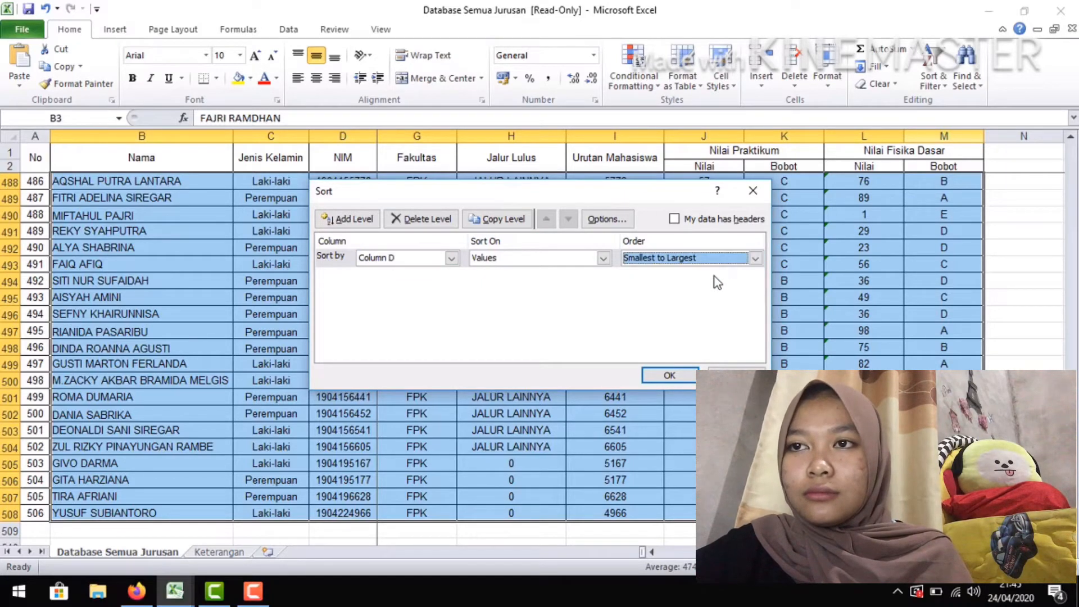
pyautogui.click(670, 377)
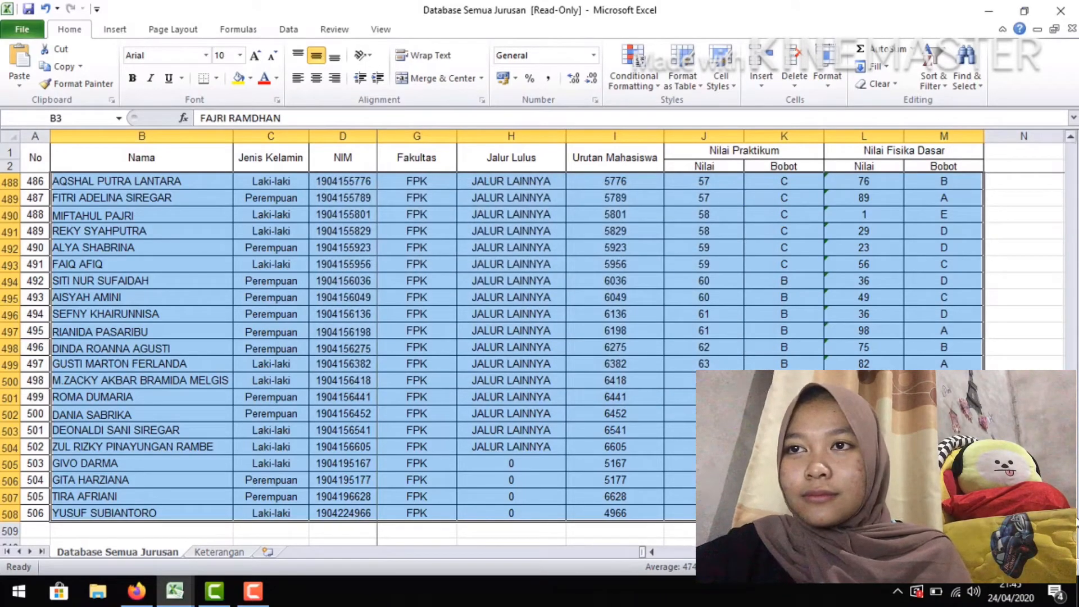
# Enter the summary labels "NILAI MAXIMAL" in I510 and "NILAI MINIMAL" in I511, below the student table
pyautogui.moveTo(1071, 514)
pyautogui.mouseDown()
pyautogui.moveTo(1071, 159)
pyautogui.moveTo(1071, 522)
pyautogui.mouseUp()
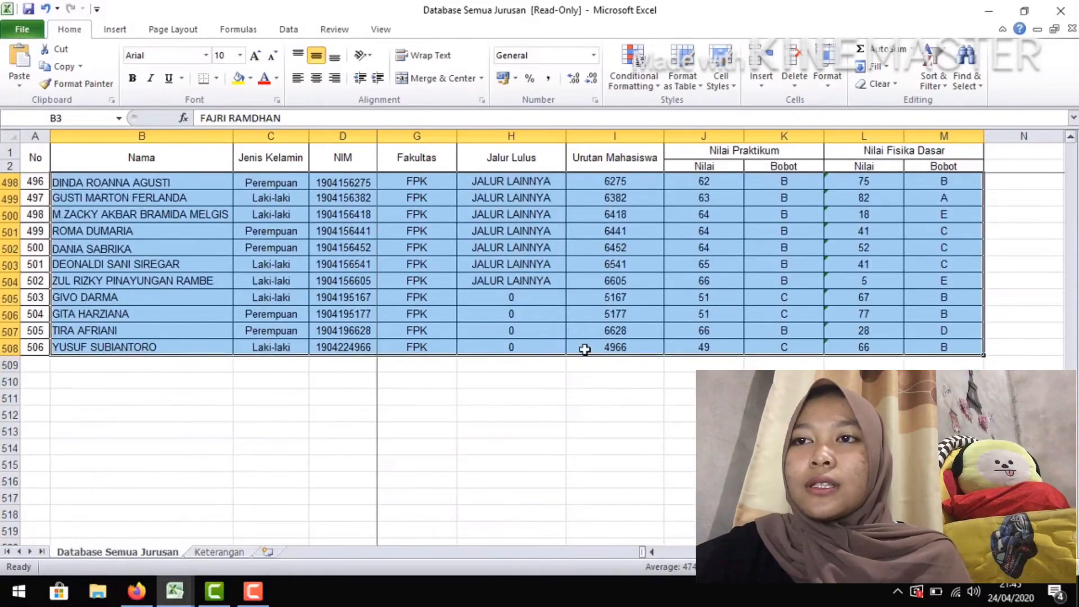
pyautogui.click(596, 384)
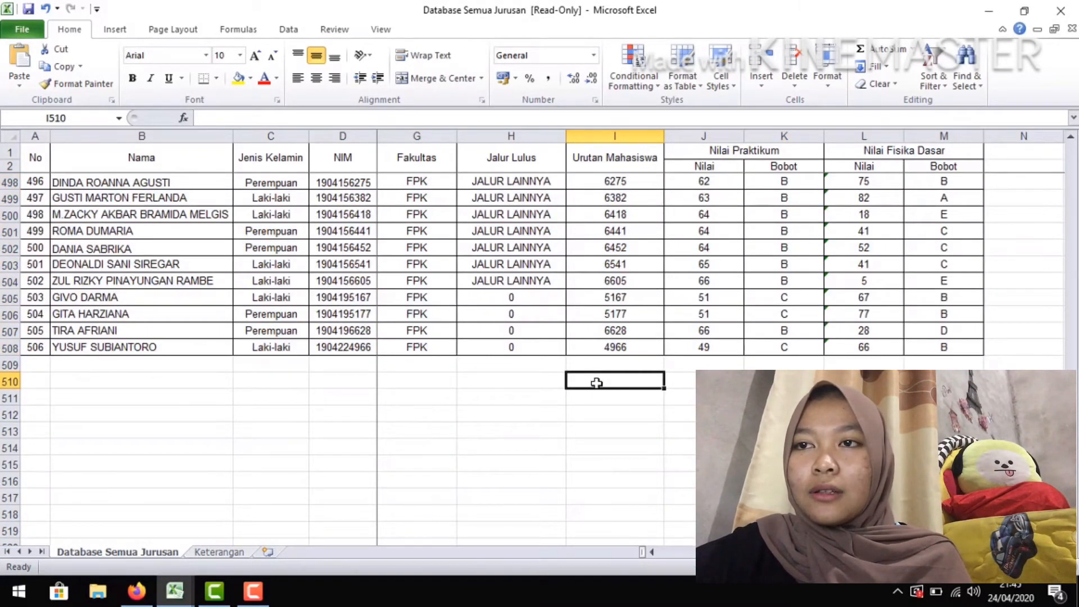
pyautogui.write('N')
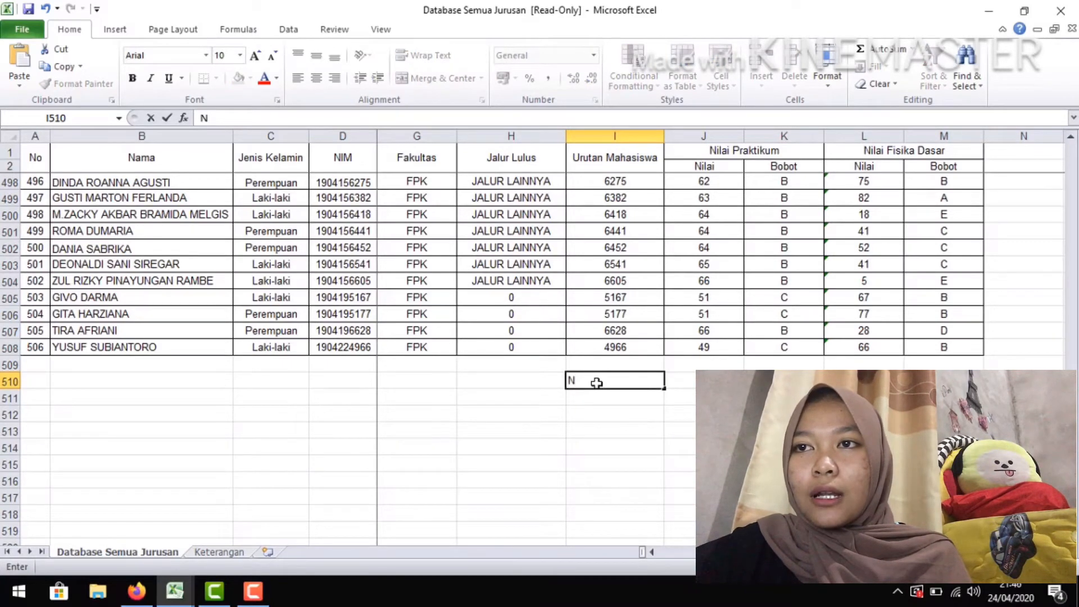
pyautogui.write('ILAI MAXIMAL')
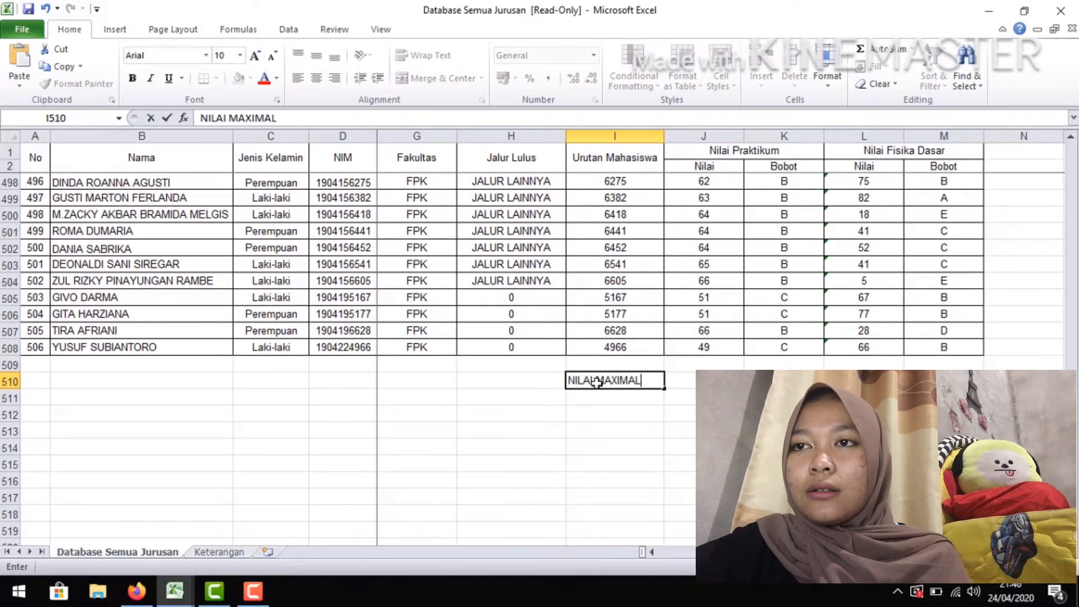
pyautogui.press('Return')
pyautogui.write('NIL')
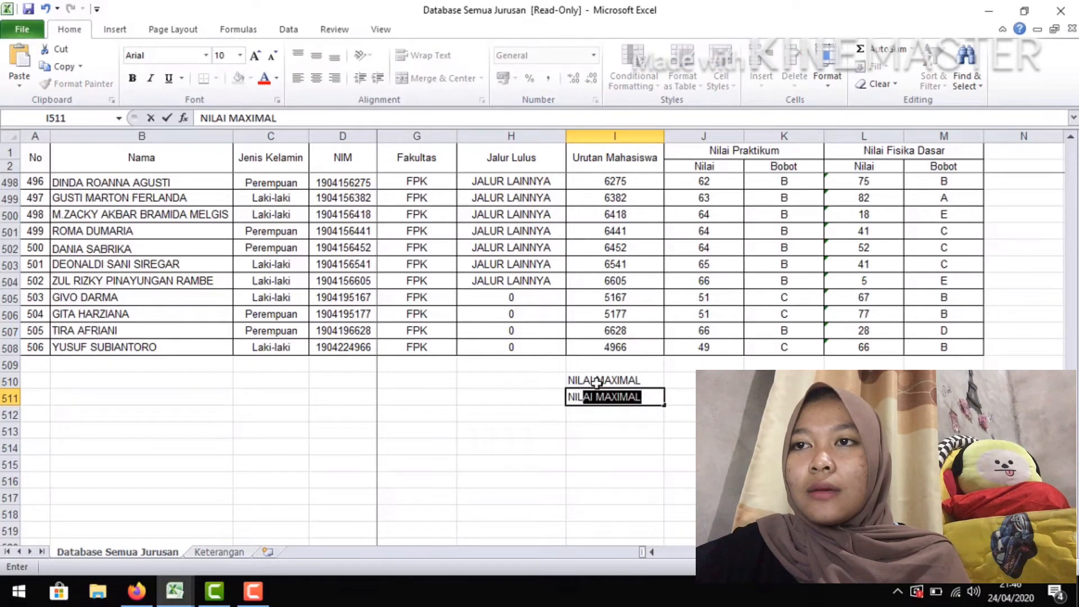
pyautogui.write('AI MINIMAL')
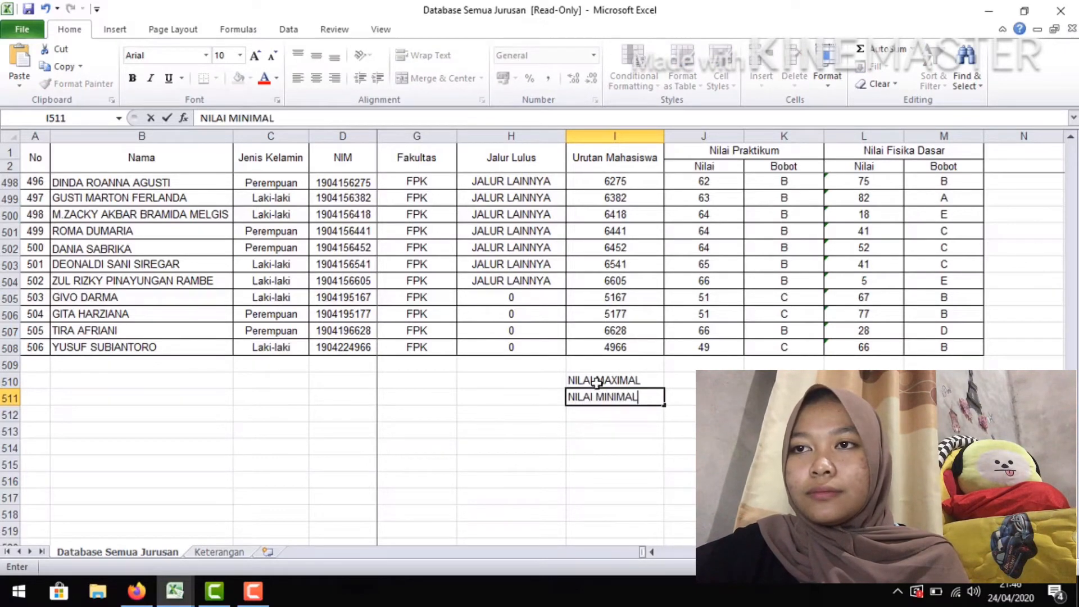
pyautogui.press('Return')
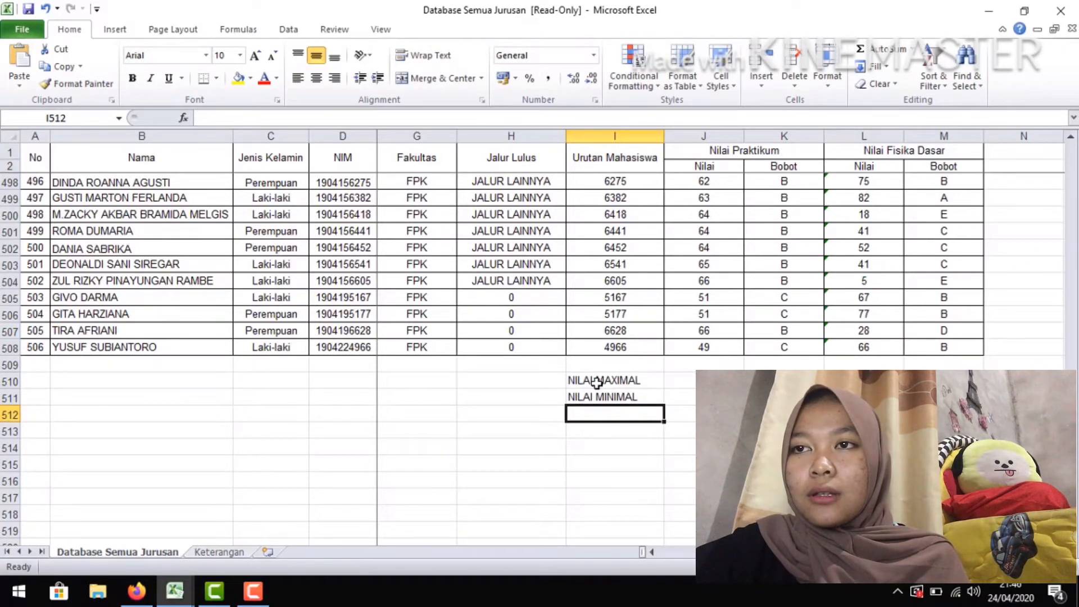
# Add the labels "NILAI TOTAL", "NILAI RATA RATA" and "JUMLAH NILAI" in I512 to I514
pyautogui.write('NILAI ')
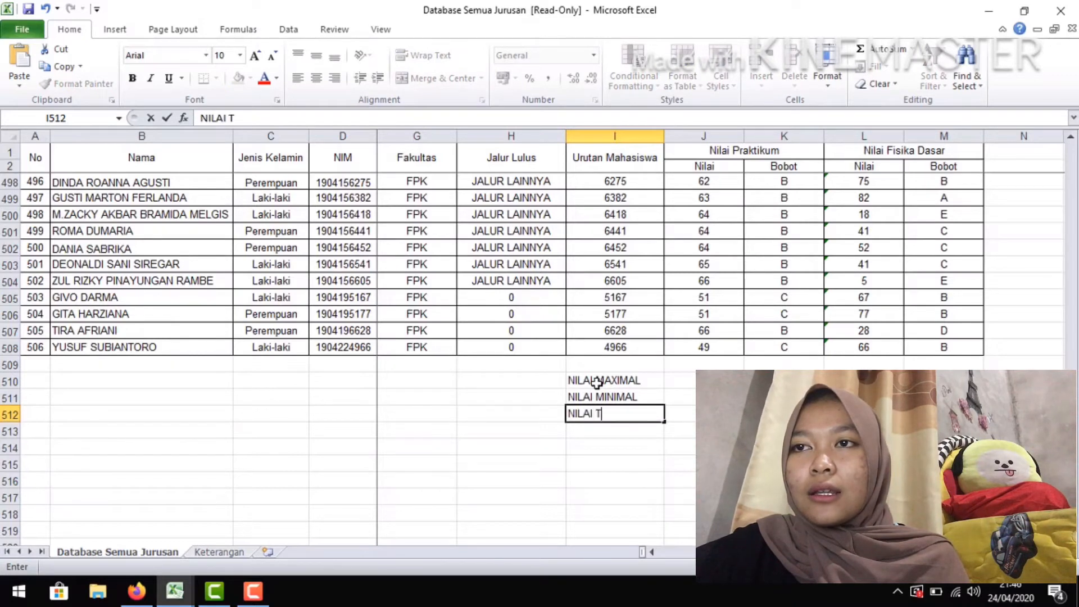
pyautogui.write('TOTAL')
pyautogui.press('Return')
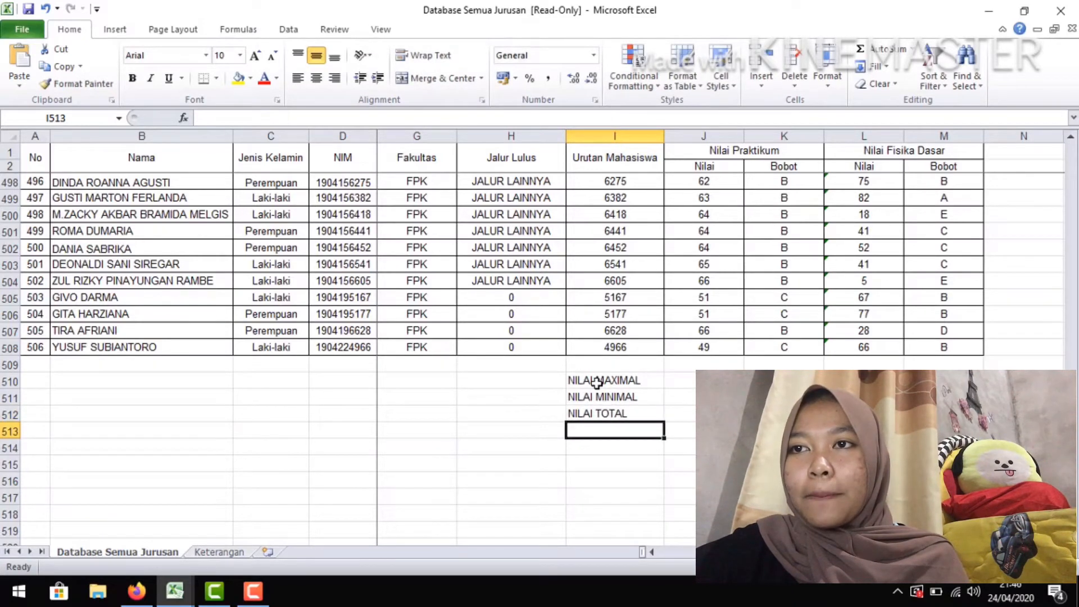
pyautogui.write('NIL')
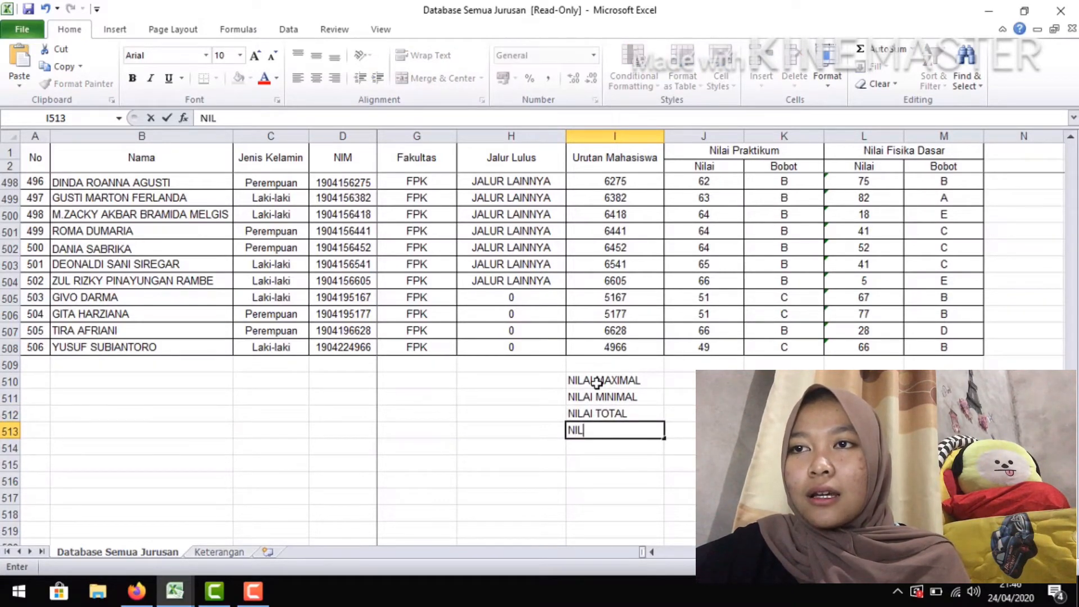
pyautogui.write('AI RATA RATA')
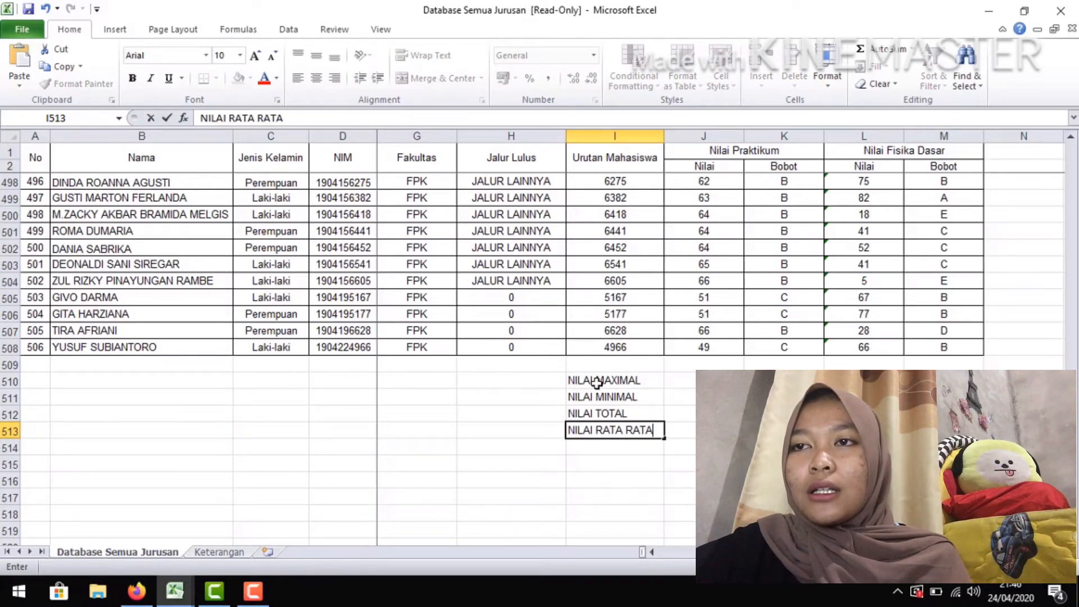
pyautogui.press('Return')
pyautogui.write('JUMLAH NILAI')
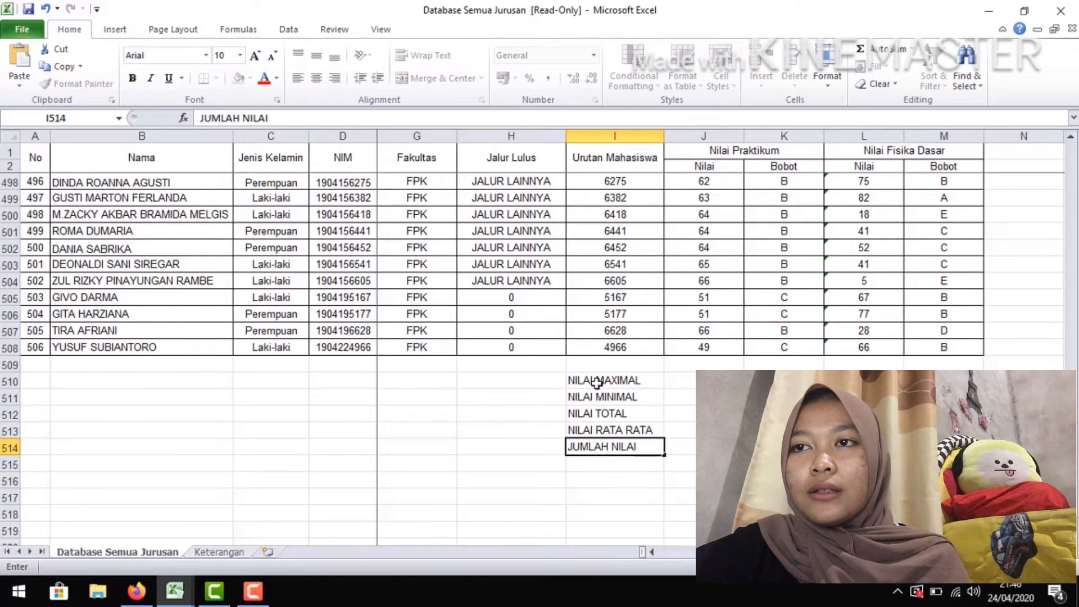
pyautogui.press('Return')
# List the grade letters A, B, C, D and E in I515 to I519
pyautogui.write('A')
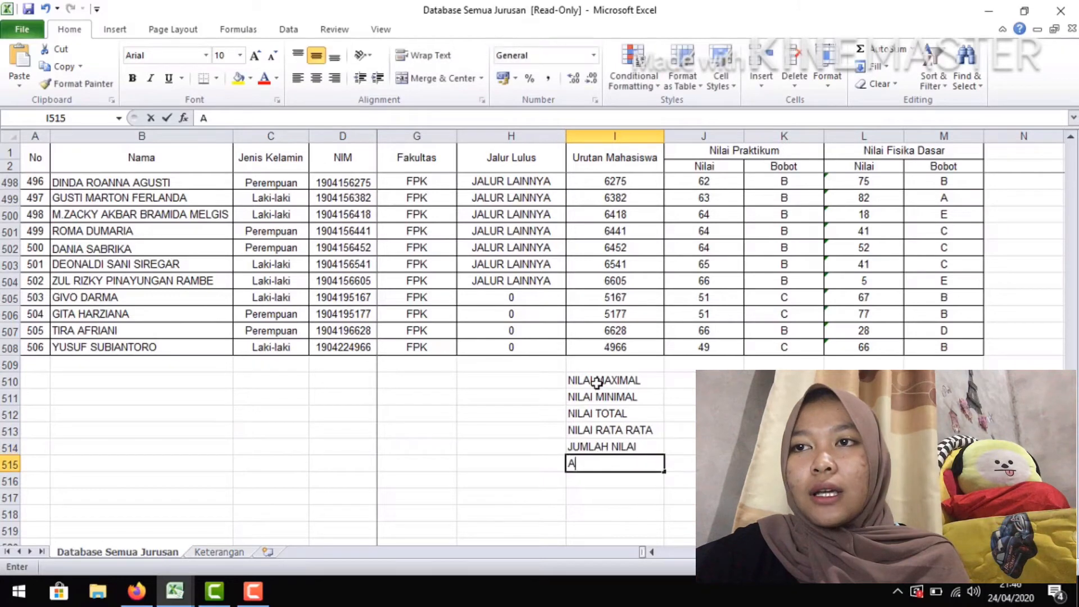
pyautogui.press('Return')
pyautogui.write('B')
pyautogui.press('Return')
pyautogui.write('C')
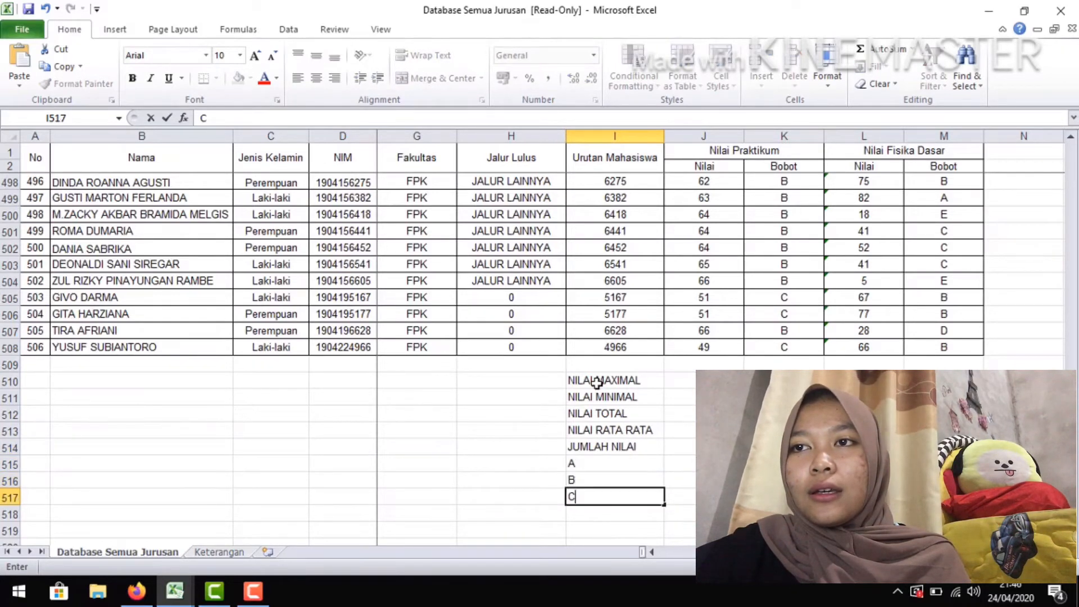
pyautogui.press('Return')
pyautogui.write('D')
pyautogui.press('Return')
pyautogui.write('E')
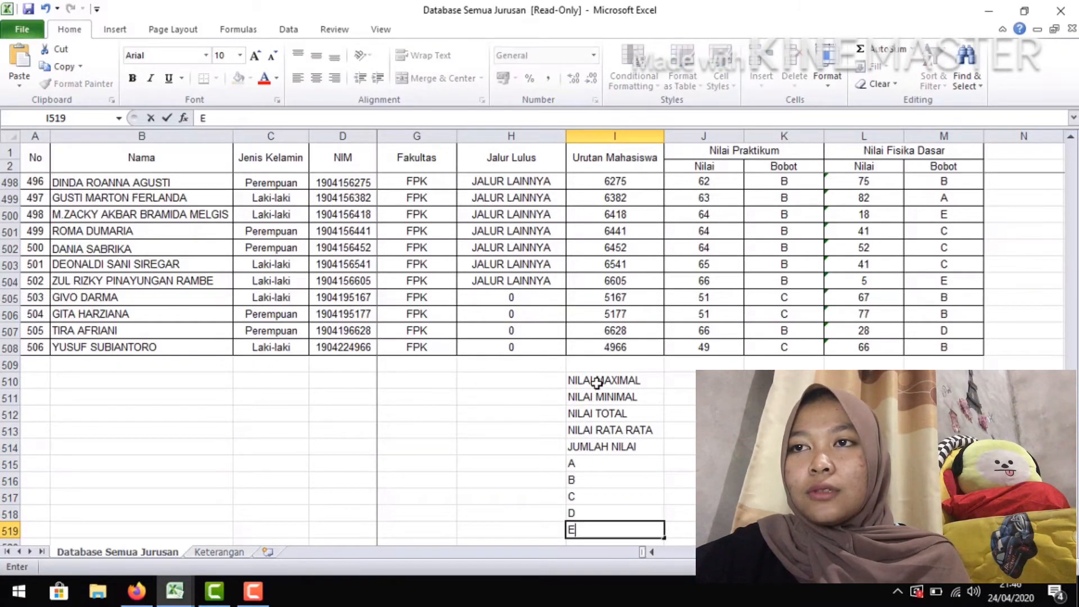
# Apply outline and inside borders to the summary block I510:M519
pyautogui.moveTo(592, 381); pyautogui.dragTo(945, 381)
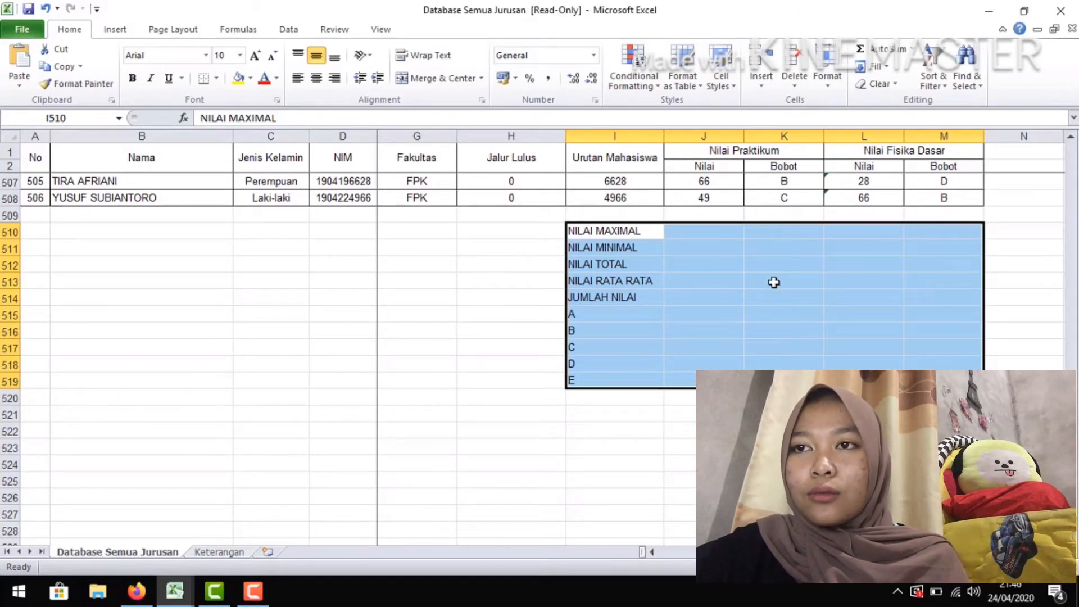
pyautogui.hotkey('ctrl', '1')
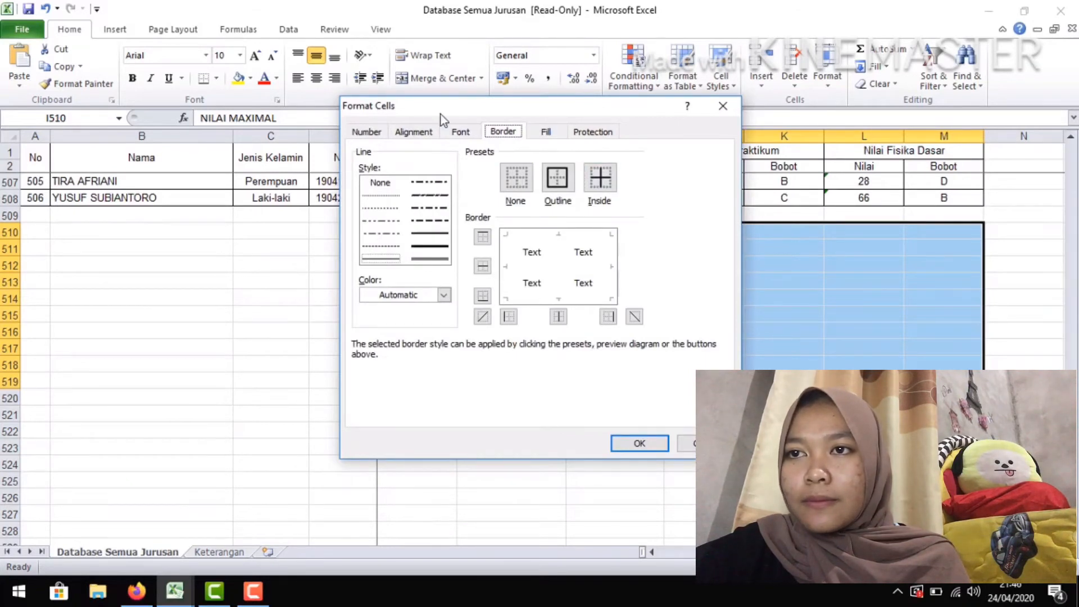
pyautogui.click(373, 135)
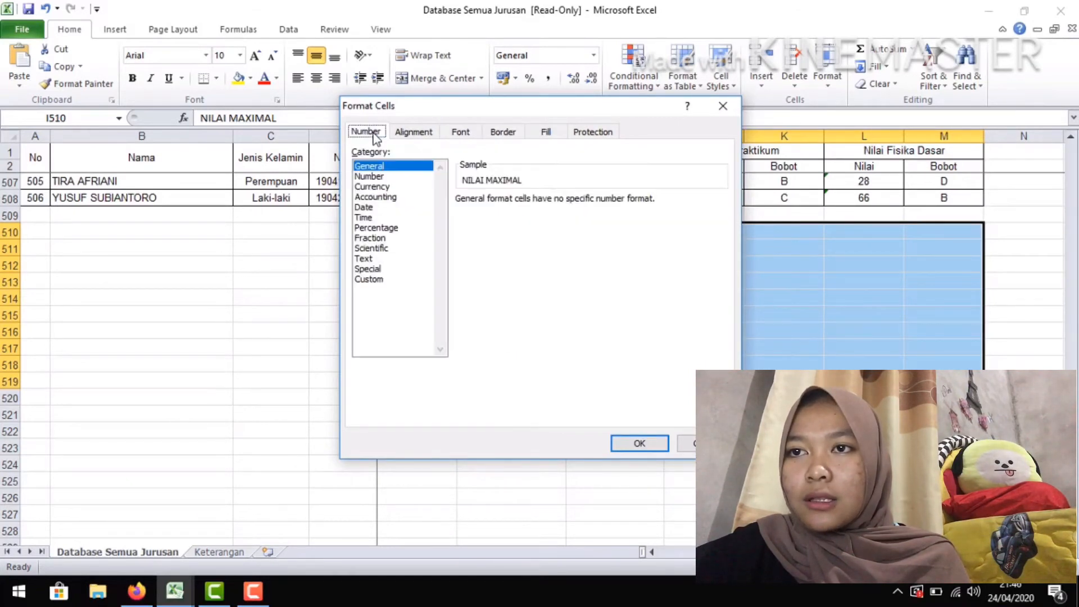
pyautogui.click(498, 135)
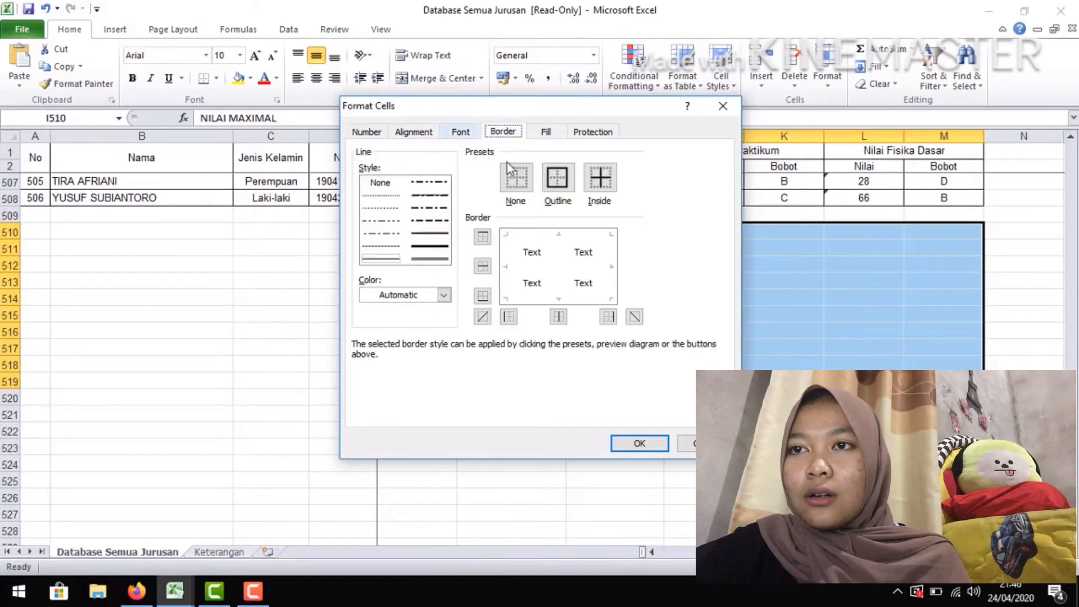
pyautogui.click(557, 179)
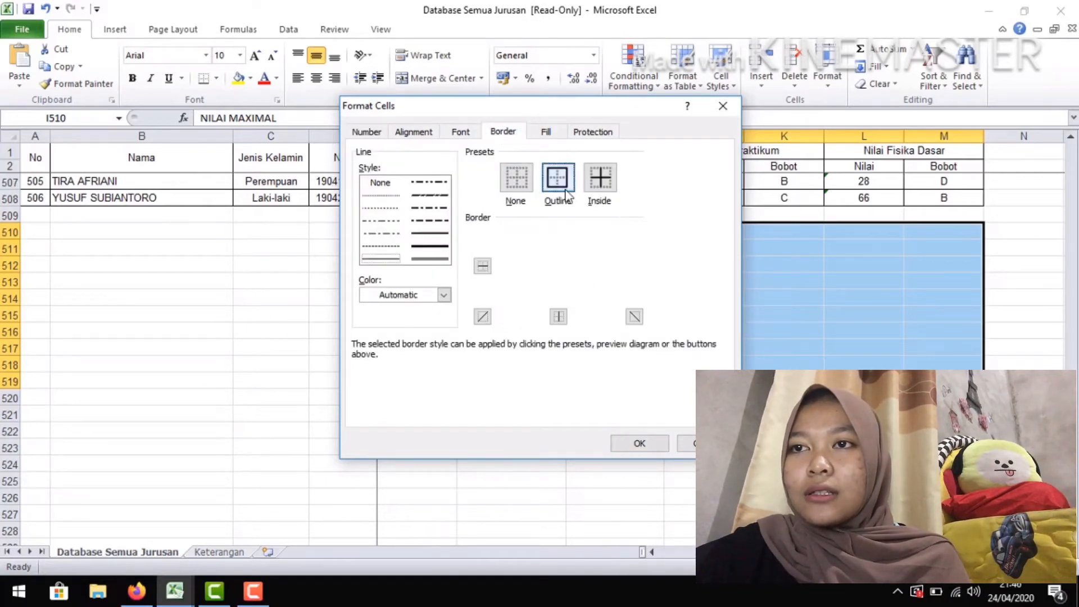
pyautogui.click(609, 191)
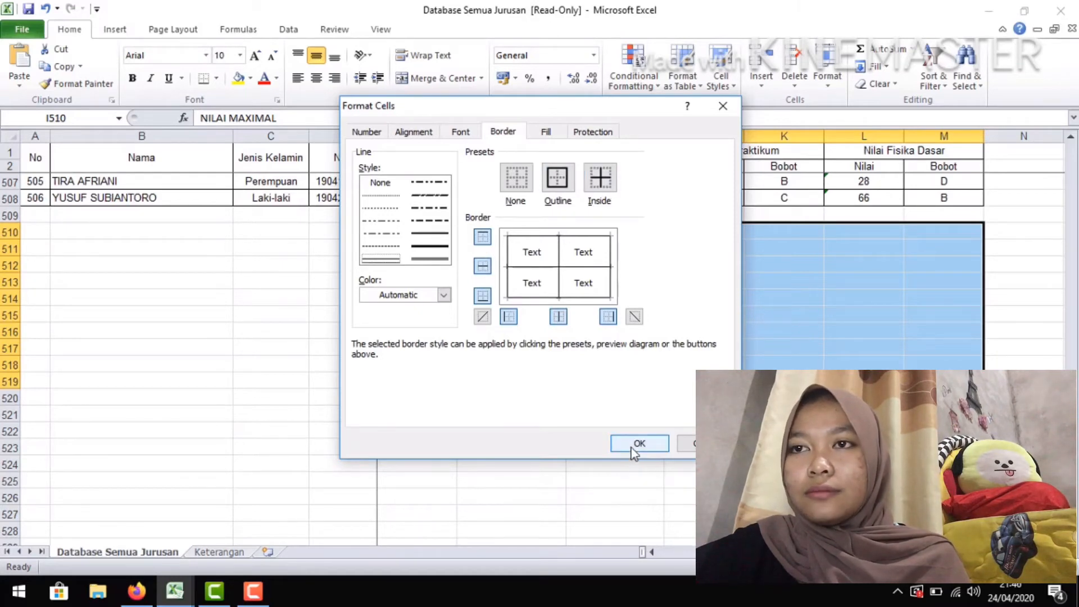
pyautogui.click(644, 442)
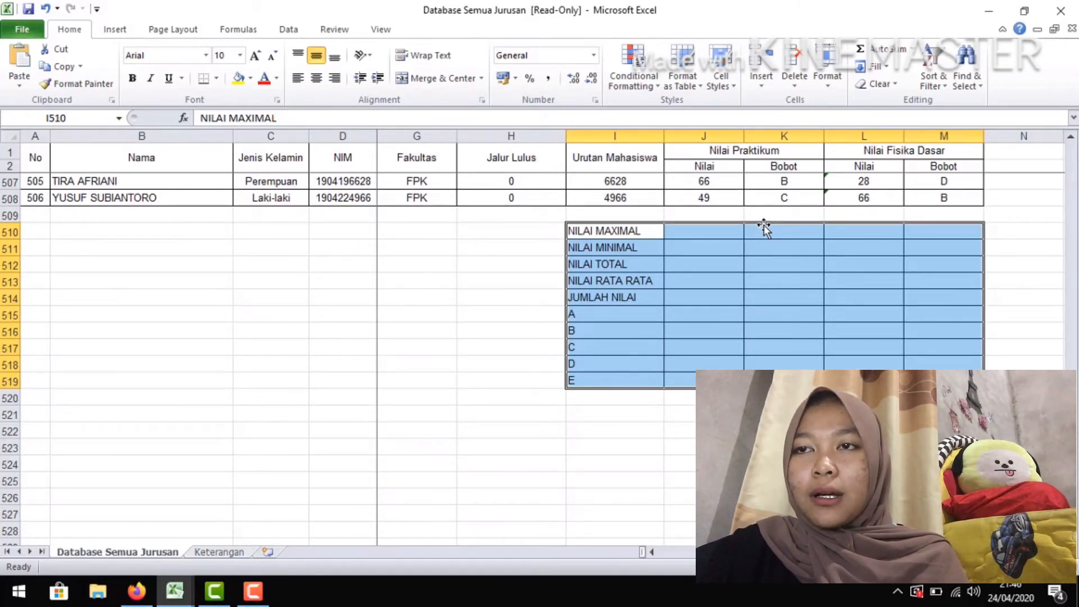
# Calculate the maximum practicum score in J510 with =MAX(J3:J508)
pyautogui.click(724, 241)
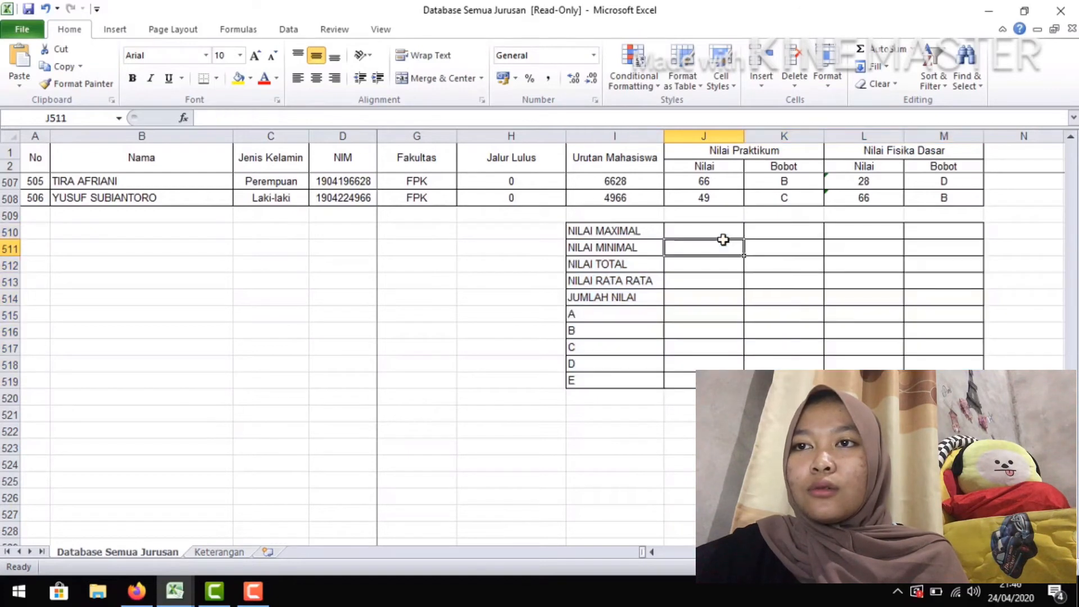
pyautogui.click(721, 231)
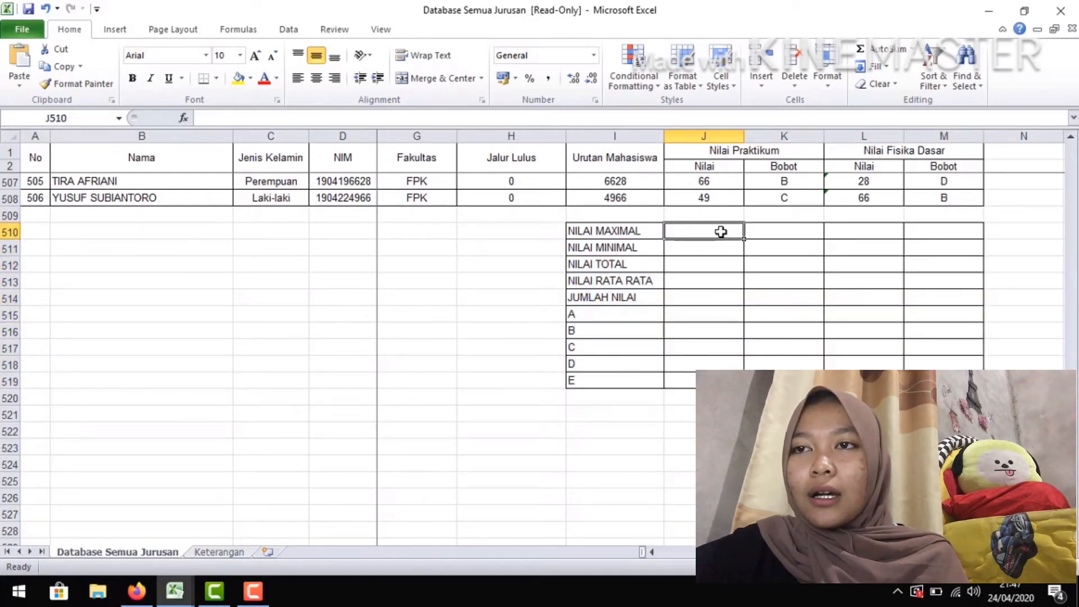
pyautogui.write('=MAX')
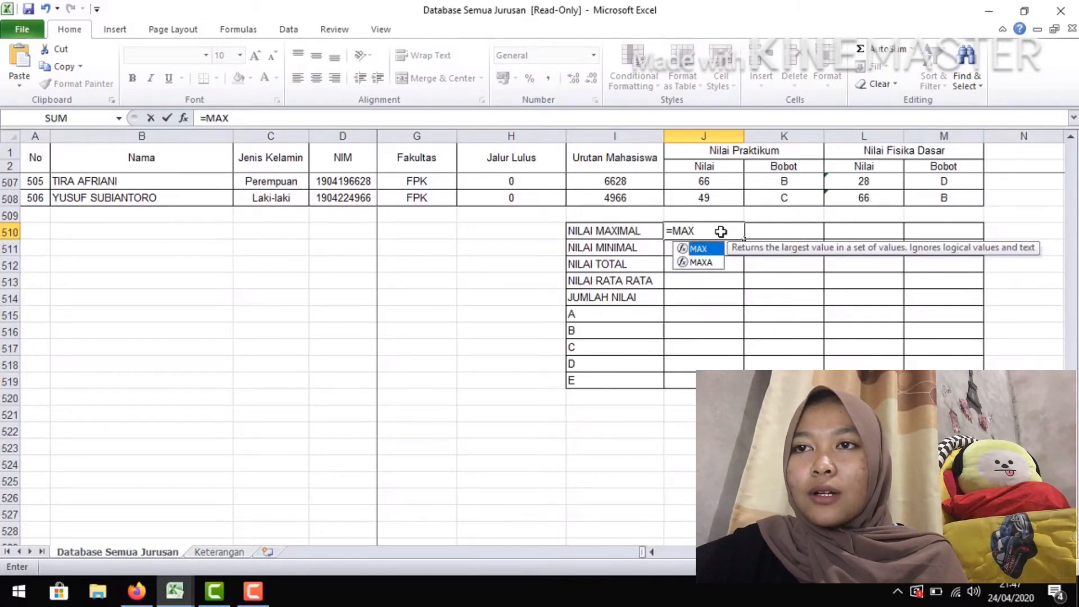
pyautogui.write('(')
pyautogui.moveTo(706, 198)
pyautogui.mouseDown()
pyautogui.moveTo(692, 6)
pyautogui.moveTo(705, 183)
pyautogui.mouseUp()
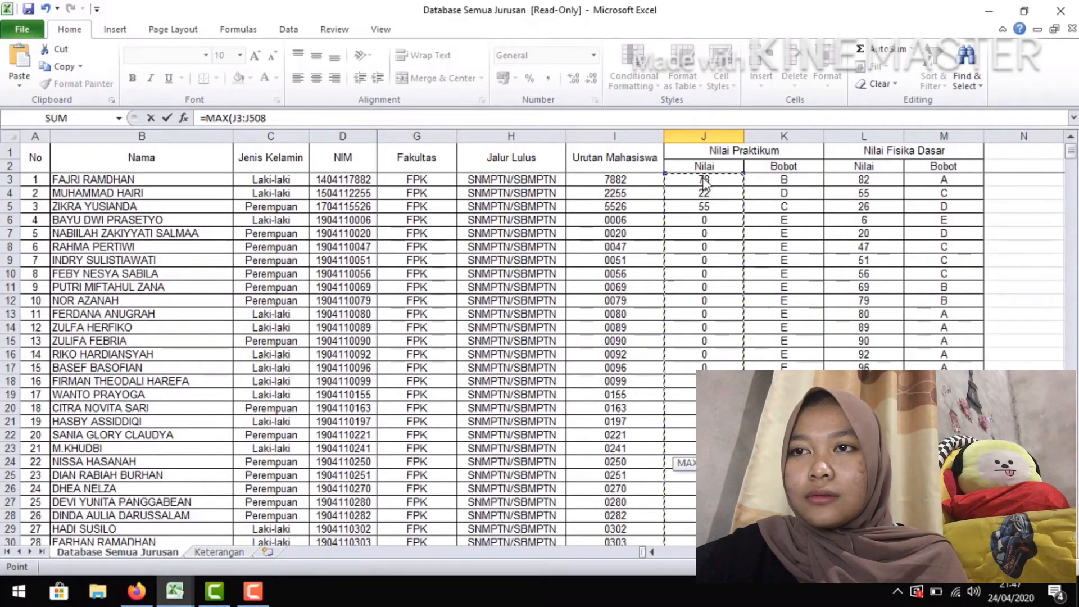
pyautogui.click(270, 117)
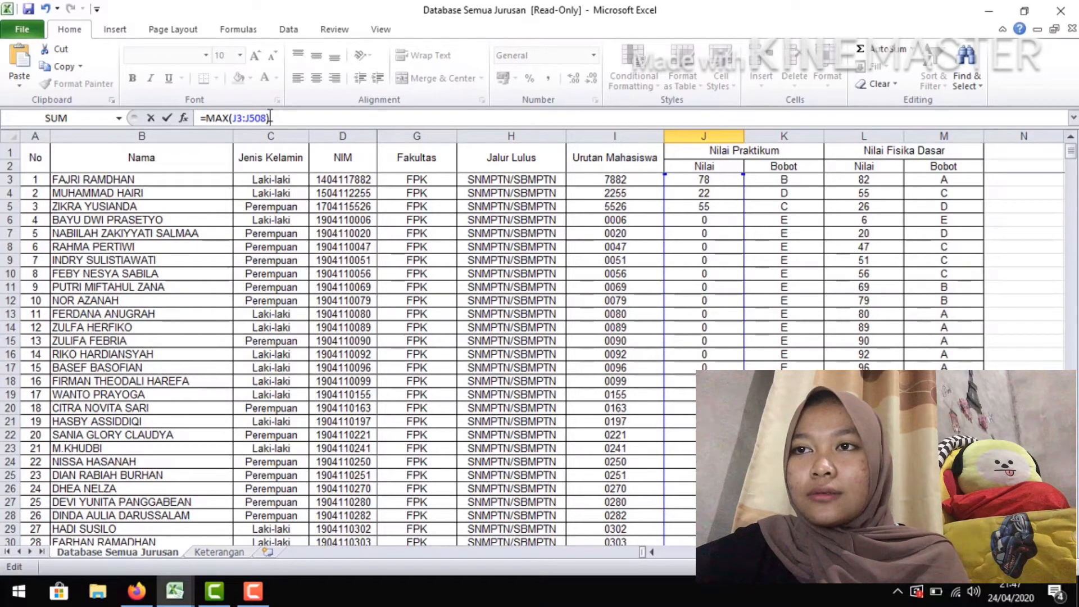
pyautogui.press('Return')
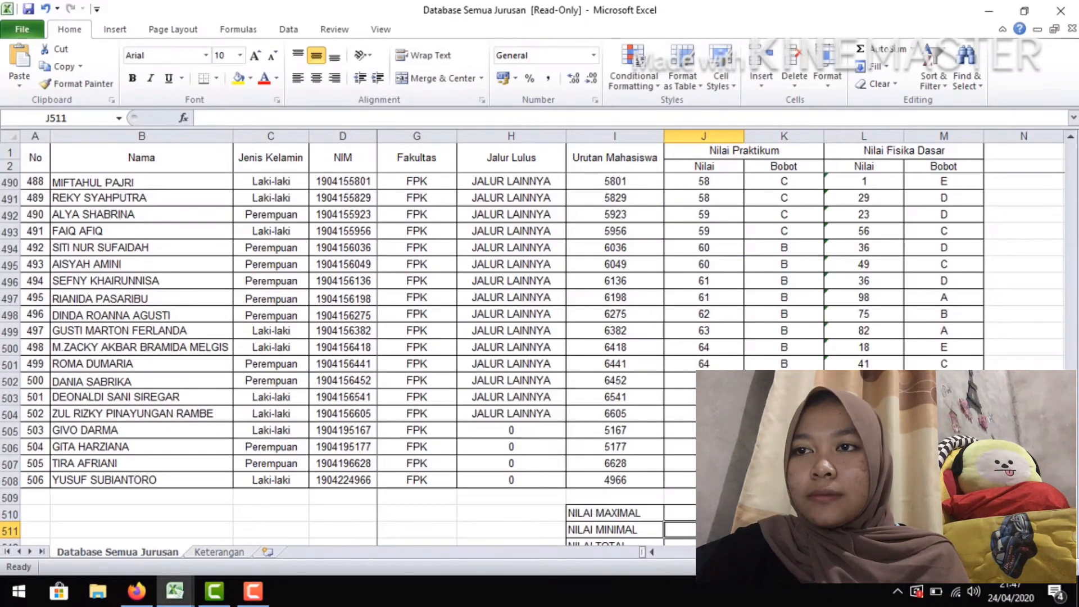
# Calculate the maximum Fisika Dasar score in L510 with =MAX(L3:L508)
pyautogui.click(864, 513)
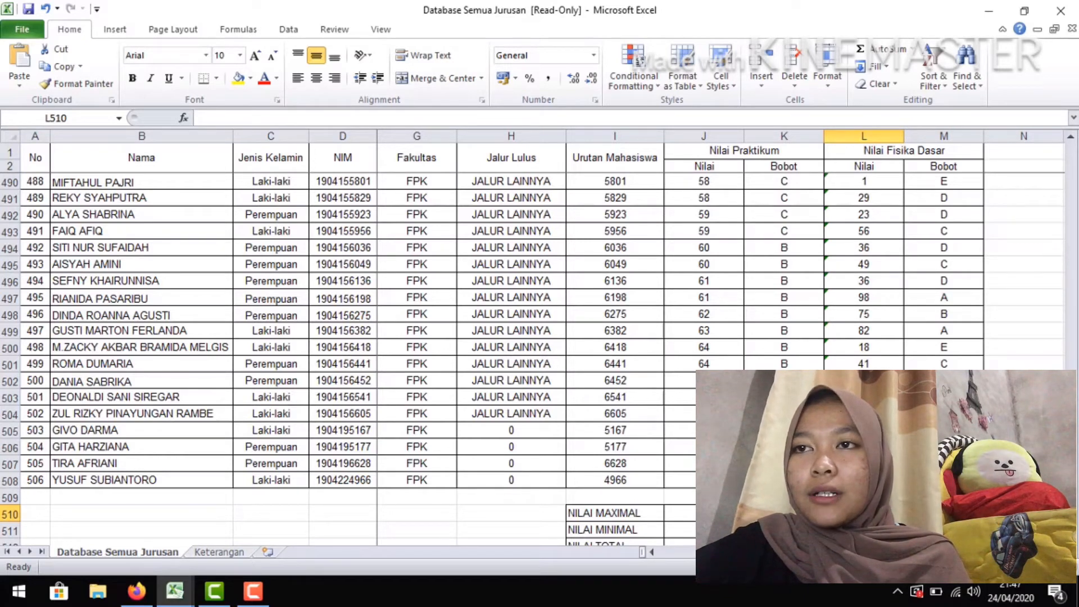
pyautogui.write('=')
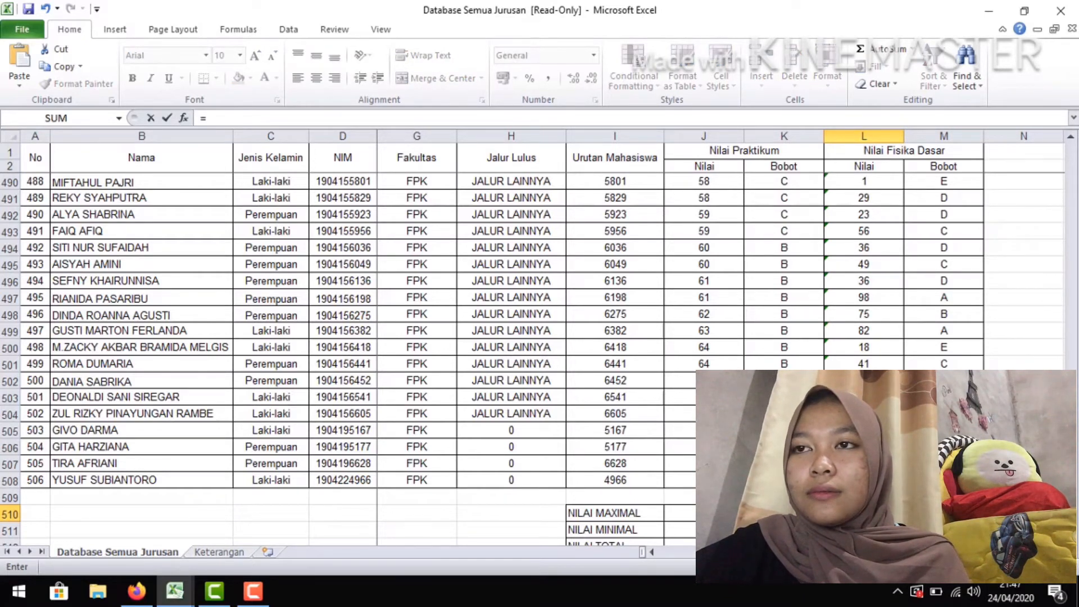
pyautogui.write('MAX')
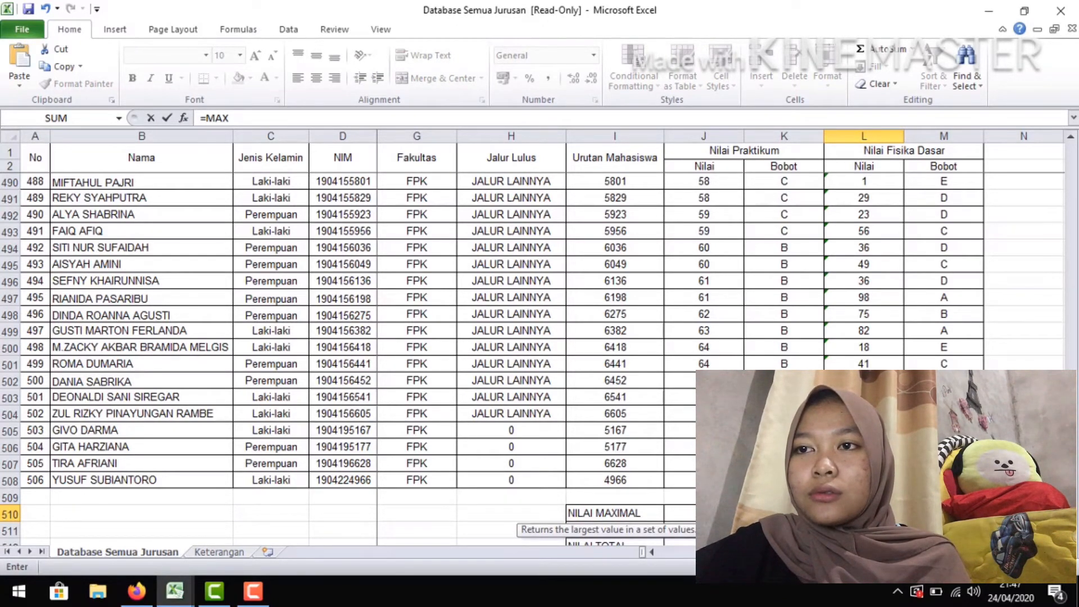
pyautogui.write('(')
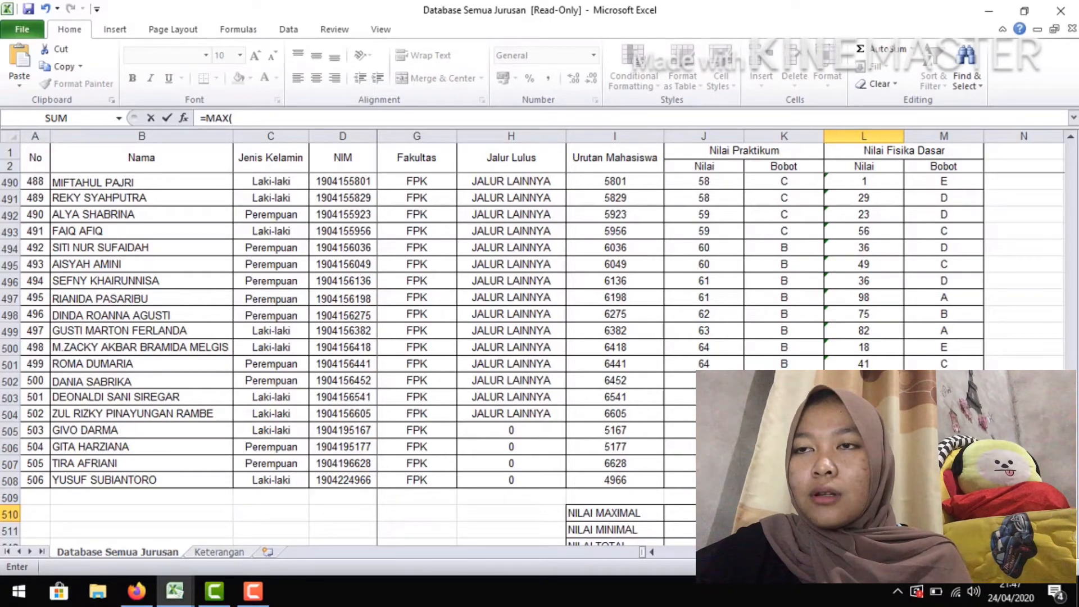
pyautogui.moveTo(864, 479); pyautogui.dragTo(863, 180)
pyautogui.click(437, 117)
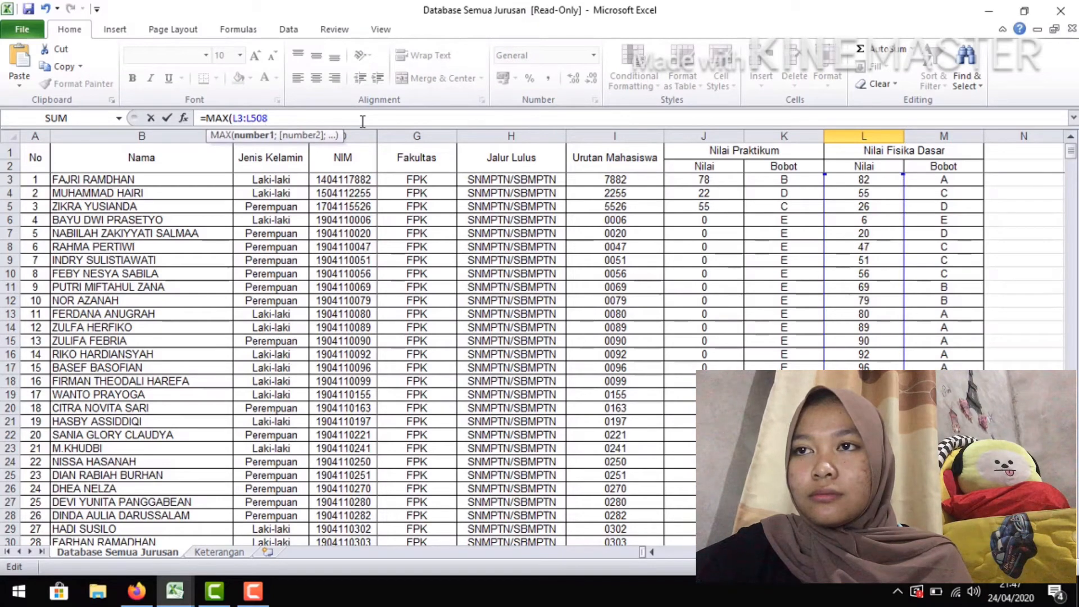
pyautogui.write(')')
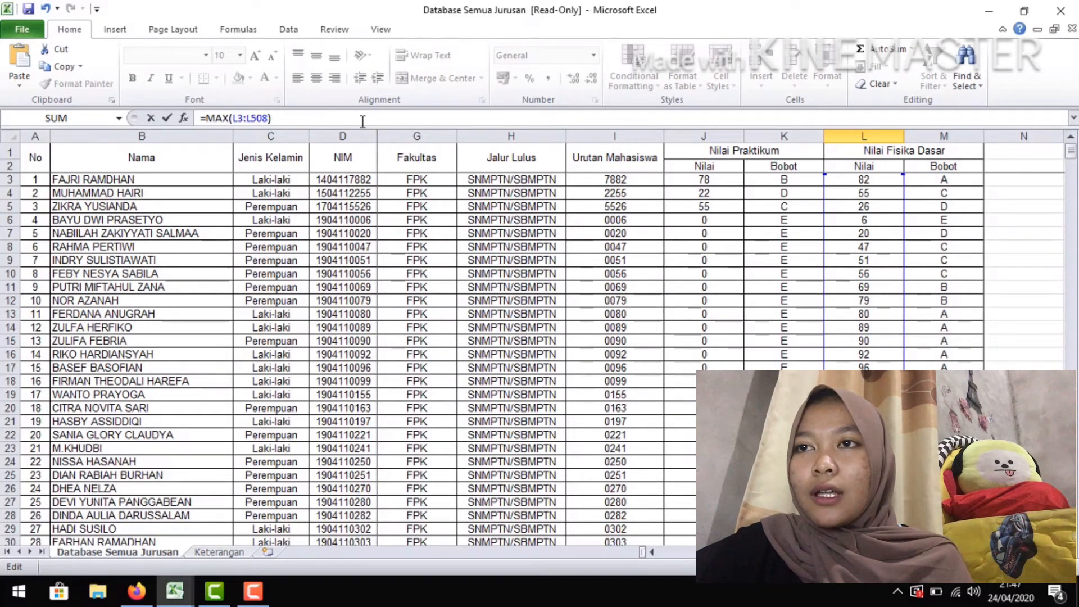
pyautogui.press('Return')
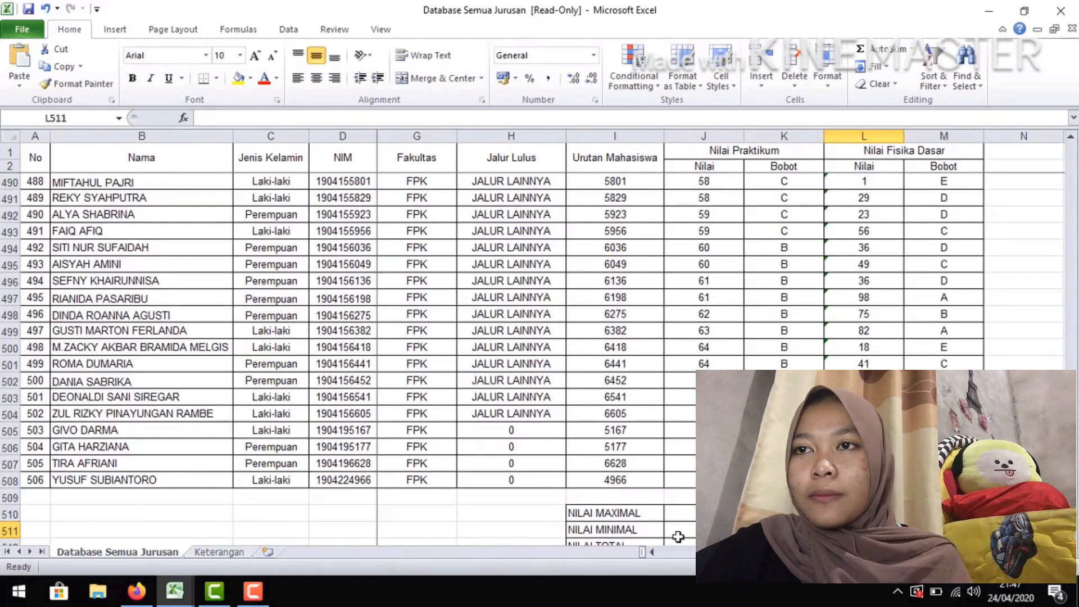
# Calculate the minimum practicum score in J511 with =MIN(J3:J508)
pyautogui.scroll(-3, 678, 537)
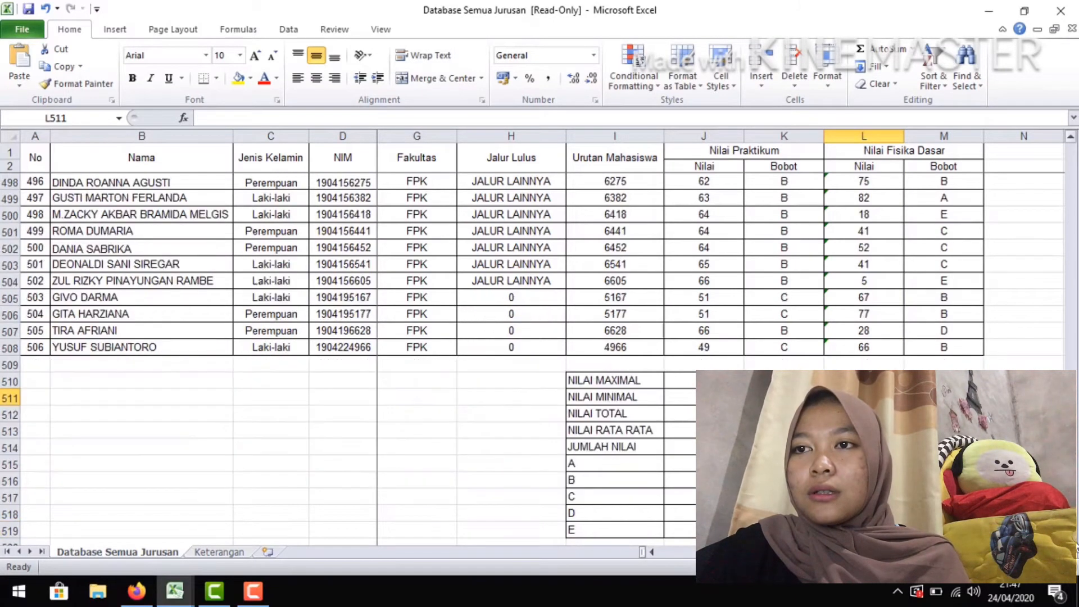
pyautogui.click(710, 397)
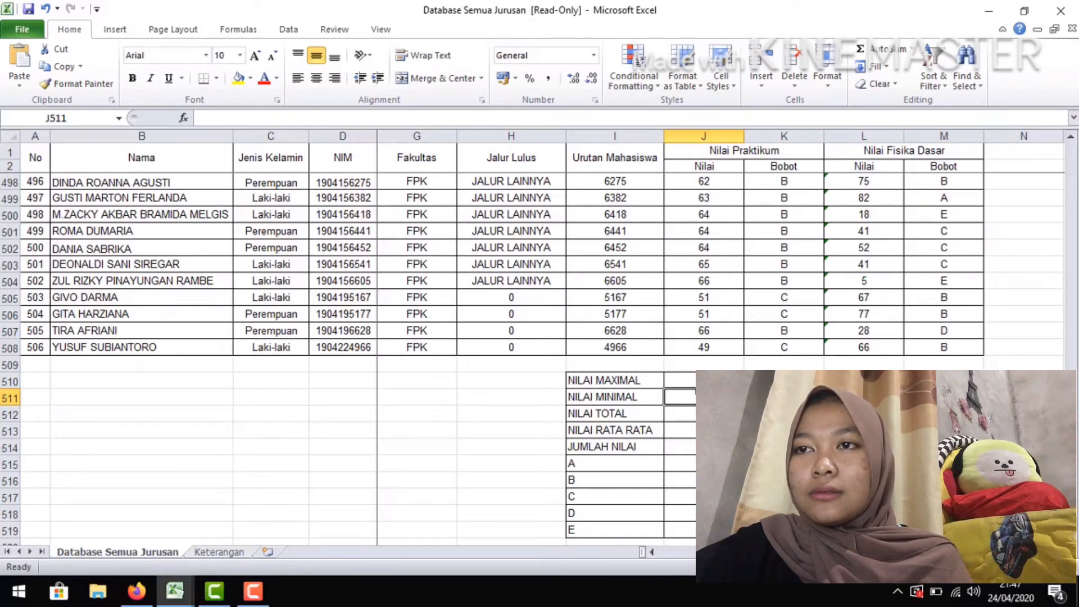
pyautogui.write('=')
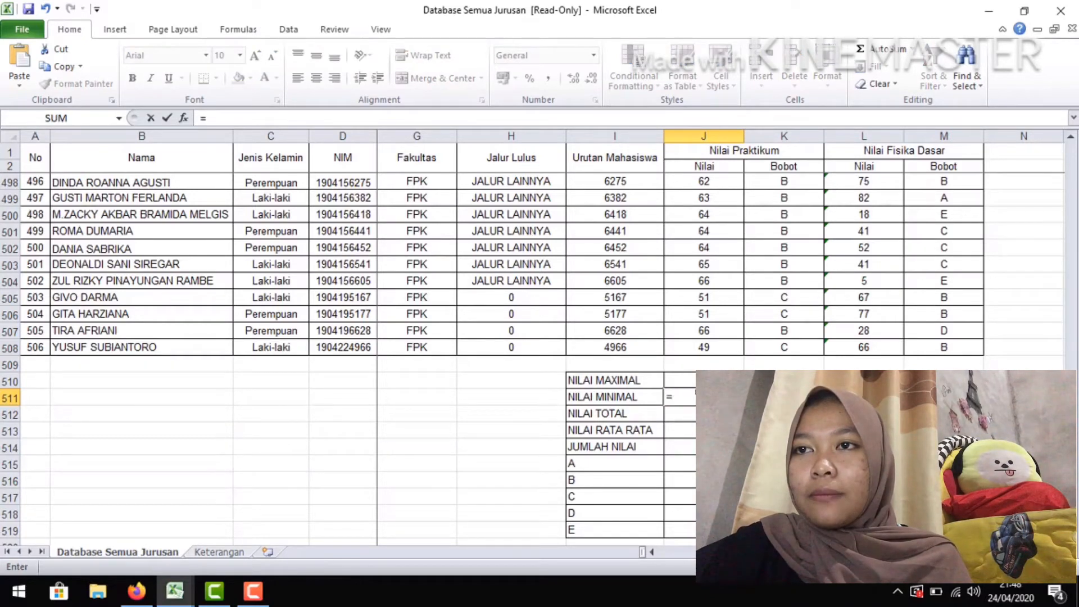
pyautogui.write('MI')
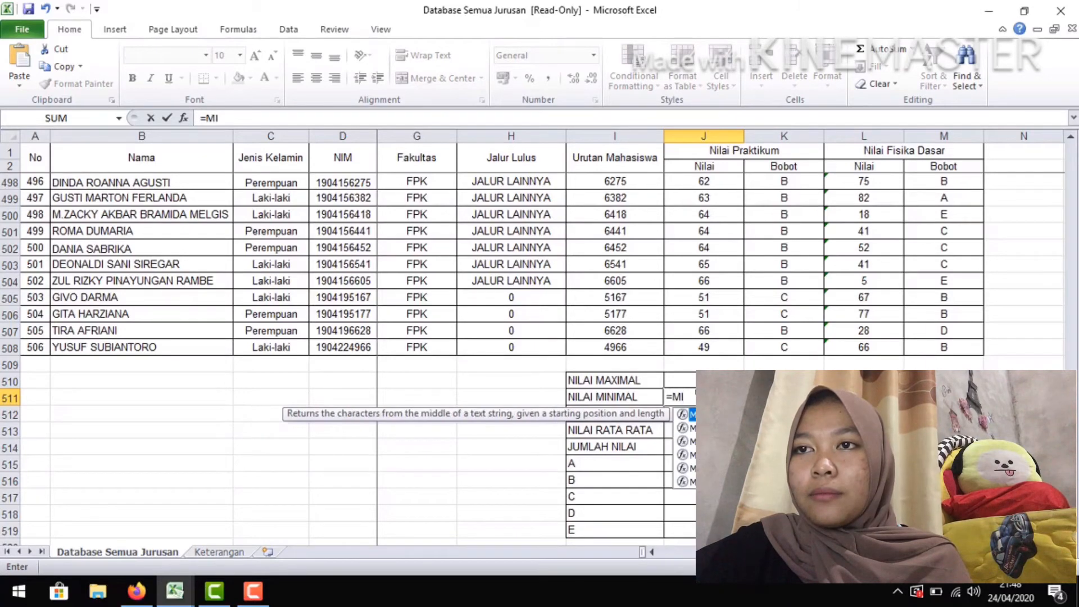
pyautogui.write('N(')
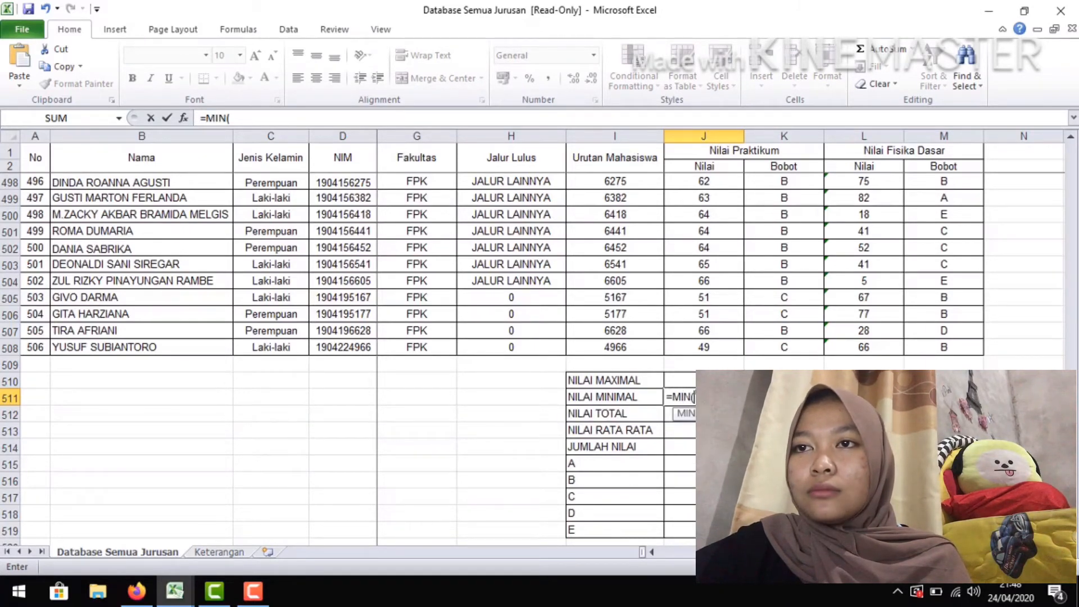
pyautogui.moveTo(697, 347); pyautogui.dragTo(692, 183)
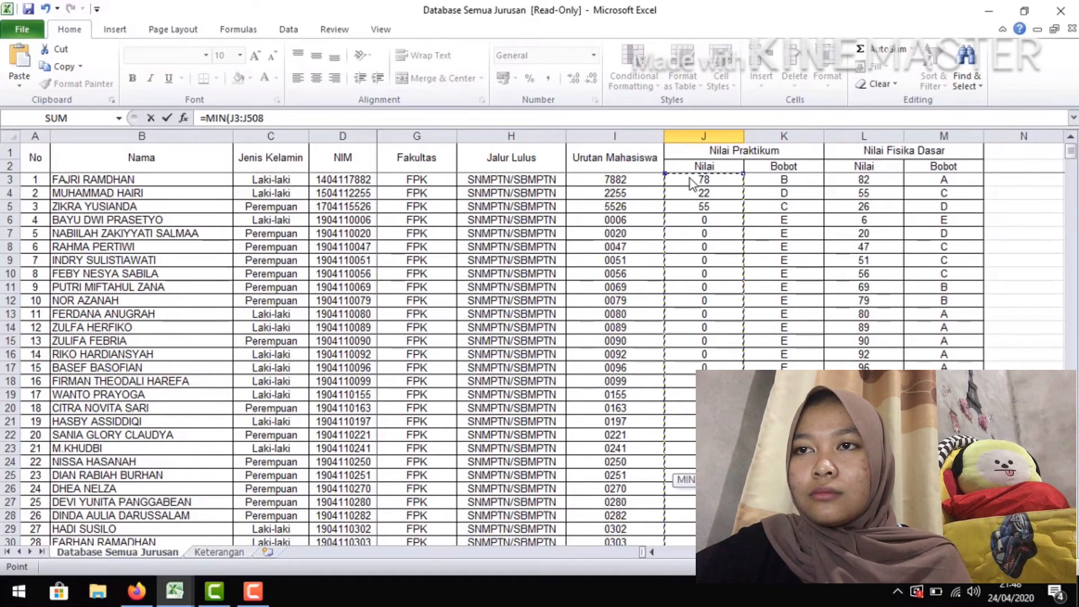
pyautogui.click(293, 116)
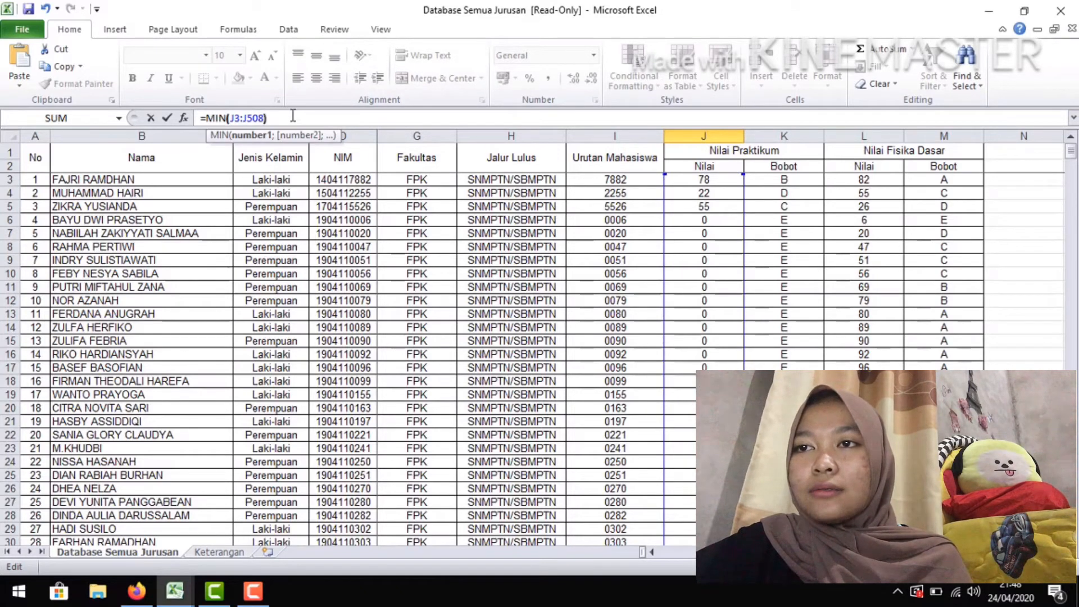
pyautogui.write(')')
pyautogui.press('Return')
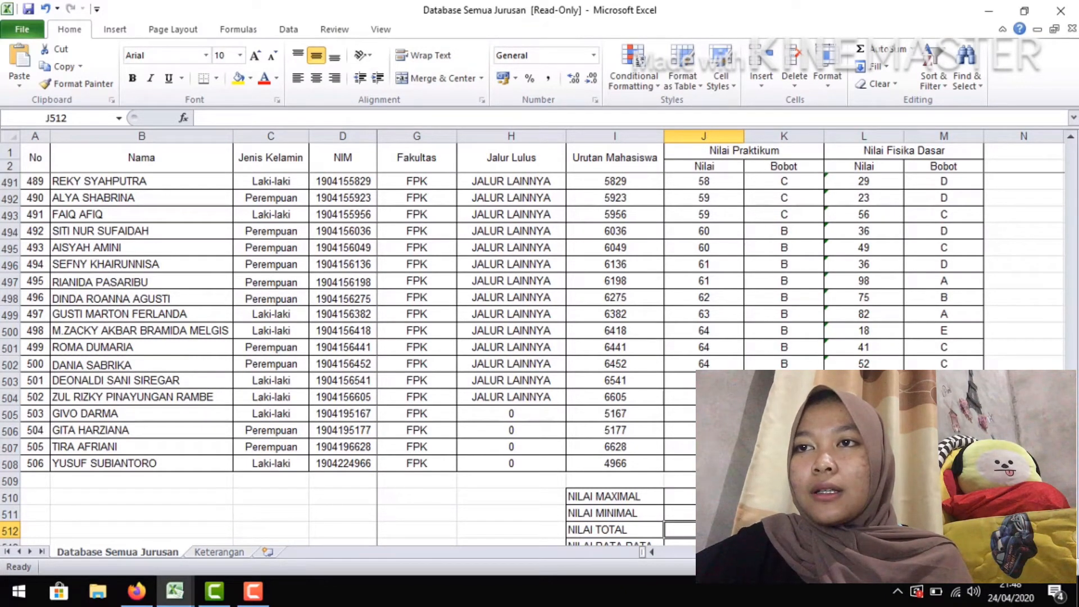
# Calculate the minimum Fisika Dasar score in L511 with =MIN(L3:L508)
pyautogui.click(864, 513)
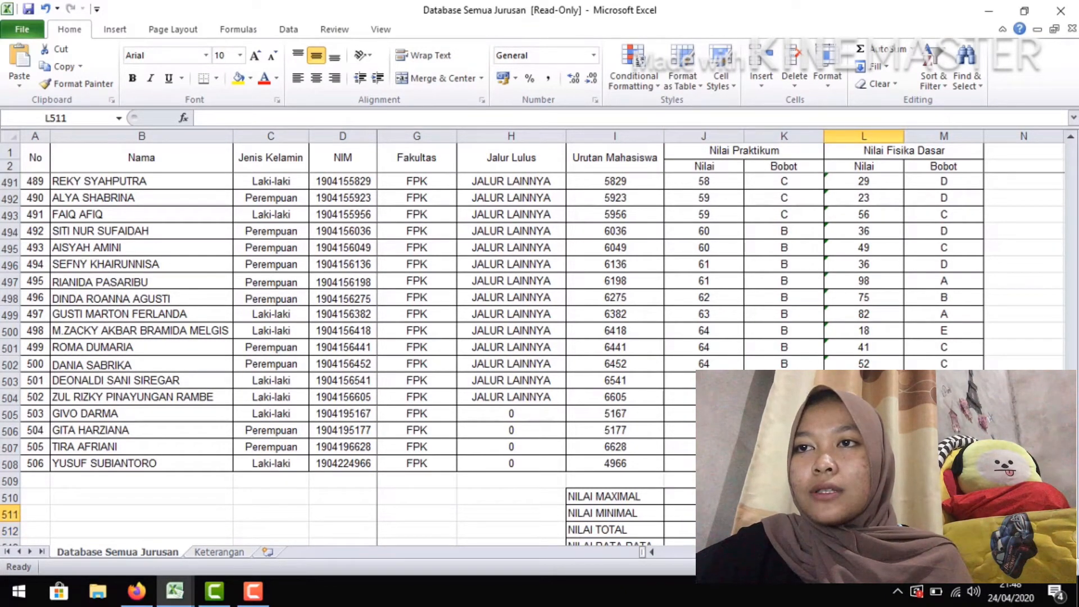
pyautogui.write('=')
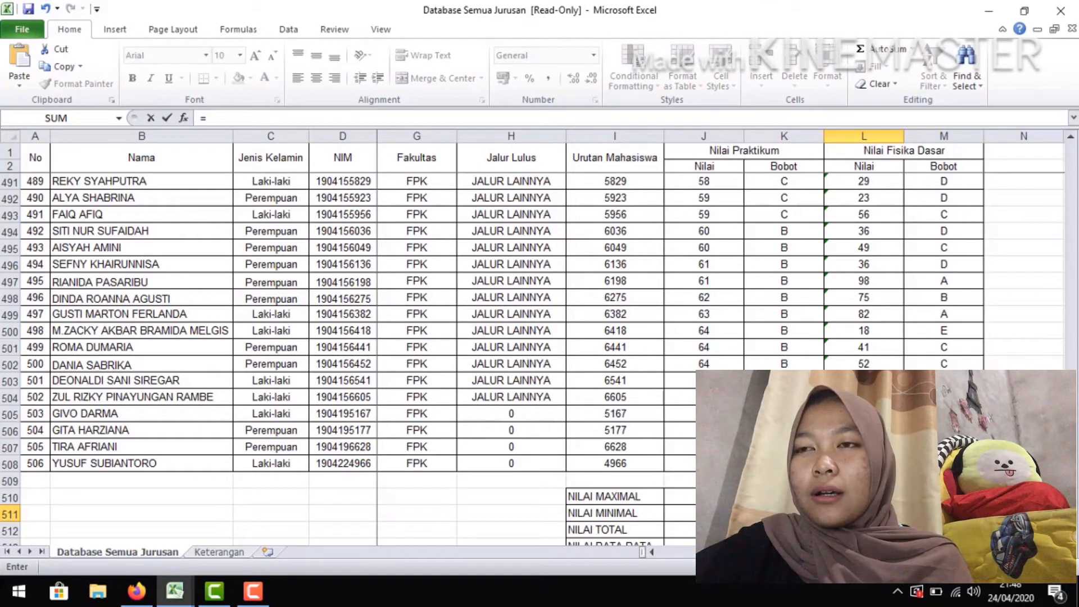
pyautogui.write('MINA')
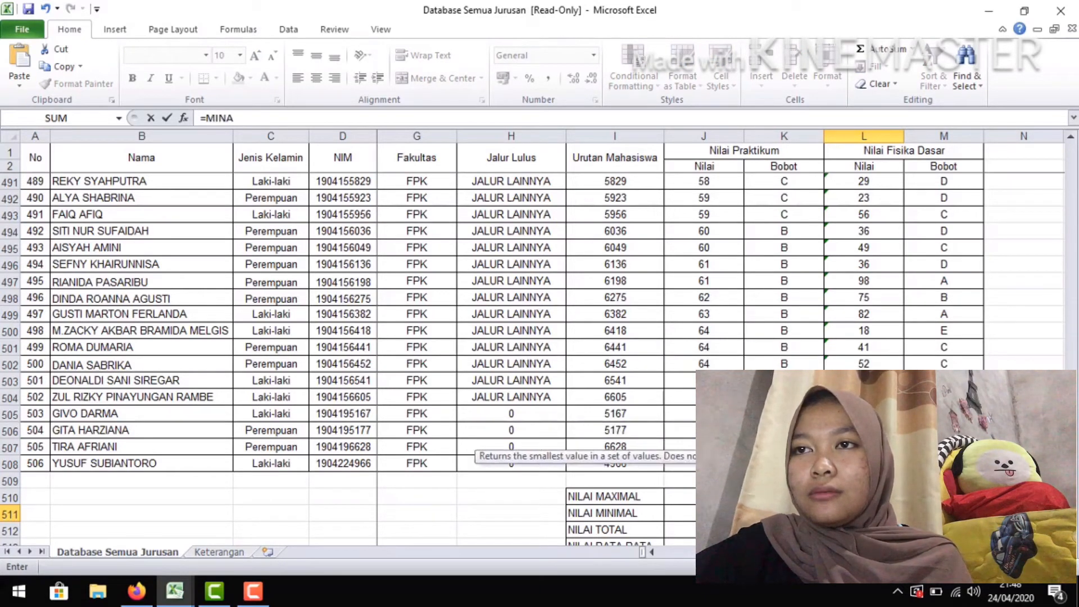
pyautogui.press('BackSpace')
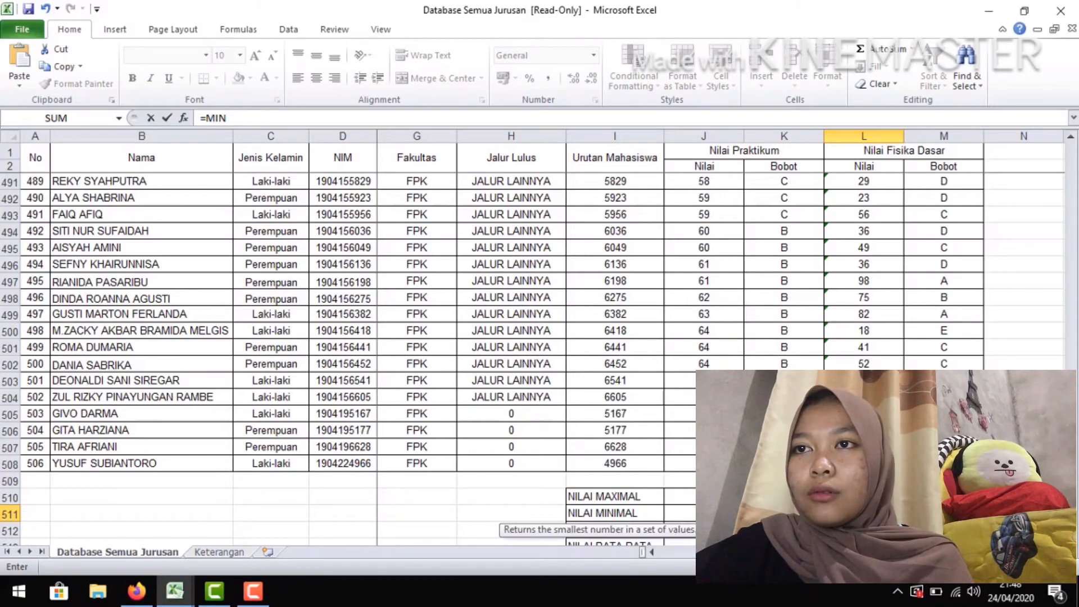
pyautogui.write('(')
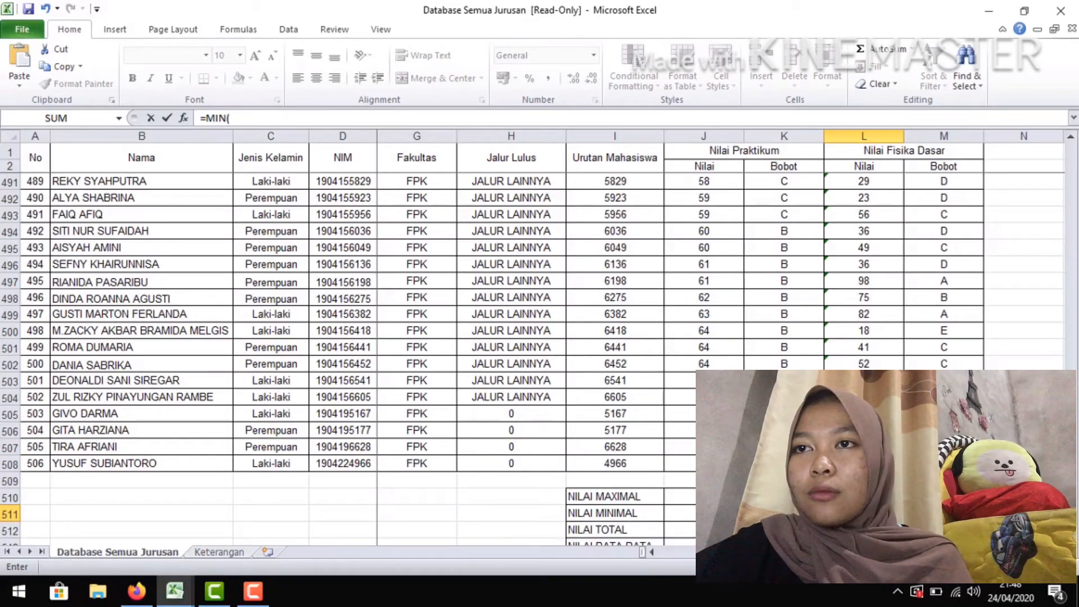
pyautogui.moveTo(864, 463); pyautogui.dragTo(852, 193)
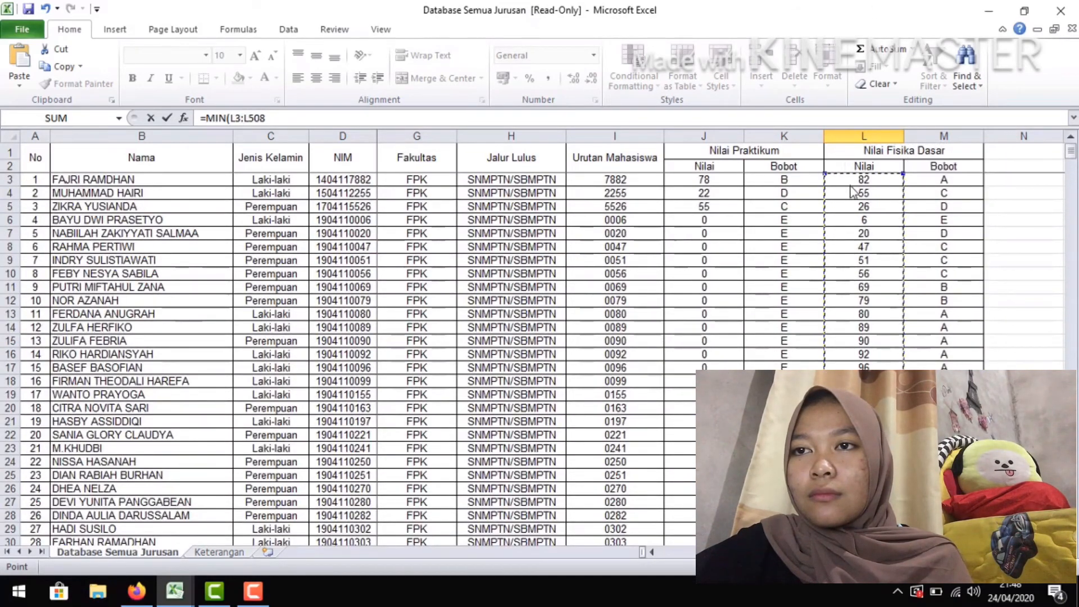
pyautogui.click(378, 119)
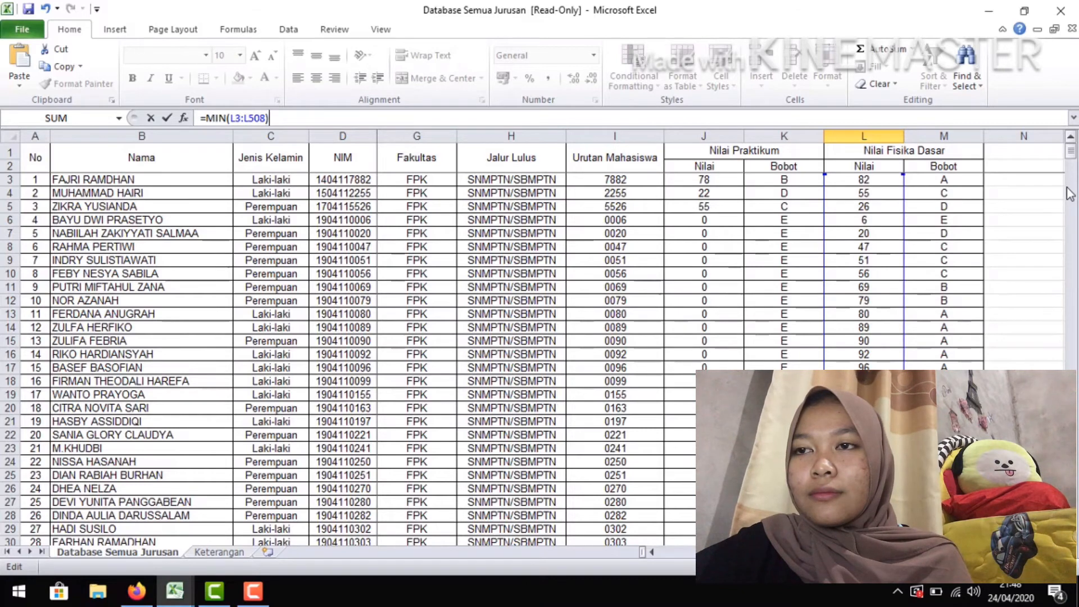
pyautogui.press('Return')
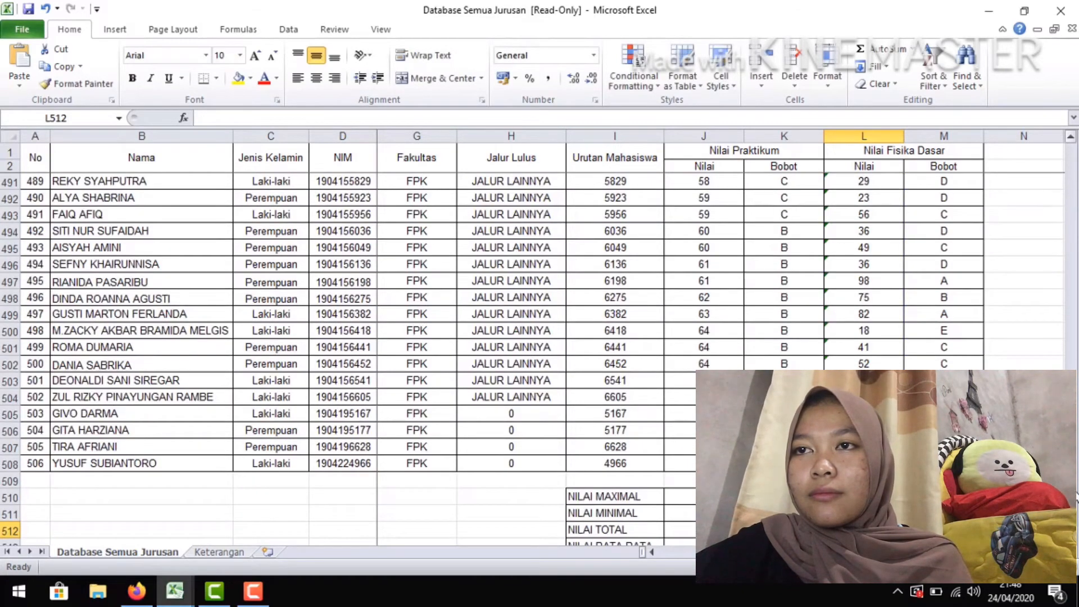
# Calculate the total of the practicum scores in J512 by summing J3:J508 with SUM
pyautogui.scroll(-2, 1076, 523)
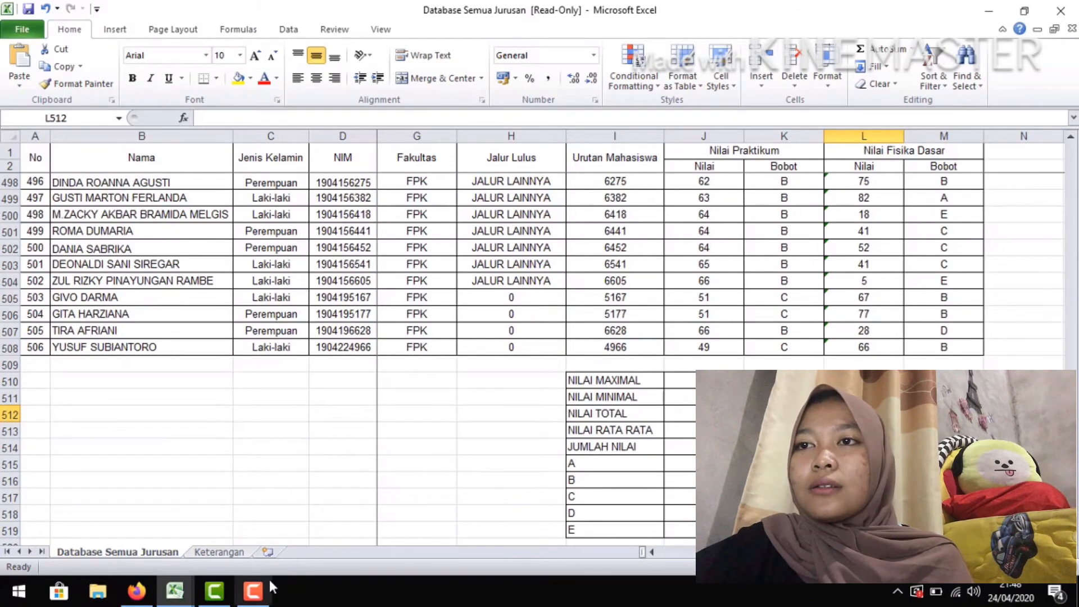
pyautogui.moveTo(251, 600)
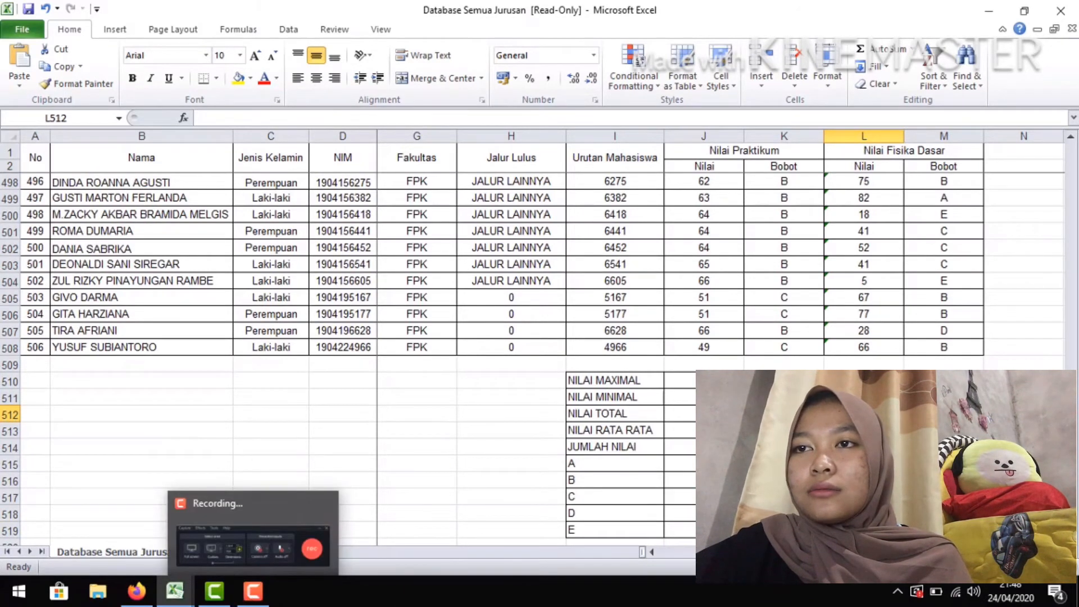
pyautogui.click(713, 415)
pyautogui.write('=')
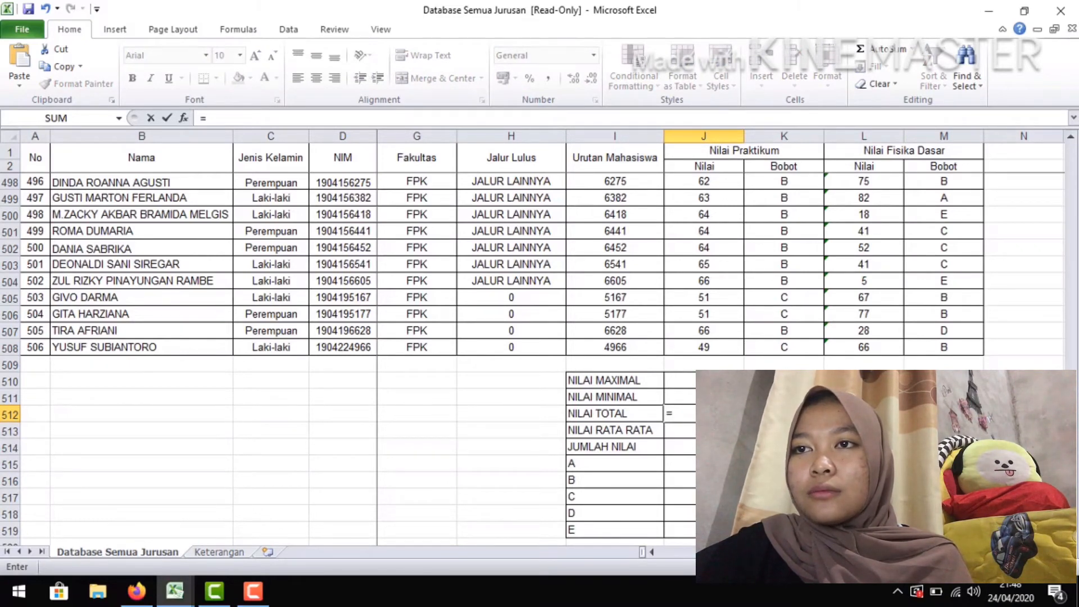
pyautogui.write('SUM')
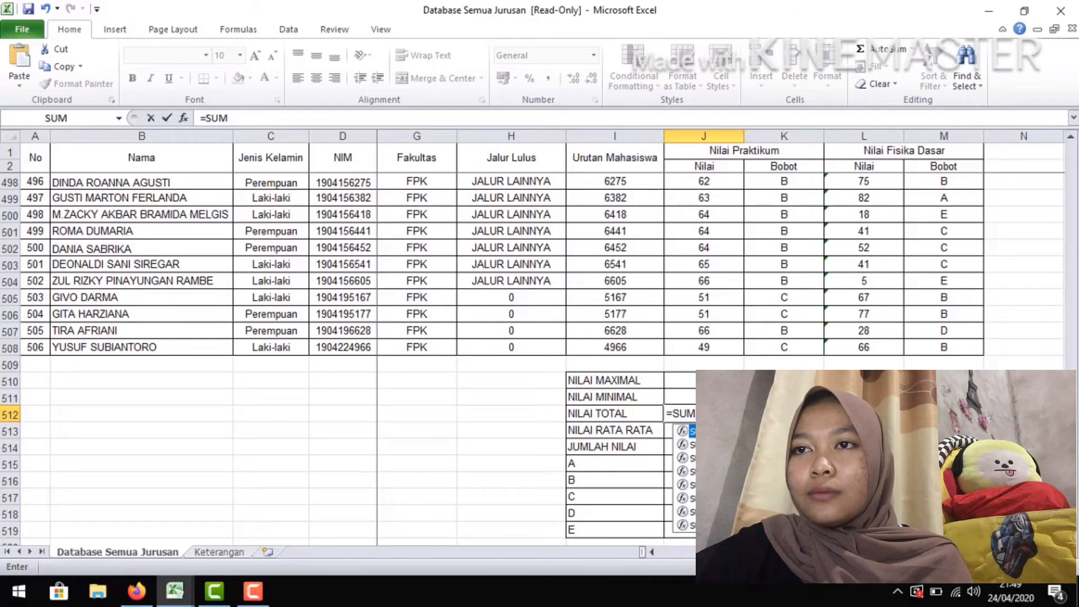
pyautogui.write('(')
pyautogui.moveTo(702, 346); pyautogui.dragTo(726, 190)
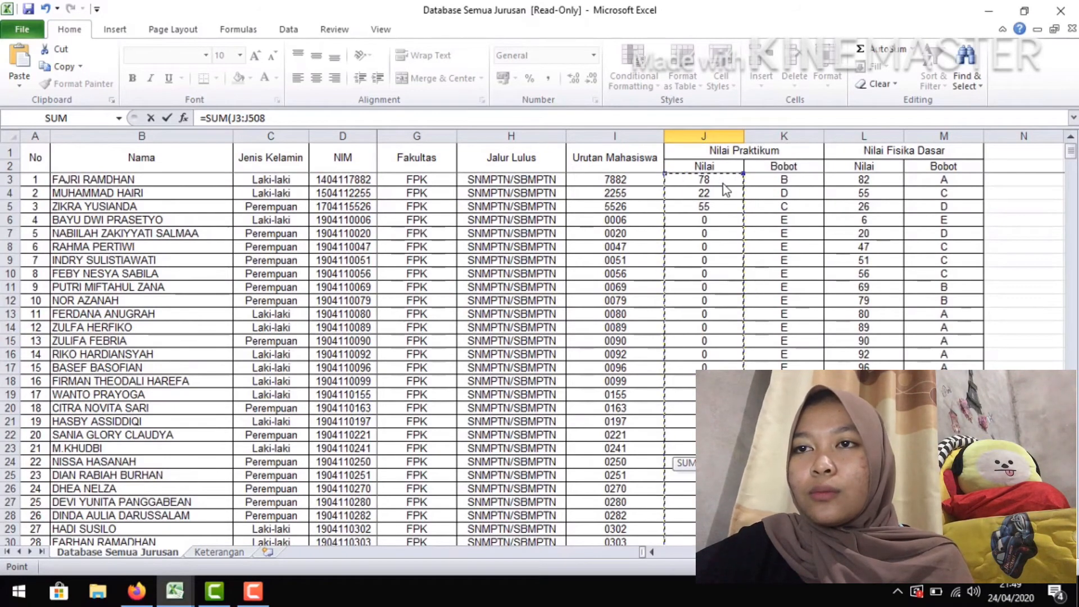
pyautogui.click(315, 123)
pyautogui.press('Escape')
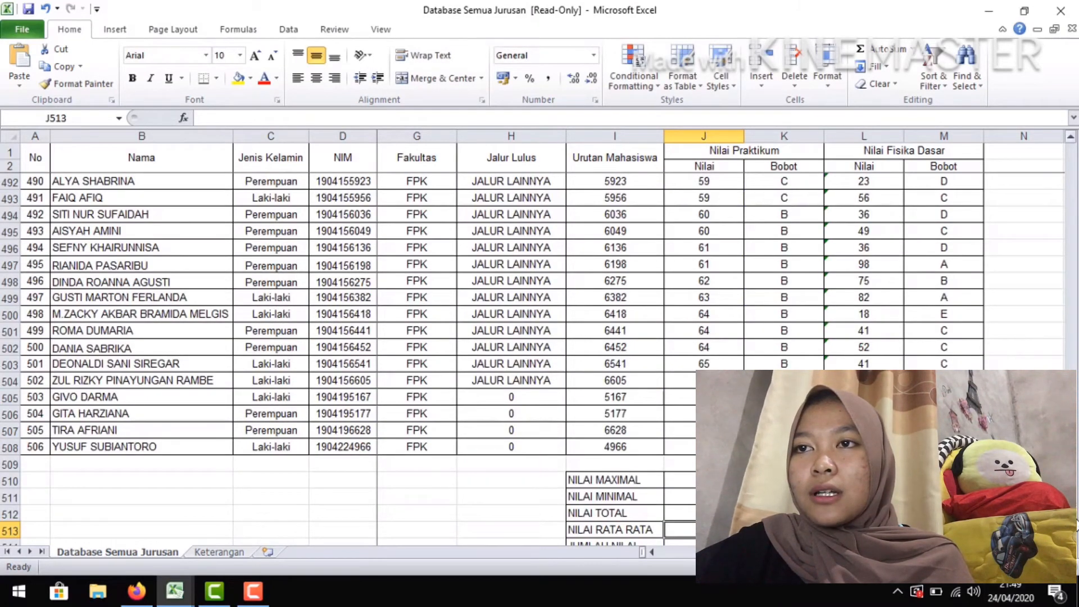
# Calculate the total of the Fisika Dasar scores in L512 with =SUM(L3:L508)
pyautogui.scroll(-2, 348, 337)
pyautogui.click(864, 414)
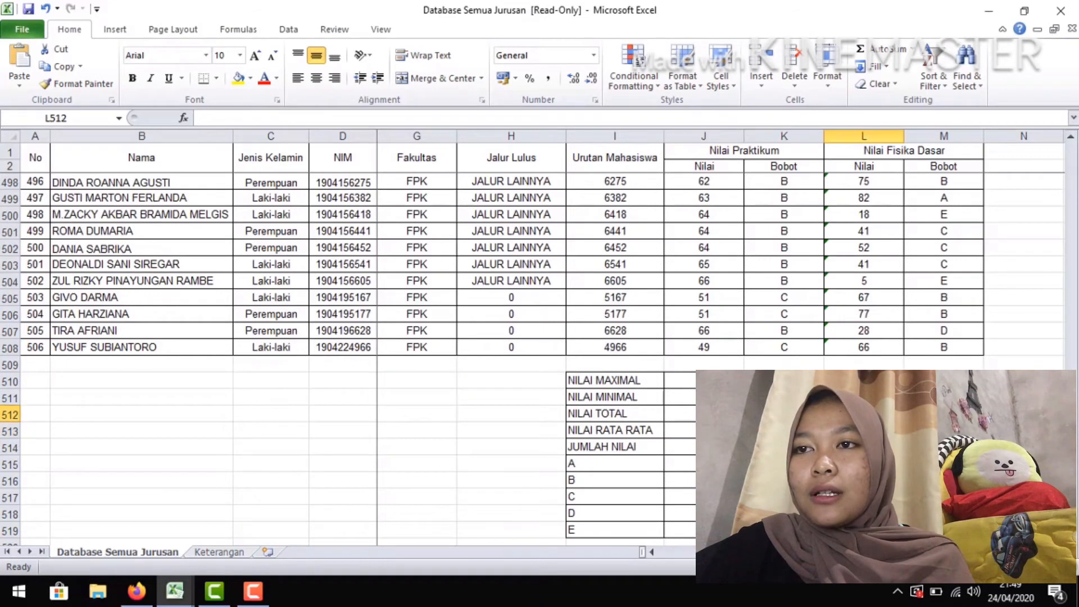
pyautogui.write('=S')
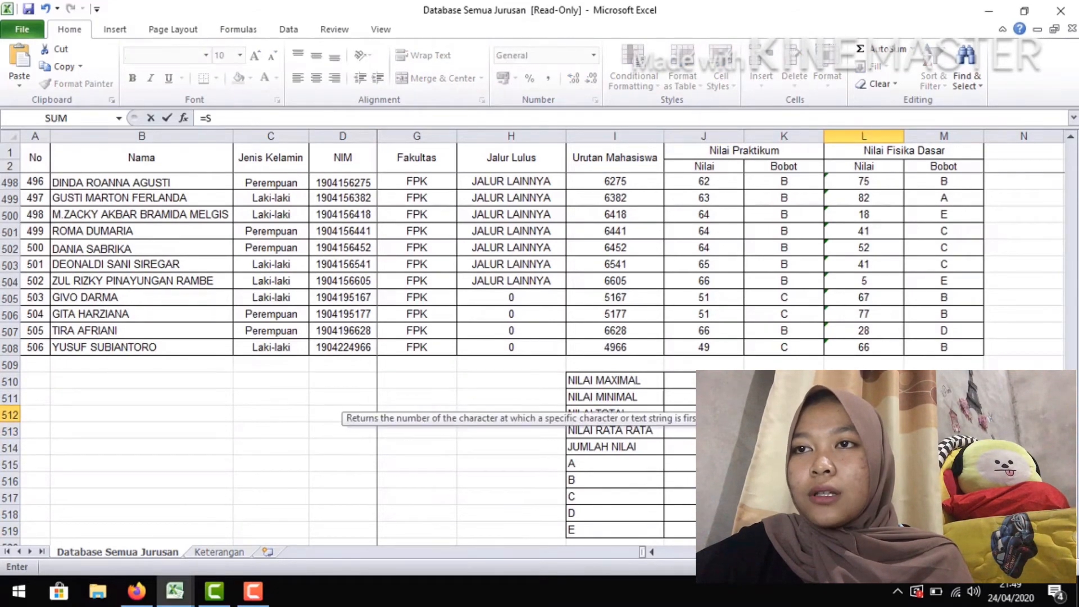
pyautogui.write('UM(')
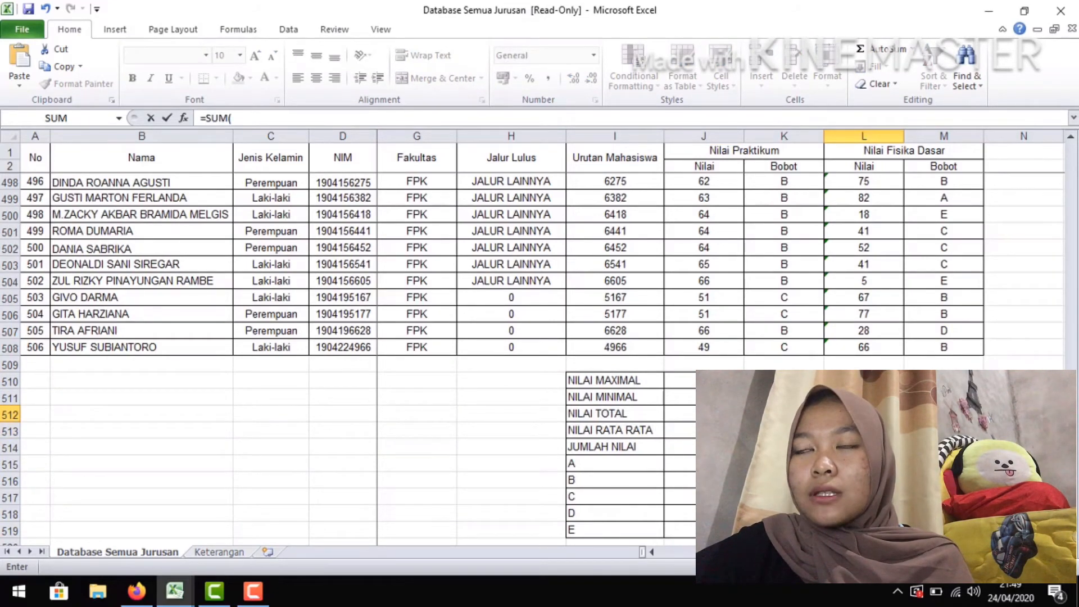
pyautogui.moveTo(888, 348); pyautogui.dragTo(878, 176)
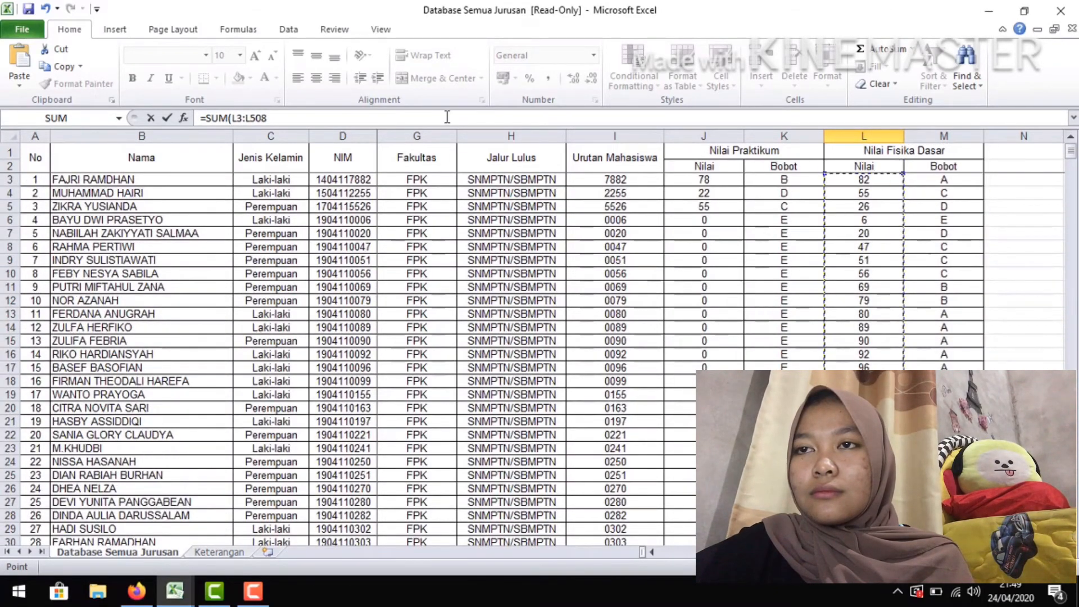
pyautogui.write(')')
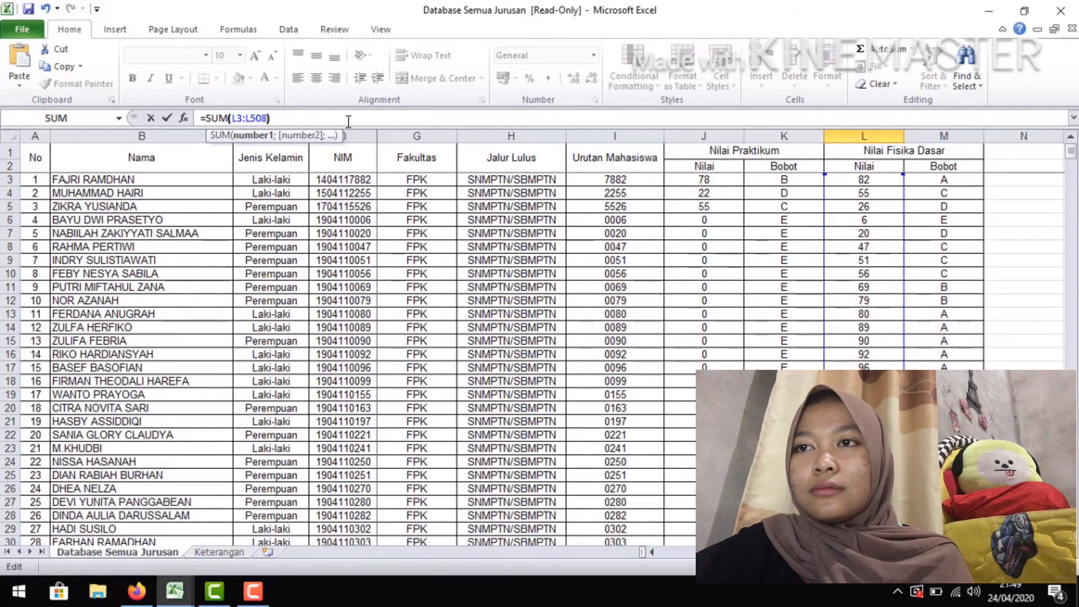
pyautogui.press('Return')
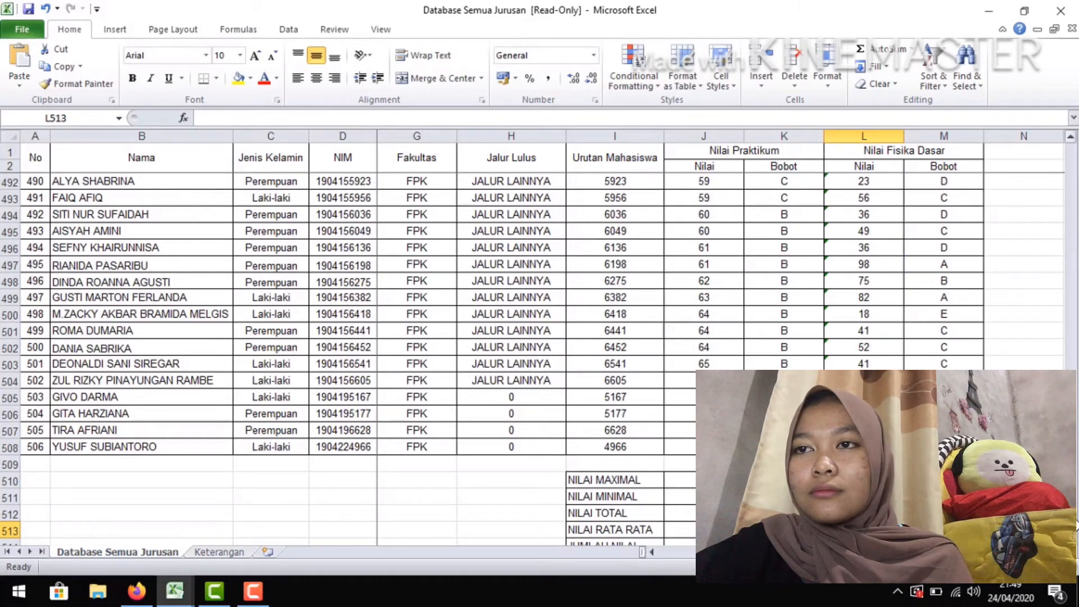
# Calculate the average practicum score in J513 with =AVERAGE(J3:J508)
pyautogui.scroll(-2, 349, 337)
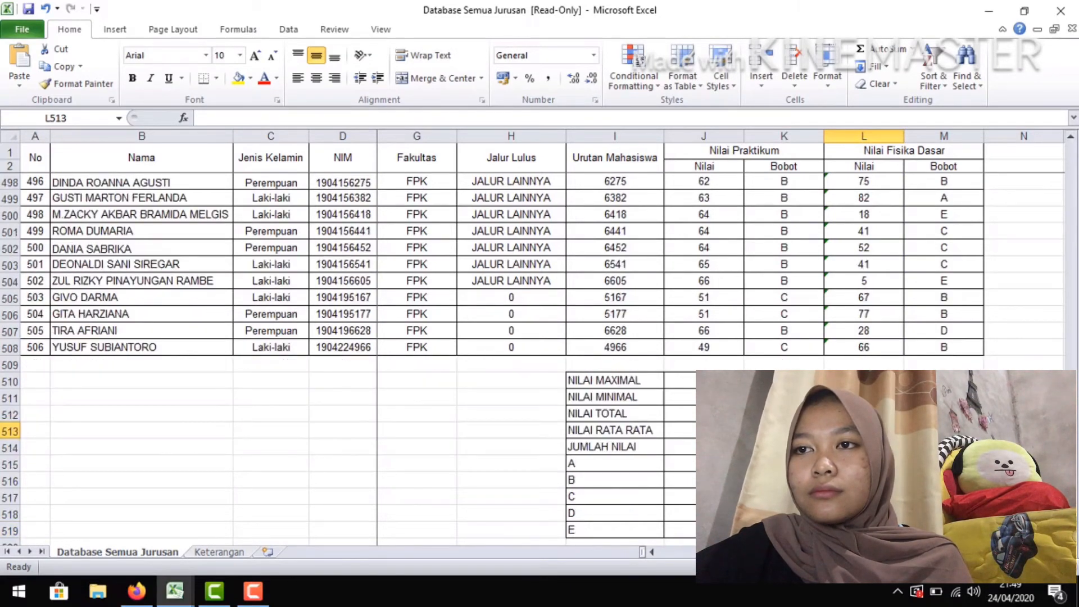
pyautogui.click(710, 430)
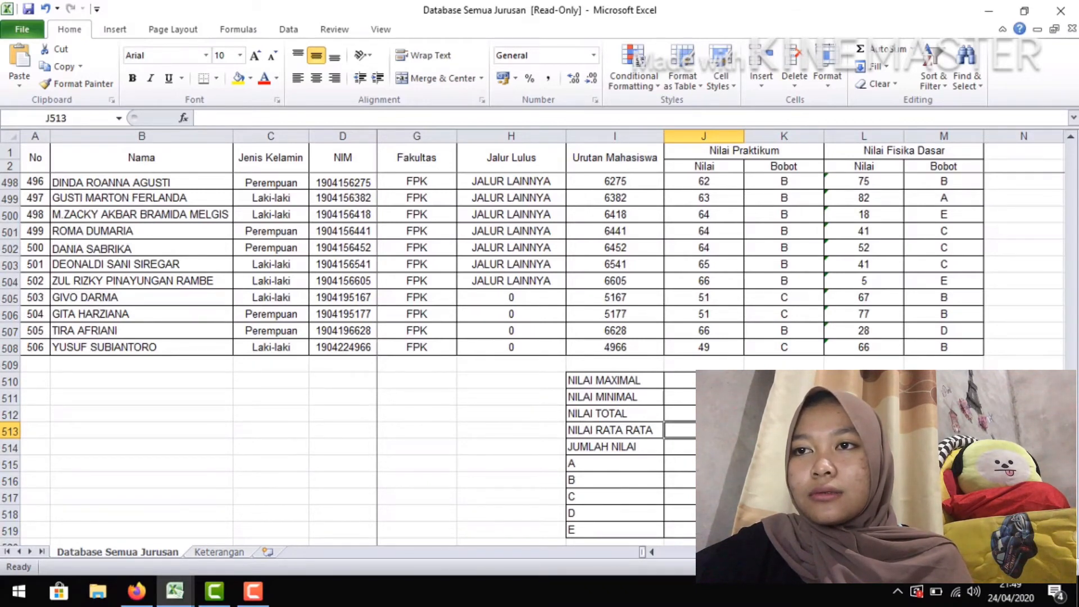
pyautogui.write('=')
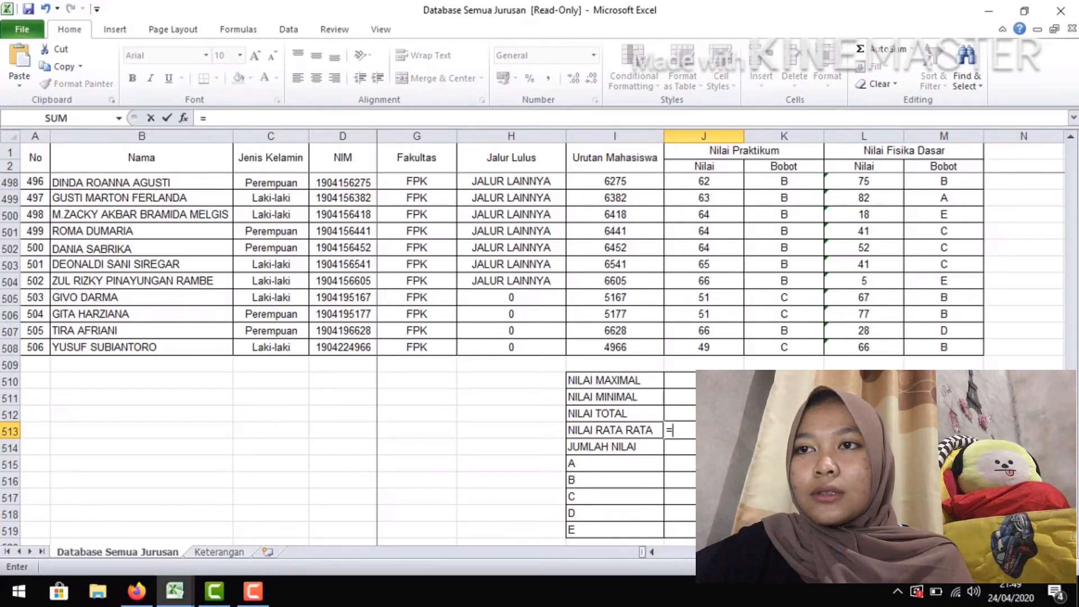
pyautogui.write('AVERAGE')
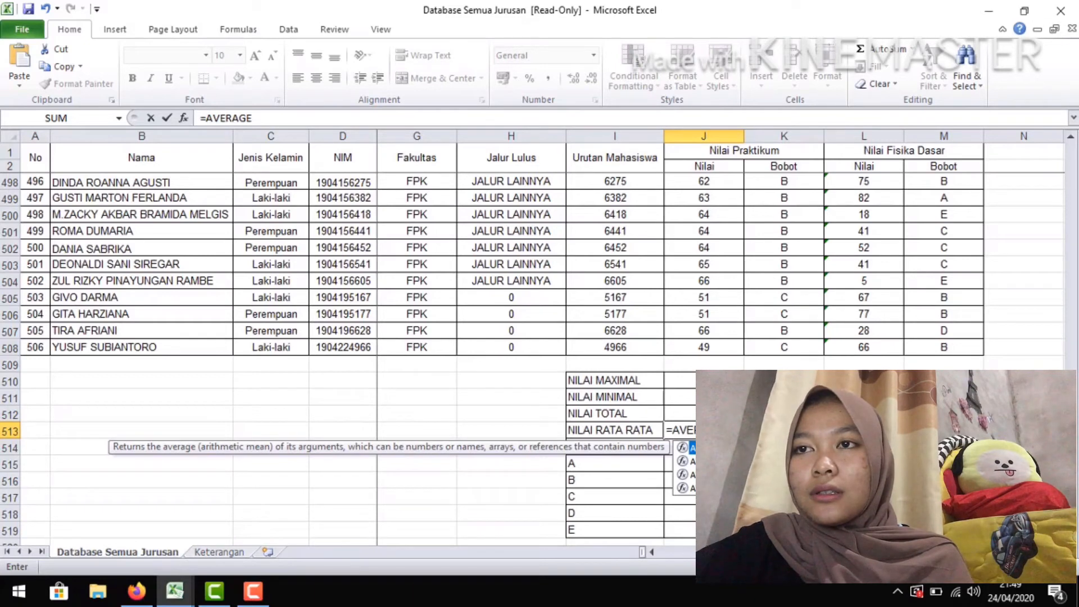
pyautogui.write('(')
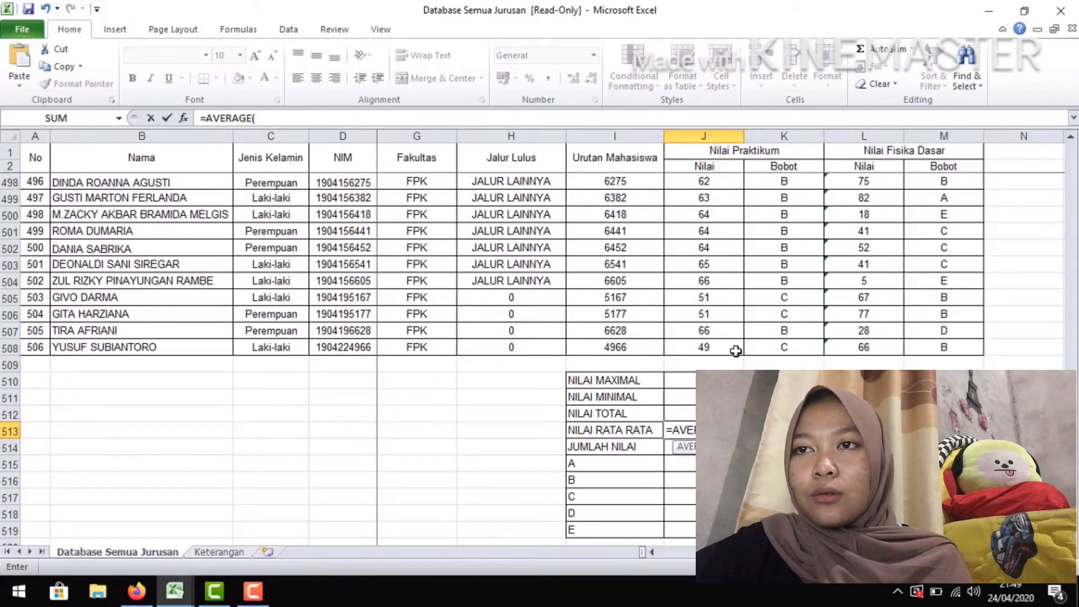
pyautogui.moveTo(736, 351); pyautogui.dragTo(711, 178)
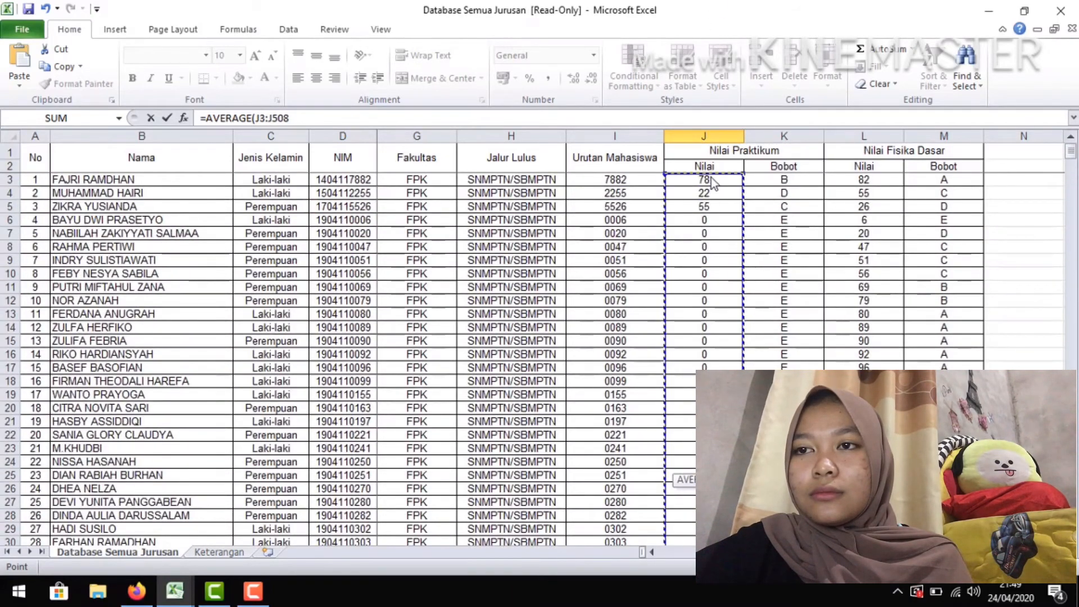
pyautogui.click(292, 118)
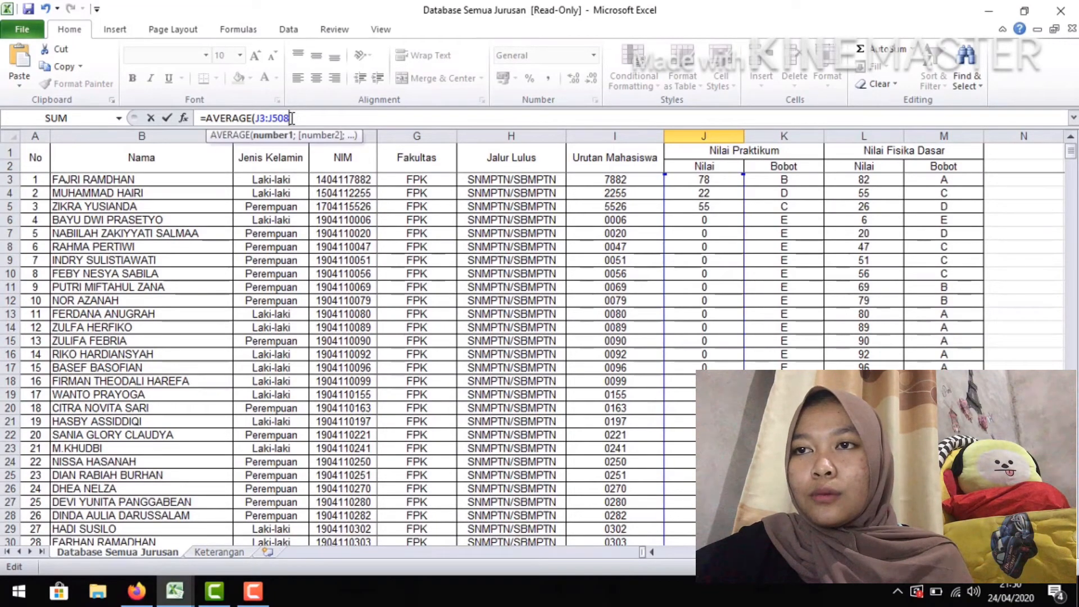
pyautogui.write(')')
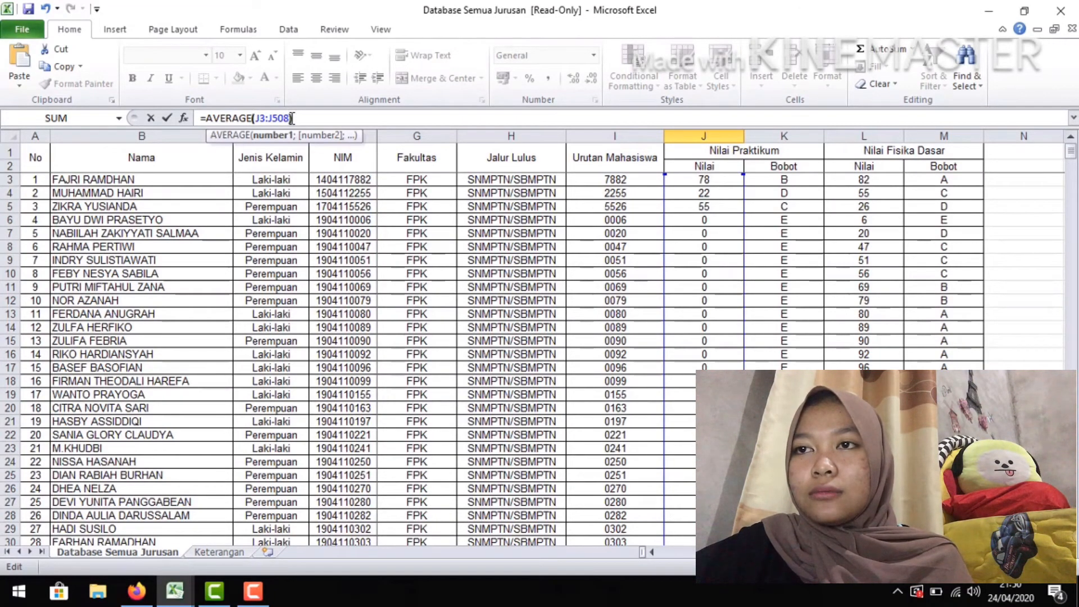
pyautogui.press('Return')
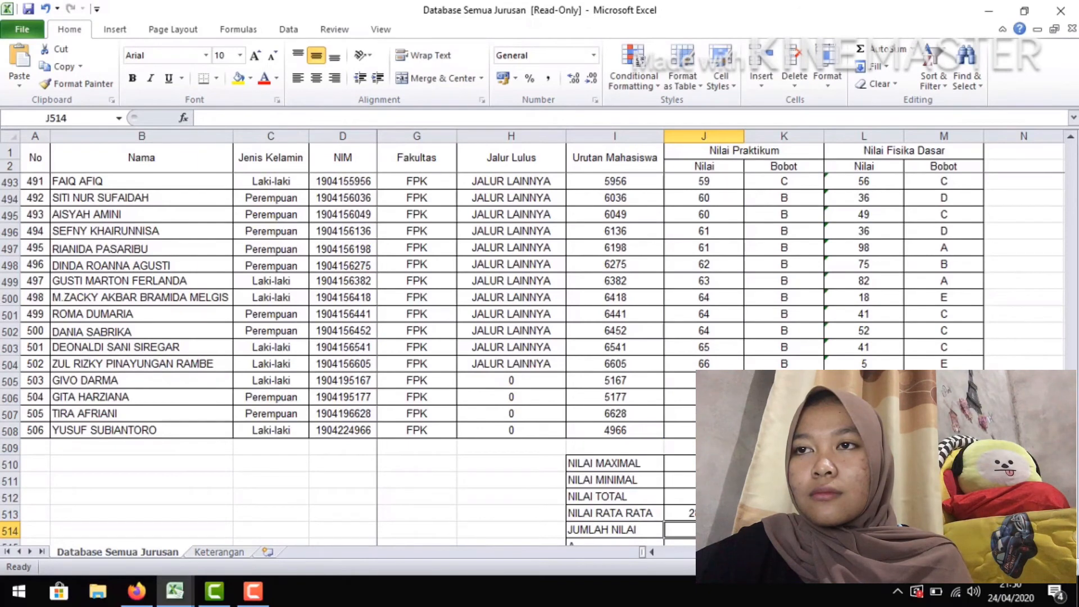
# Calculate the average Fisika Dasar score in L513 with =AVERAGE(L3:L508)
pyautogui.click(864, 513)
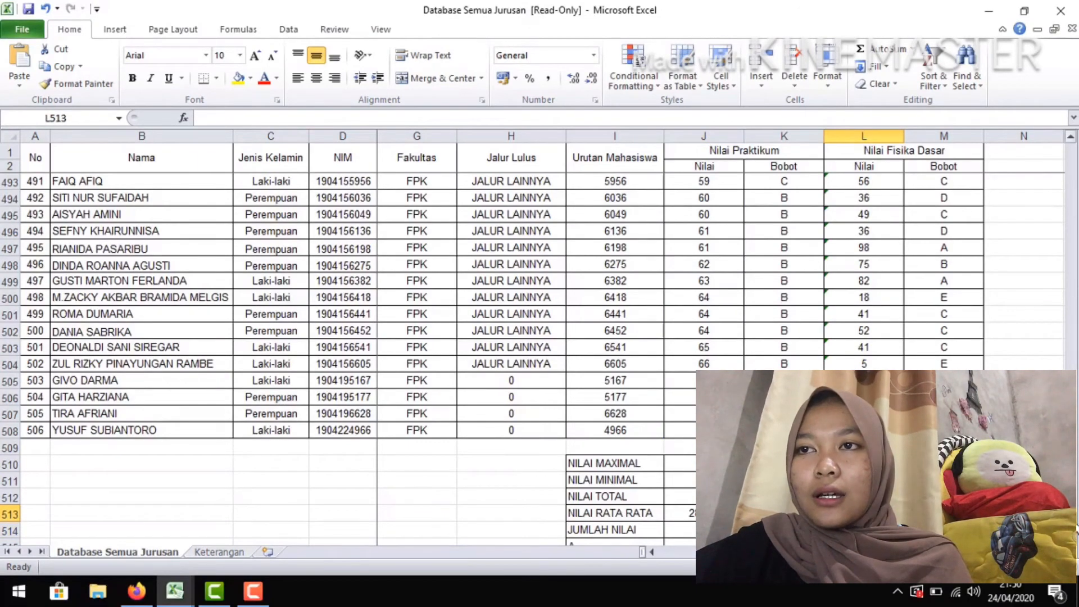
pyautogui.scroll(-2, 539, 338)
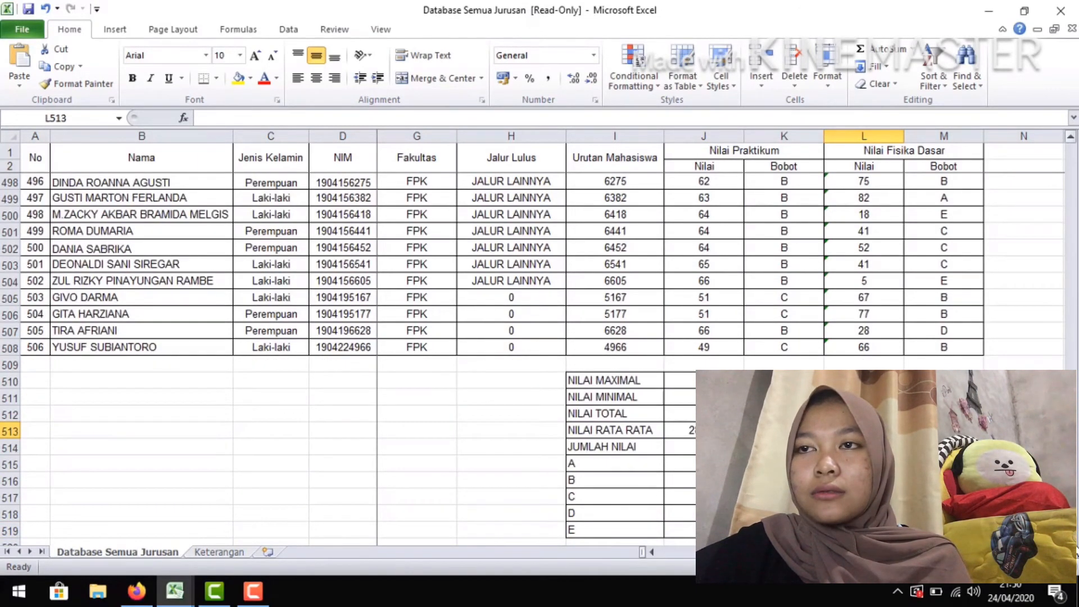
pyautogui.write('=')
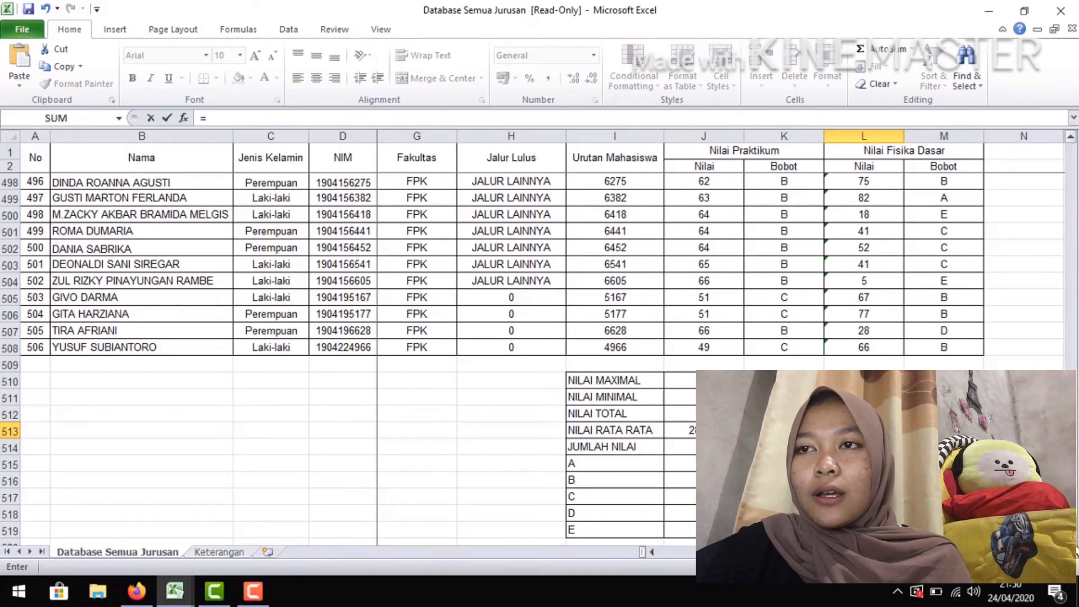
pyautogui.write('AVE')
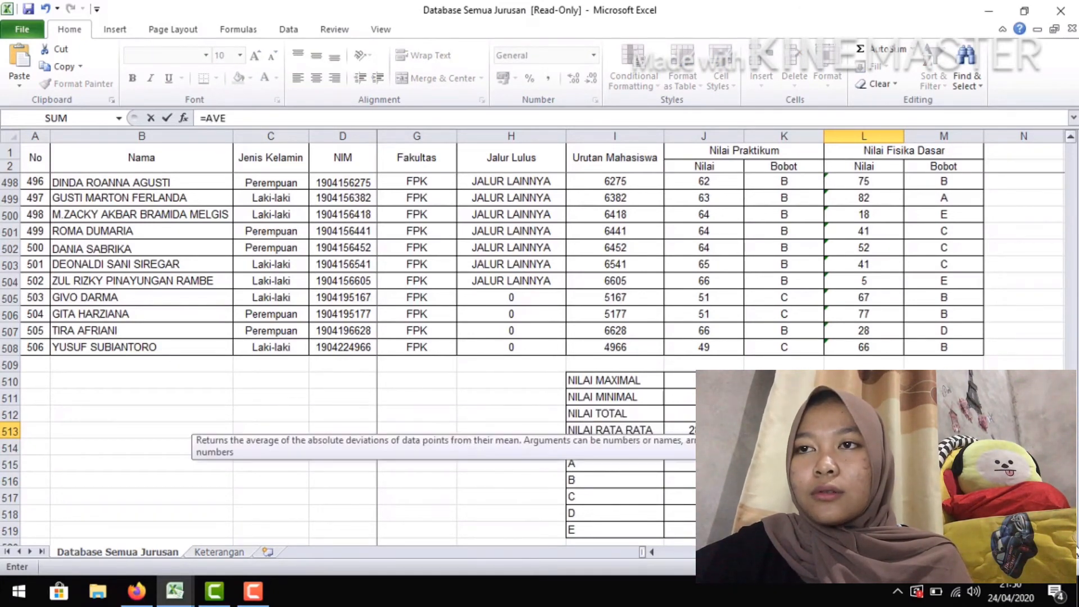
pyautogui.write('RAGE(')
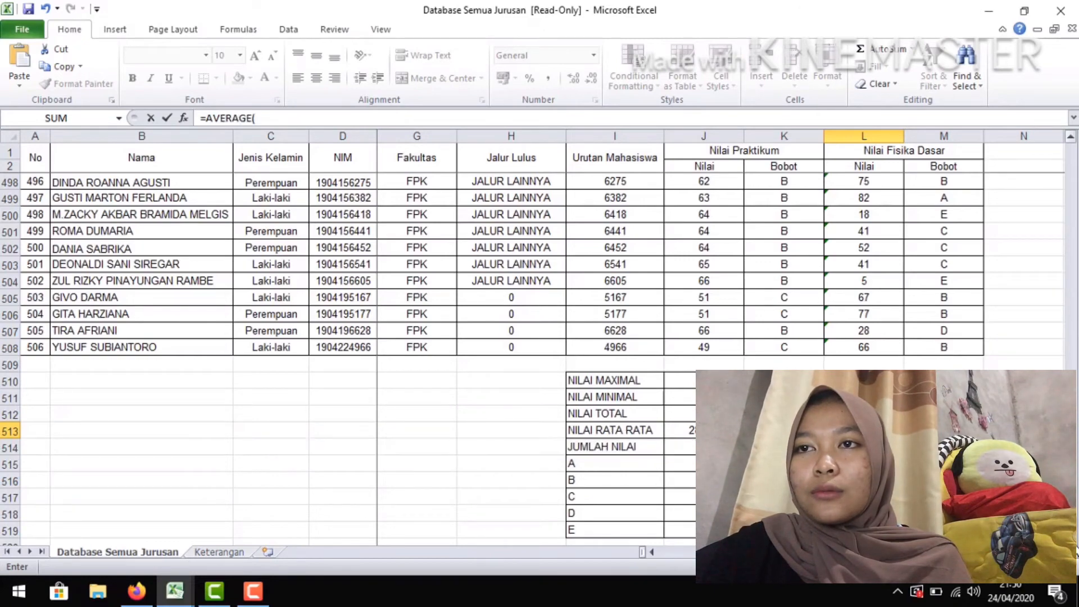
pyautogui.moveTo(850, 348); pyautogui.dragTo(852, 183)
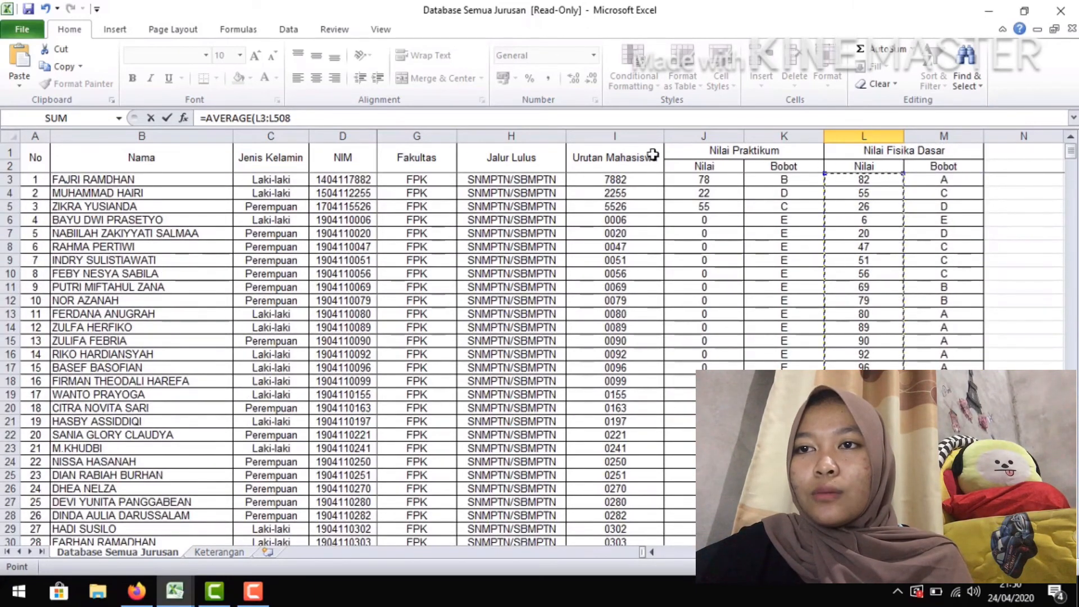
pyautogui.click(426, 122)
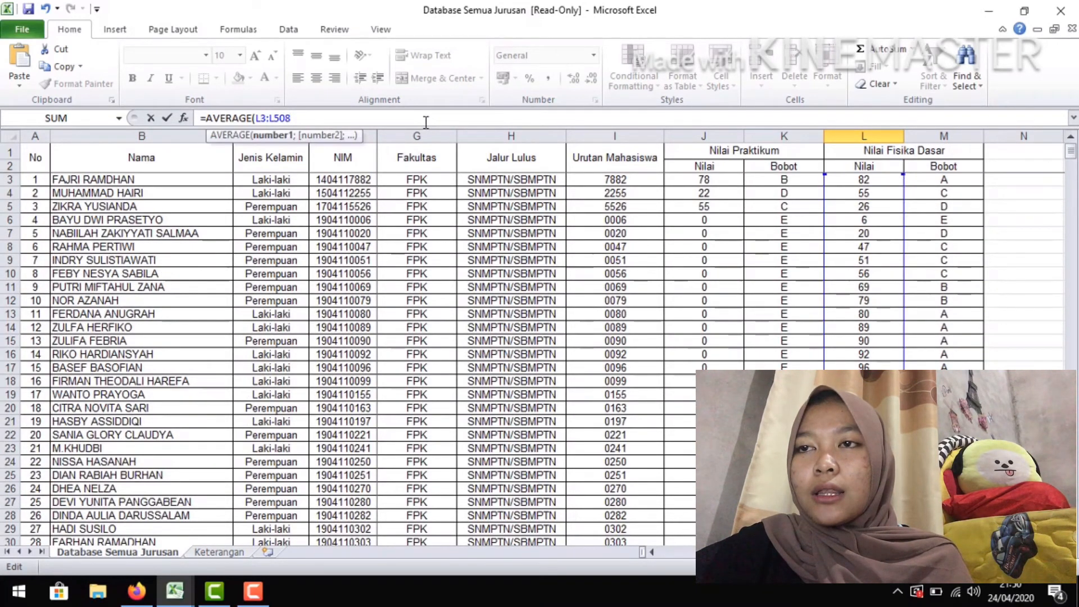
pyautogui.press('Return')
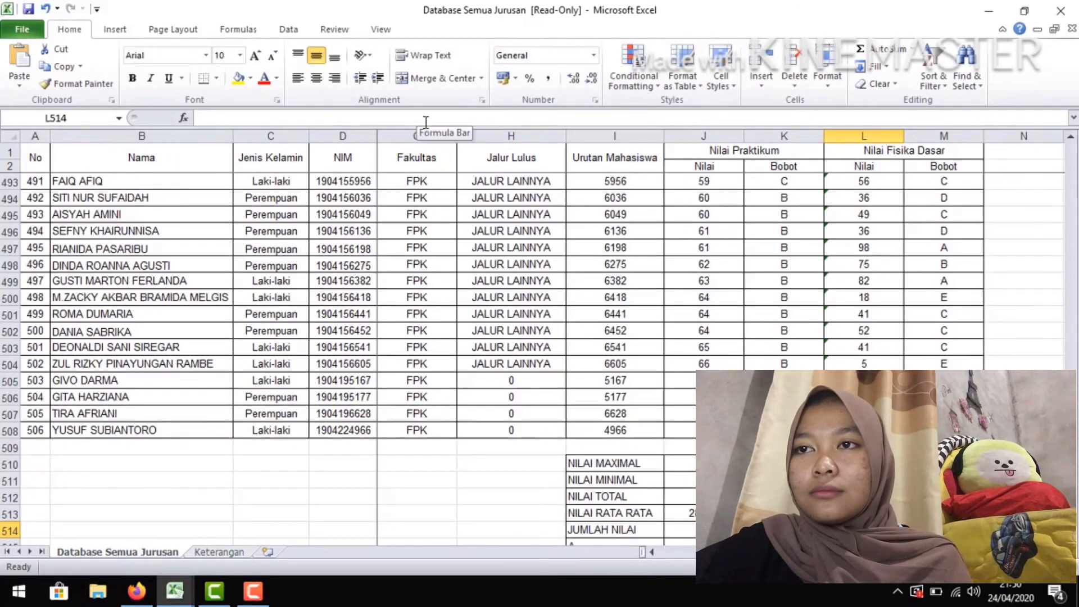
# Count the A grades among the practicum weights in K515 with =COUNTIF($K$3:$K$508;"A")
pyautogui.click(1073, 537)
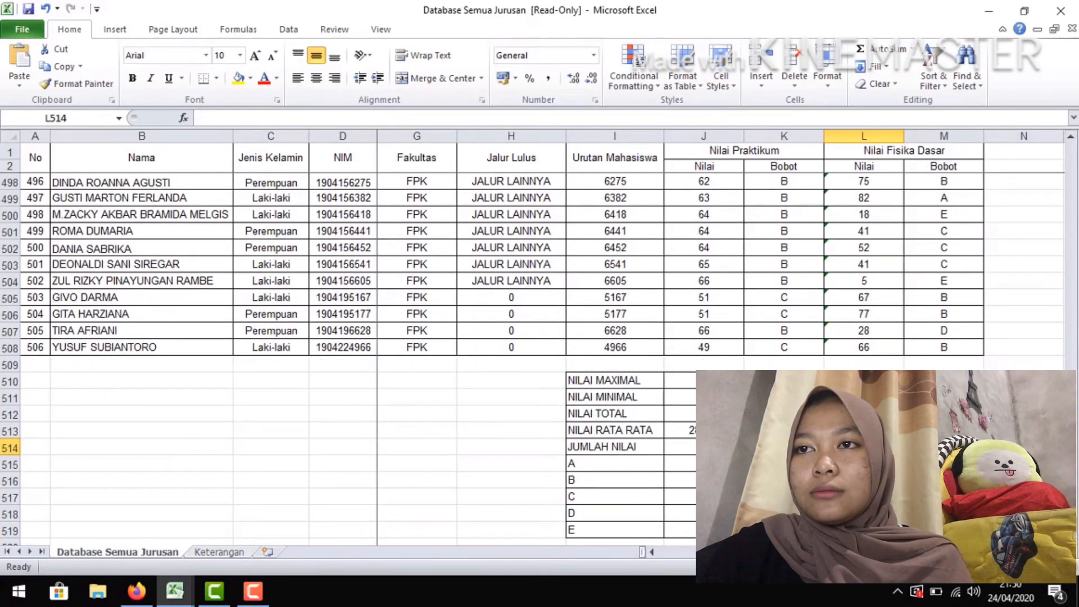
pyautogui.press('Left')
pyautogui.press('Down')
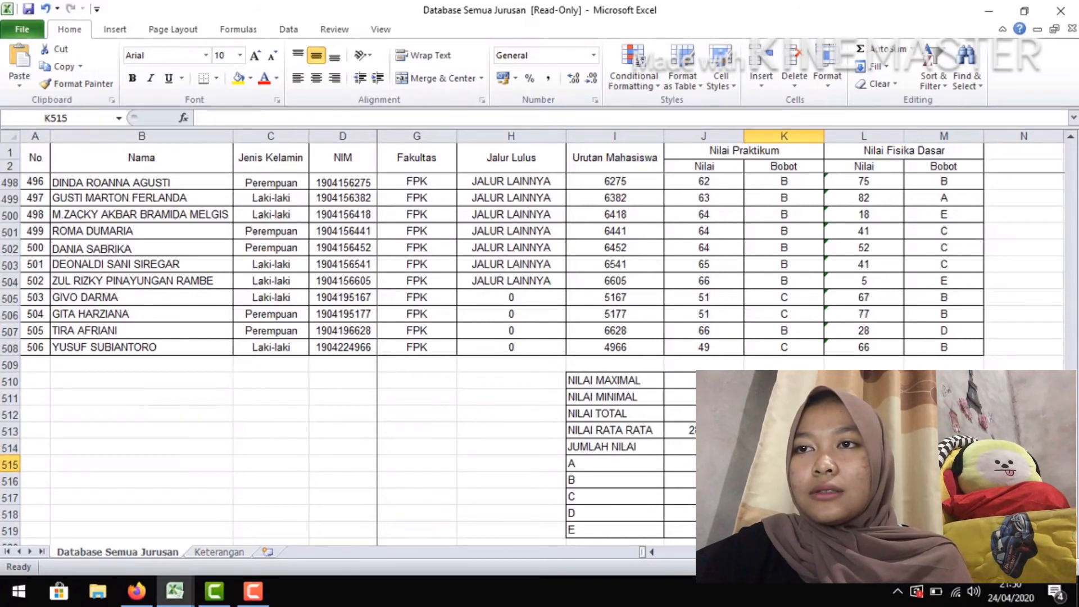
pyautogui.write('=')
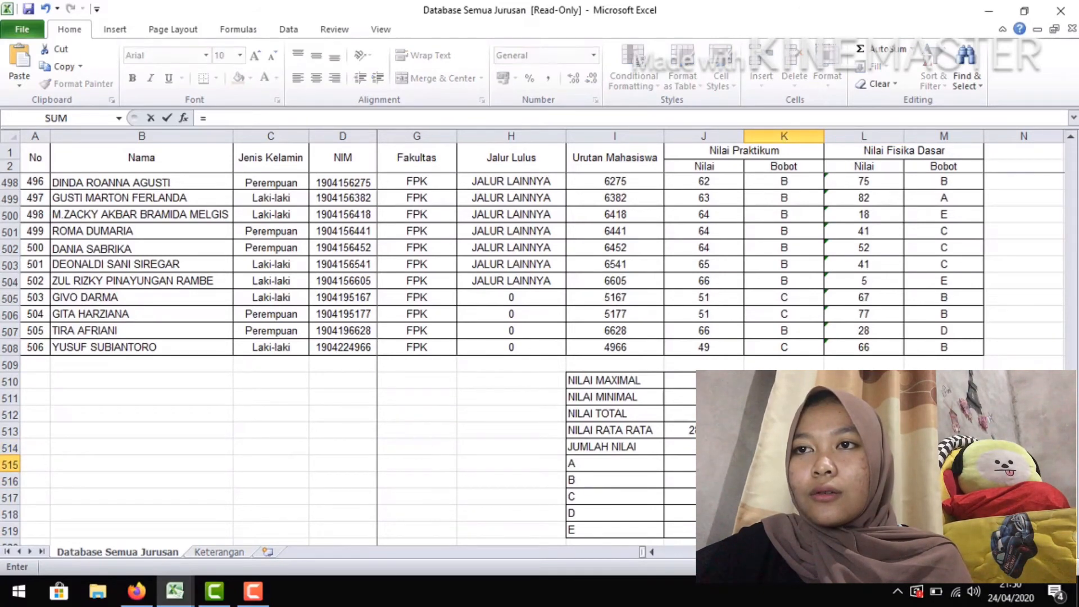
pyautogui.write('COUNTIF(')
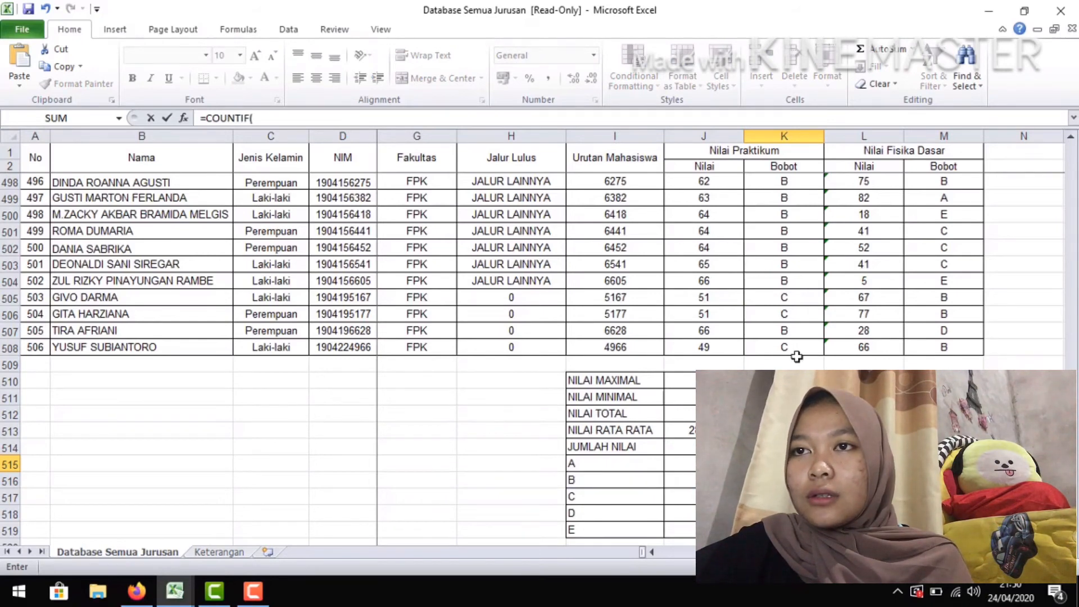
pyautogui.moveTo(793, 348); pyautogui.dragTo(806, 513)
pyautogui.click(800, 180)
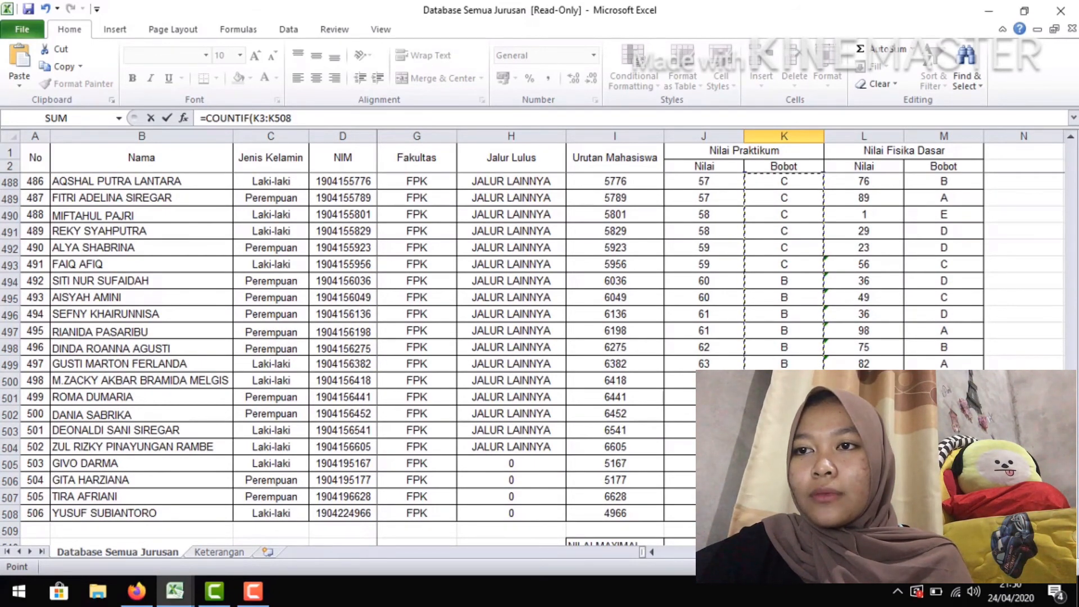
pyautogui.press('F4')
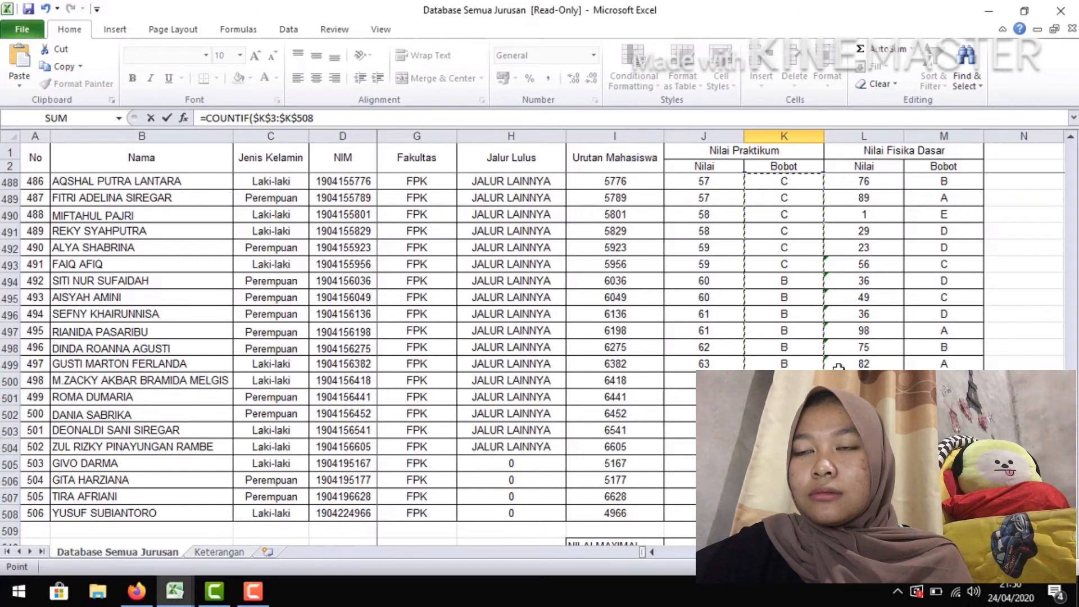
pyautogui.click(343, 118)
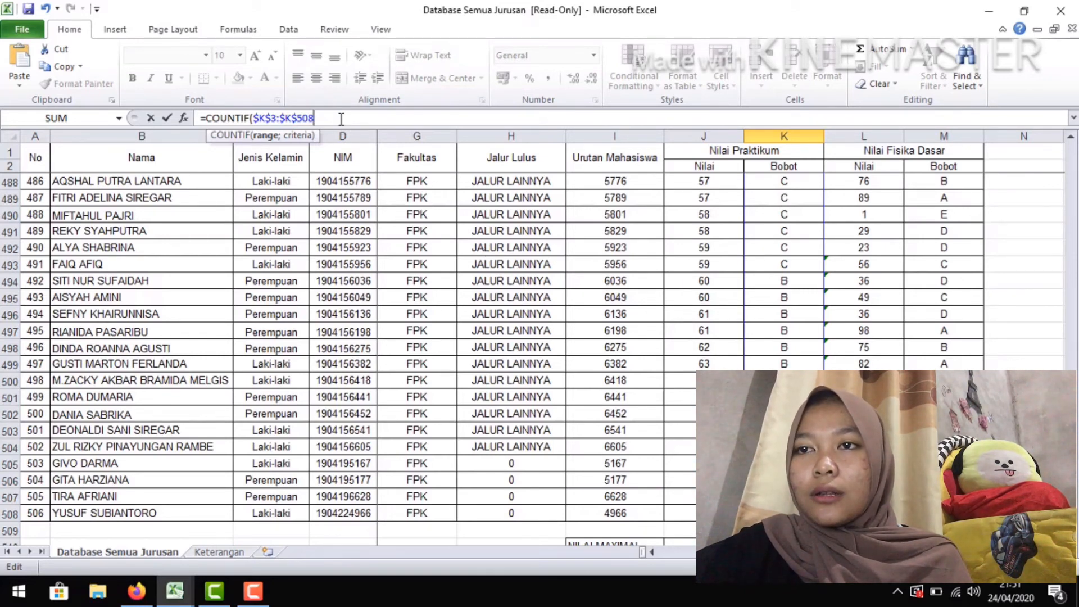
pyautogui.write(';')
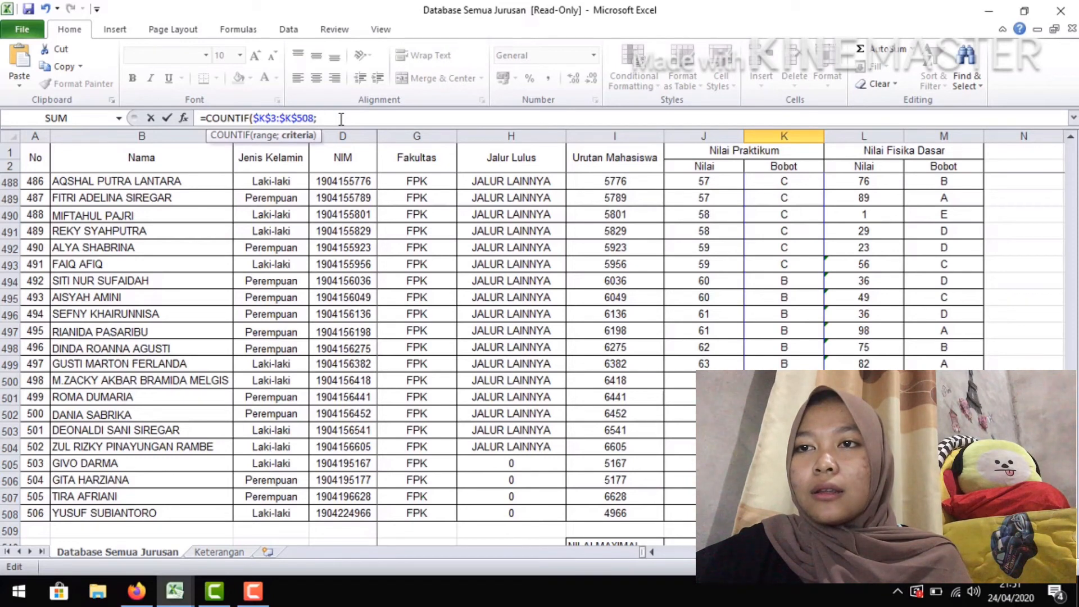
pyautogui.write('"A"')
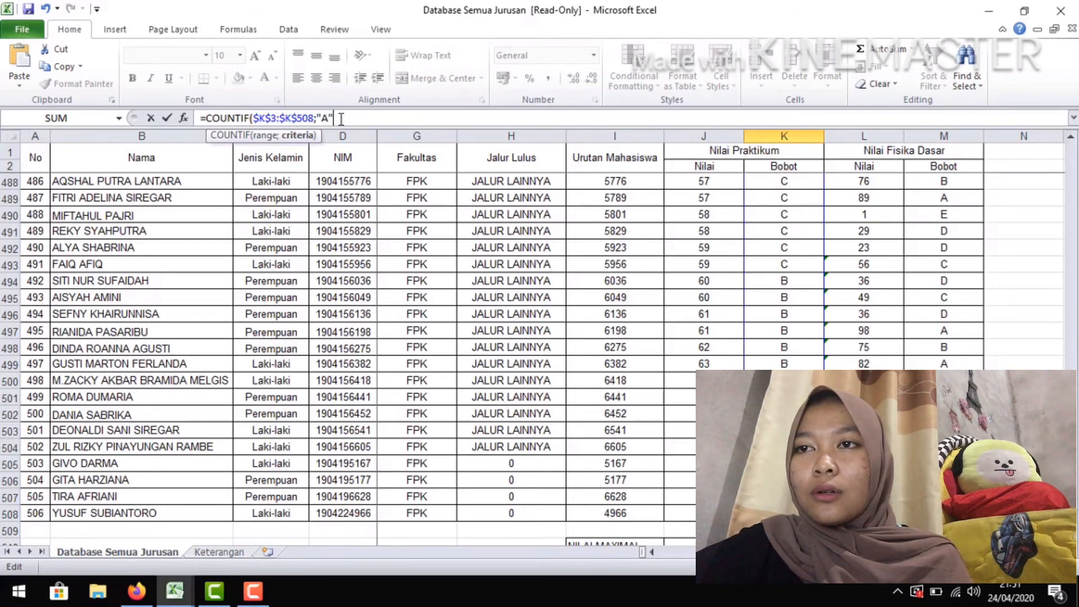
pyautogui.write(')')
pyautogui.press('Return')
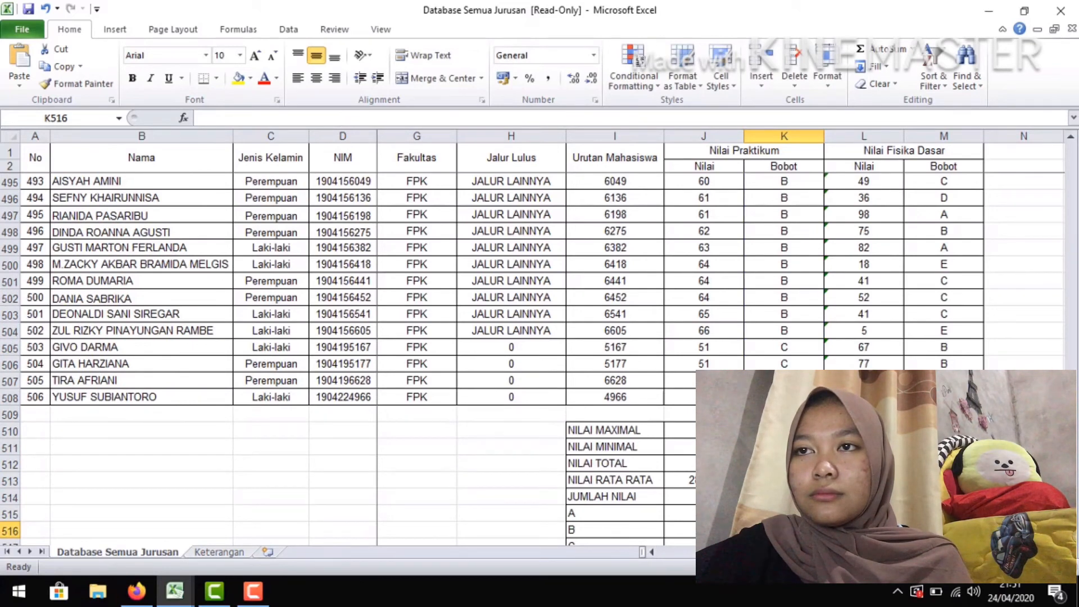
# Count the A grades among the Fisika Dasar weights in M515 with =COUNTIF($M$3:$M$508;"A")
pyautogui.click(944, 513)
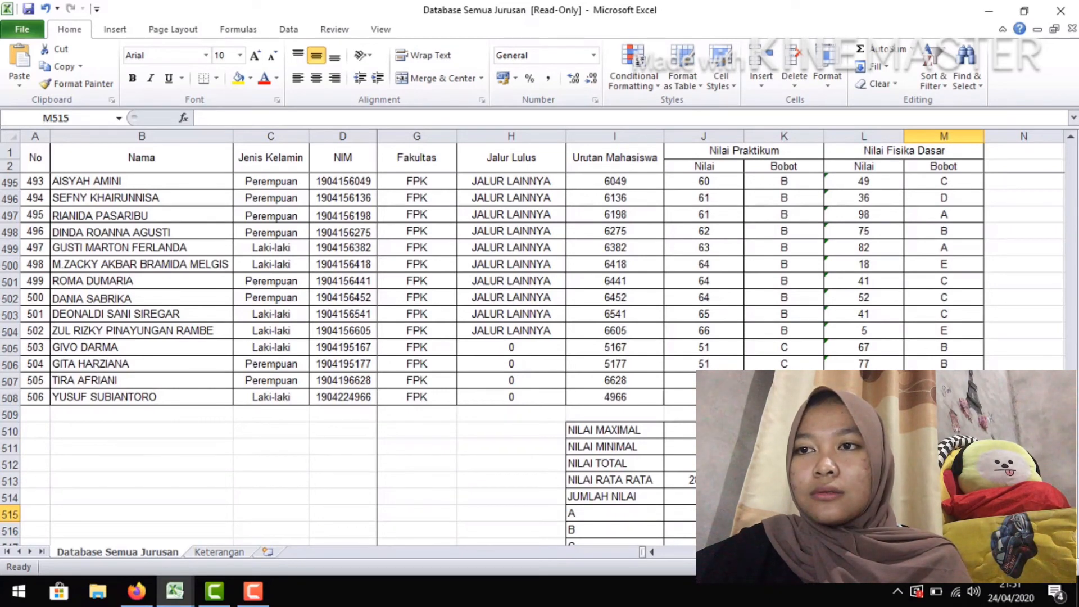
pyautogui.write('=')
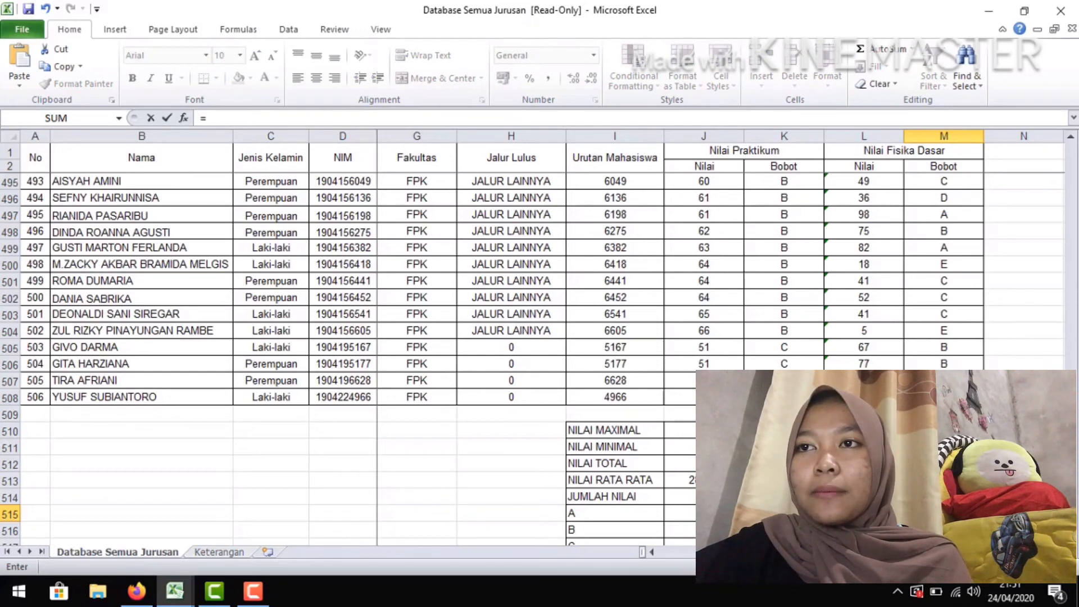
pyautogui.write('C')
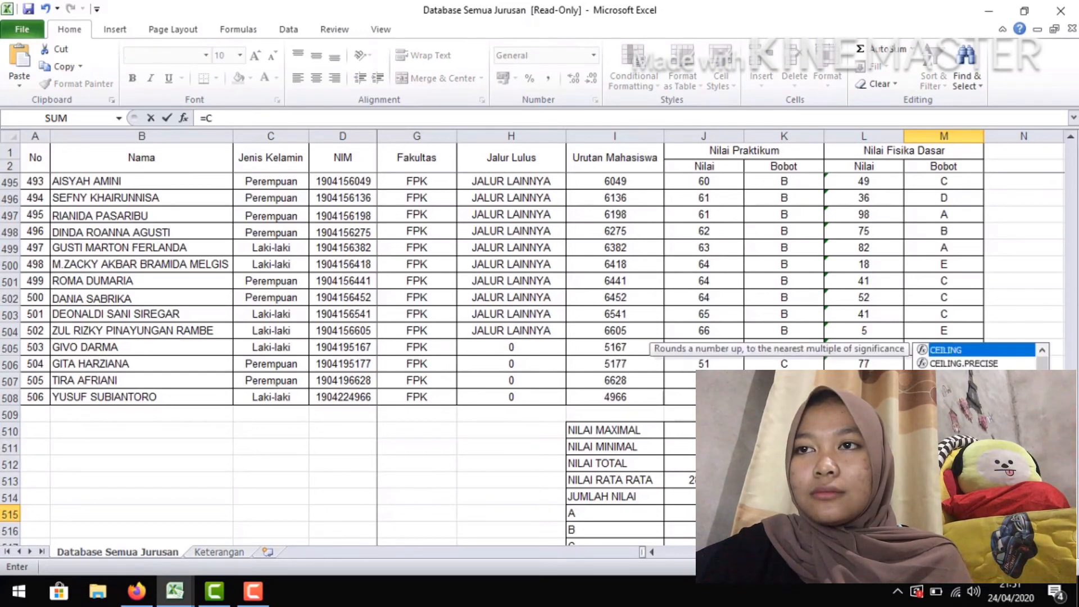
pyautogui.write('OUNTIF')
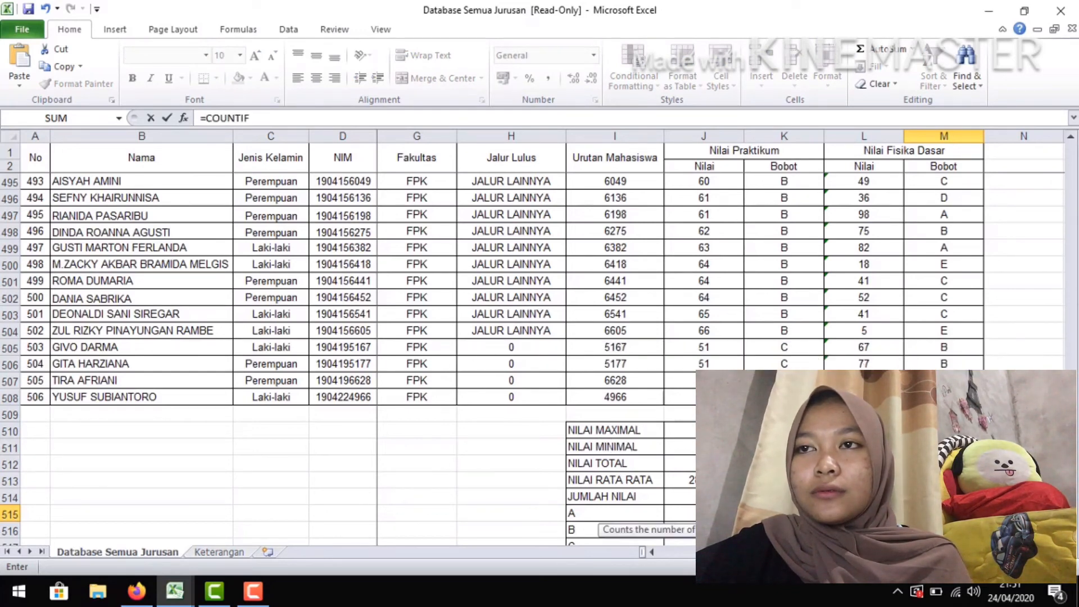
pyautogui.write('(')
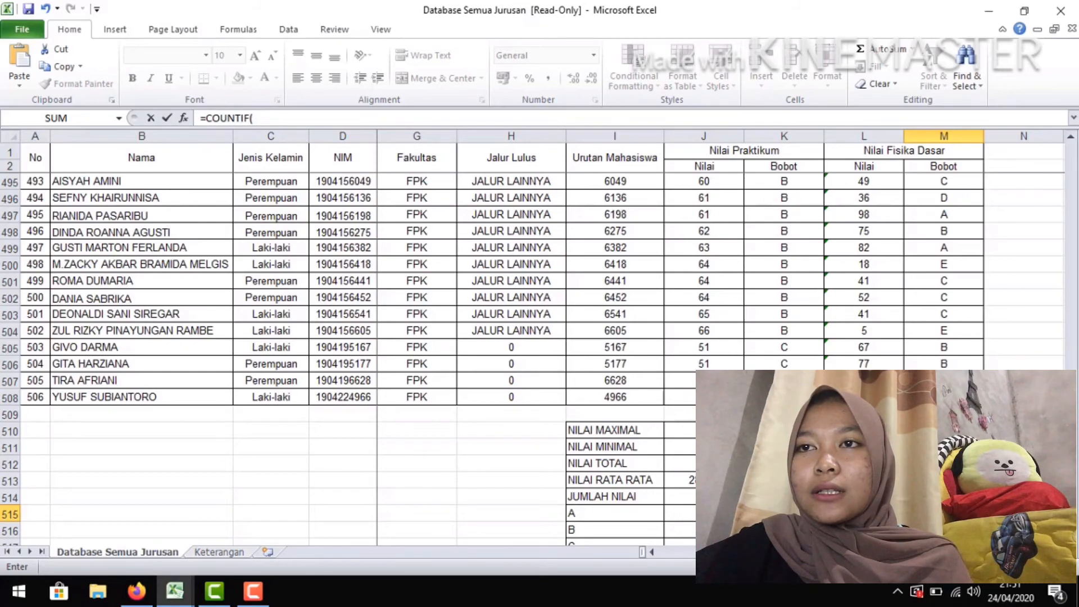
pyautogui.moveTo(944, 397); pyautogui.dragTo(957, 181)
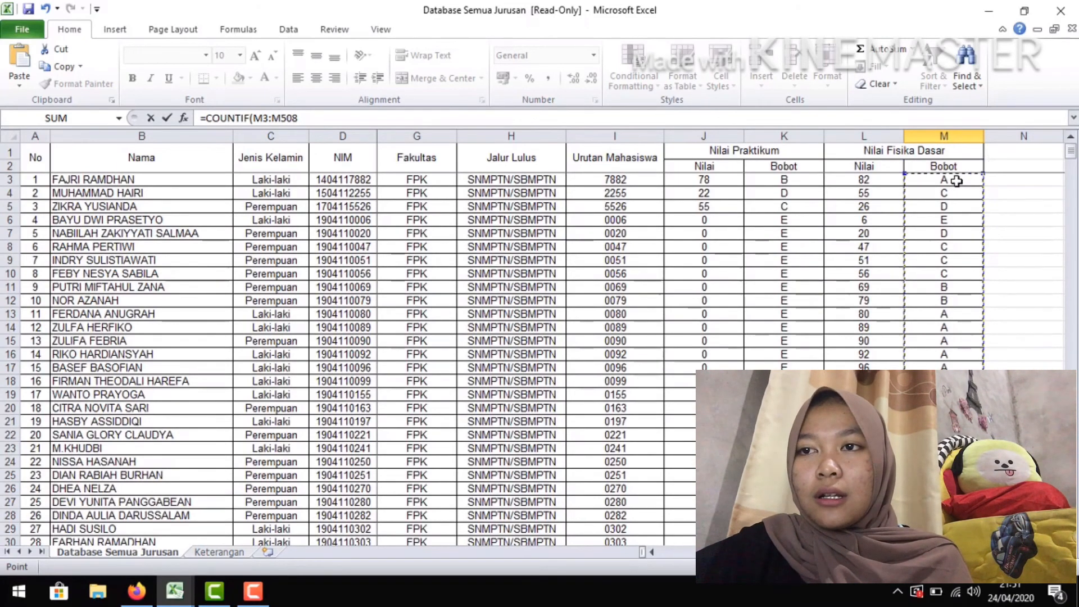
pyautogui.press('F4')
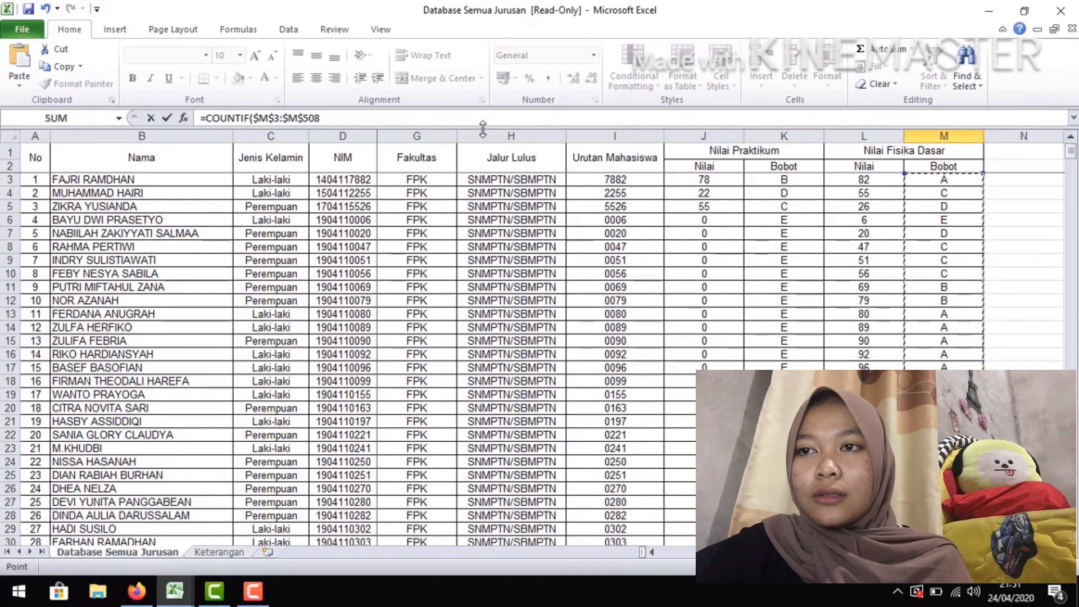
pyautogui.click(409, 118)
pyautogui.write(';')
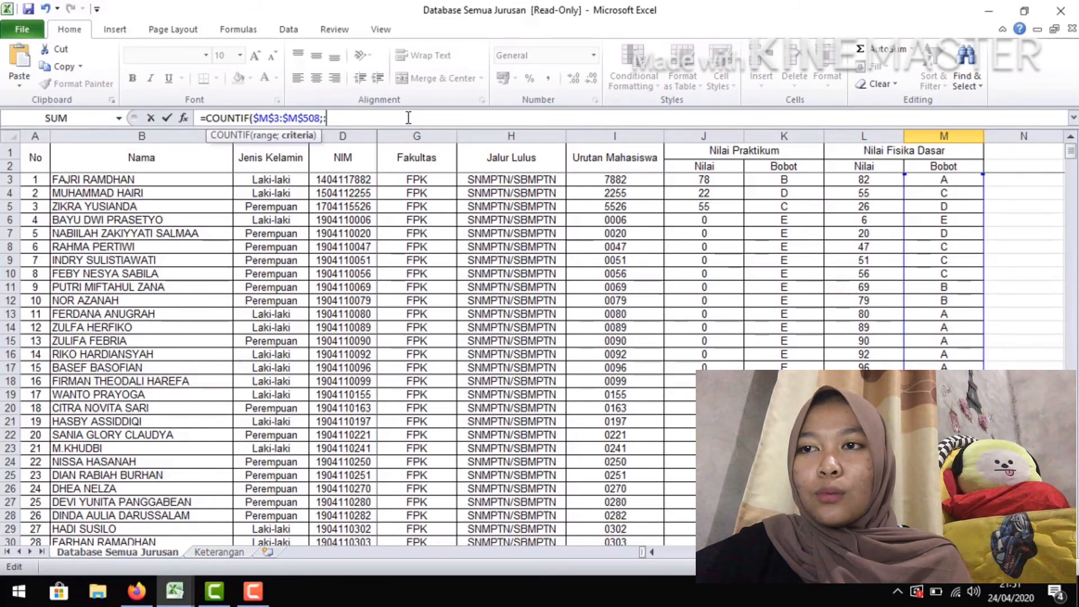
pyautogui.write('"A"')
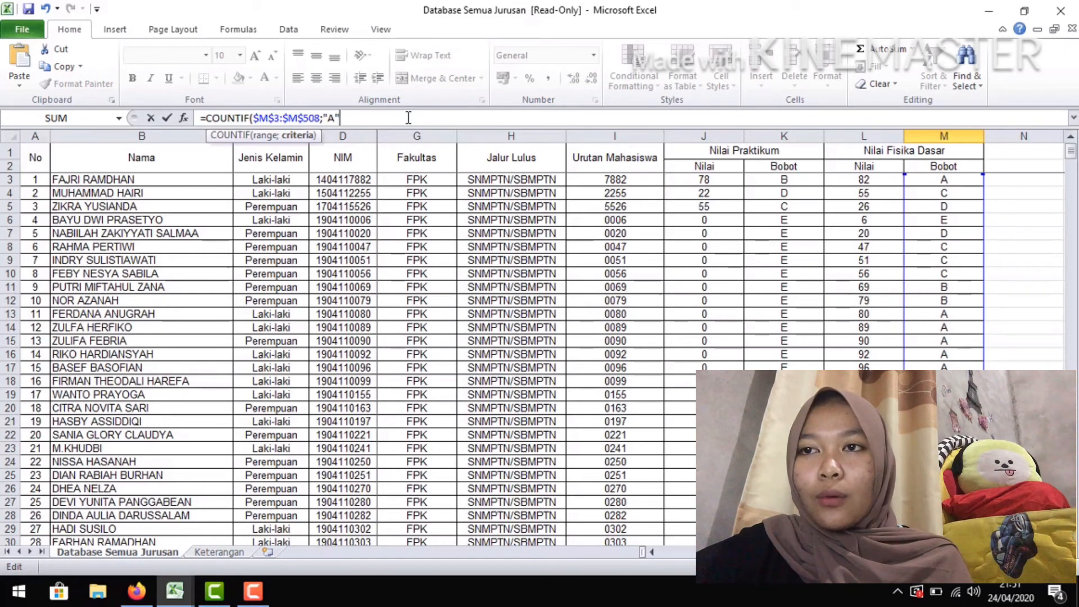
pyautogui.write(')')
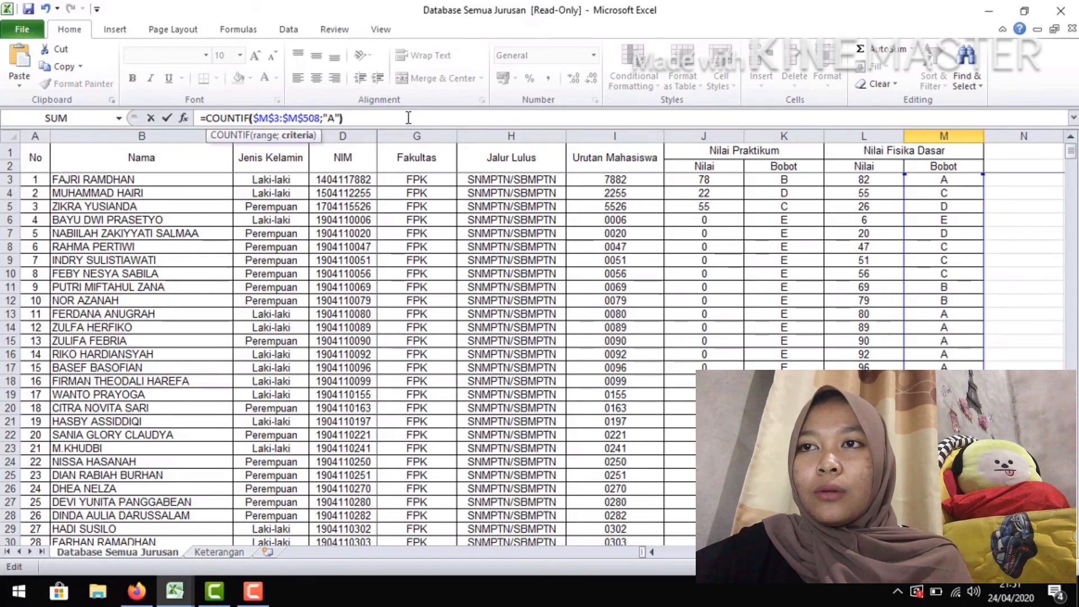
pyautogui.press('Return')
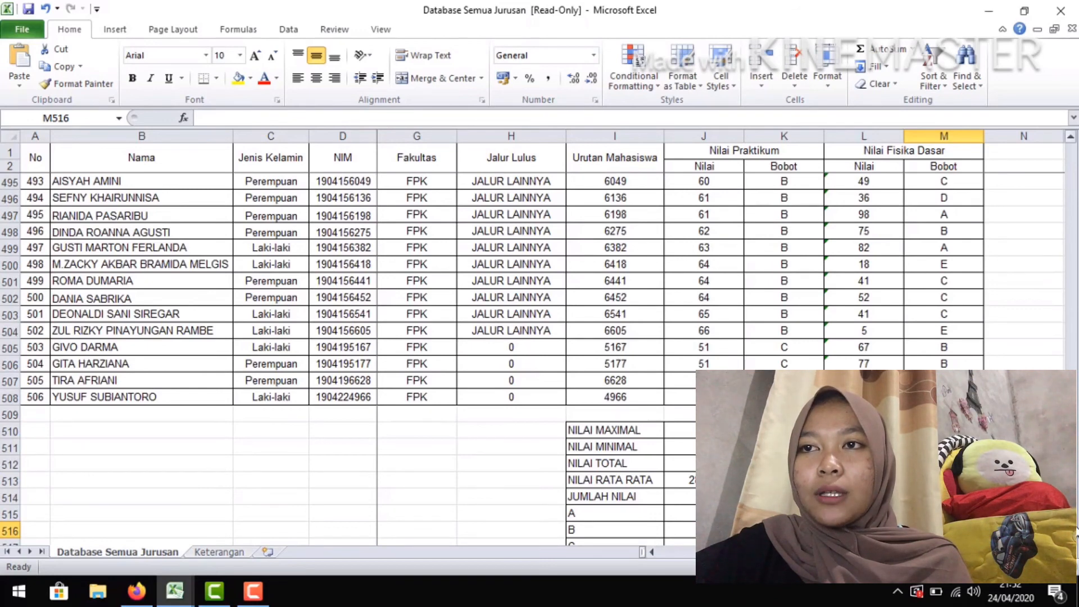
# Fill the K515:M515 grade-count formulas down through row 519 to cover the B to E rows
pyautogui.scroll(-1, 1076, 534)
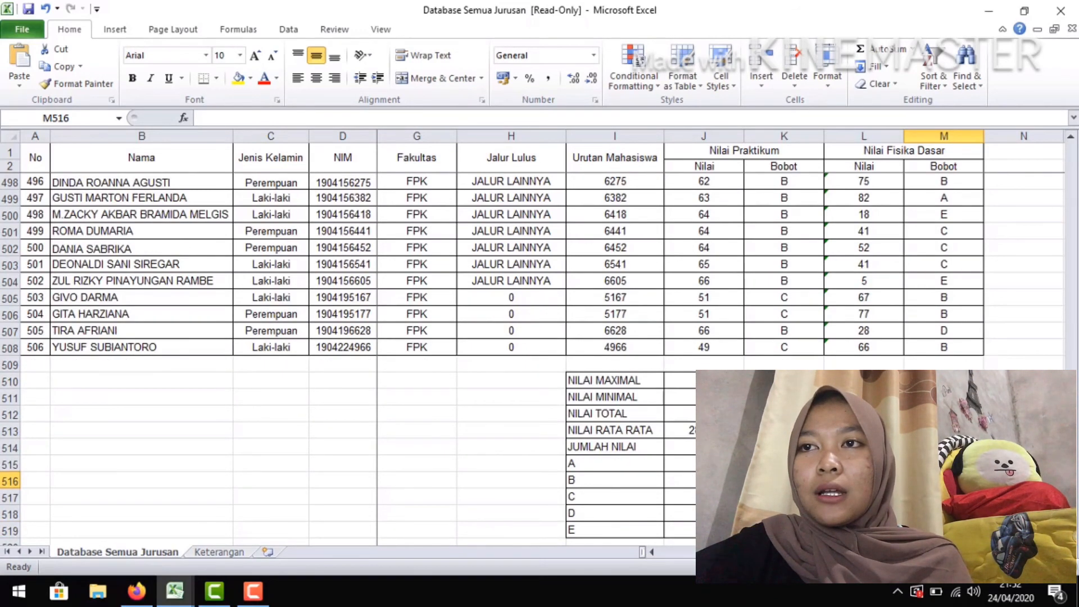
pyautogui.moveTo(784, 464); pyautogui.dragTo(944, 463)
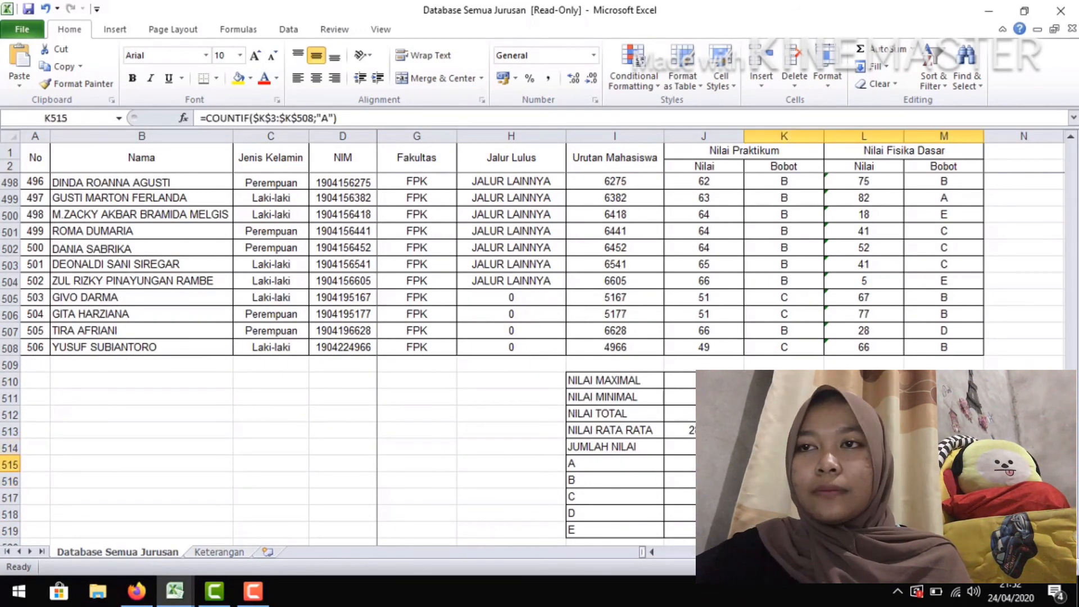
pyautogui.scroll(-2, 534, 338)
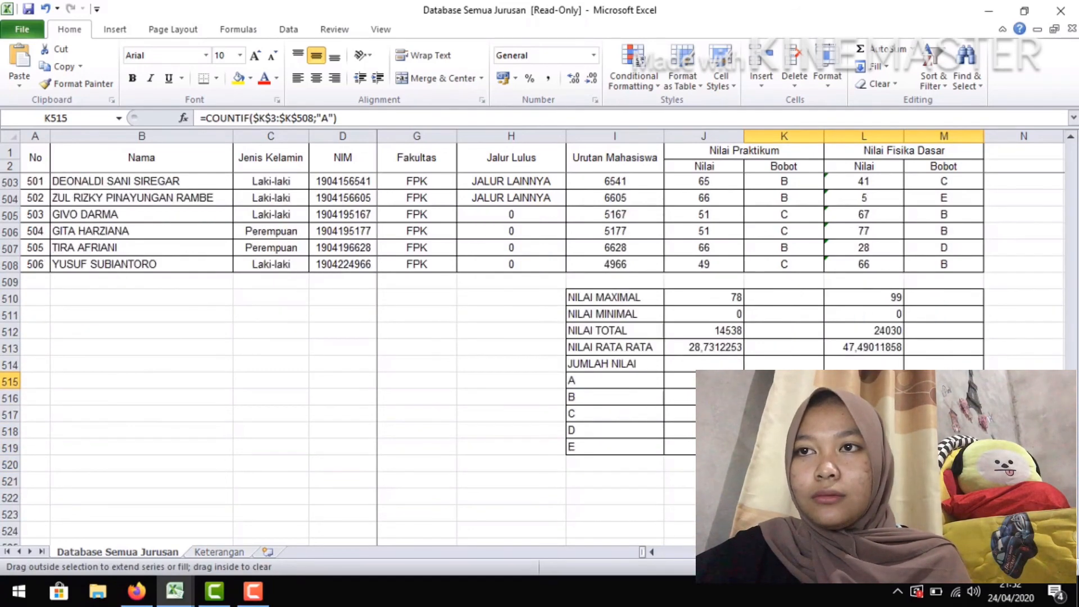
pyautogui.moveTo(984, 389); pyautogui.dragTo(983, 449)
# Change the COUNTIF criterion of the practicum grade counts to "B" in K516 and "C" in K517
pyautogui.click(785, 397)
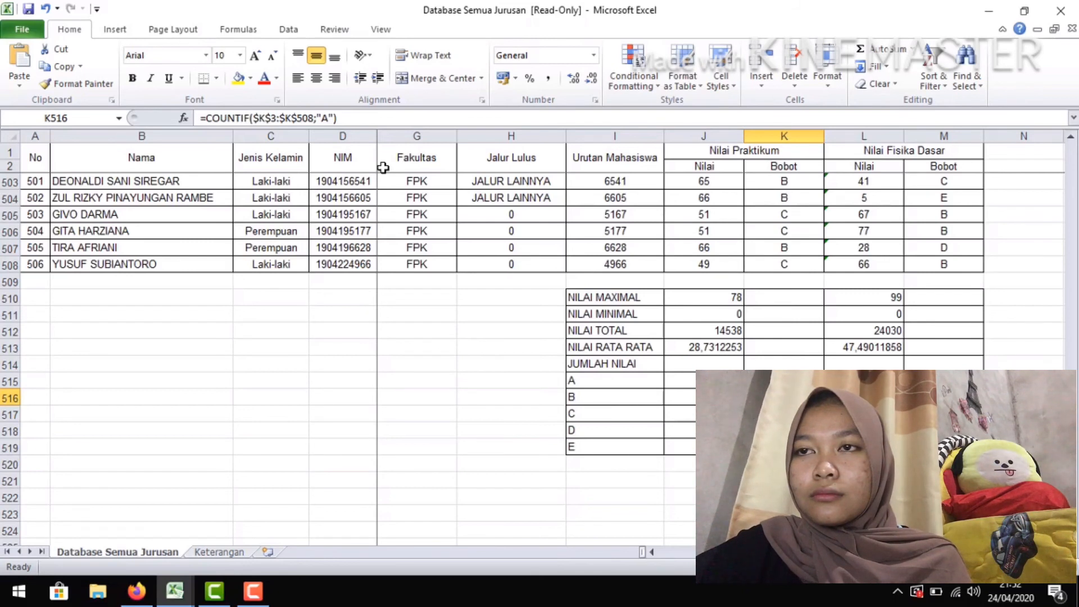
pyautogui.click(327, 117)
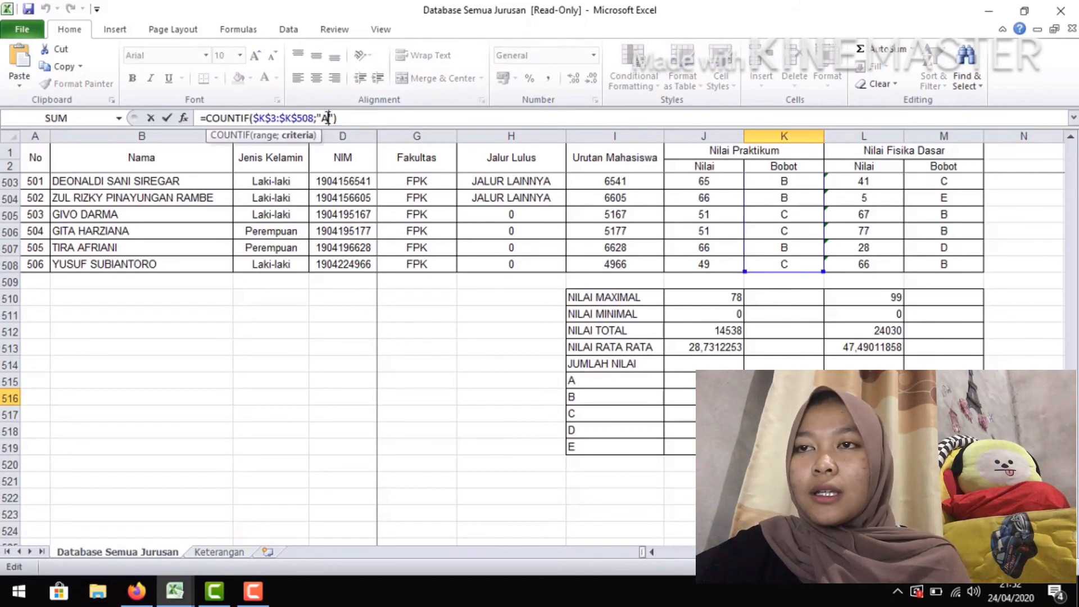
pyautogui.press('BackSpace')
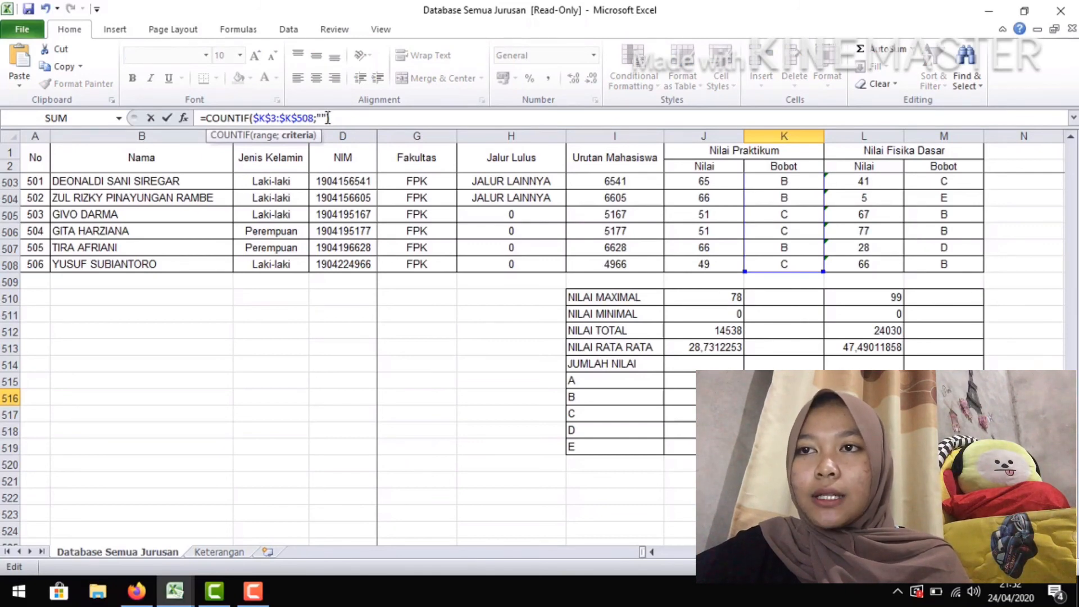
pyautogui.write('B')
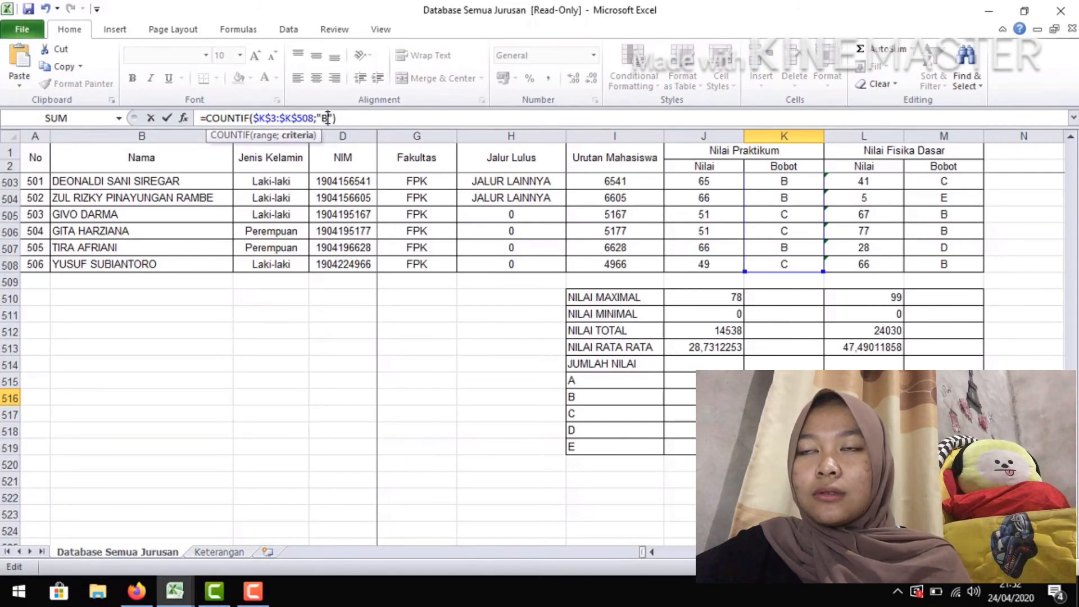
pyautogui.press('Return')
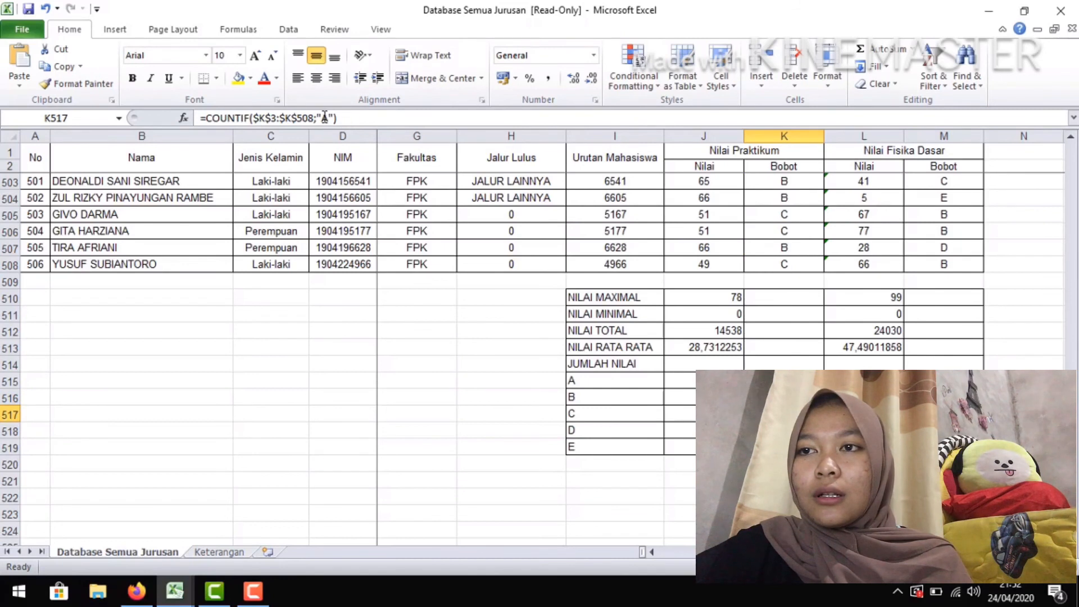
pyautogui.click(327, 118)
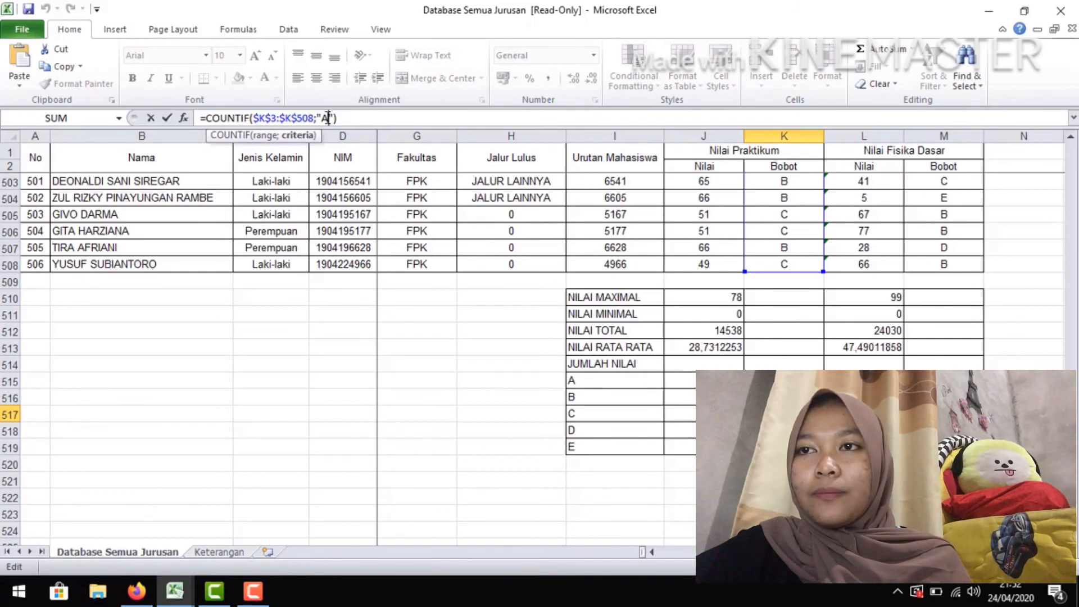
pyautogui.press('BackSpace')
pyautogui.write('C')
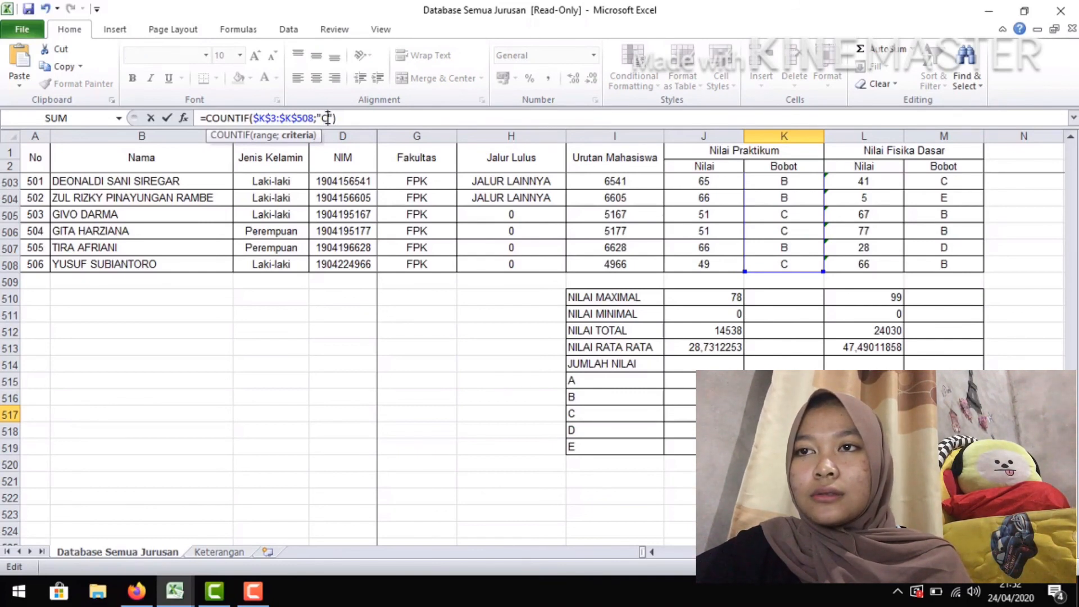
pyautogui.press('Return')
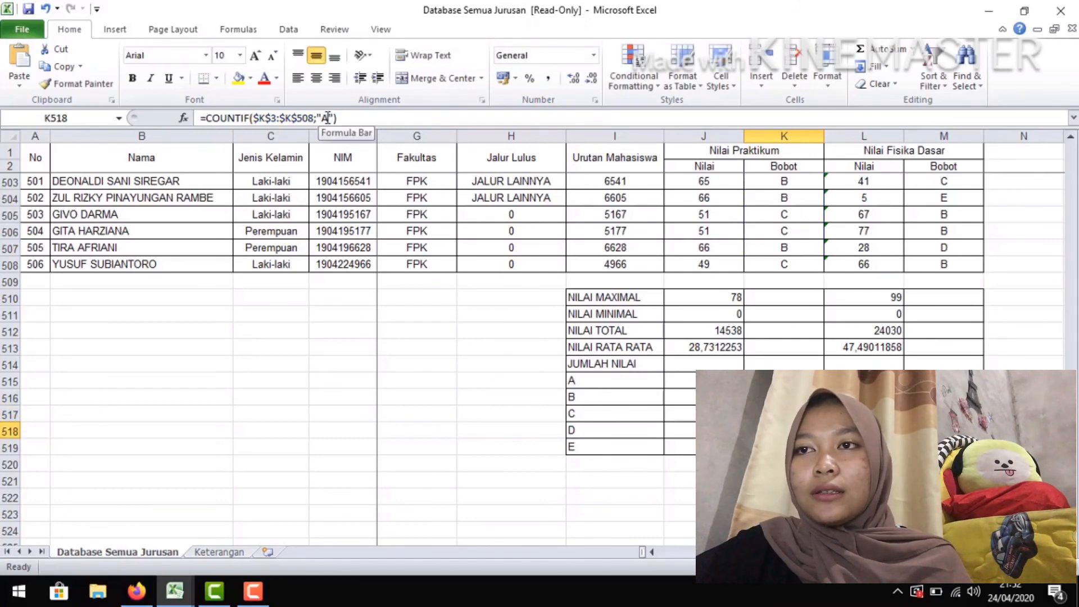
# Change the COUNTIF criterion of the practicum grade counts to "D" in K518 and "E" in K519
pyautogui.click(328, 118)
pyautogui.press('BackSpace')
pyautogui.write('D')
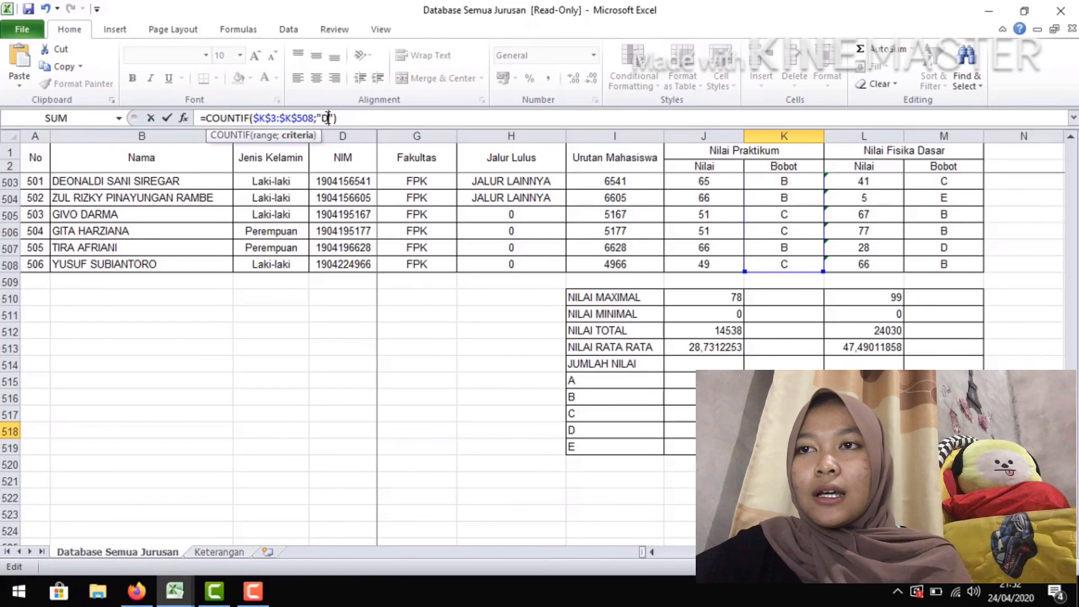
pyautogui.press('Return')
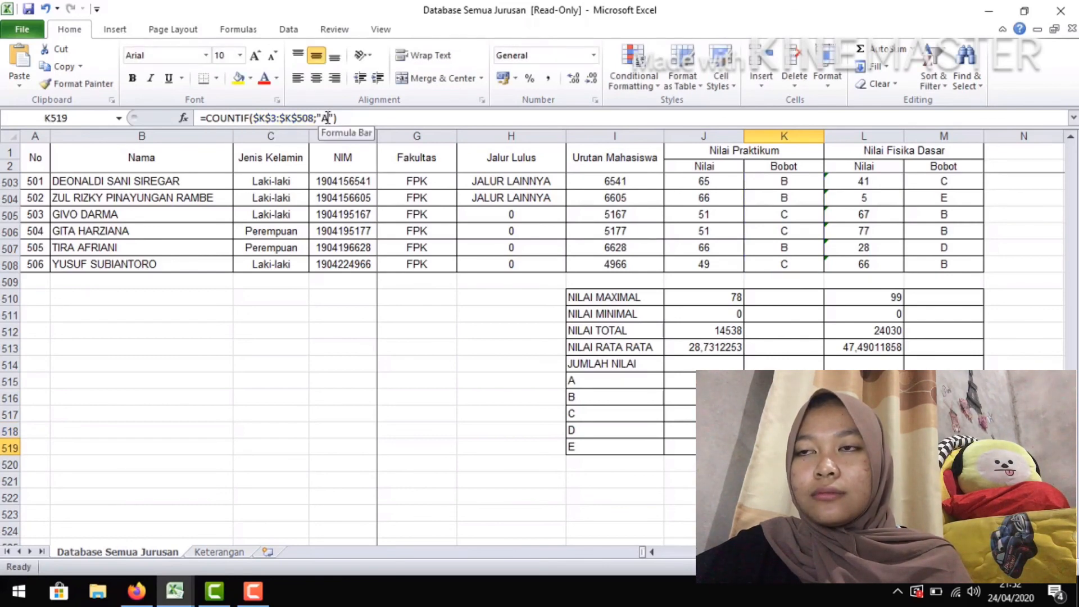
pyautogui.click(327, 118)
pyautogui.press('BackSpace')
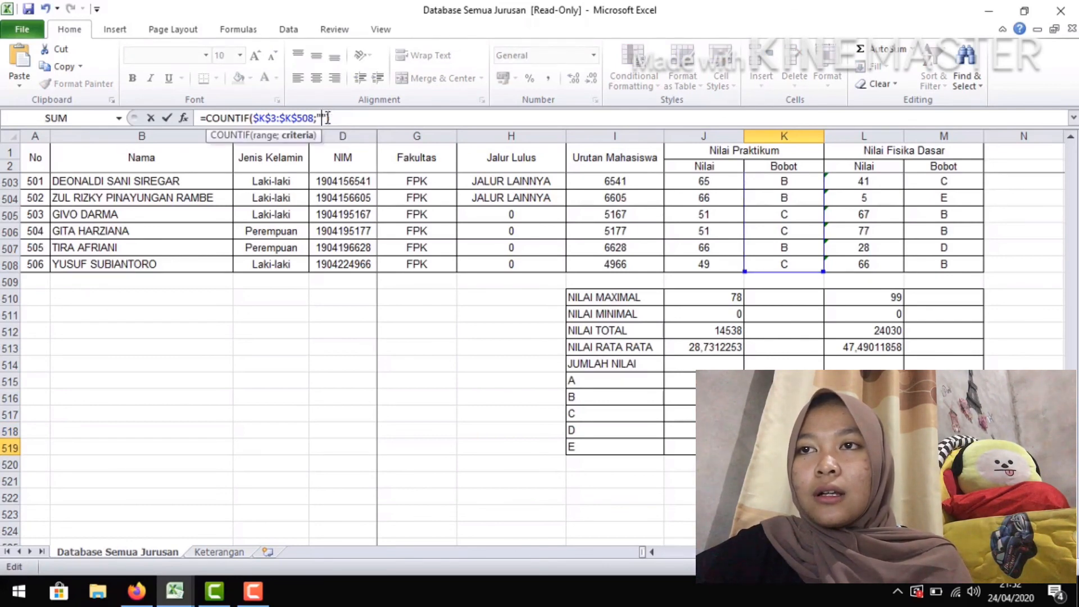
pyautogui.write('E')
pyautogui.press('Return')
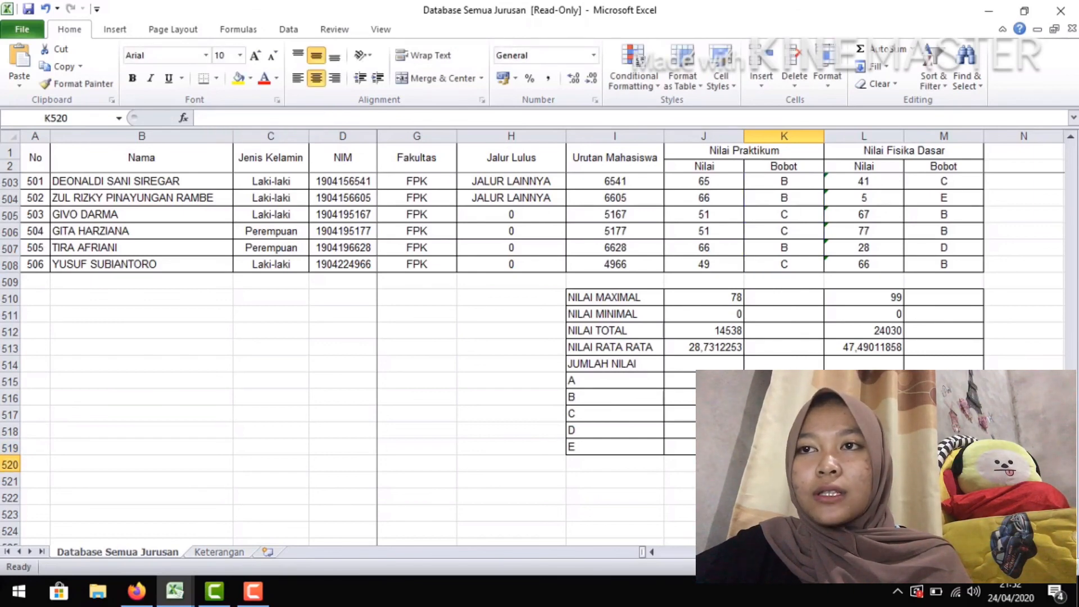
# Change the Fisika Dasar COUNTIF criterion to "B" in M516 and make M517 match the grade of its C row
pyautogui.click(944, 397)
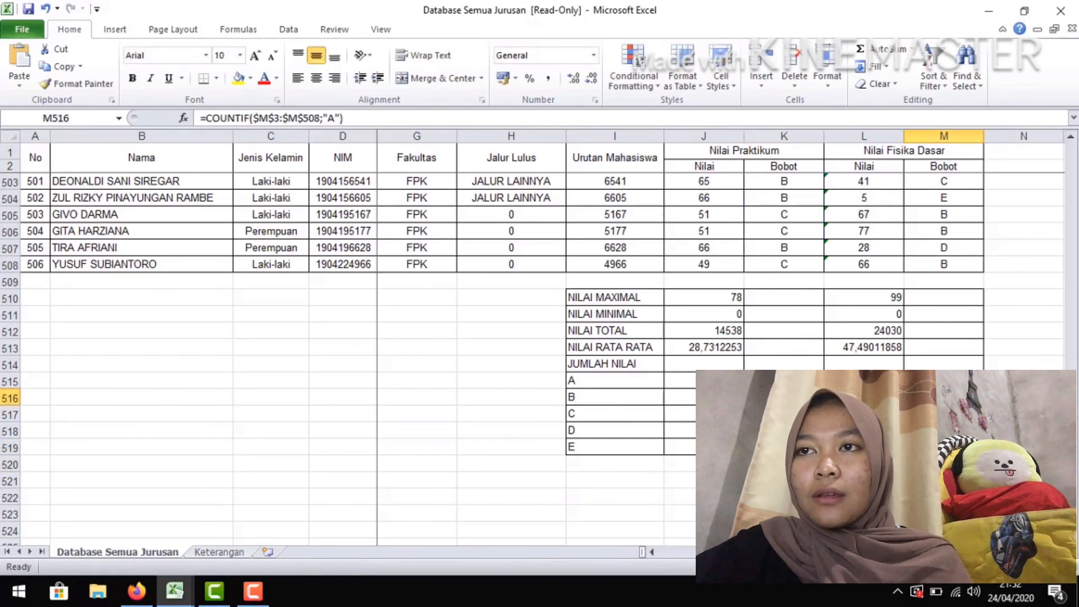
pyautogui.click(335, 116)
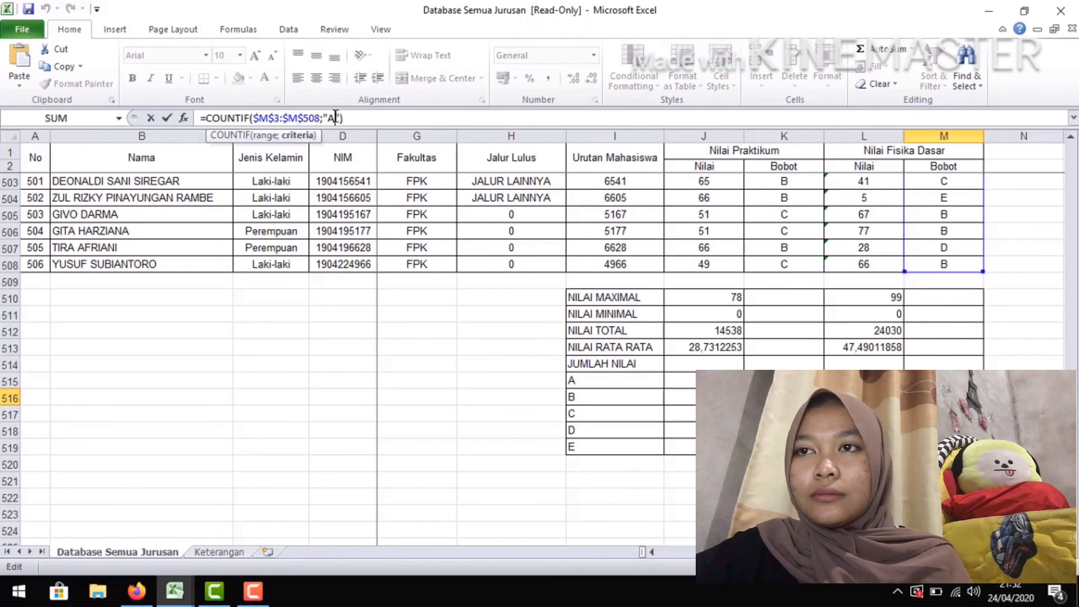
pyautogui.press('BackSpace')
pyautogui.write('B')
pyautogui.press('Return')
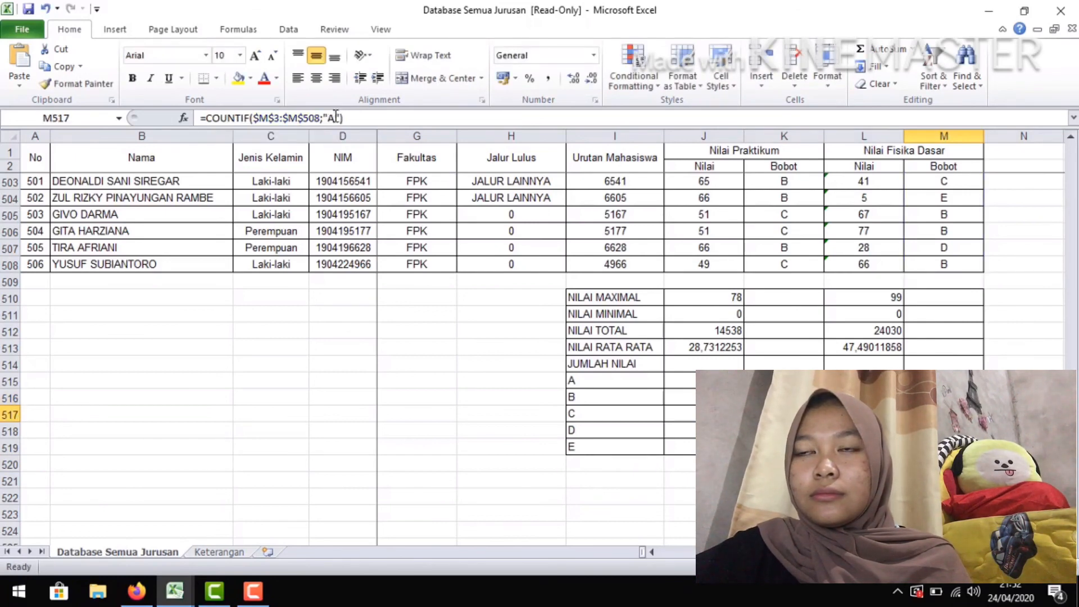
pyautogui.click(336, 117)
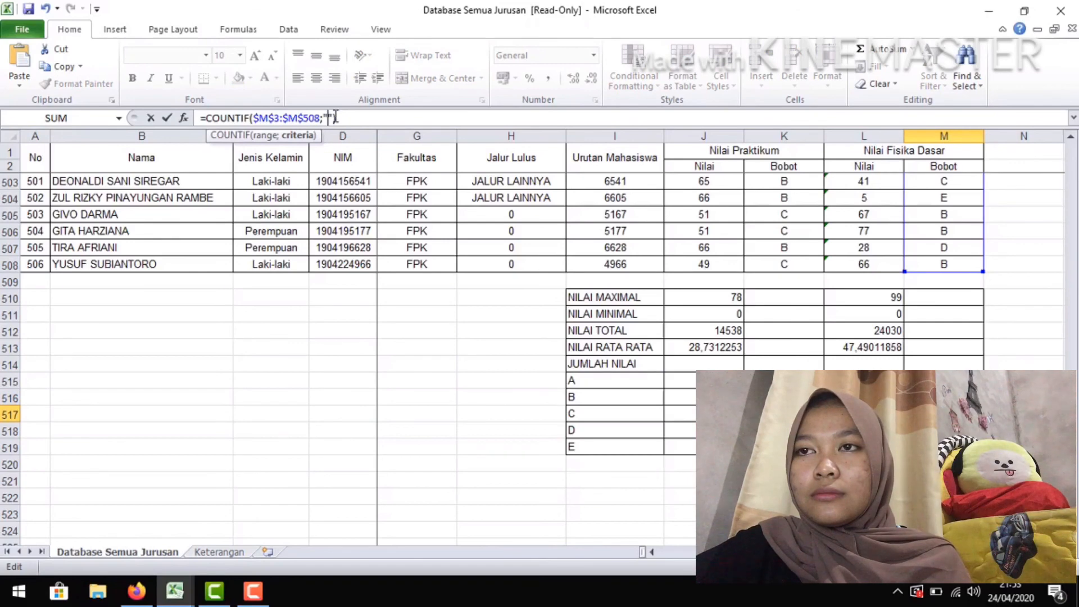
pyautogui.press('Return')
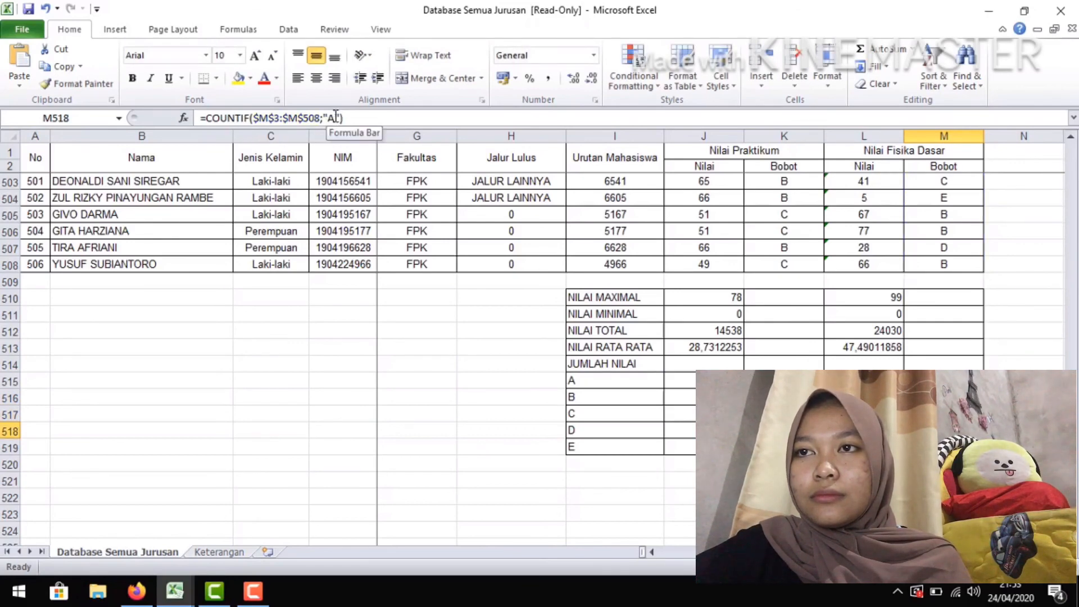
# Change the Fisika Dasar COUNTIF criterion to "D" in M518 and open the M519 formula at its criterion for editing
pyautogui.click(335, 117)
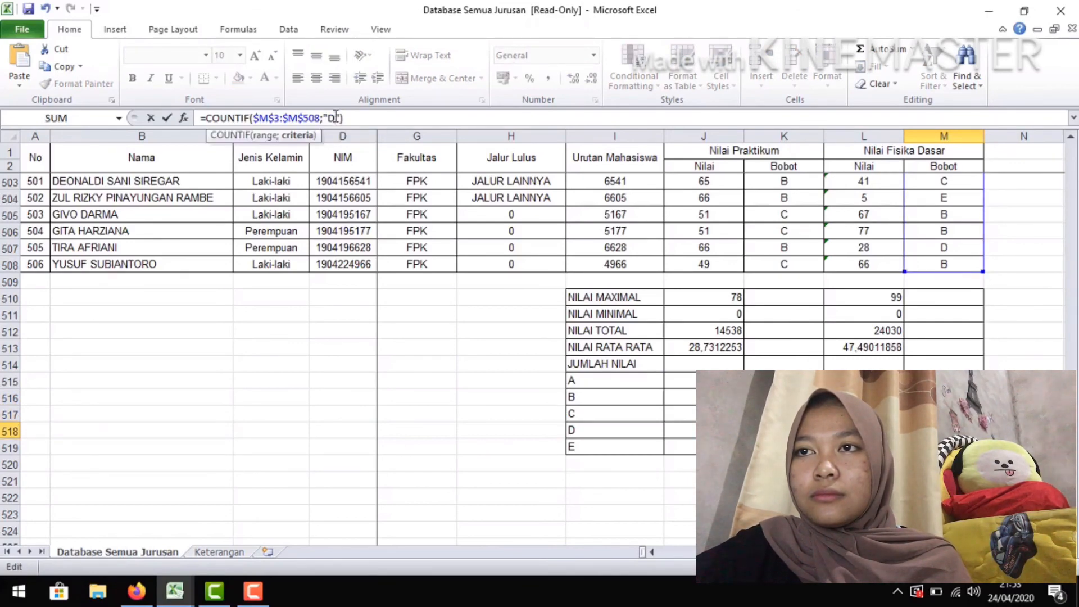
pyautogui.press('Return')
pyautogui.click(336, 116)
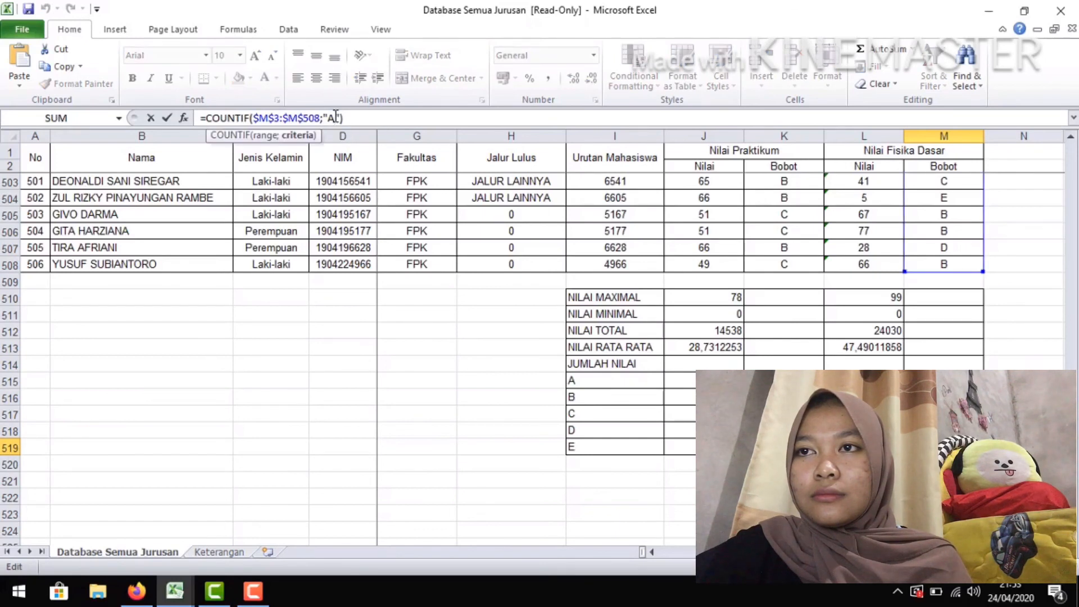